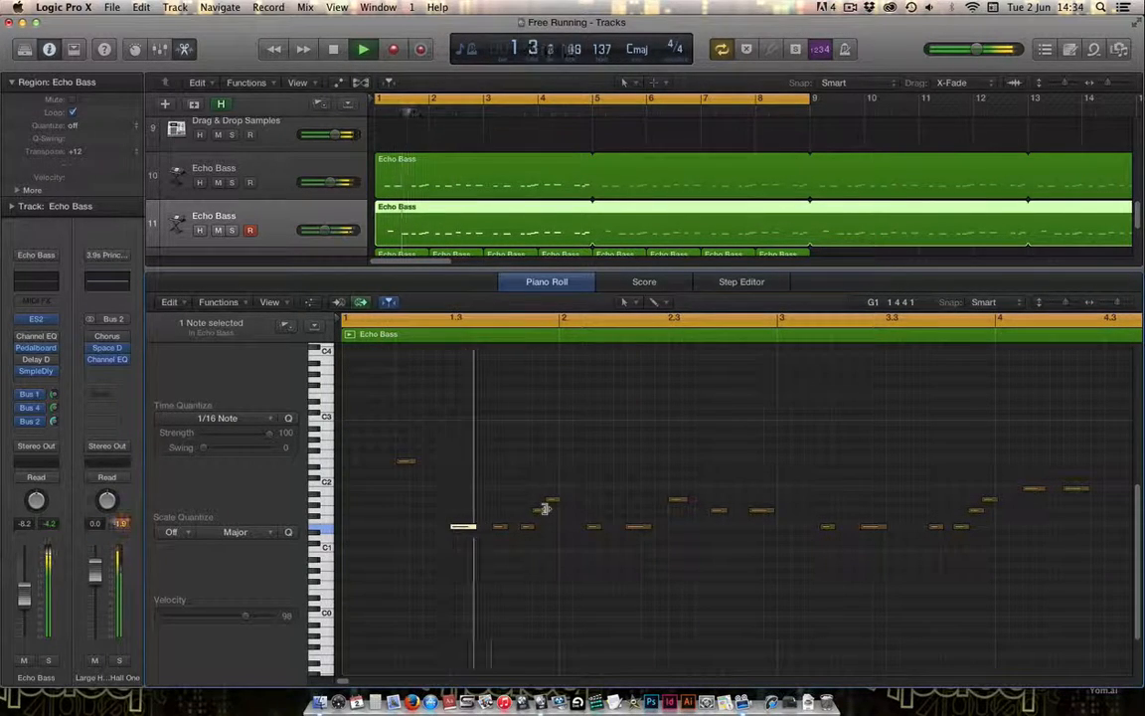
Duplicate the high note in bar 1 of the Echo Bass region one sixteenth later and slightly higher, and audition it
key(space)
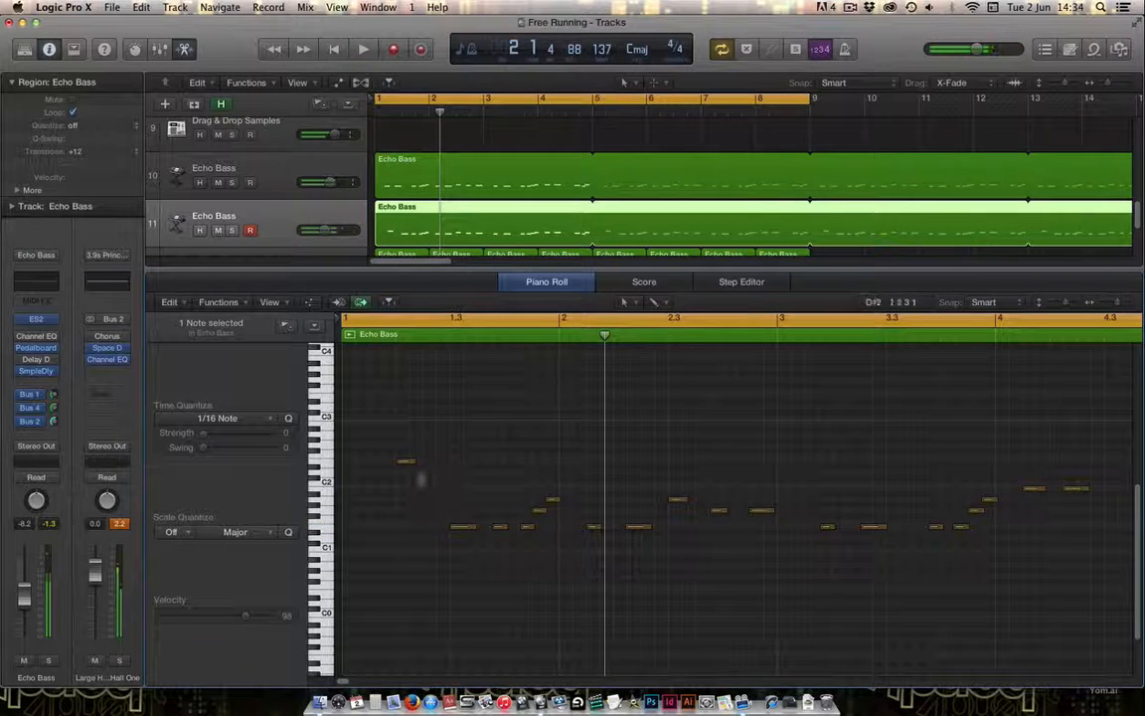
mouse_move(405, 465)
mouse_down()
mouse_move(419, 433)
mouse_move(419, 449)
mouse_up()
key(space)
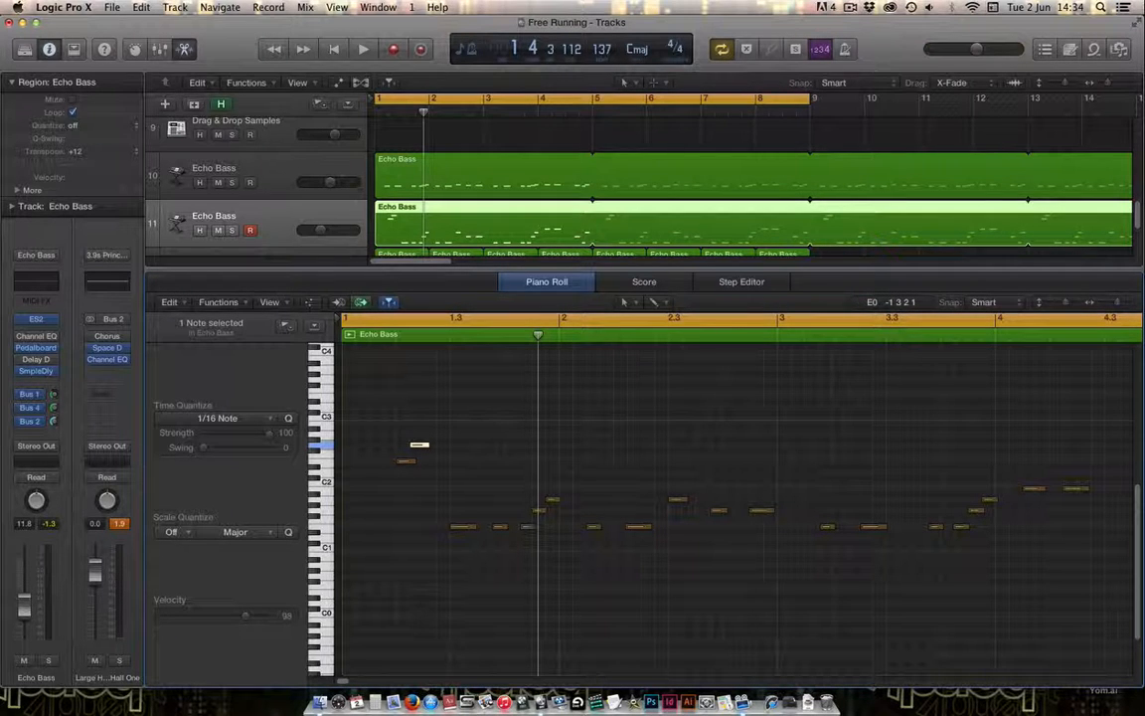
key(space)
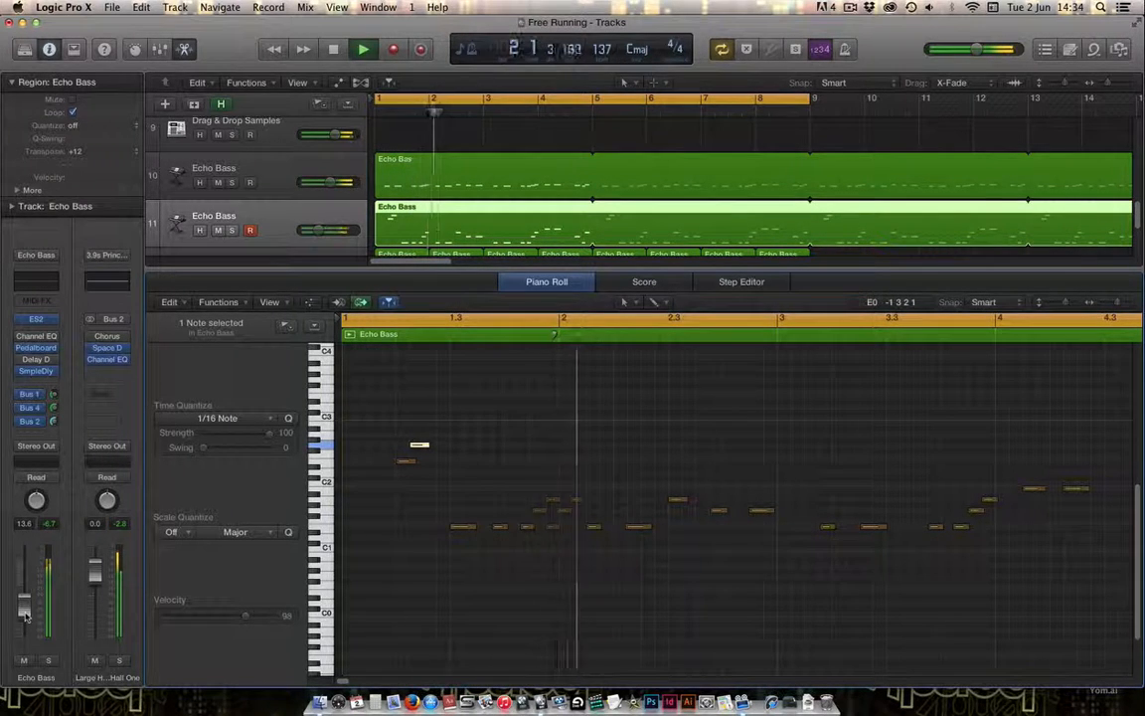
key(space)
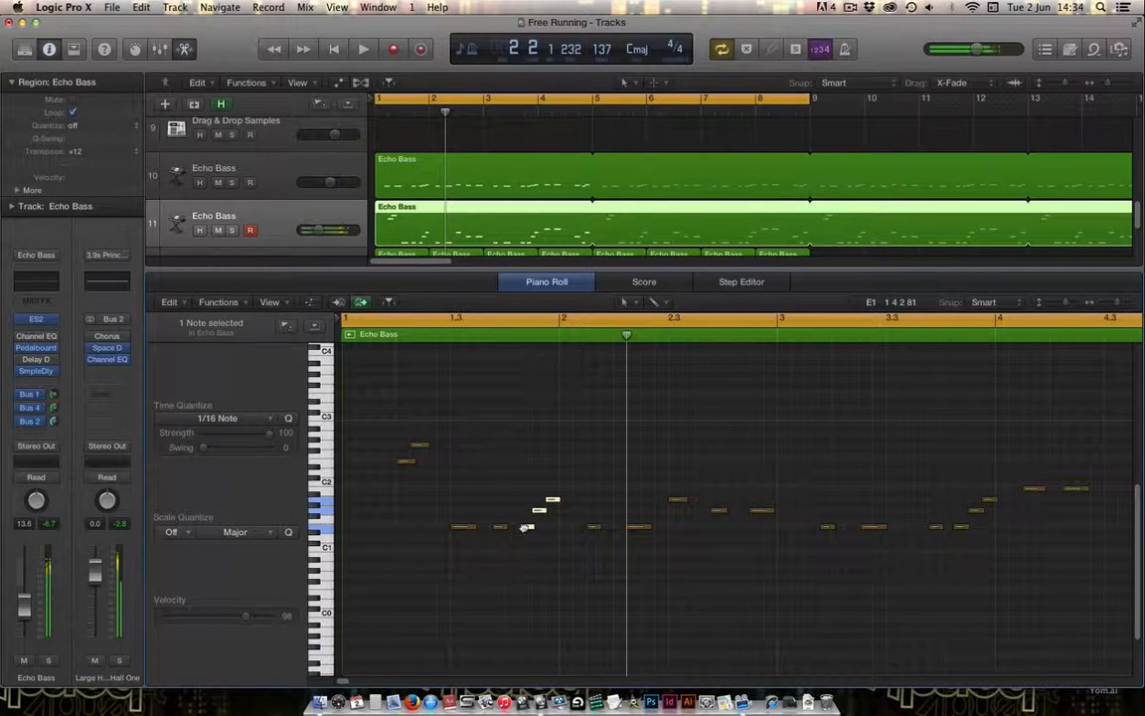
Place the three-note rising run from the end of bar 1 an octave higher at the start of bar 2 and audition it
drag(525, 527, 563, 463)
key(space)
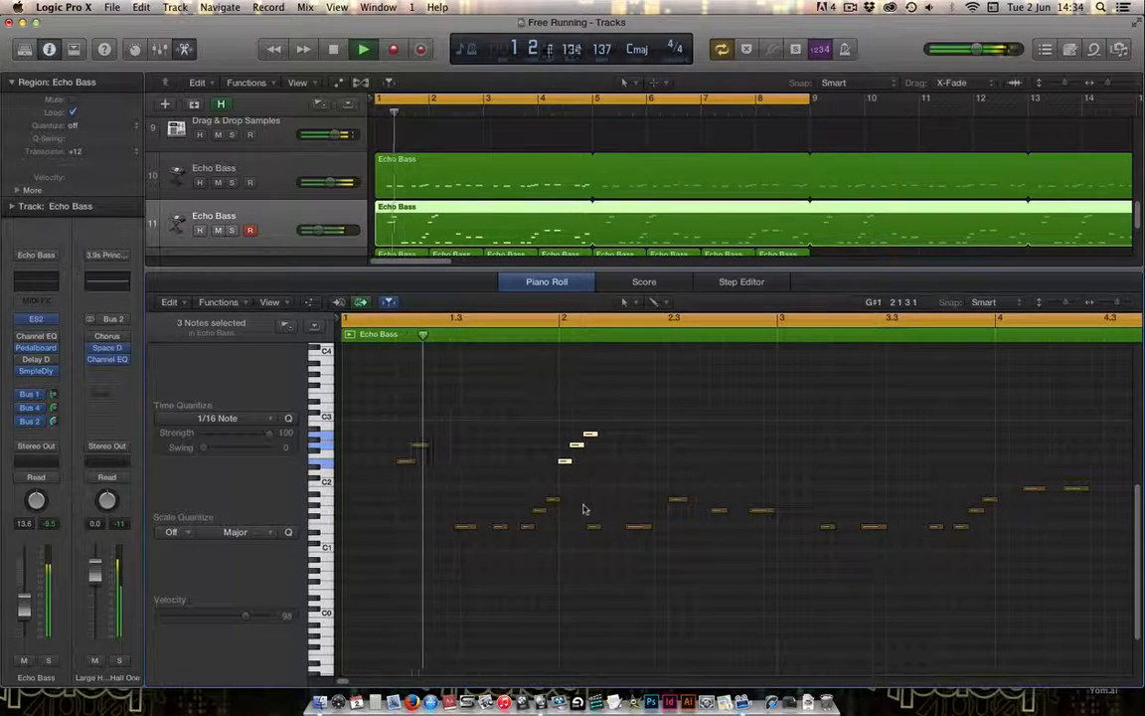
key(space)
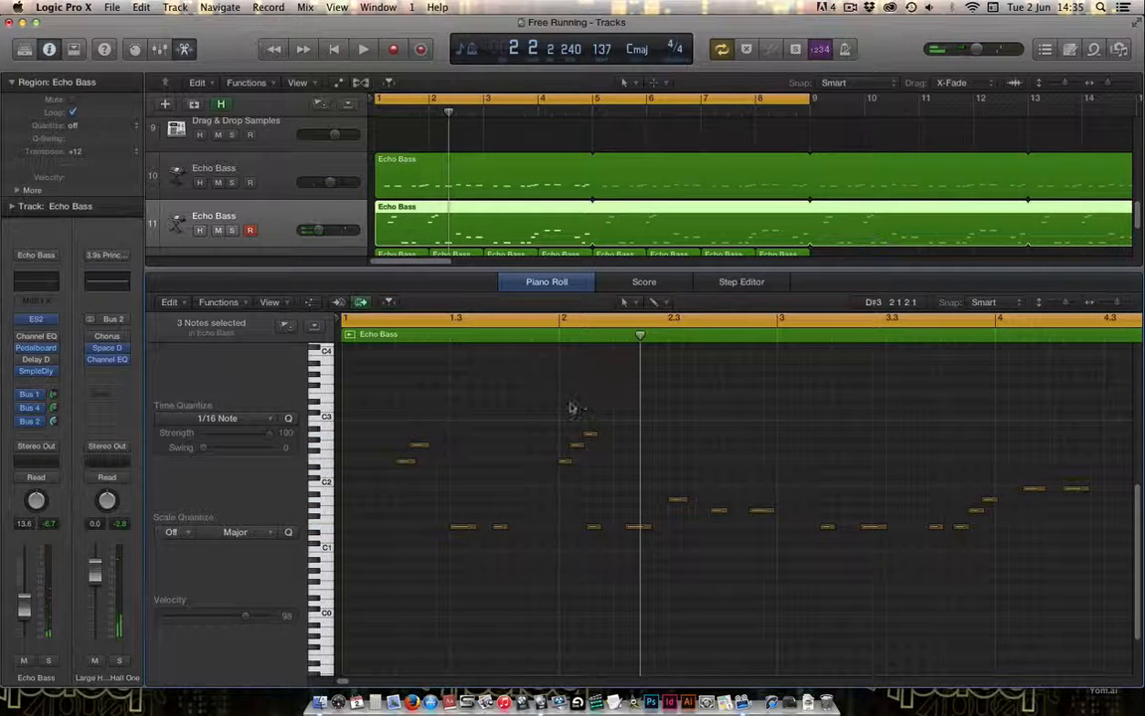
Shift the three raised notes in bar 2 one sixteenth later and audition the bass line
drag(564, 464, 578, 463)
key(space)
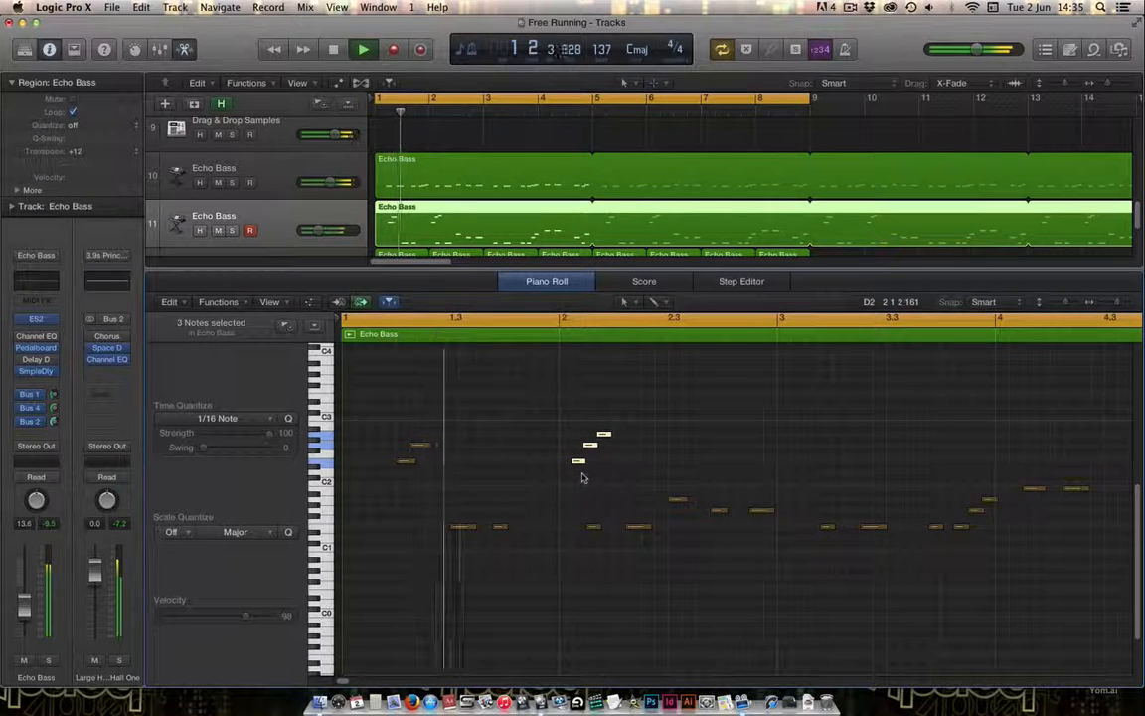
key(space)
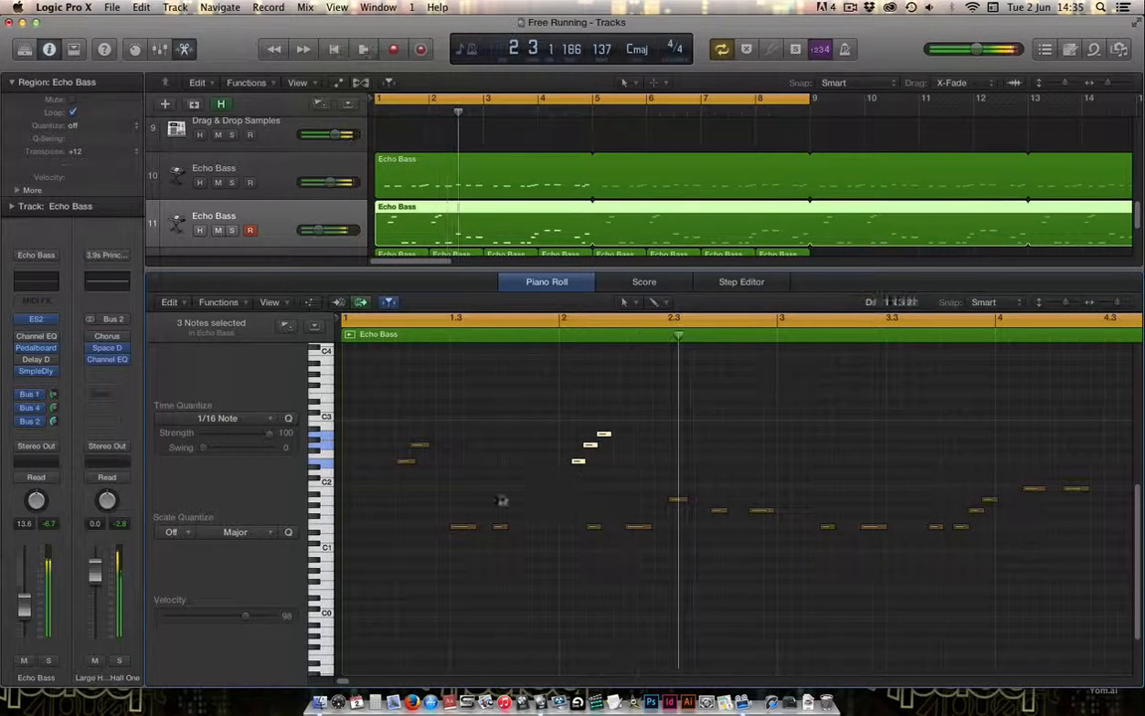
key(space)
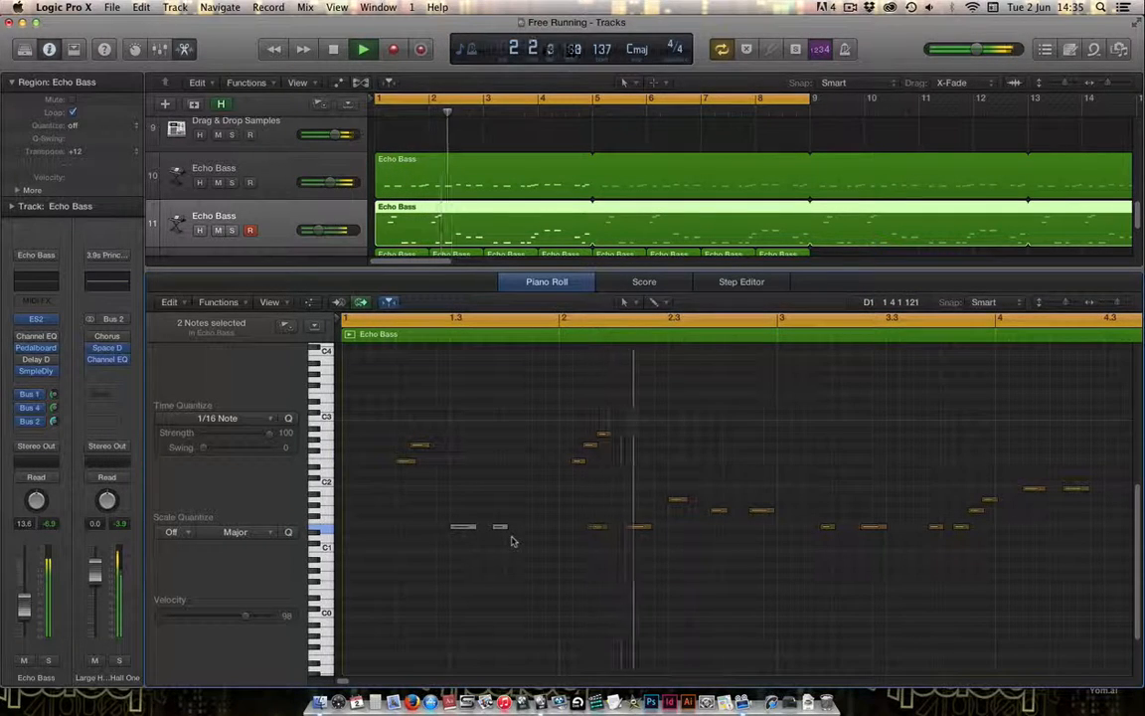
key(space)
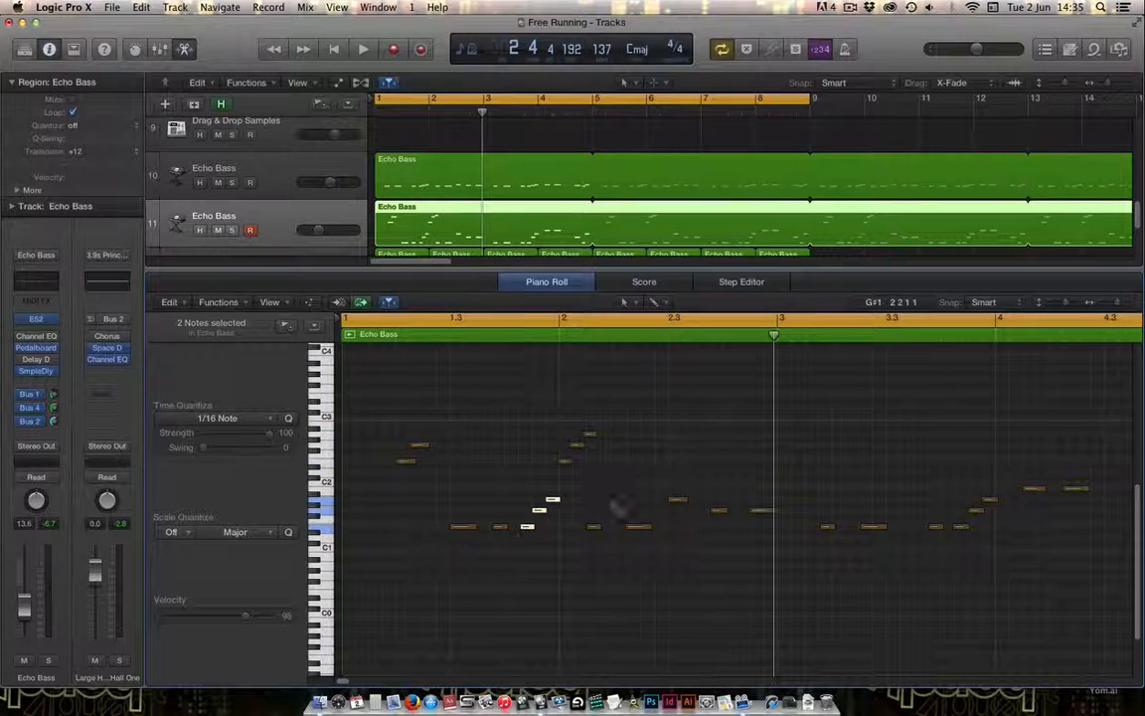
Select the three octave-up notes at the start of bar 2, audition the part and delete them
drag(561, 415, 625, 477)
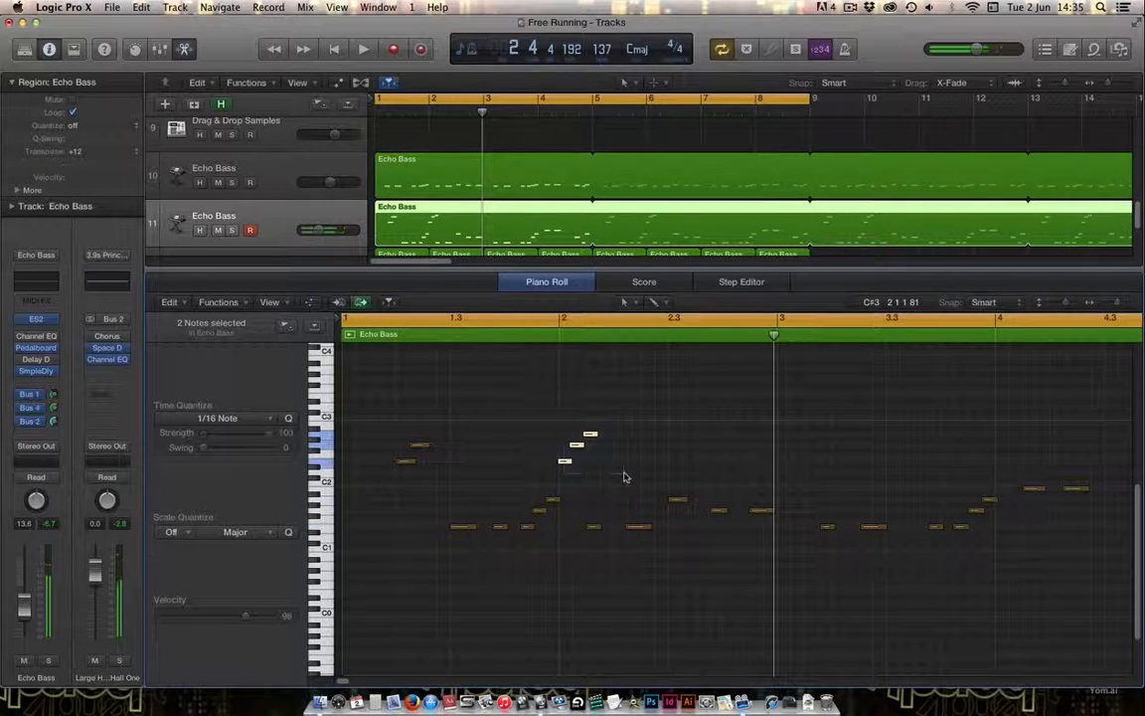
key(space)
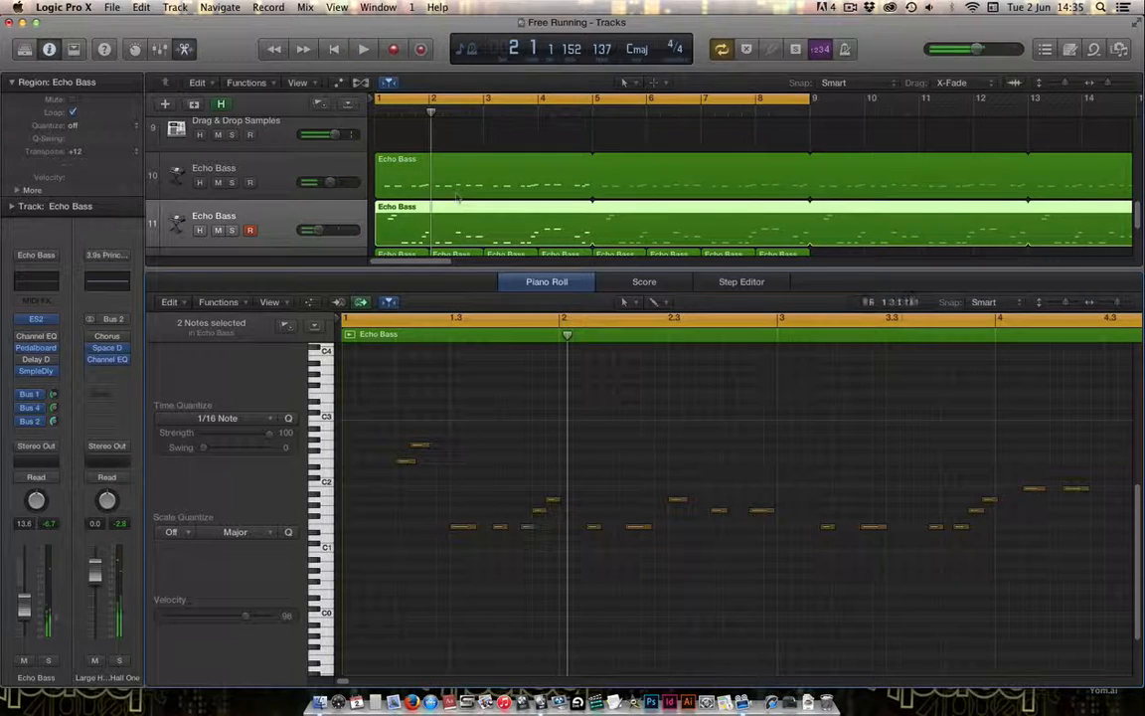
key(Delete)
Replace track 11's region with a copy of track 10's Echo Bass region, raise all its notes one octave and close the editor
drag(471, 193, 467, 230)
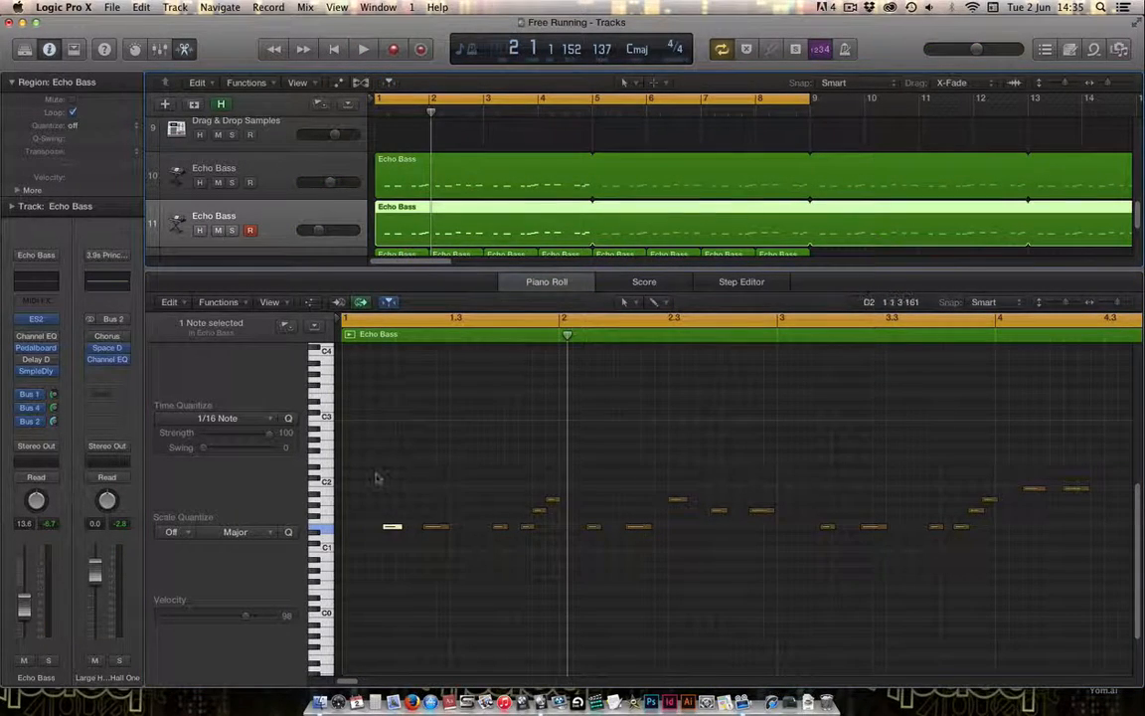
drag(376, 478, 963, 592)
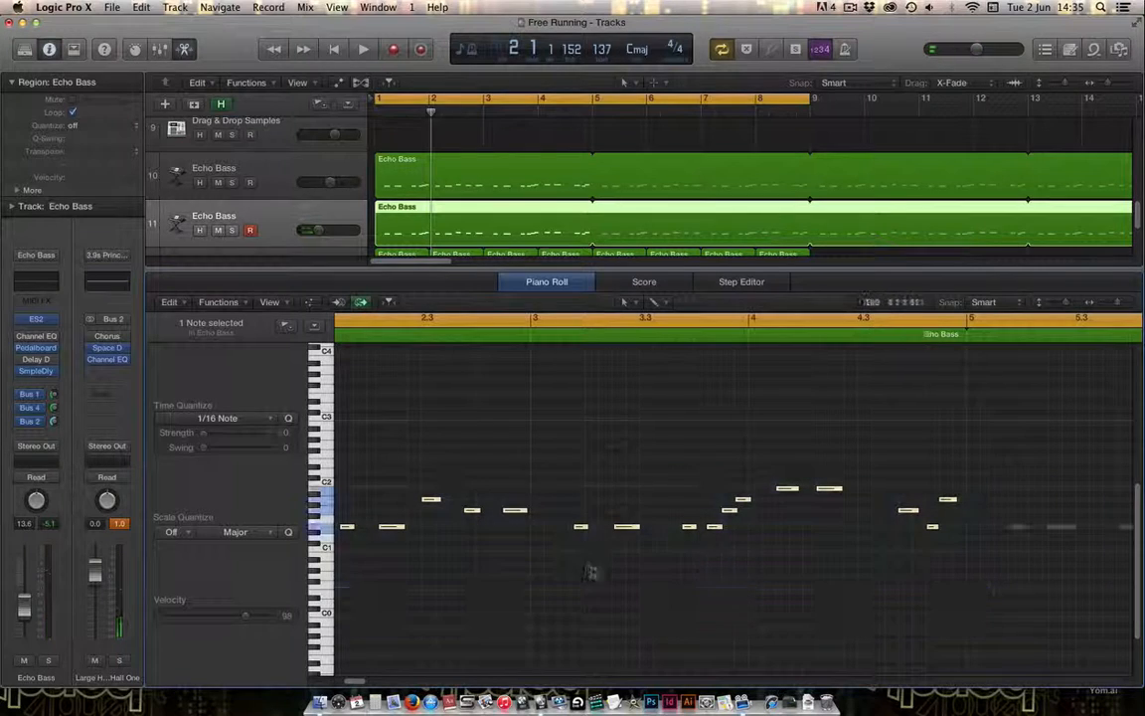
drag(350, 684, 335, 682)
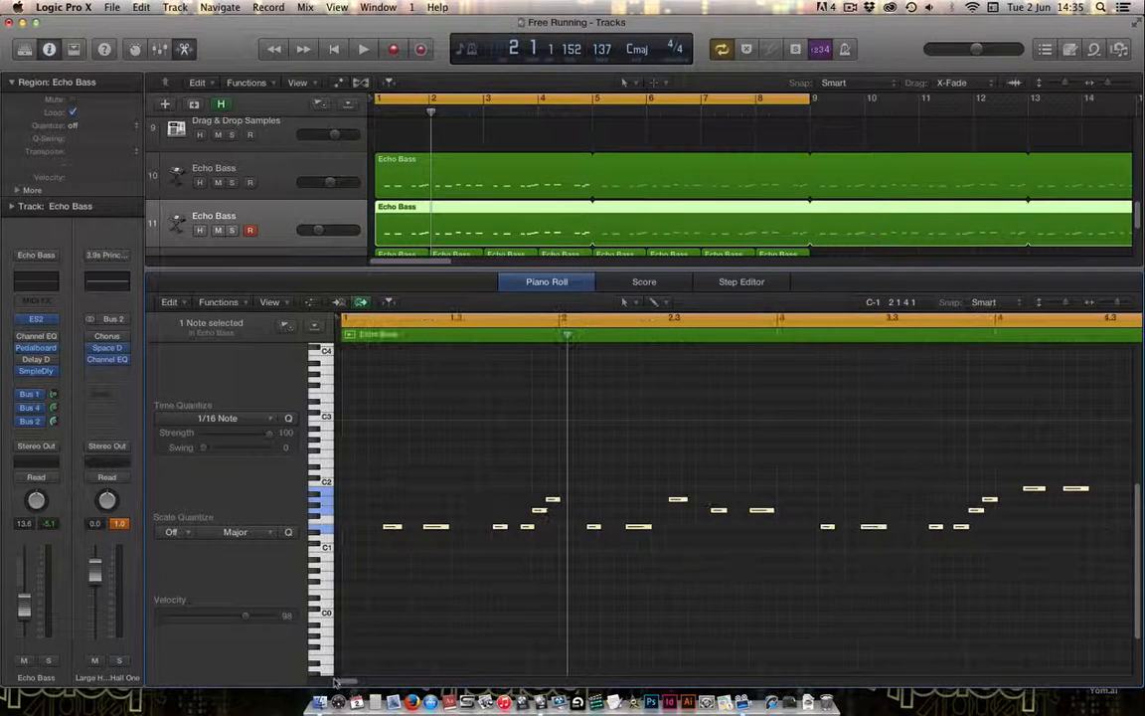
drag(392, 528, 398, 468)
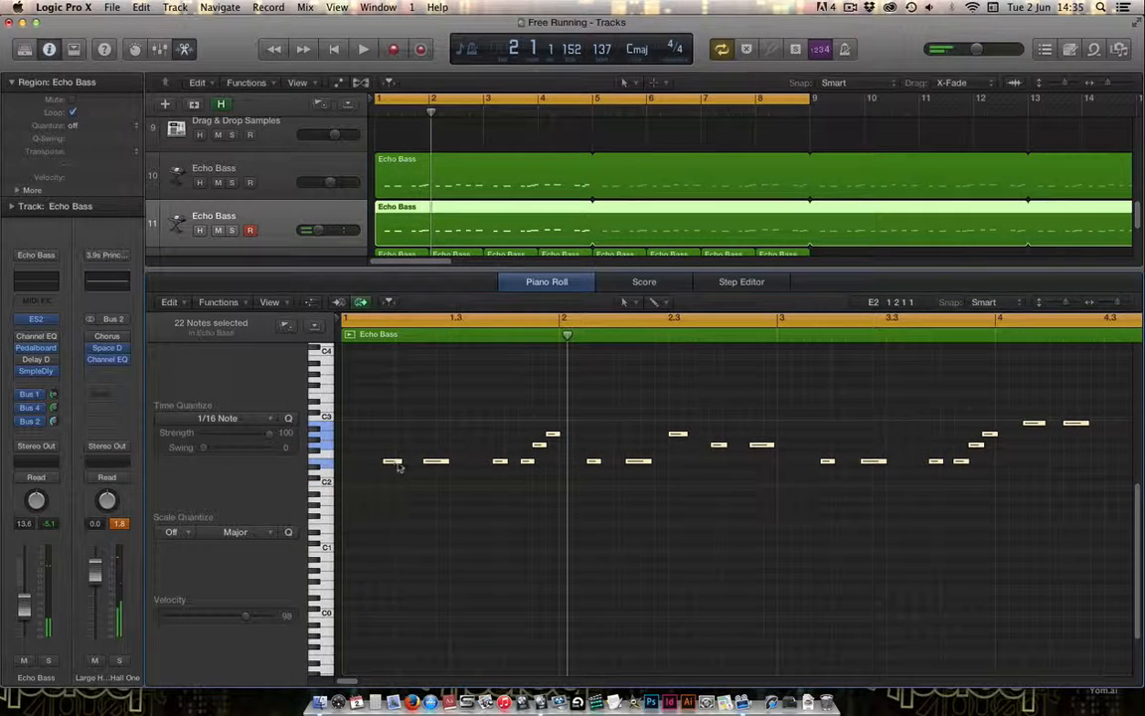
click(525, 278)
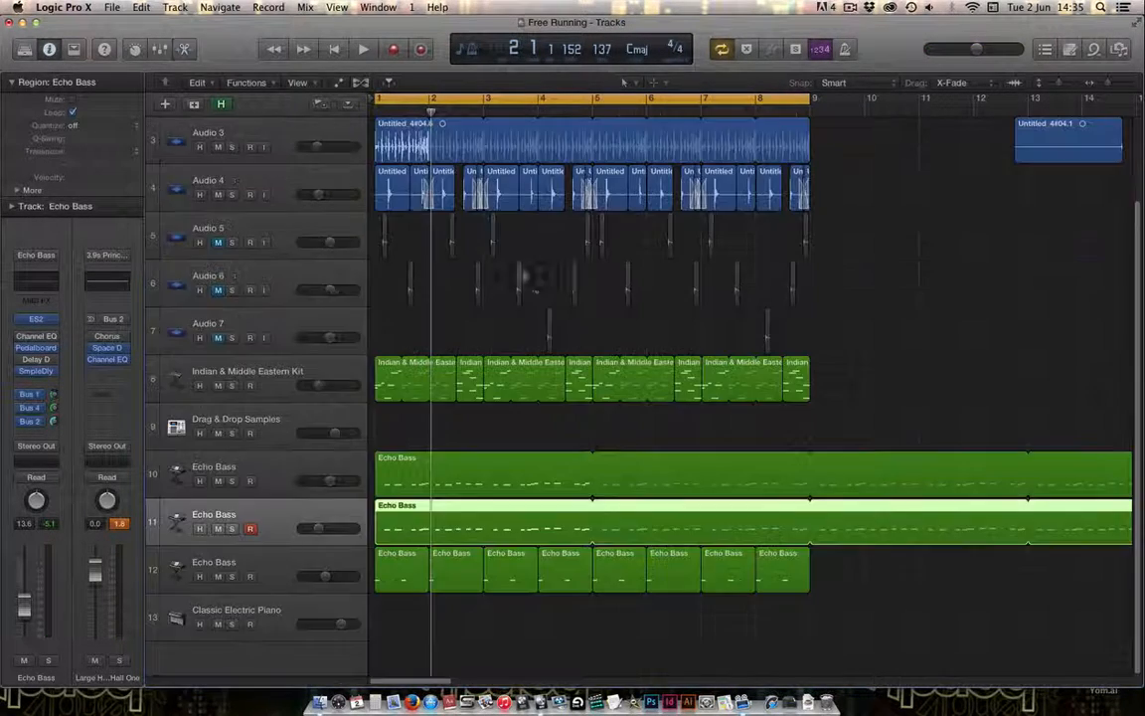
Deselect the regions, start playback and solo the Echo Bass on track 11
click(596, 433)
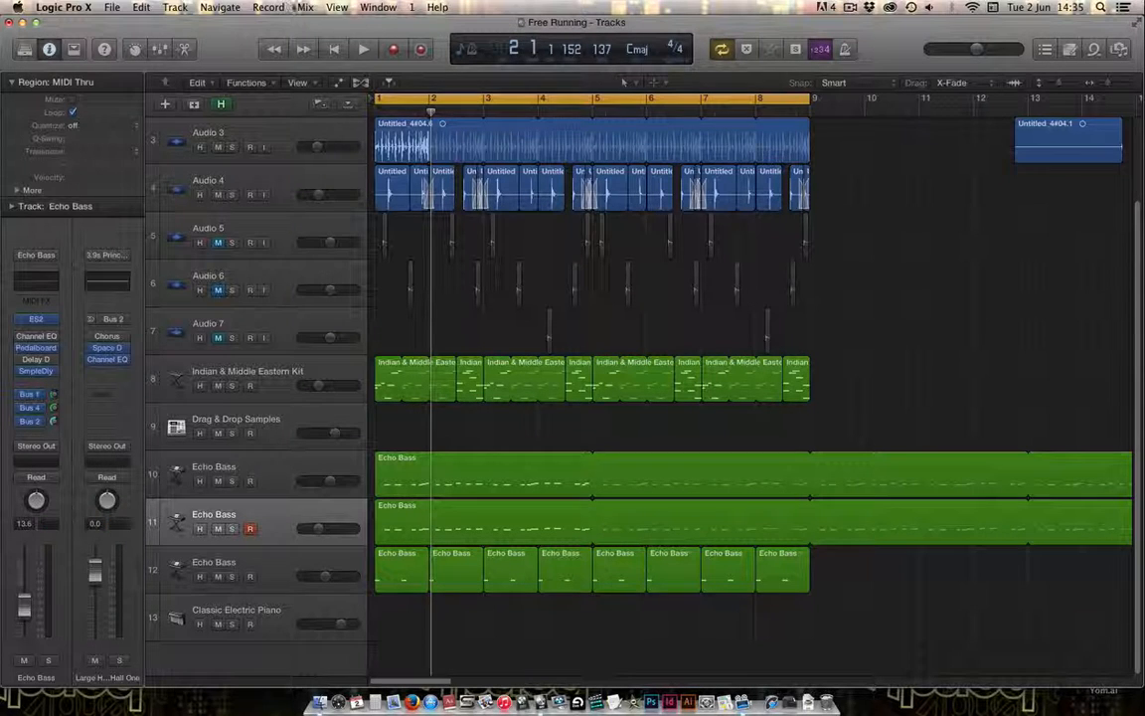
click(364, 49)
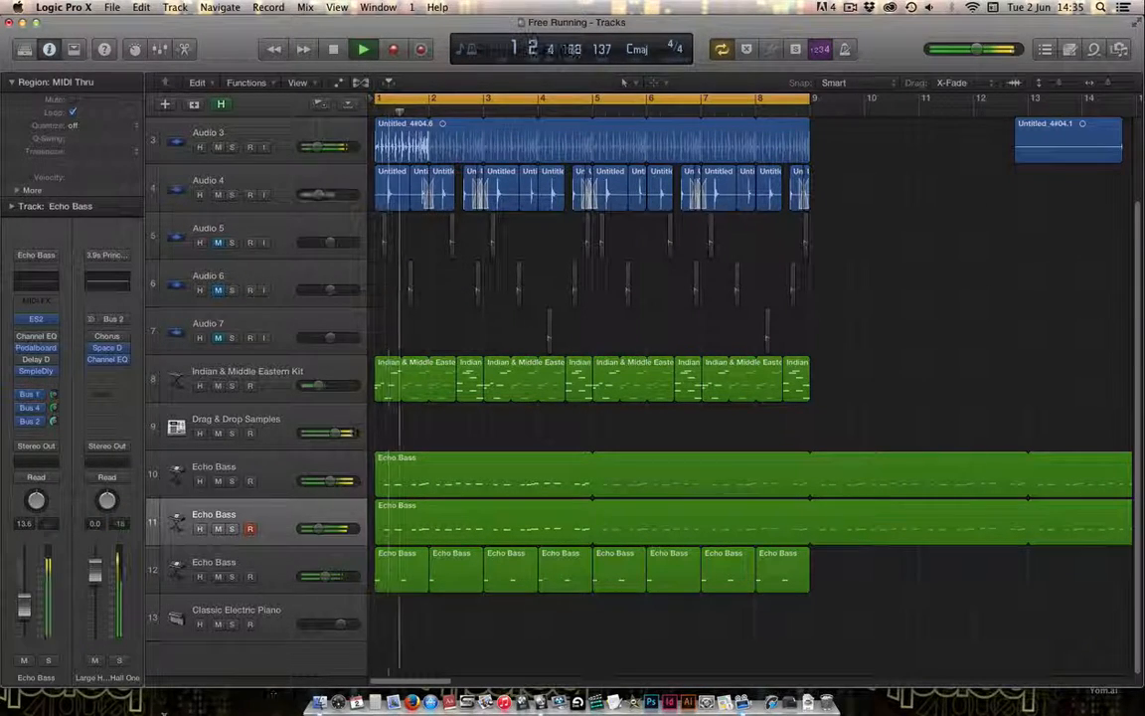
click(230, 529)
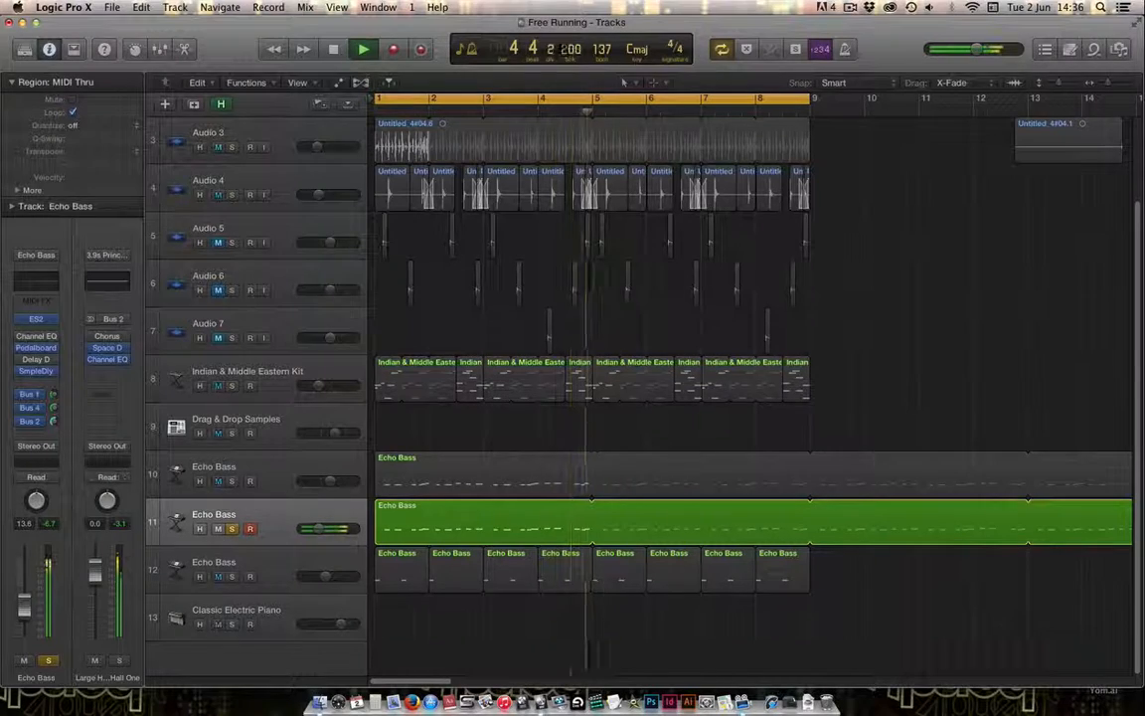
Enable the analyzer in the soloed bass's Channel EQ and add a 170 Hz, 24 dB/Oct low cut and an 8800 Hz high cut
mouse_move(43, 373)
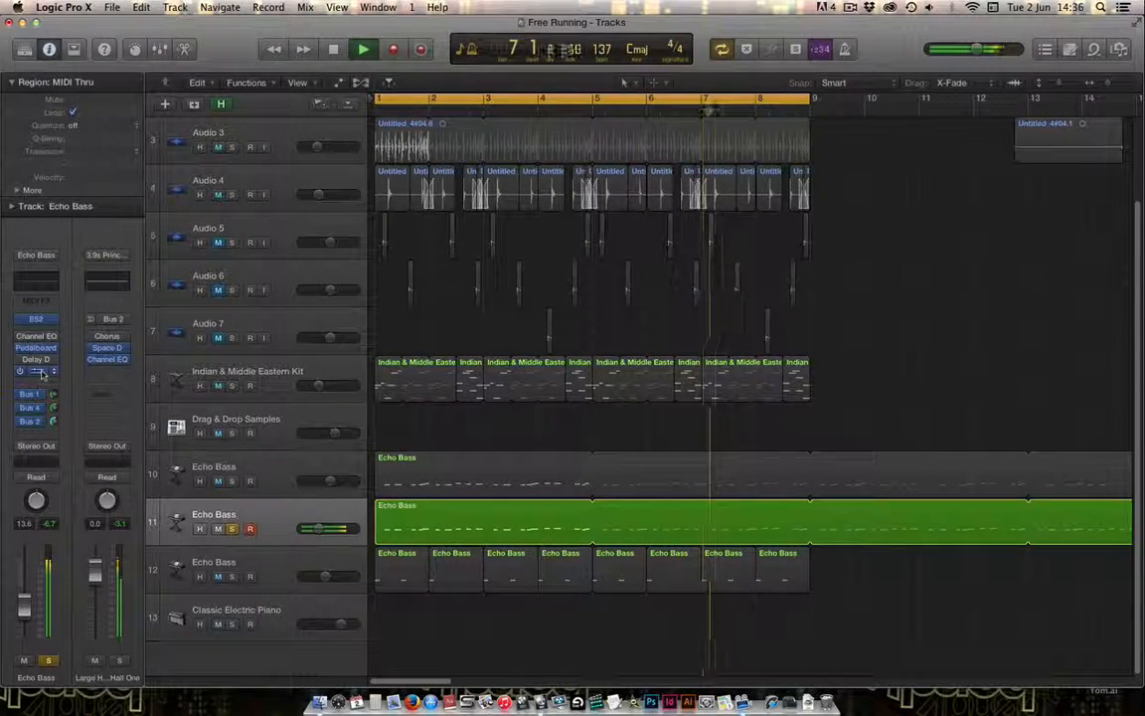
click(38, 337)
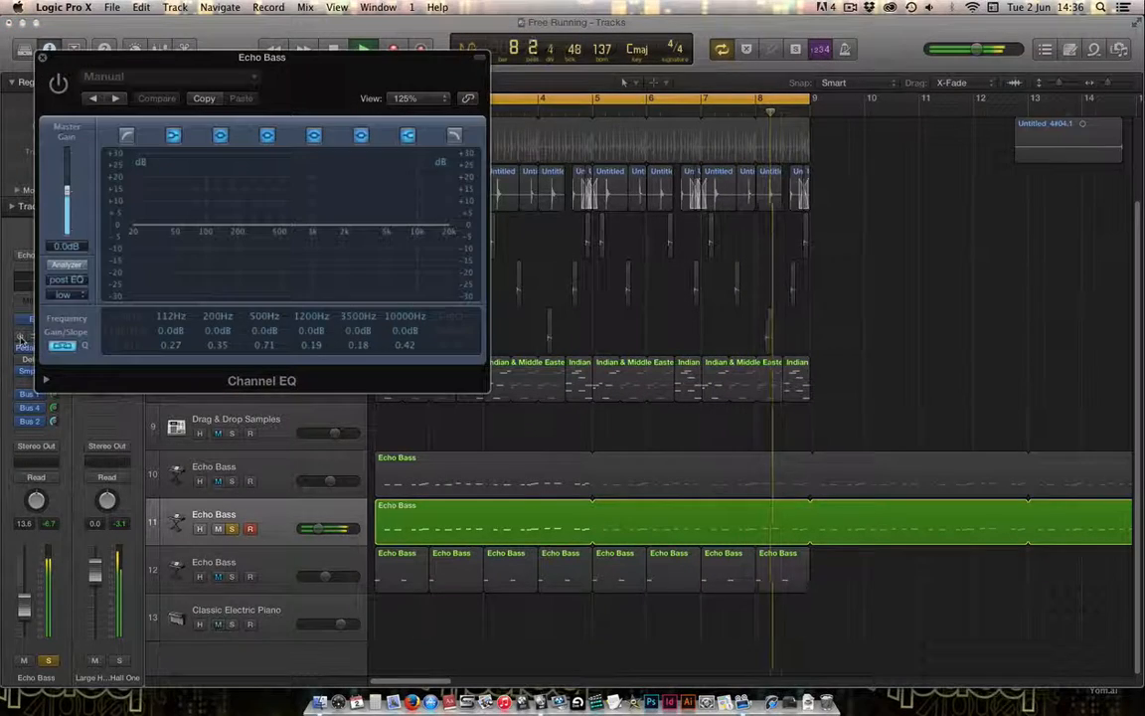
click(84, 265)
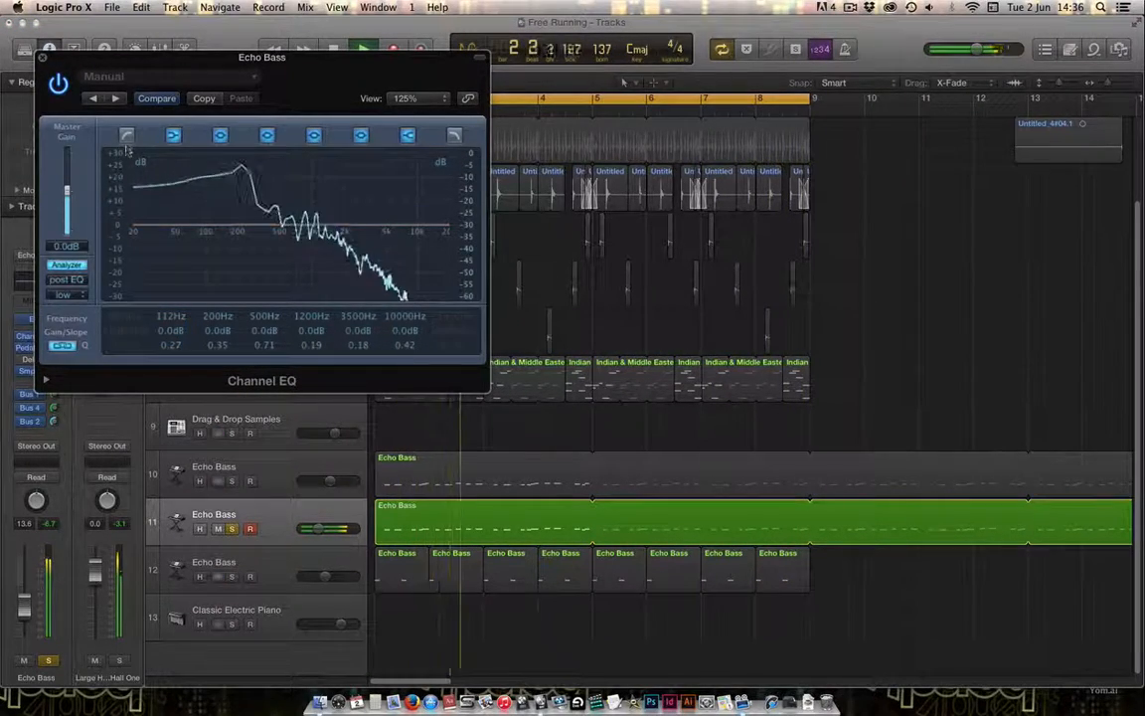
drag(155, 241, 238, 325)
click(454, 136)
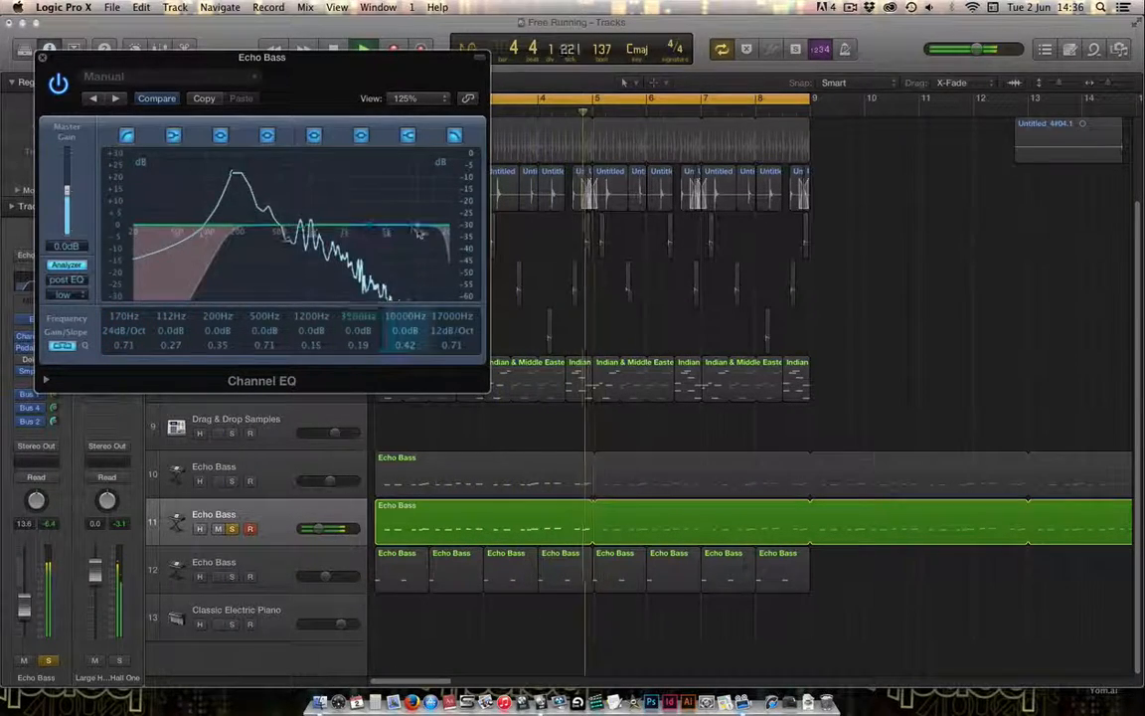
drag(423, 241, 391, 264)
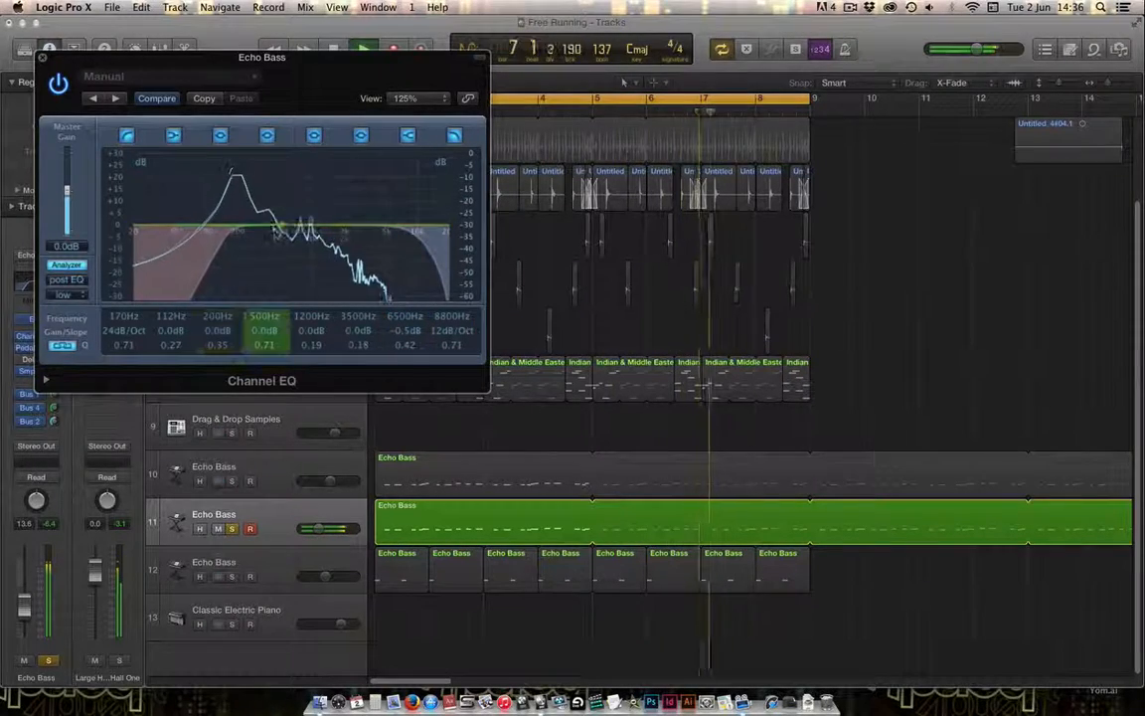
Cut 19.5 dB at 970 Hz in the bass EQ, and set its low cut to 192 Hz and high cut to 5600 Hz
drag(277, 287, 310, 293)
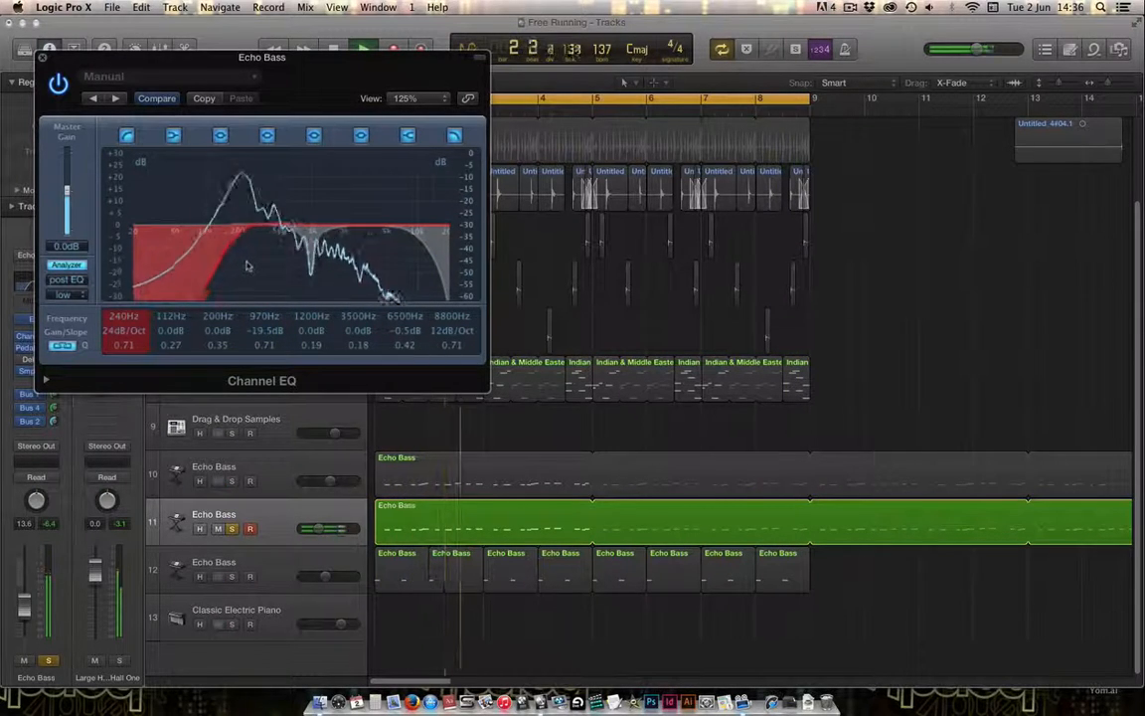
drag(245, 264, 242, 266)
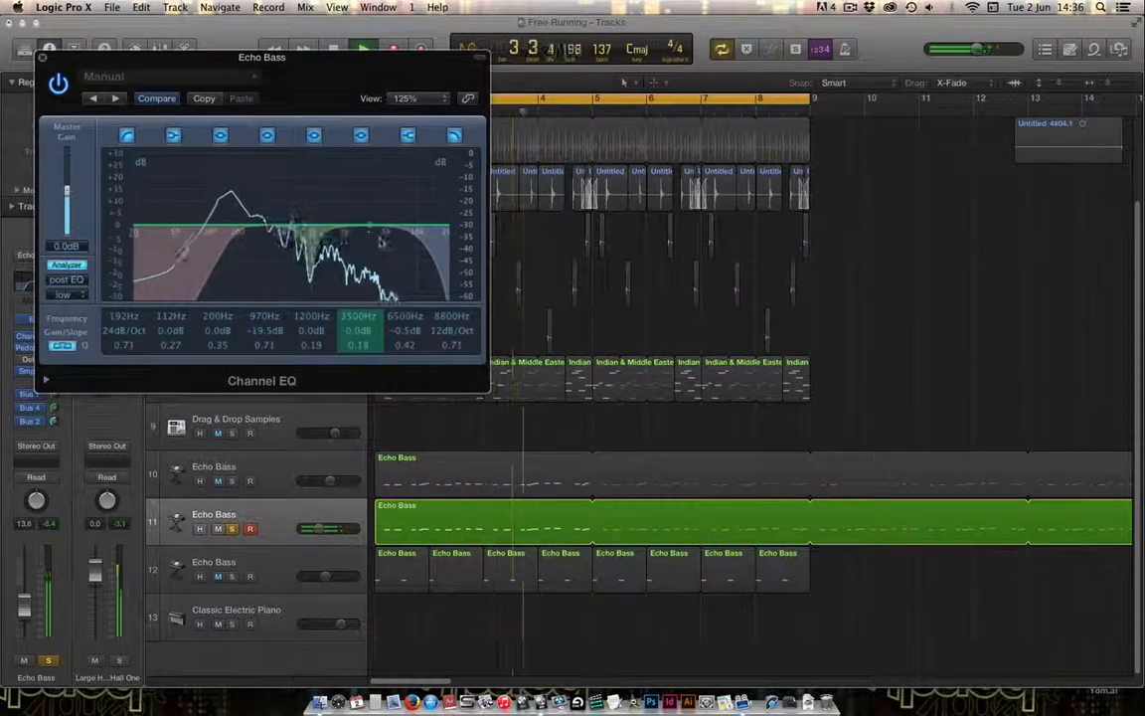
drag(398, 255, 374, 258)
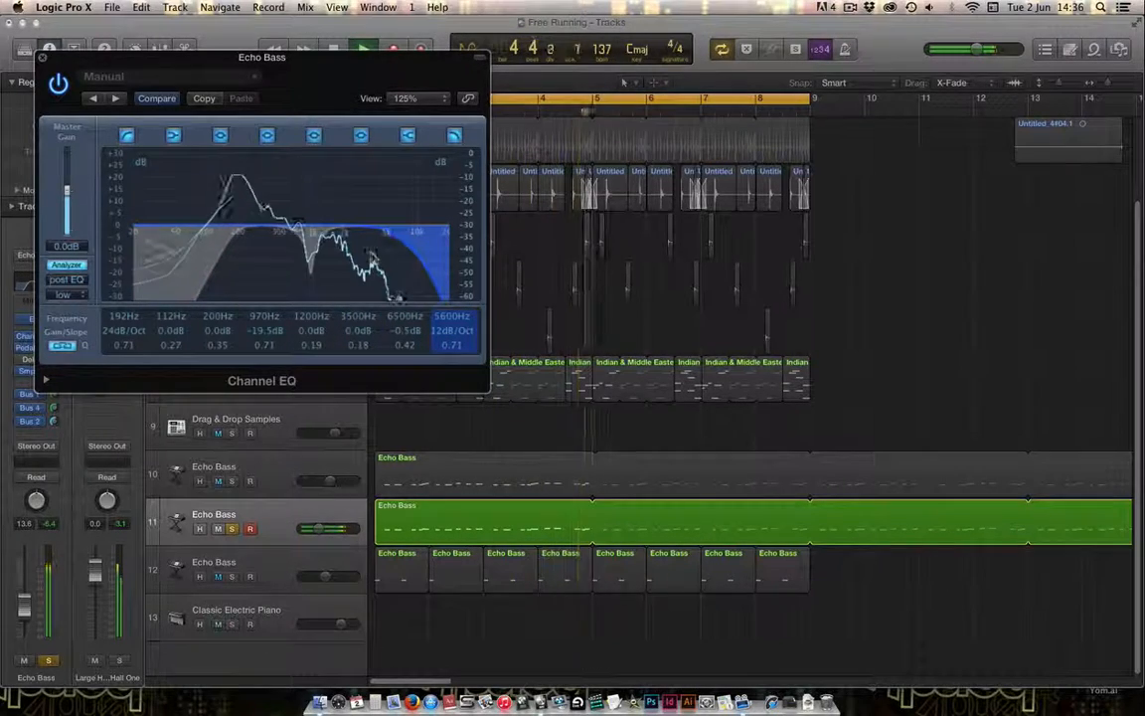
click(42, 58)
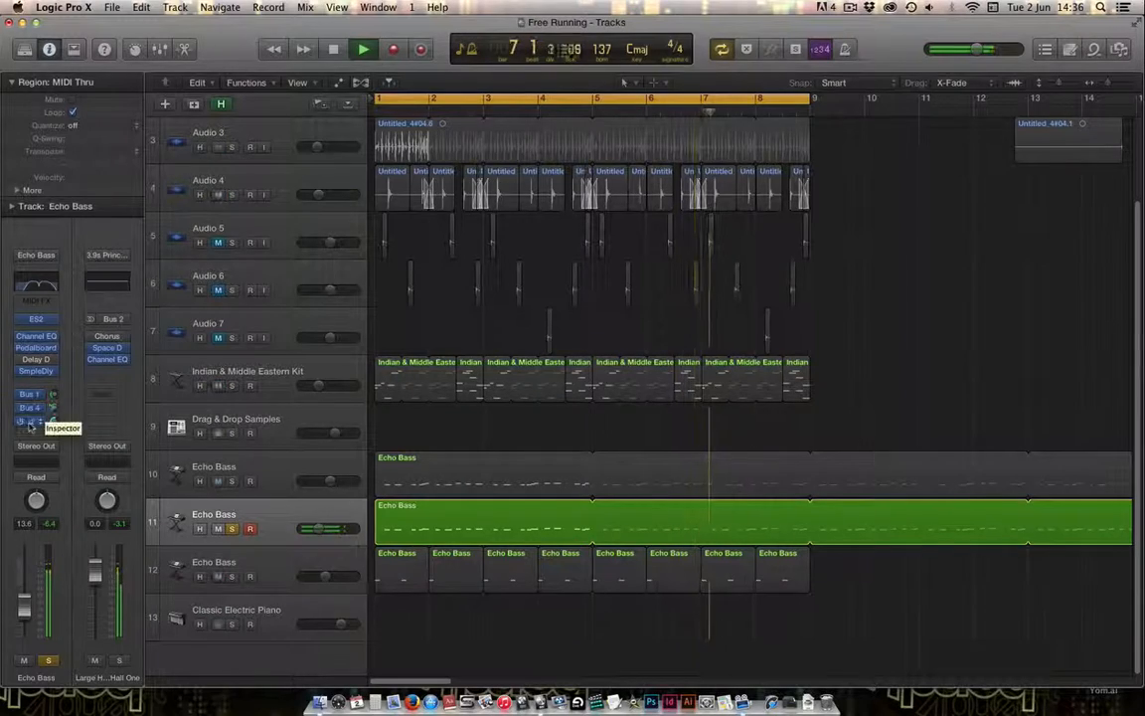
Open the Channel EQ on the Prince Hall reverb bus and add a high cut at 2200 Hz, 12 dB/Oct
click(108, 347)
click(109, 348)
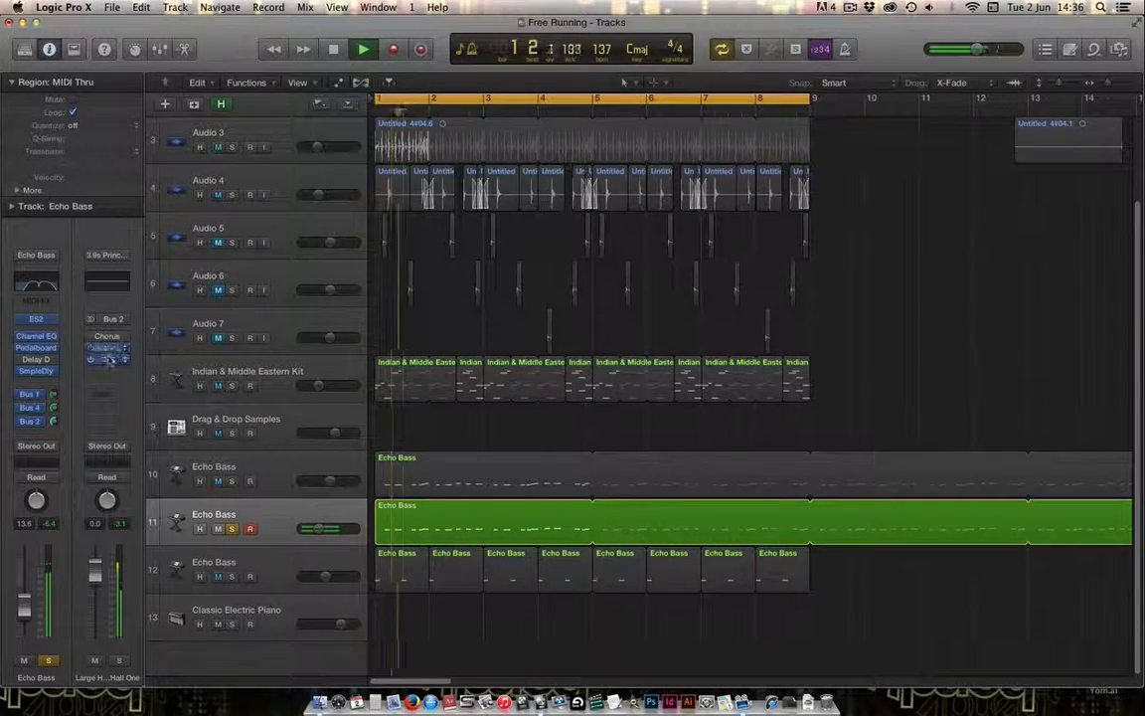
click(108, 360)
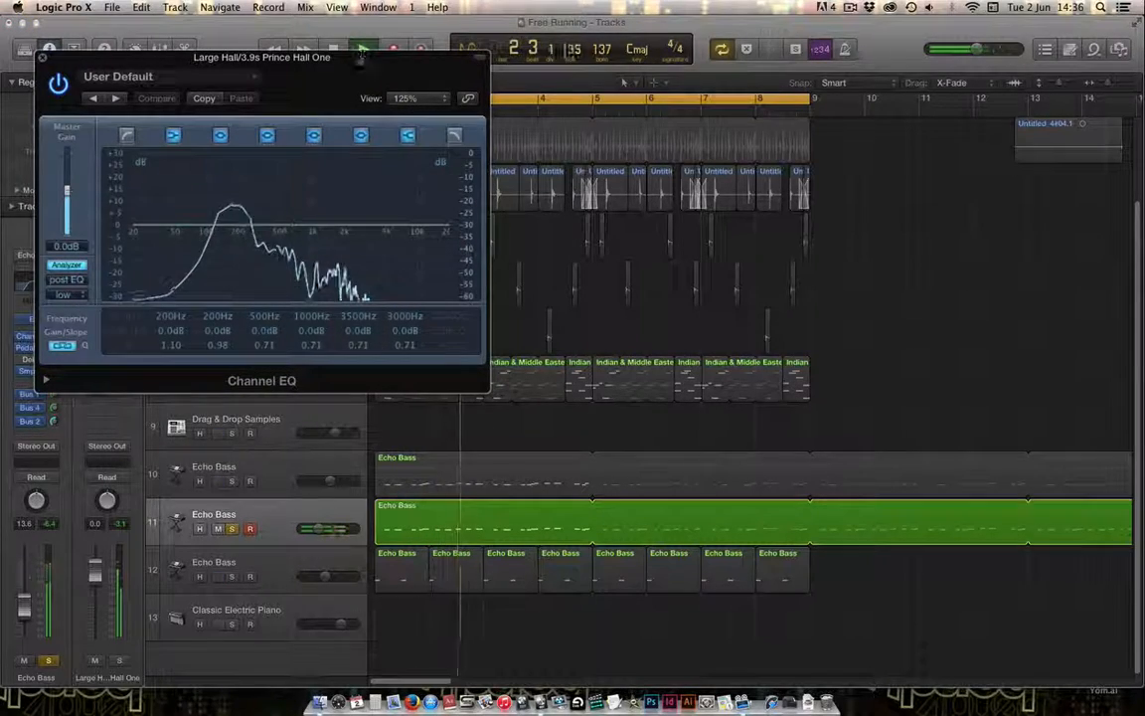
click(453, 136)
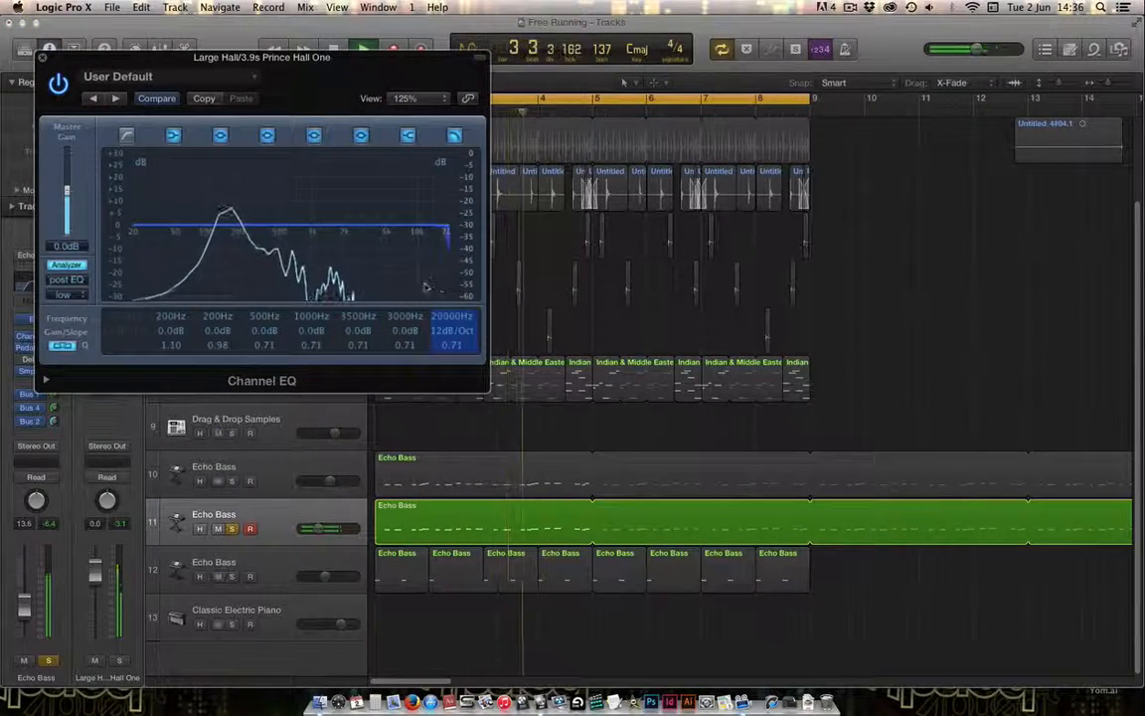
drag(386, 285, 344, 235)
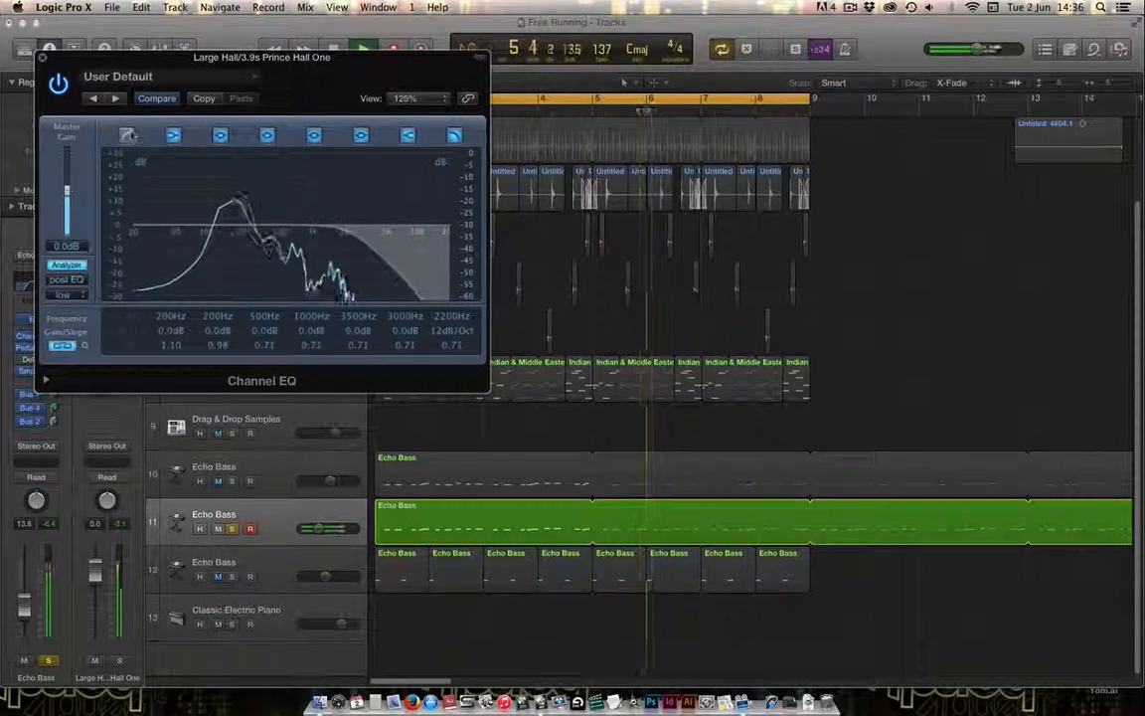
Add a low cut at 87 Hz with a 24 dB/Oct slope to the reverb bus EQ and close it
click(127, 135)
drag(169, 263, 228, 281)
drag(117, 334, 115, 334)
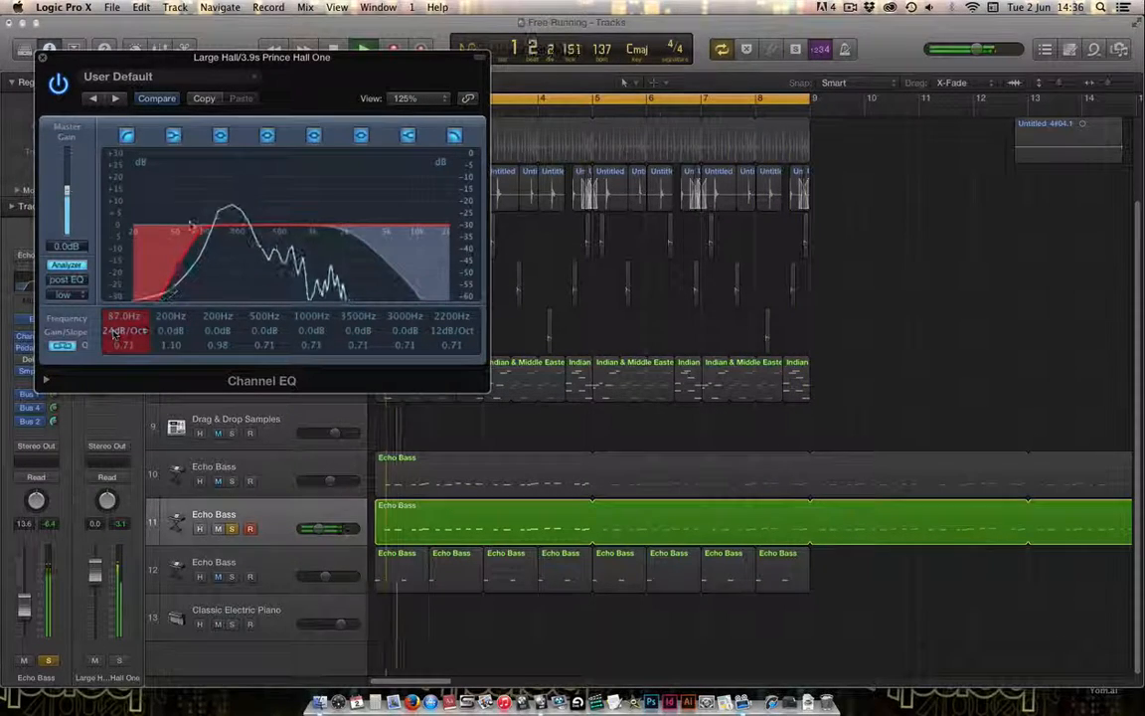
click(42, 61)
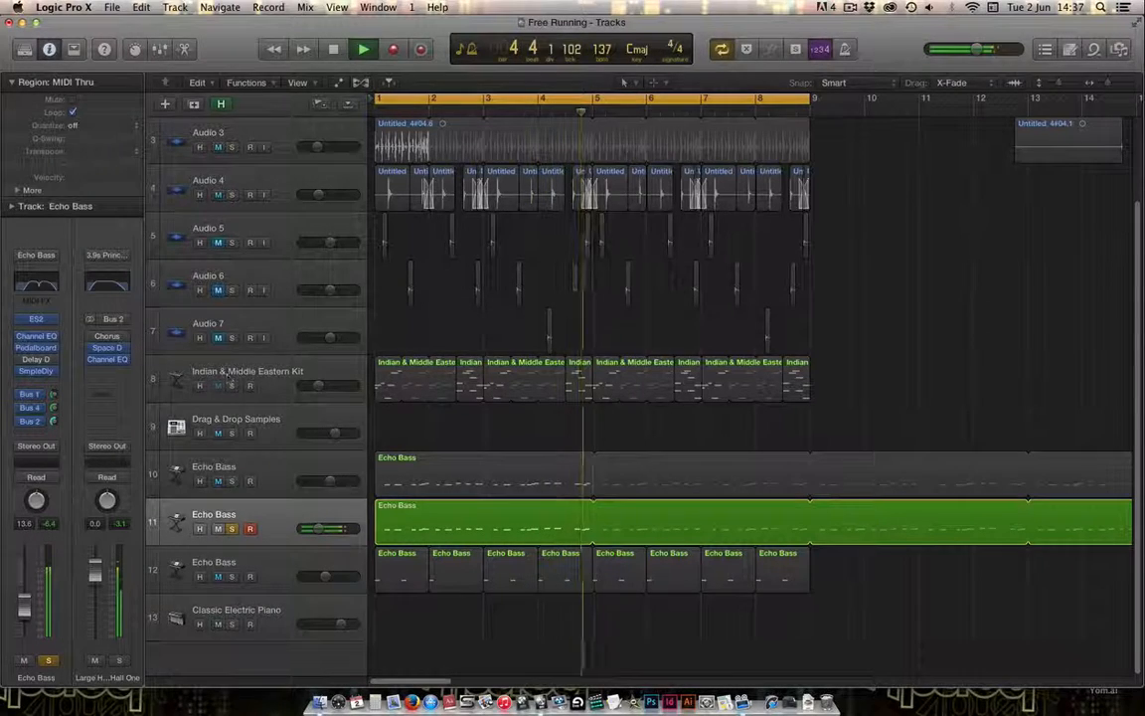
Move the solo from the Echo Bass on track 11 to the Echo Bass on track 10
click(234, 529)
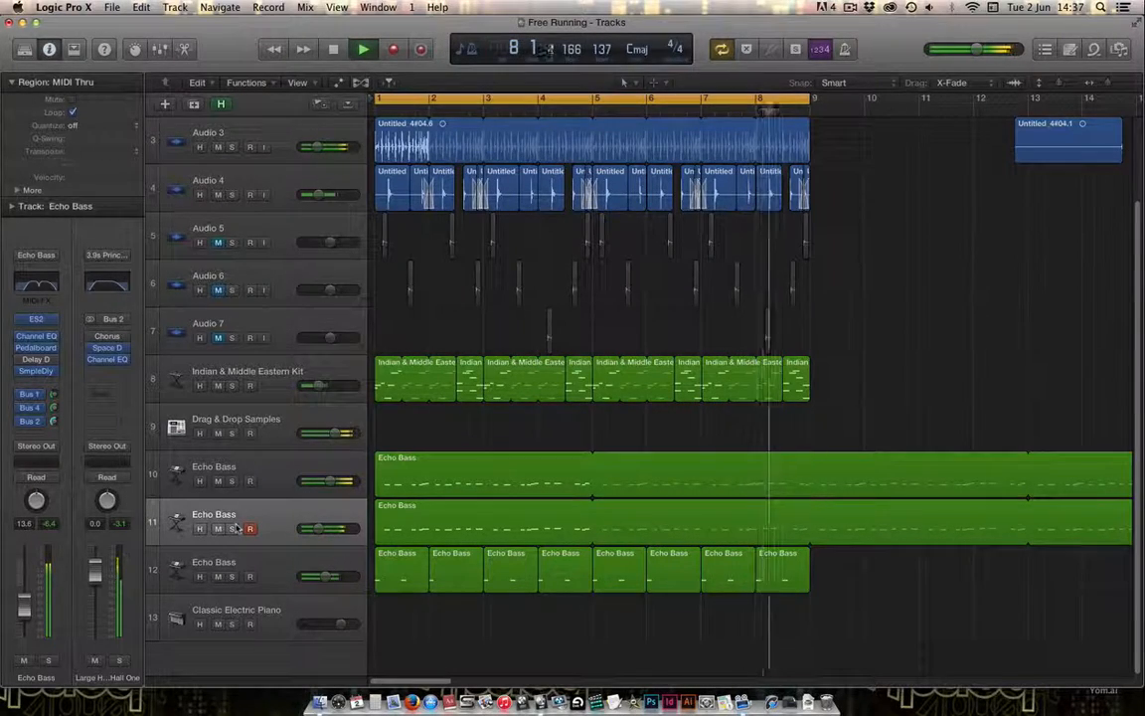
key(s)
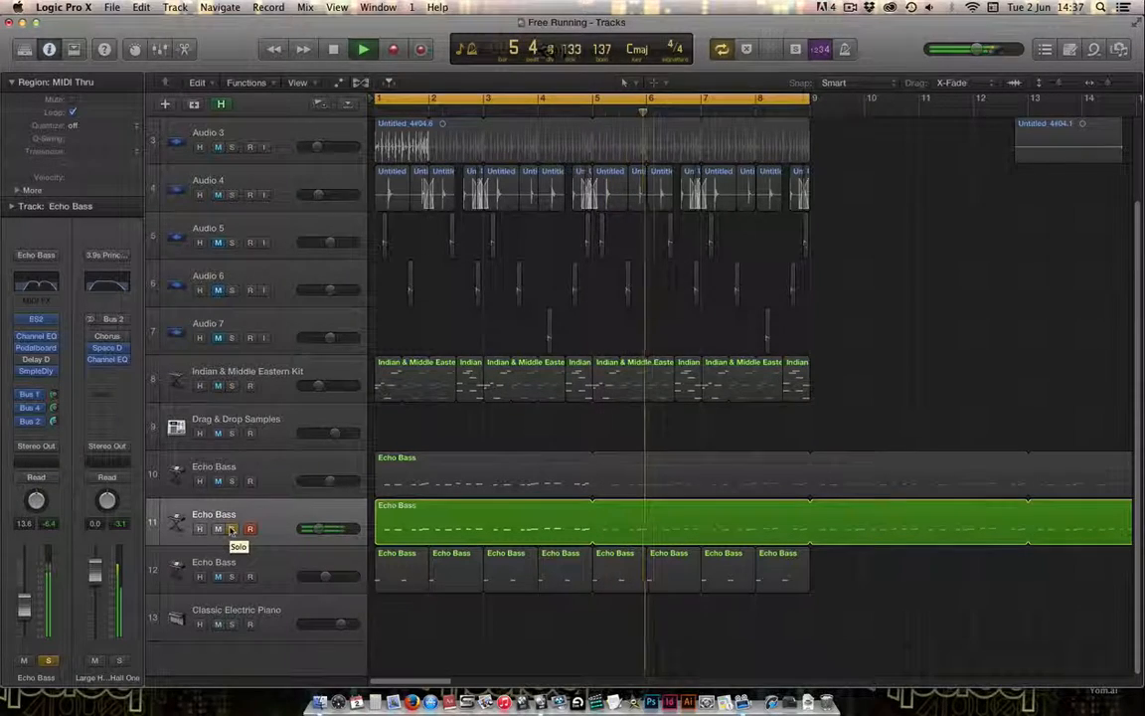
click(250, 481)
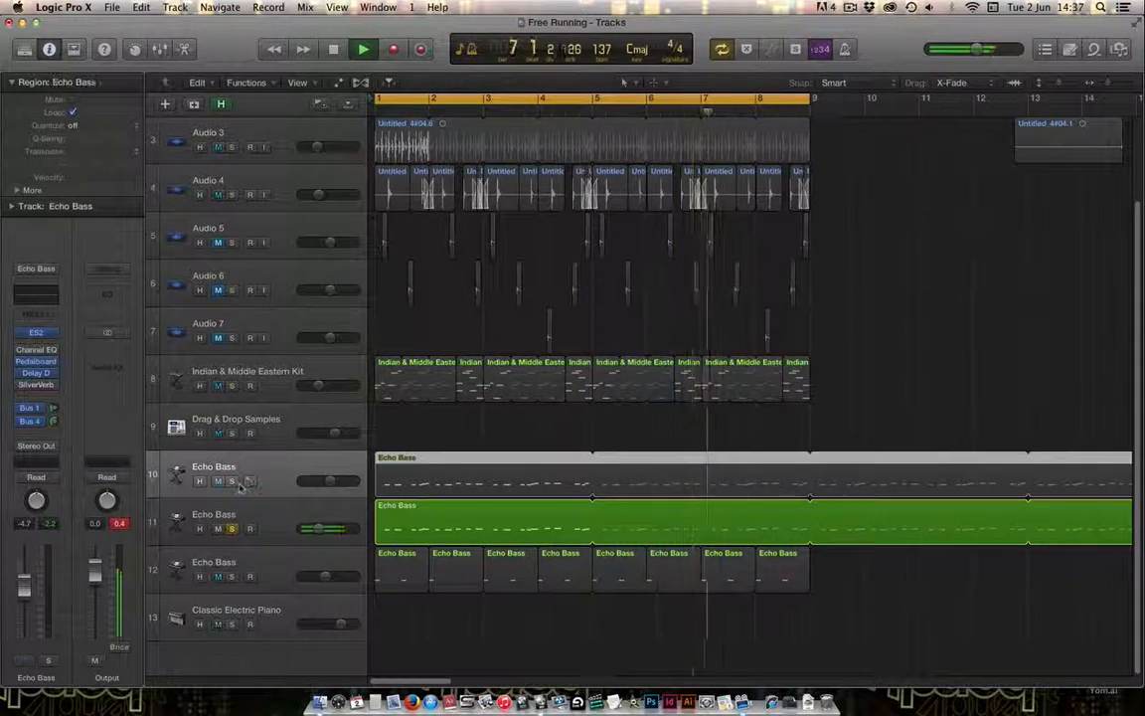
click(235, 484)
click(233, 528)
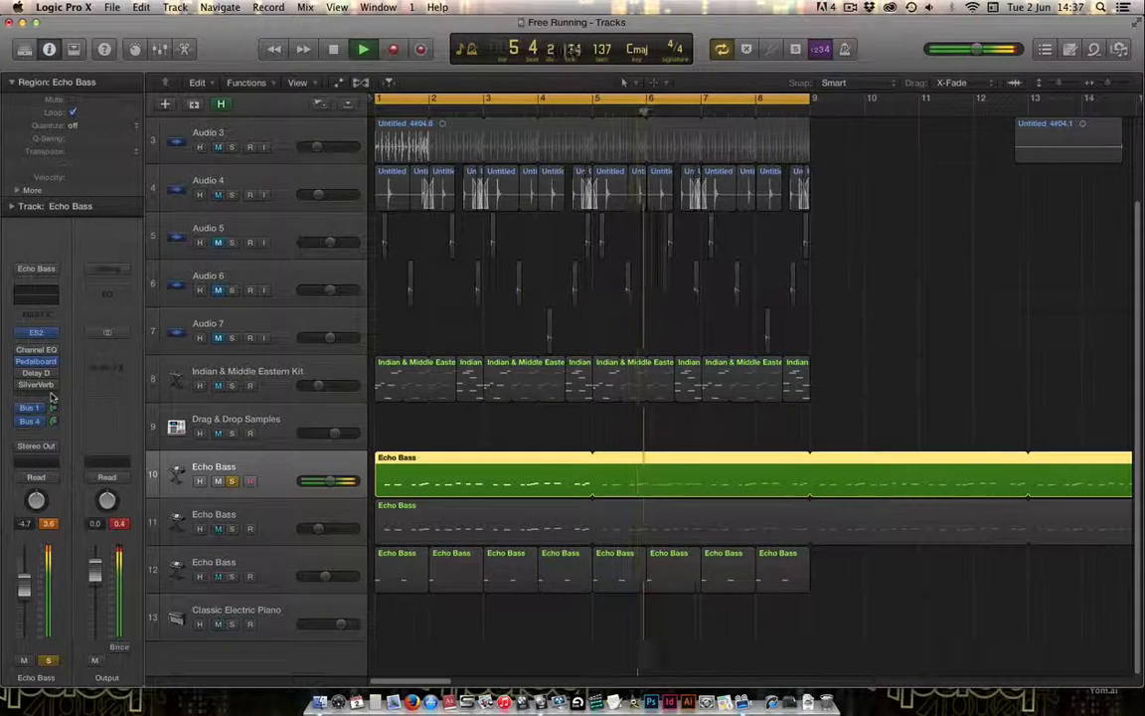
Replace the SilverVerb on the track 10 bass with a stereo Gain plug-in and turn on its Mono option
click(53, 387)
mouse_move(71, 553)
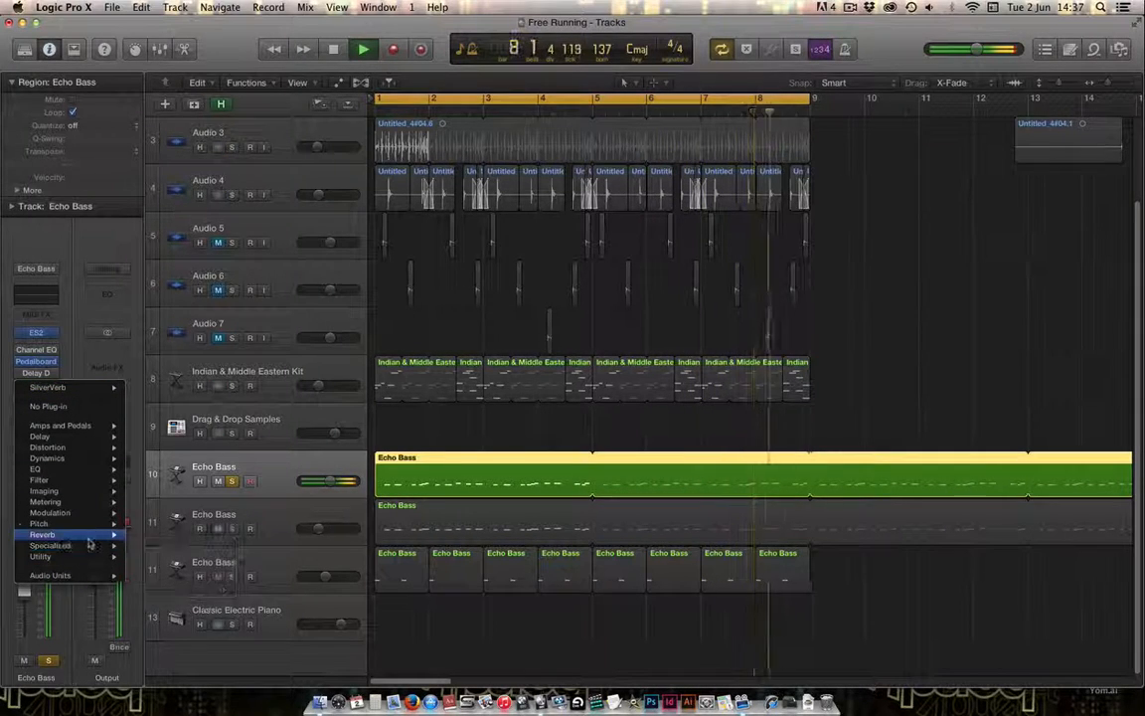
mouse_move(40, 556)
mouse_move(147, 558)
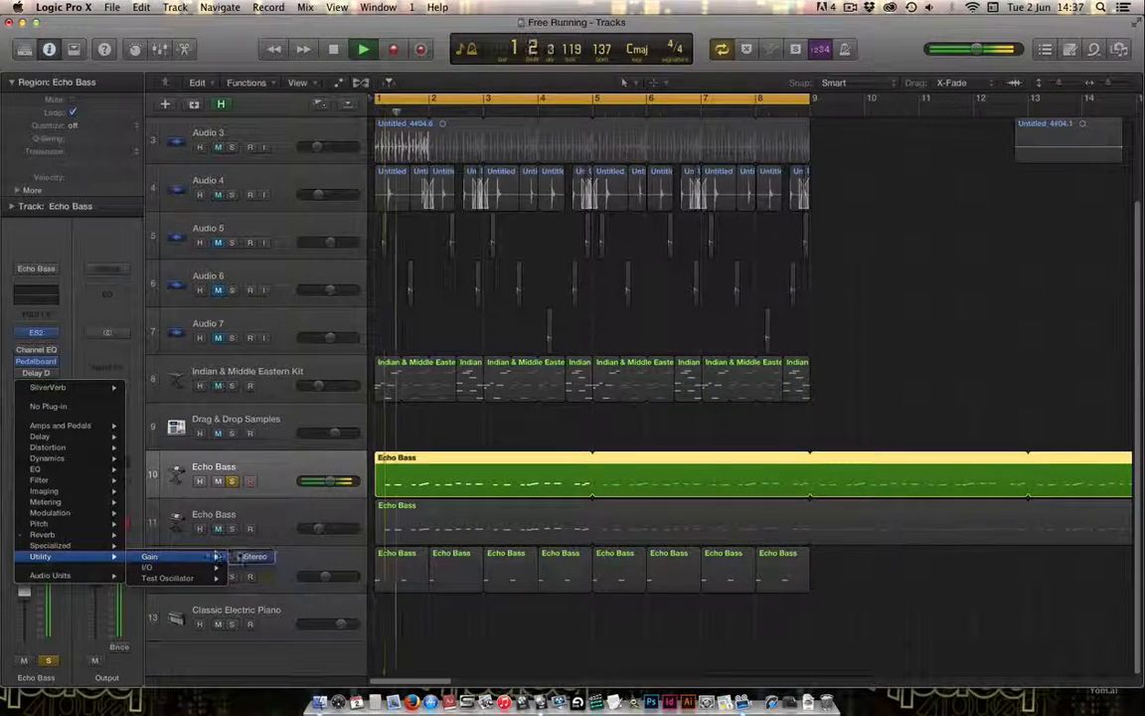
click(254, 556)
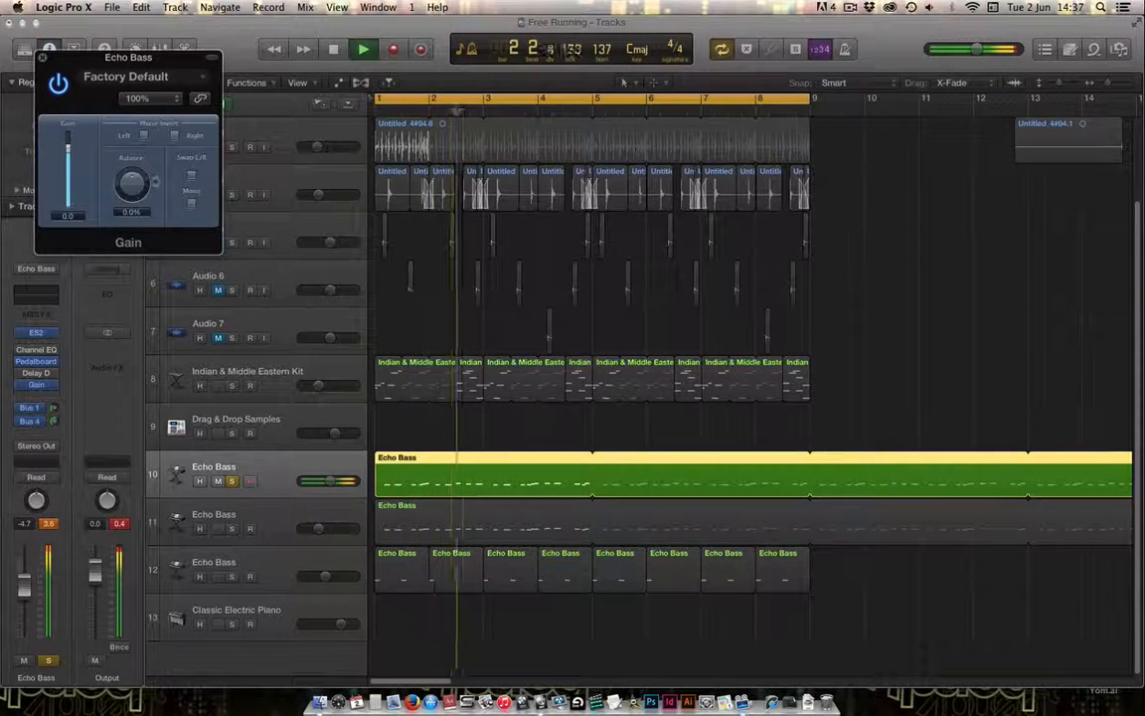
click(192, 206)
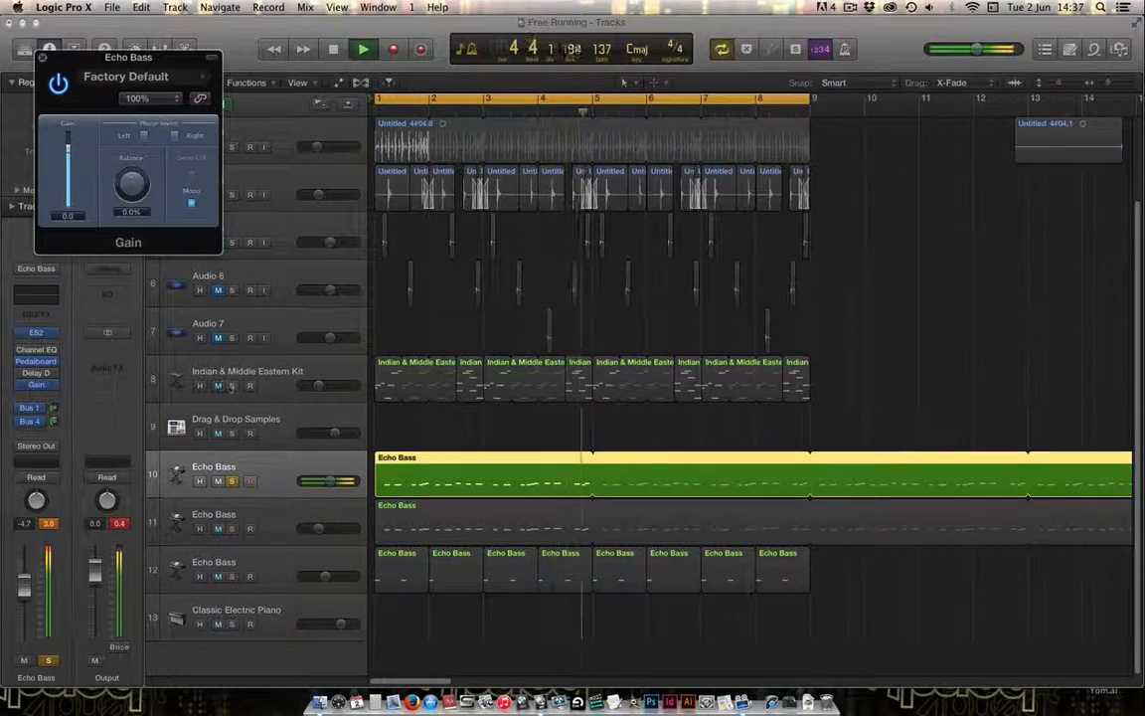
Unsolo the track 10 bass, bypass its Gain plug-in, and set its volume to -6.2 dB
click(234, 482)
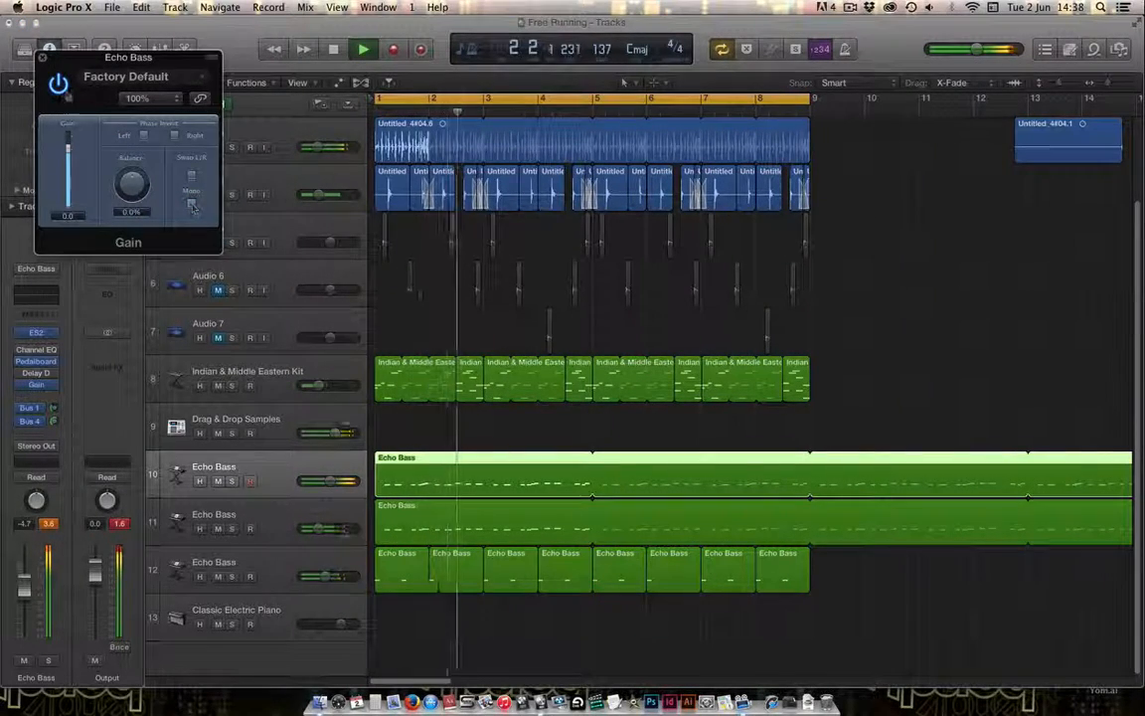
click(44, 62)
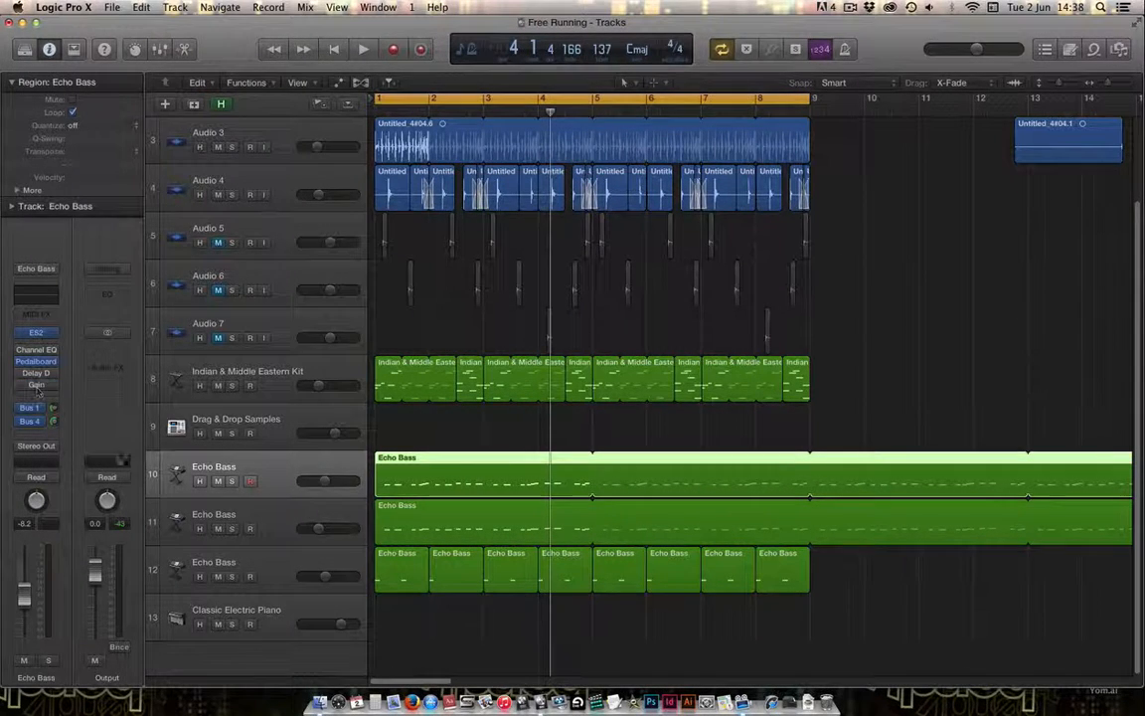
key(space)
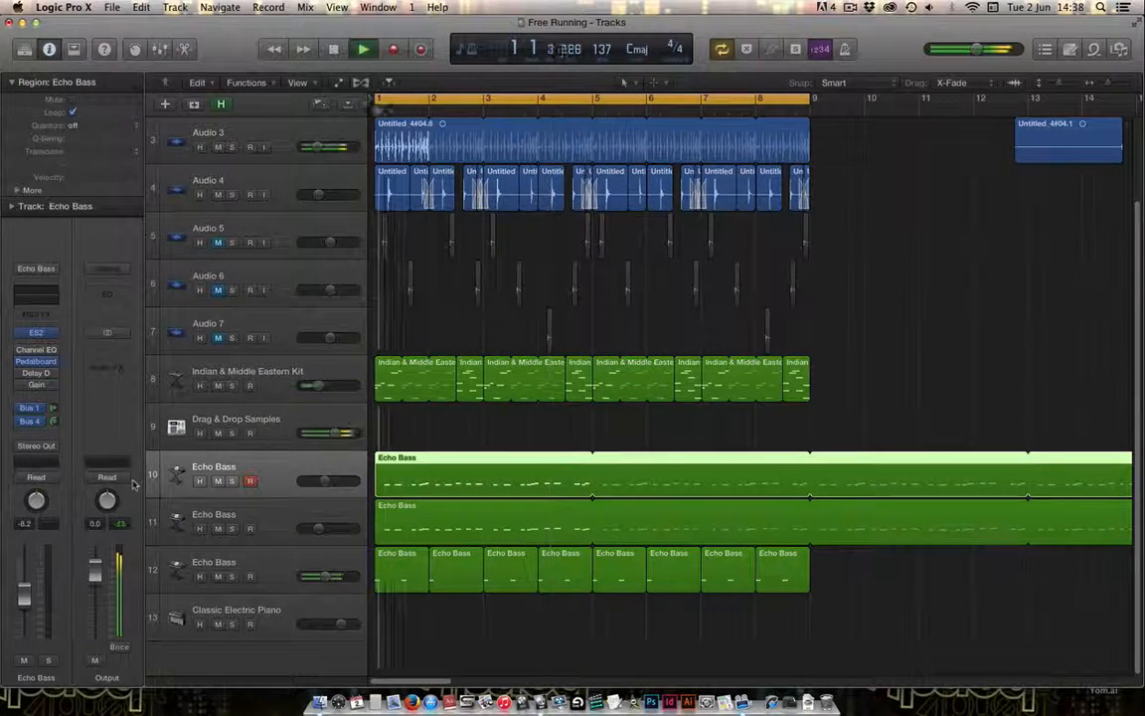
Enable the track 10 bass's Channel EQ with a low cut at 34 Hz, 24 dB/Oct, and a high cut at 6200 Hz, 12 dB/Oct
click(209, 519)
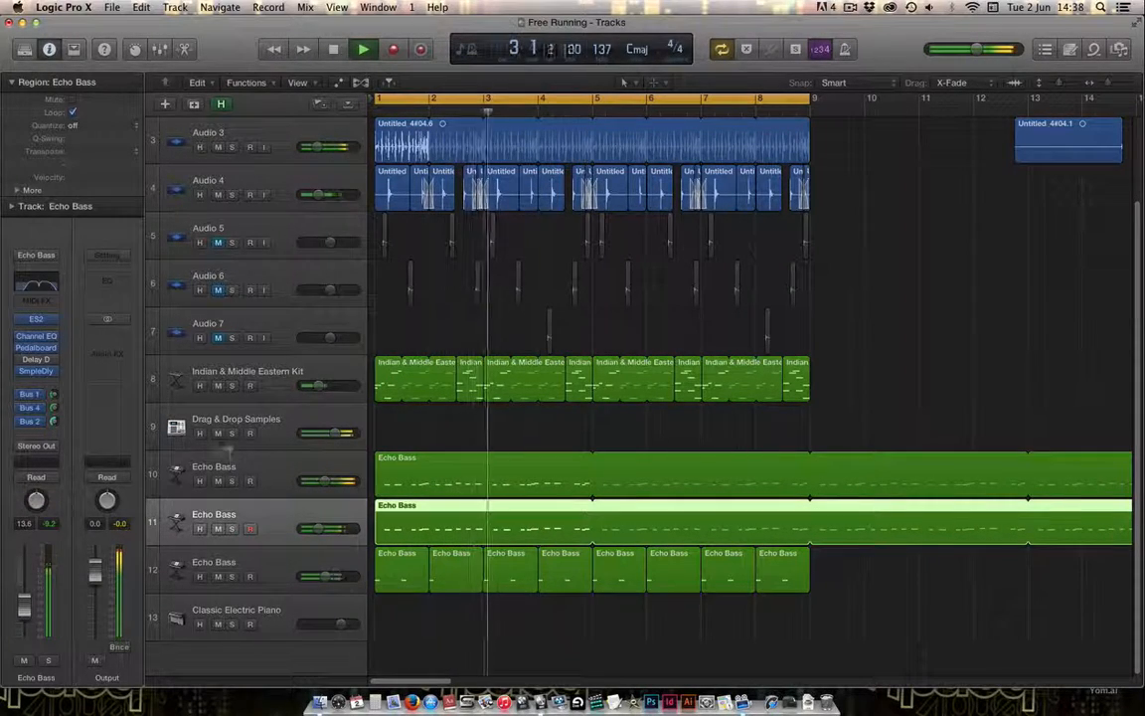
click(227, 464)
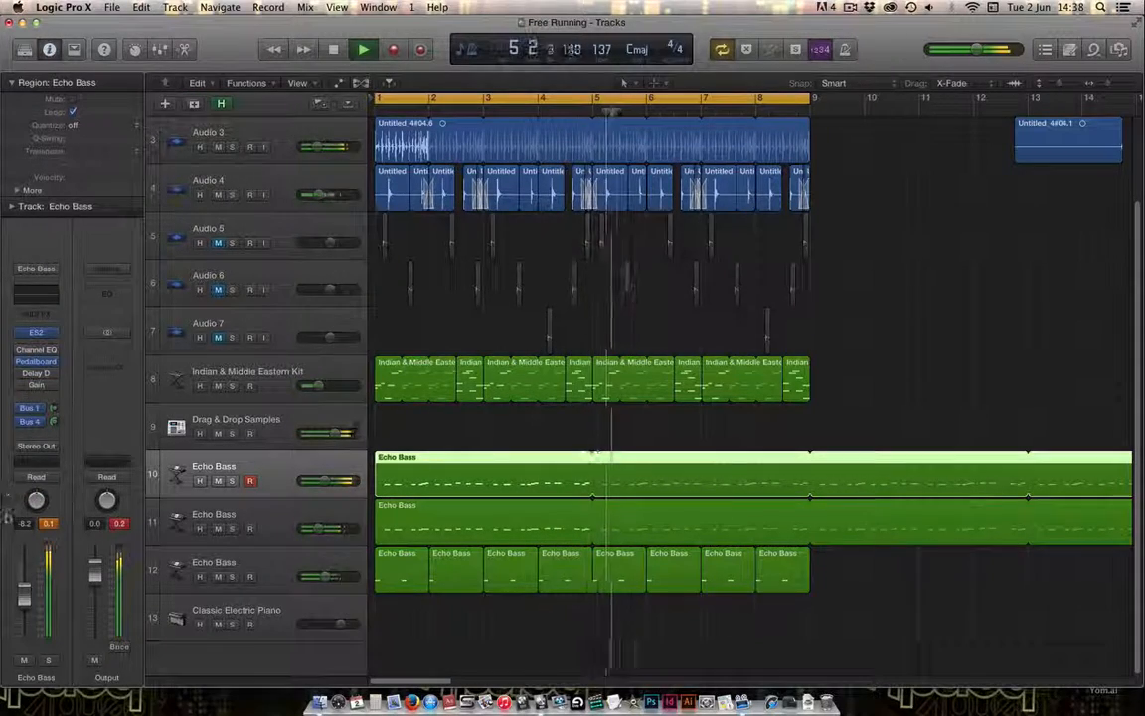
click(34, 351)
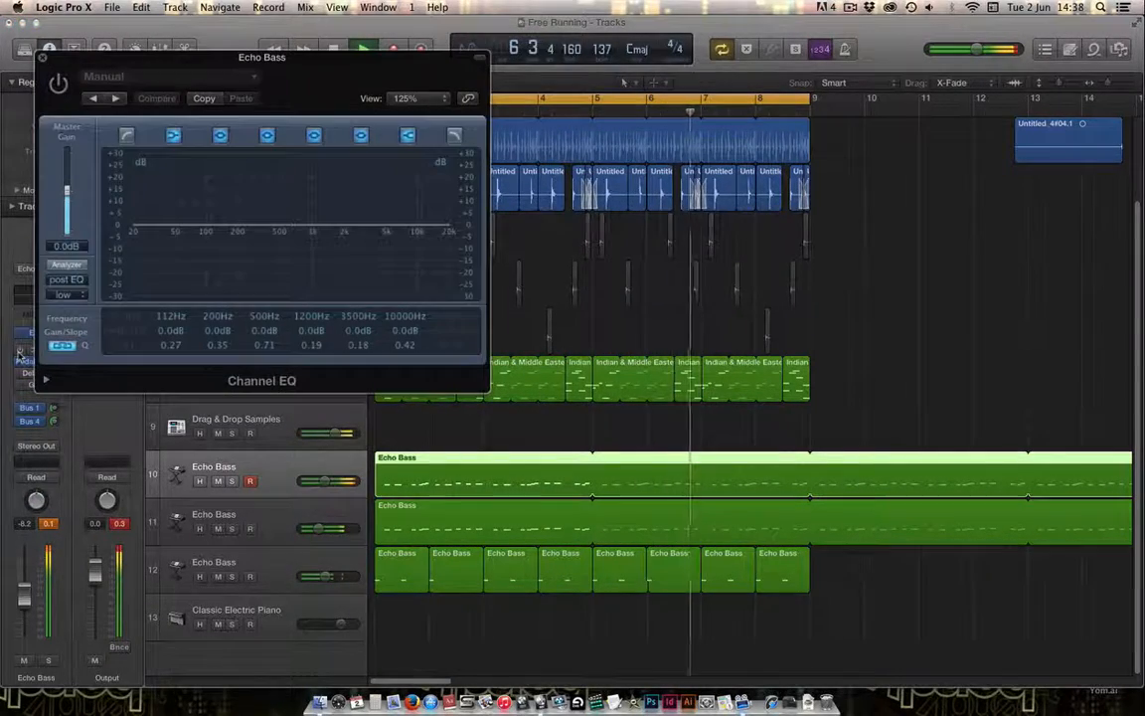
click(126, 136)
drag(139, 264, 173, 269)
click(454, 137)
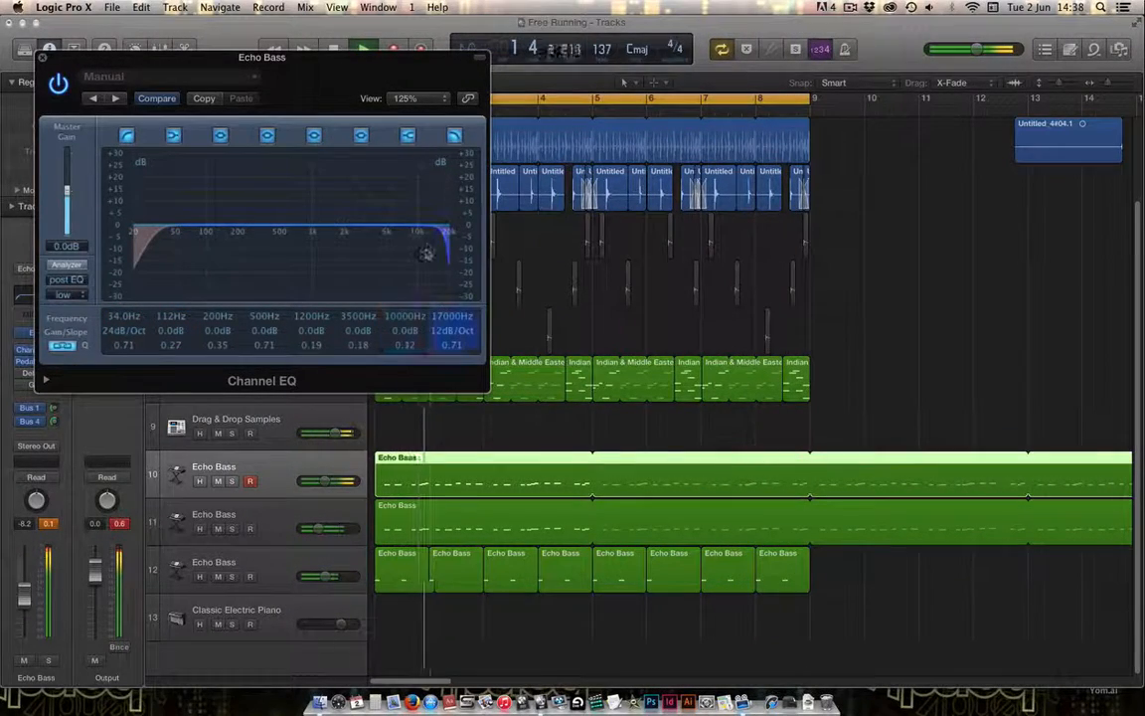
drag(398, 252, 377, 246)
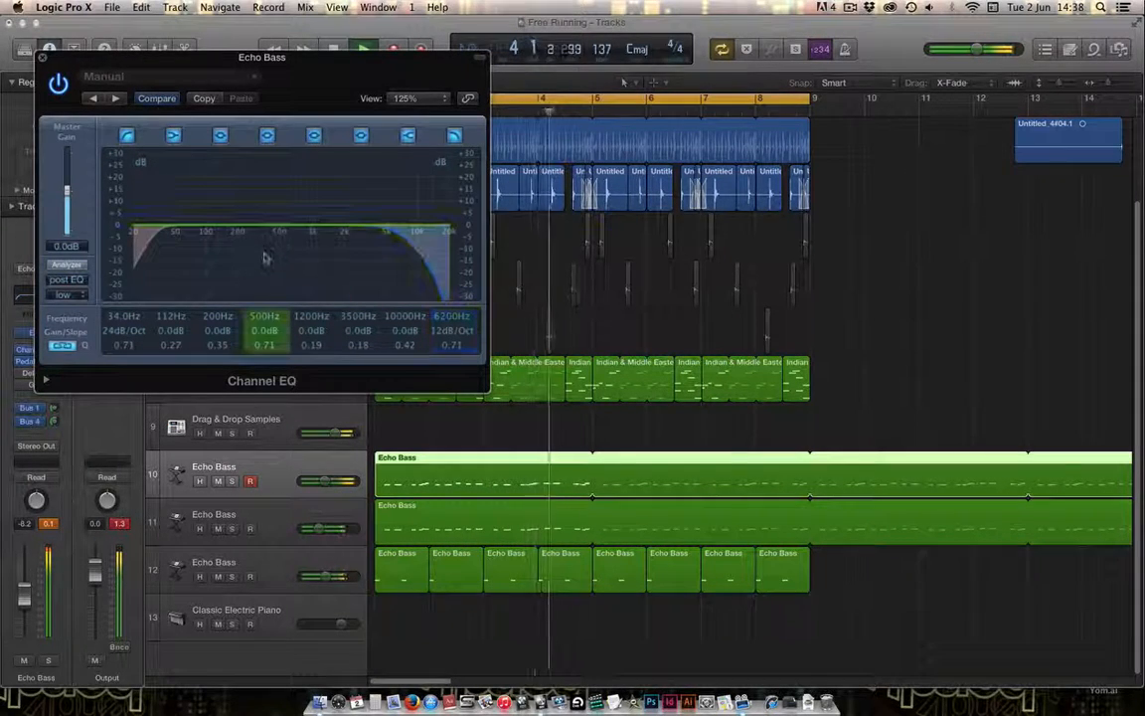
Cut 13 dB at 690 Hz in the track 10 bass EQ, and lower the track's volume to -10.0 dB
drag(259, 269, 300, 306)
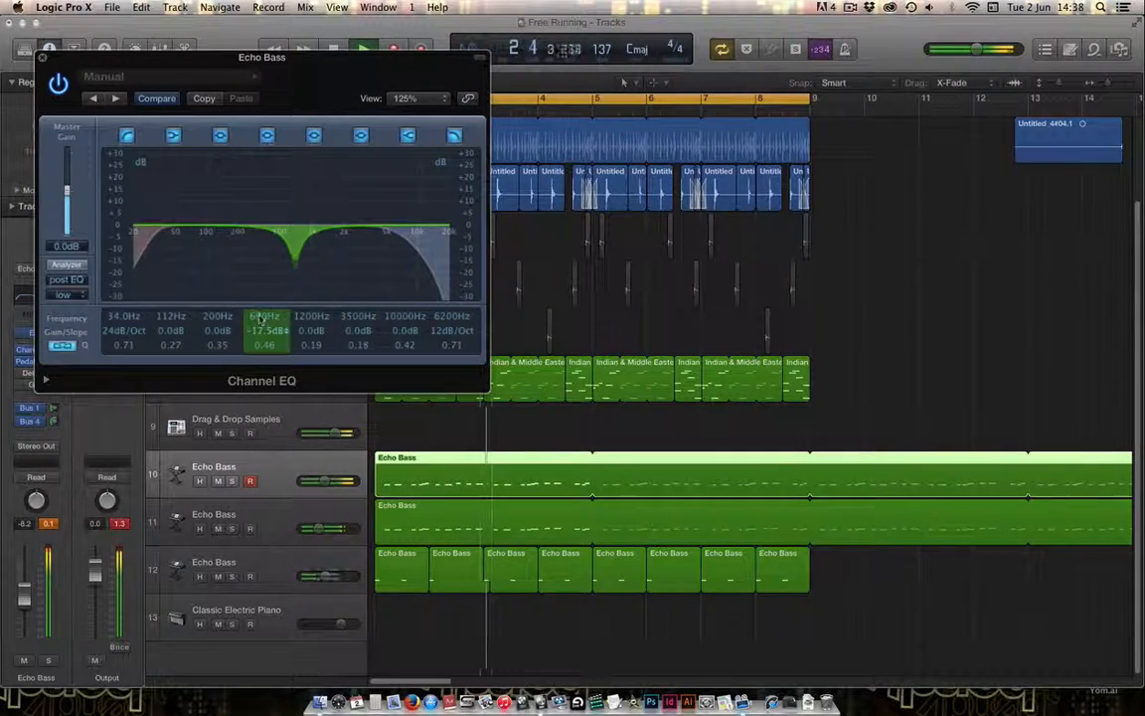
drag(260, 318, 261, 311)
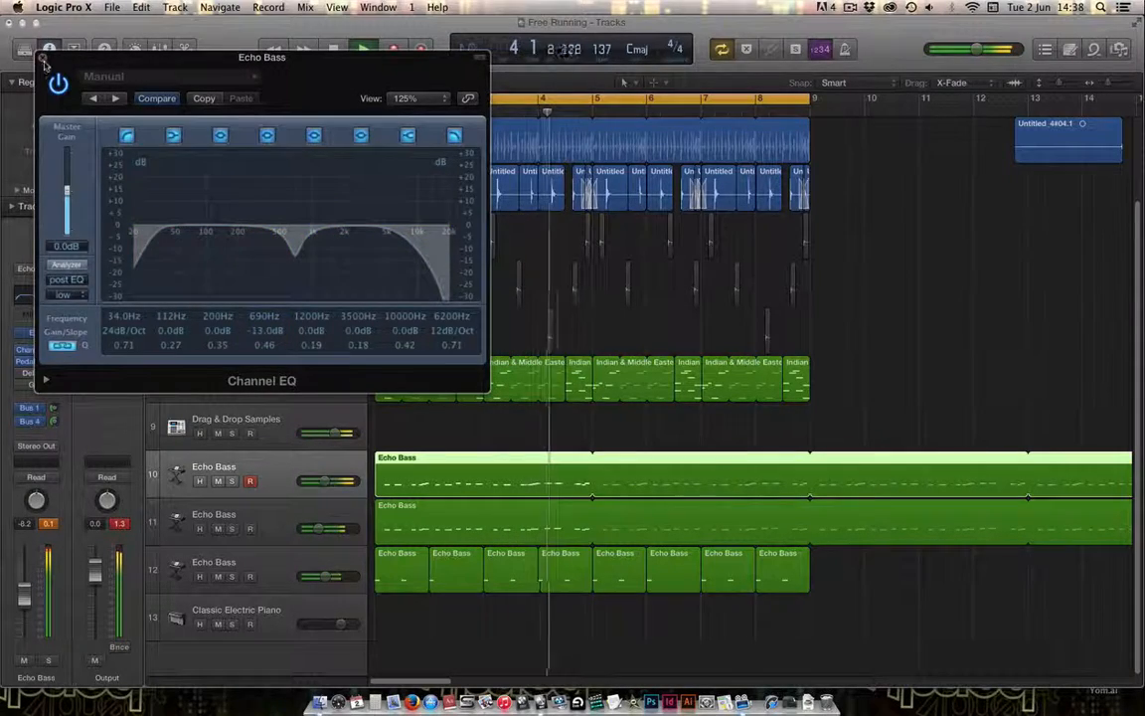
click(43, 62)
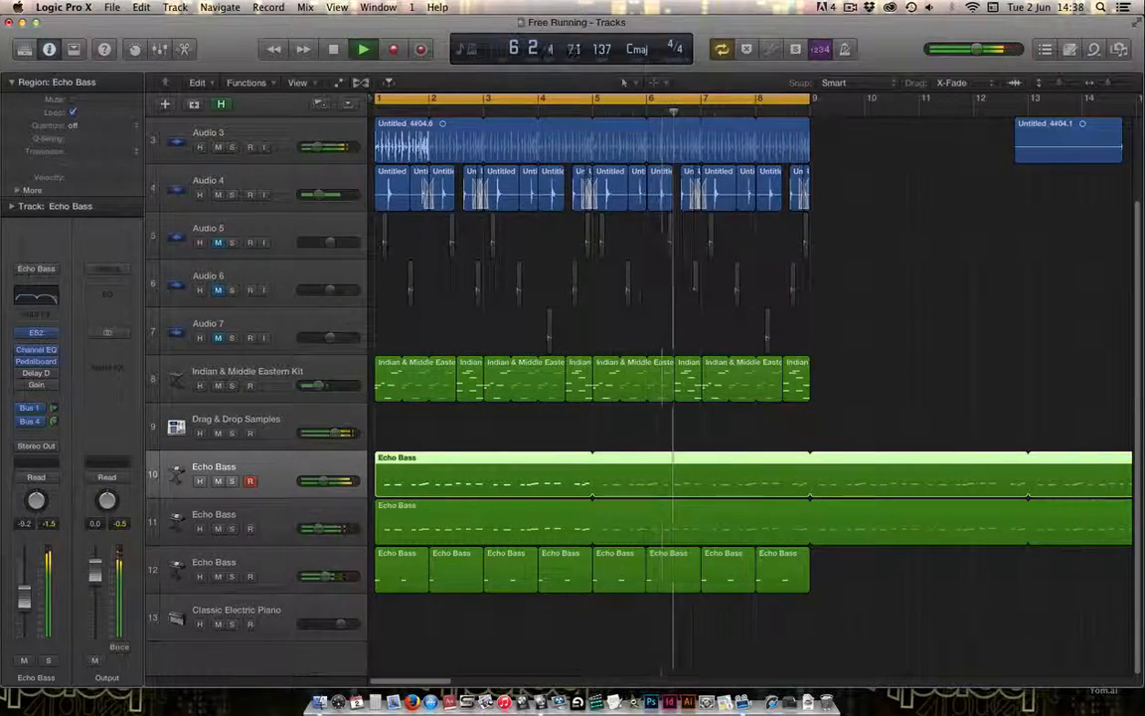
drag(26, 602, 27, 607)
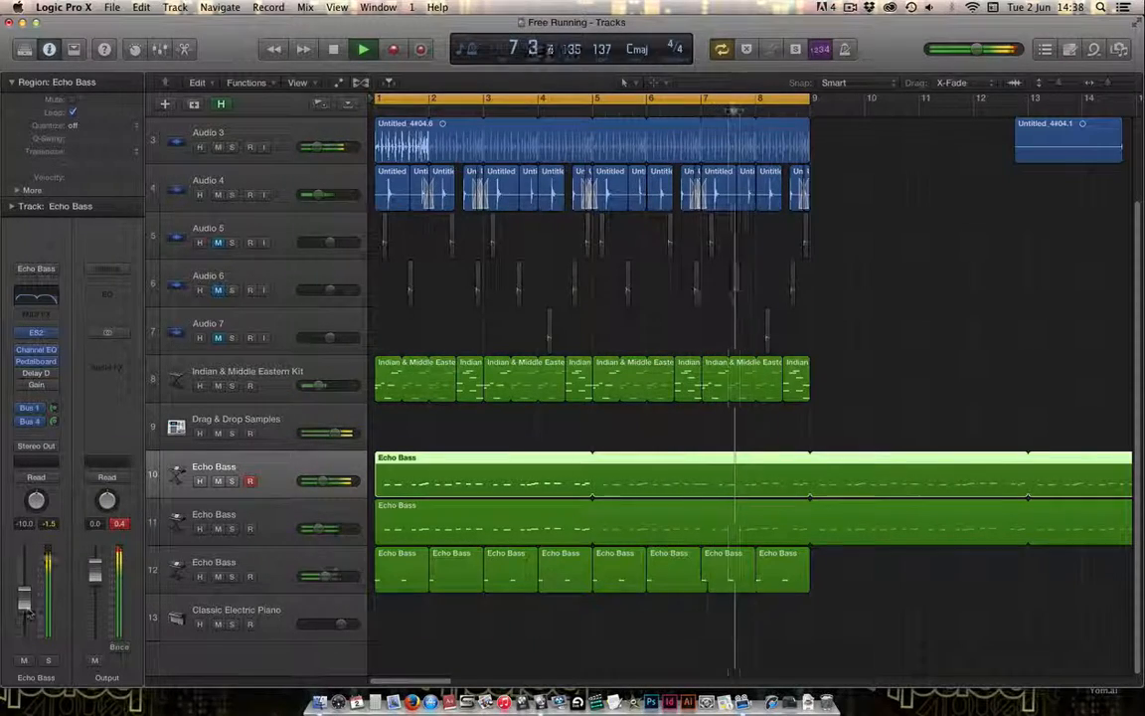
Solo the Echo Bass on track 12 and set the low cut in its Channel EQ to 60 Hz
click(221, 585)
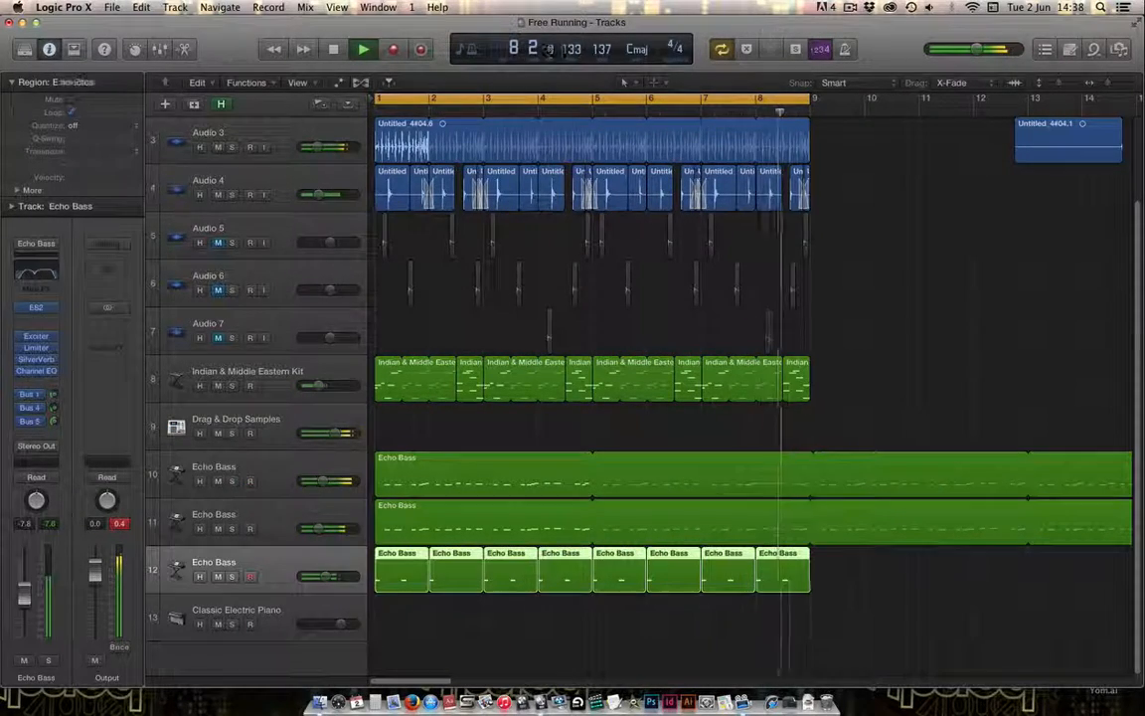
click(230, 577)
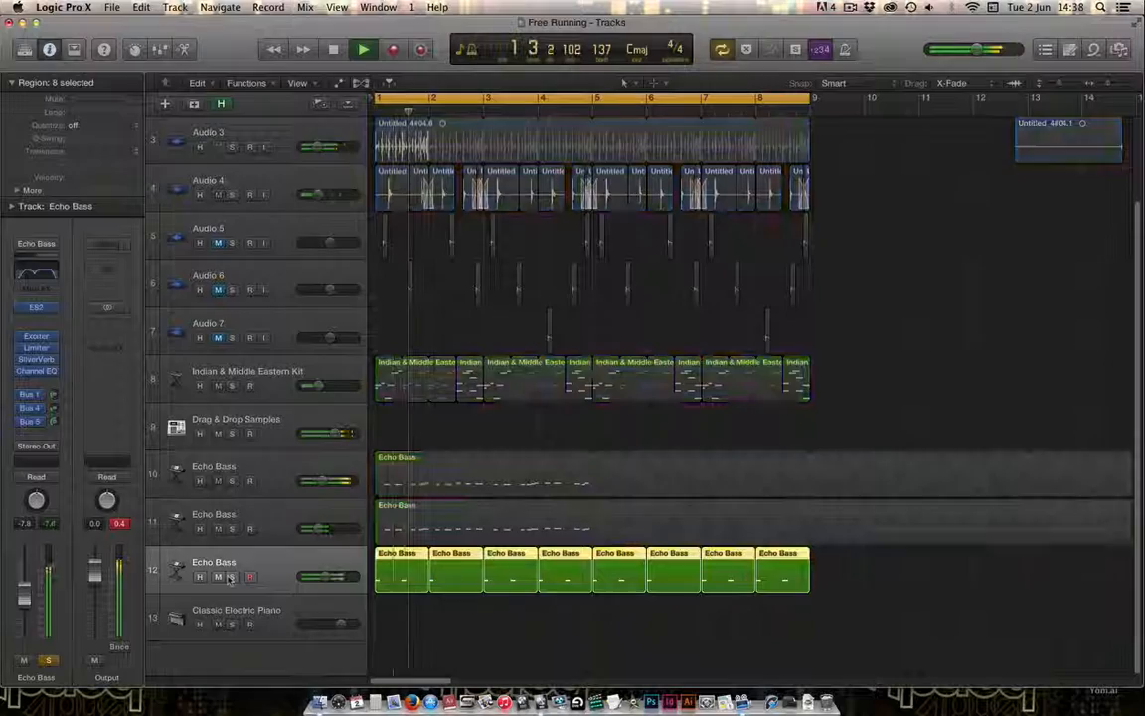
click(36, 371)
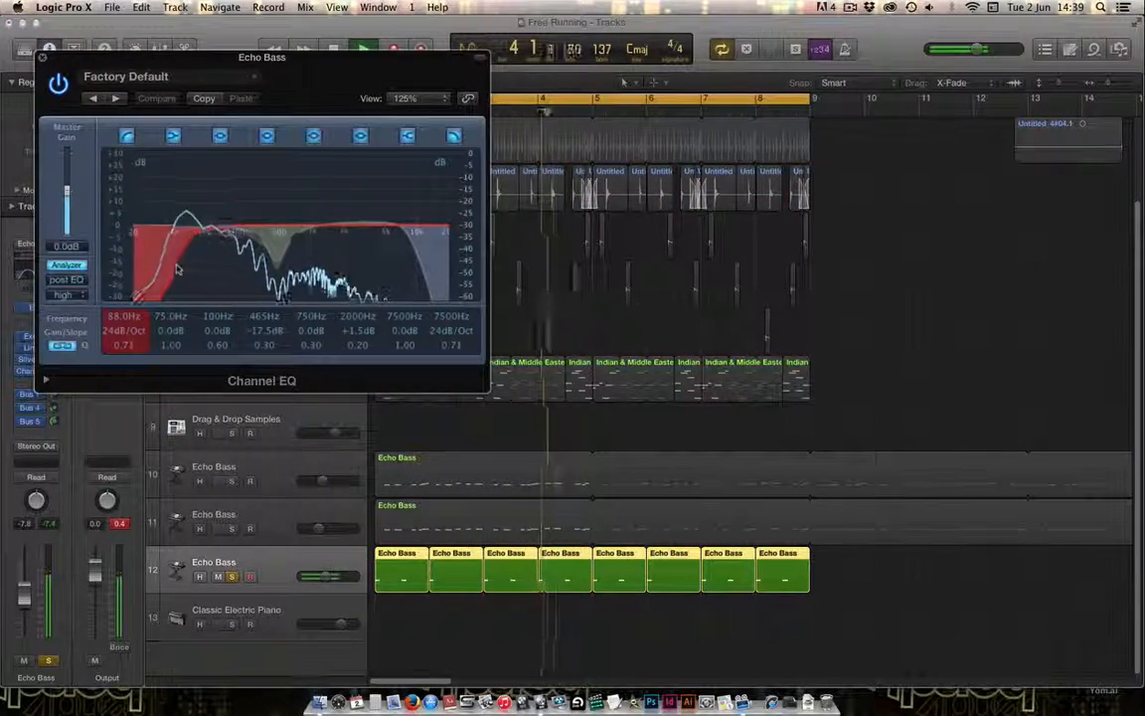
drag(177, 269, 167, 268)
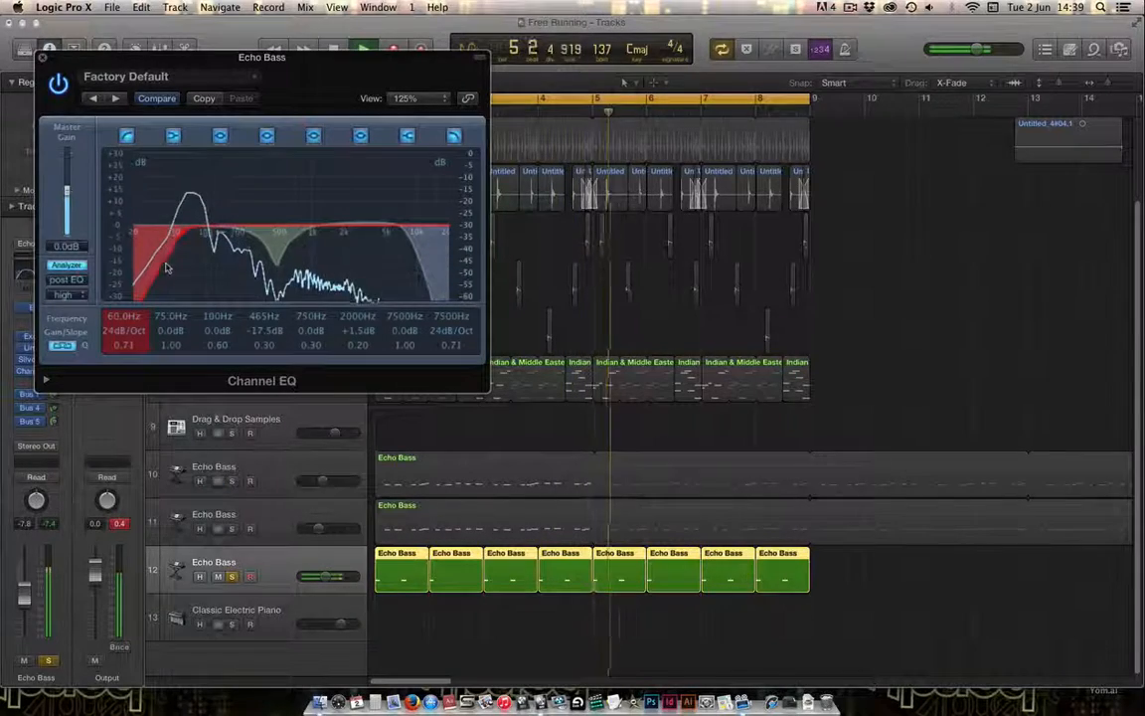
click(43, 58)
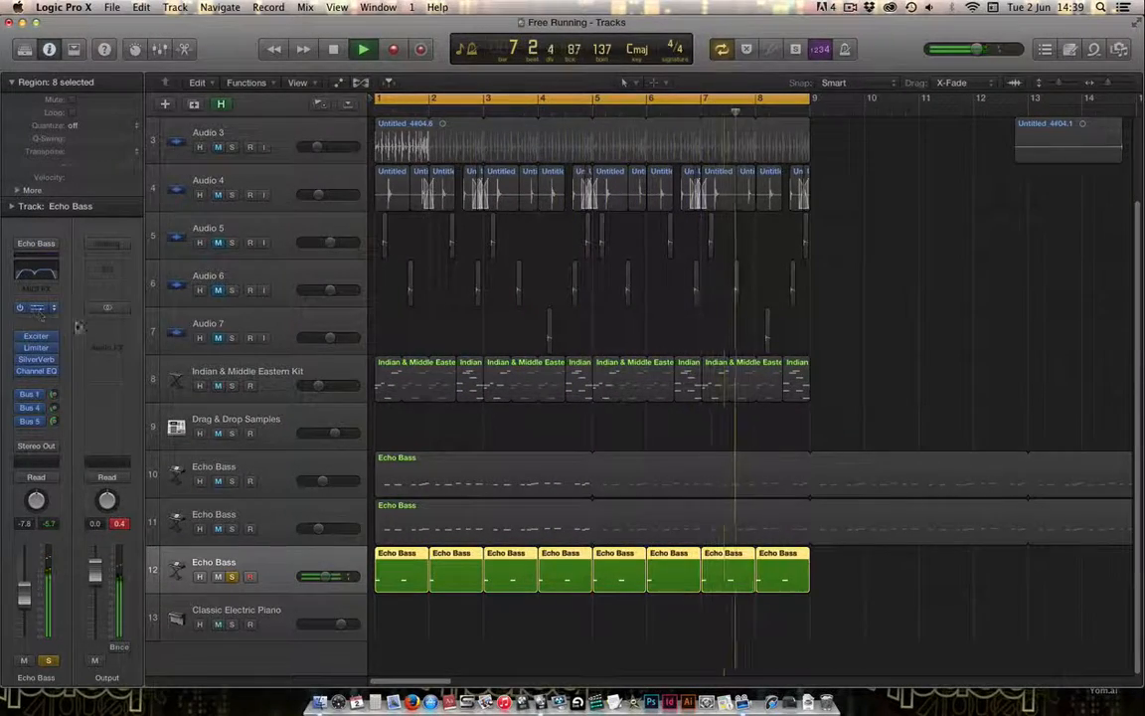
Tune oscillator 2 down in the track 12 bass's ES2, unsolo the track, and close the synth
click(36, 307)
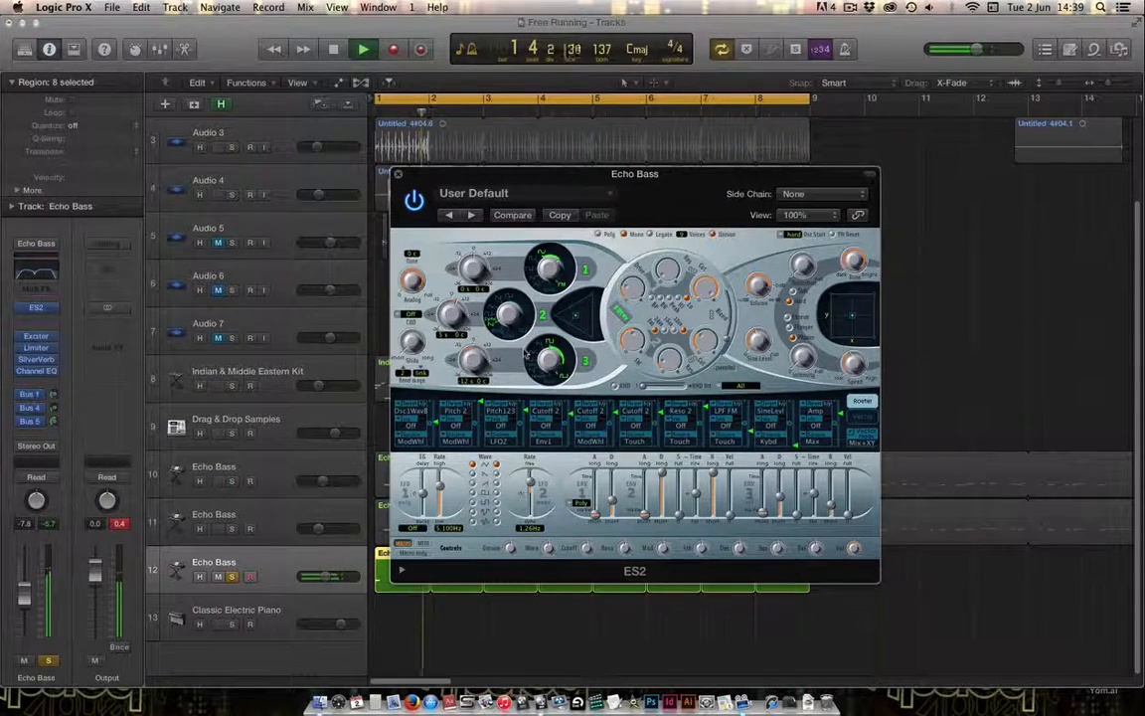
drag(476, 360, 484, 341)
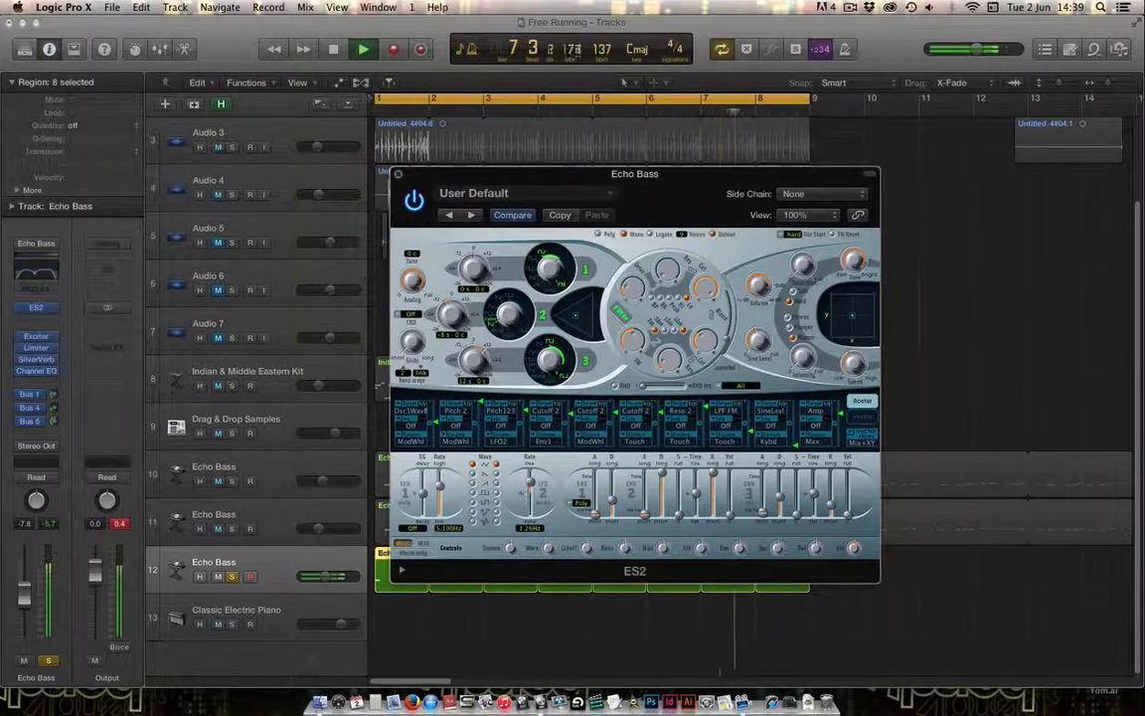
click(232, 577)
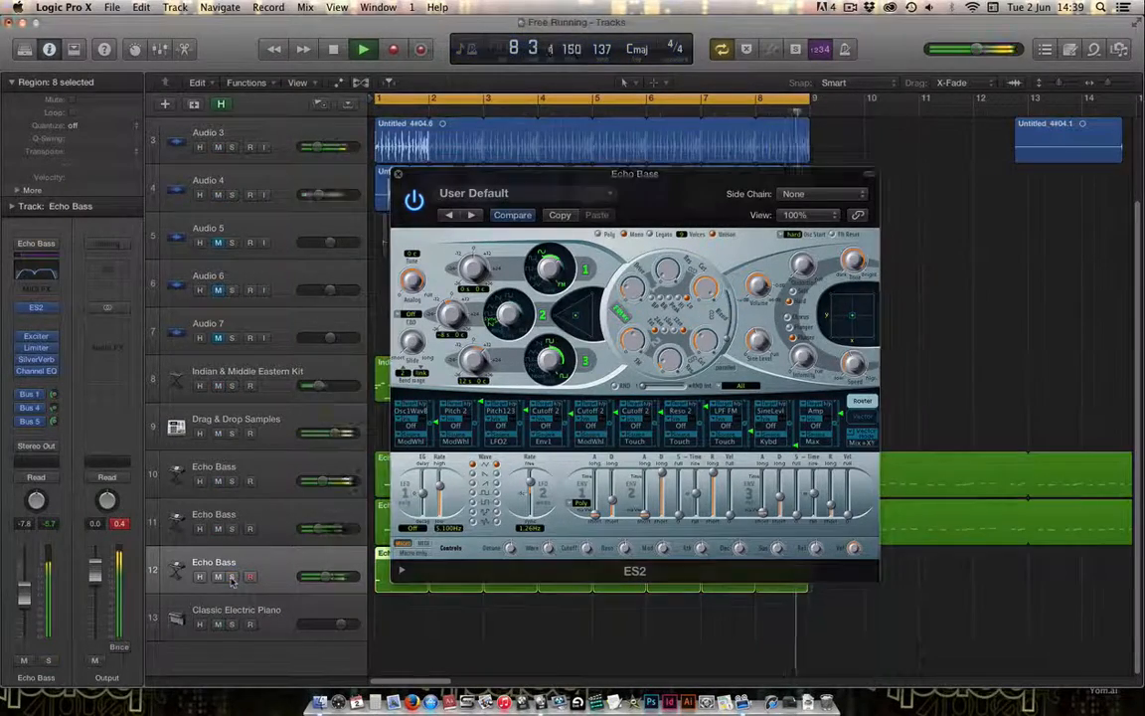
click(397, 175)
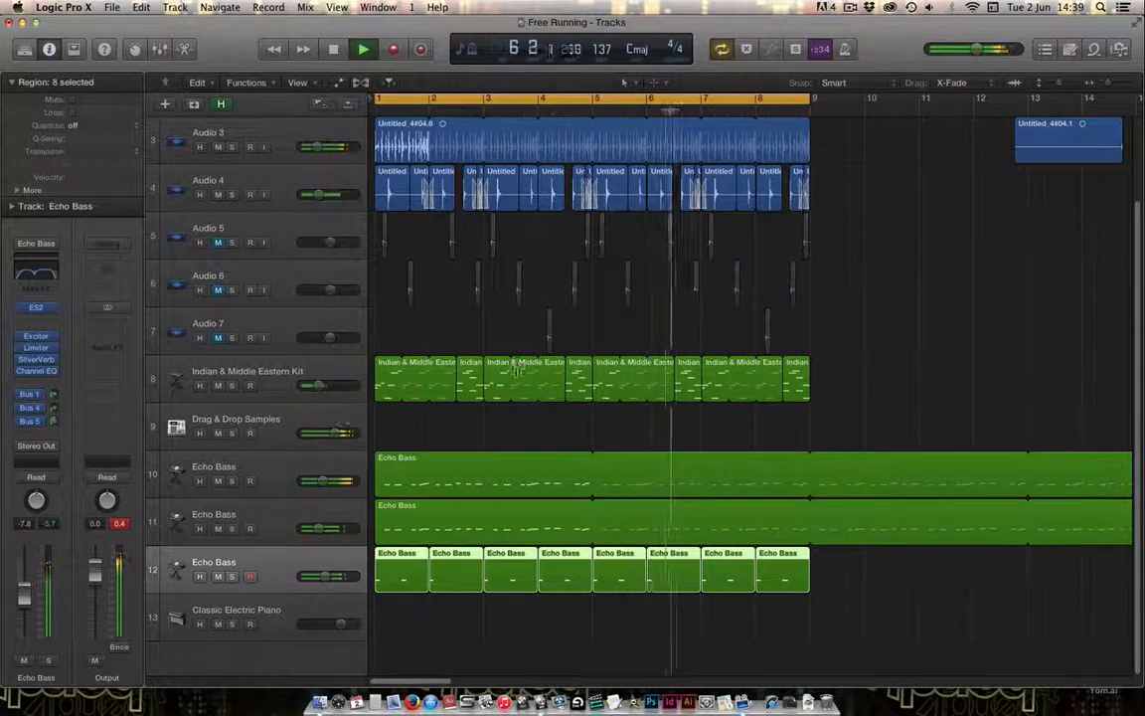
Examine the notes of the track 12 Echo Bass regions at bars 4 and 8 in the Piano Roll
click(553, 608)
click(559, 585)
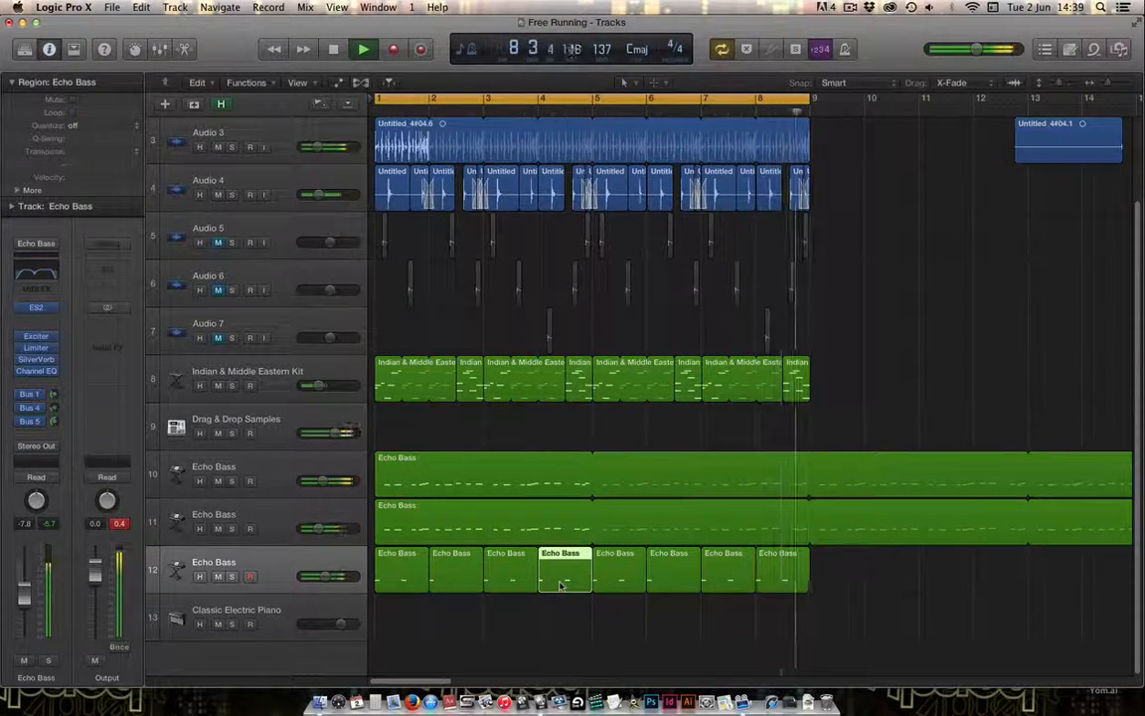
double_click(560, 584)
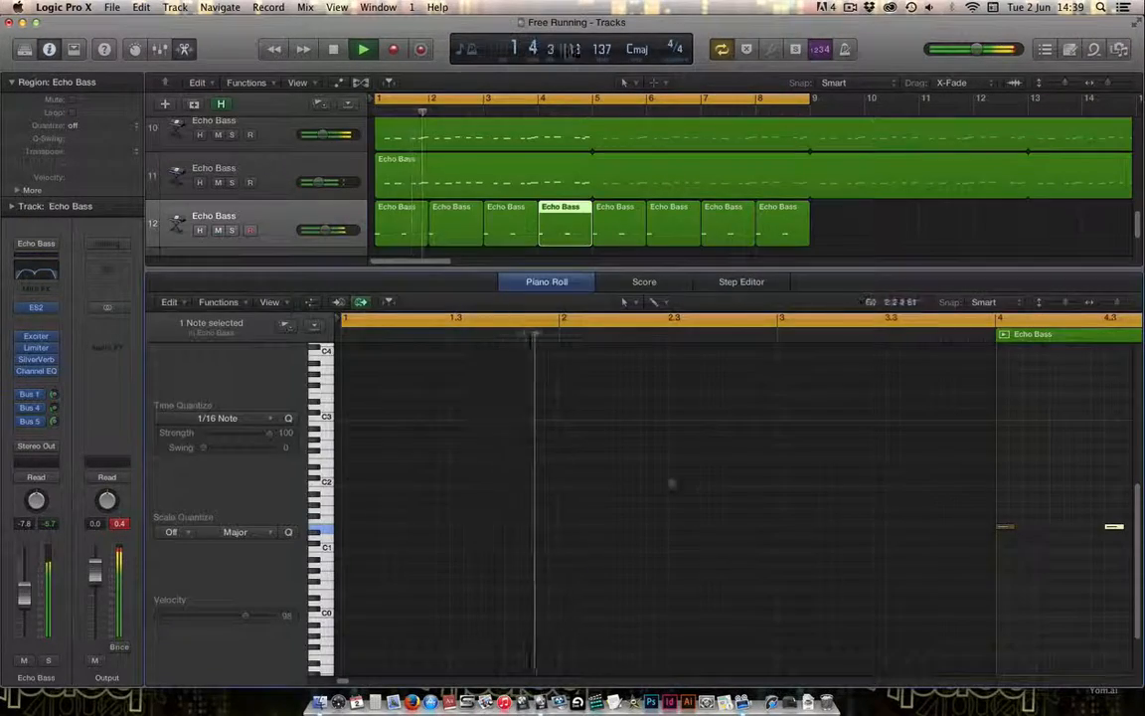
drag(1063, 497, 1104, 578)
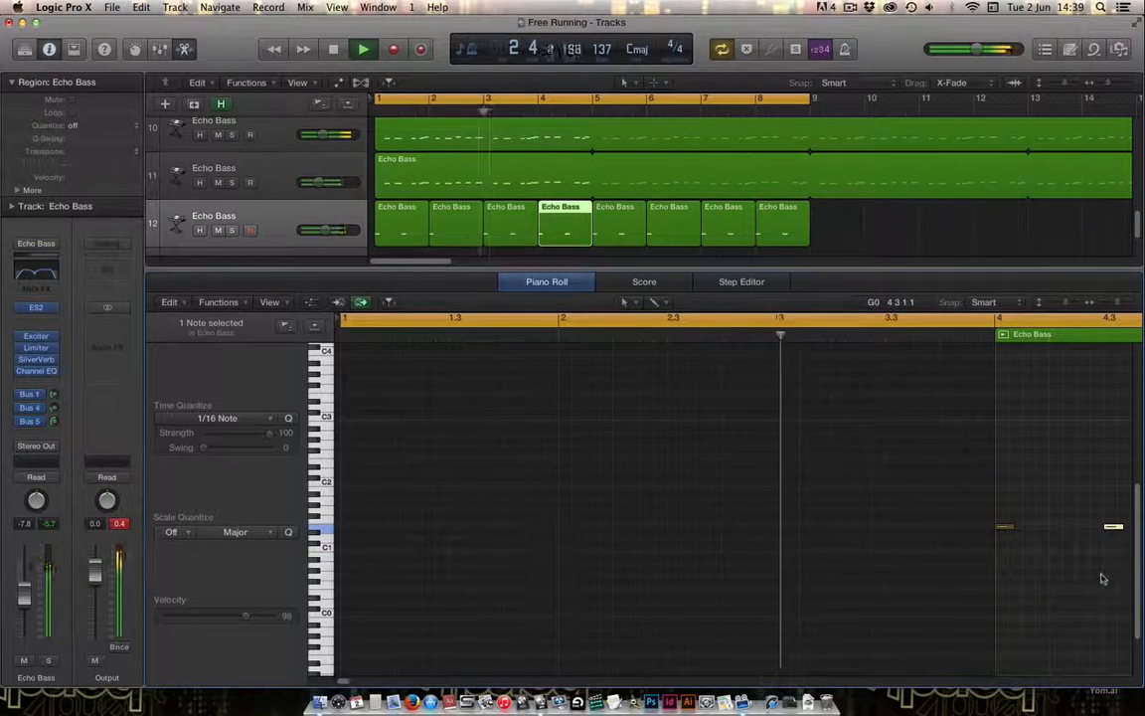
click(785, 231)
drag(322, 558, 419, 559)
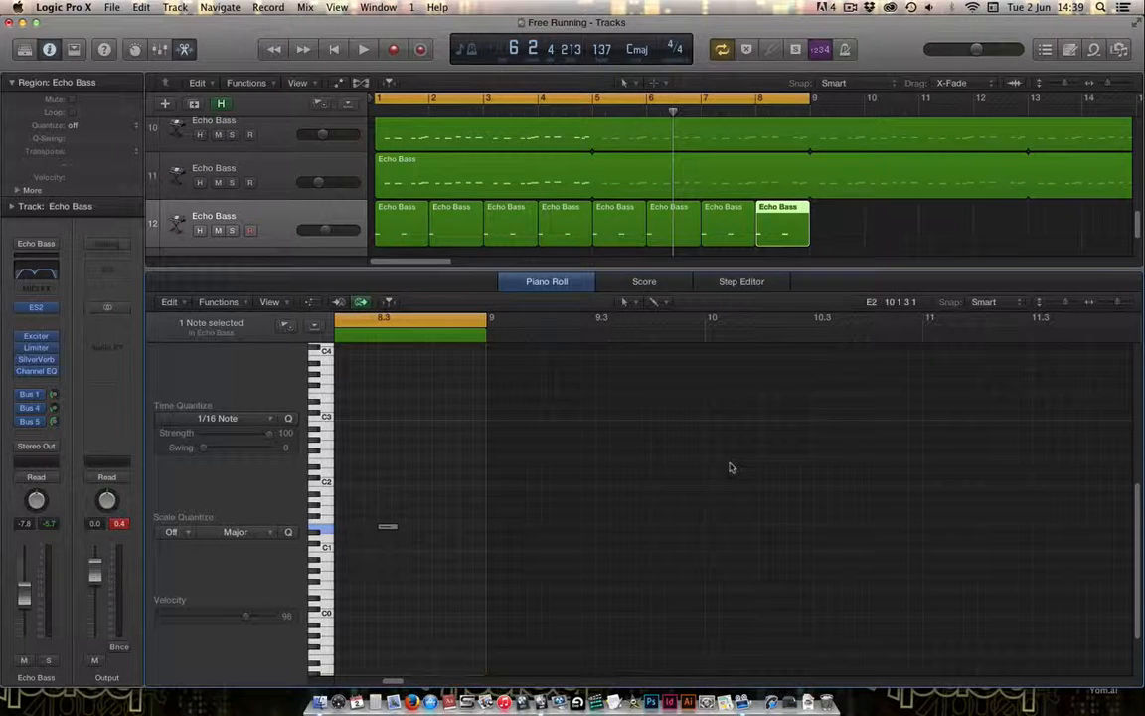
key(space)
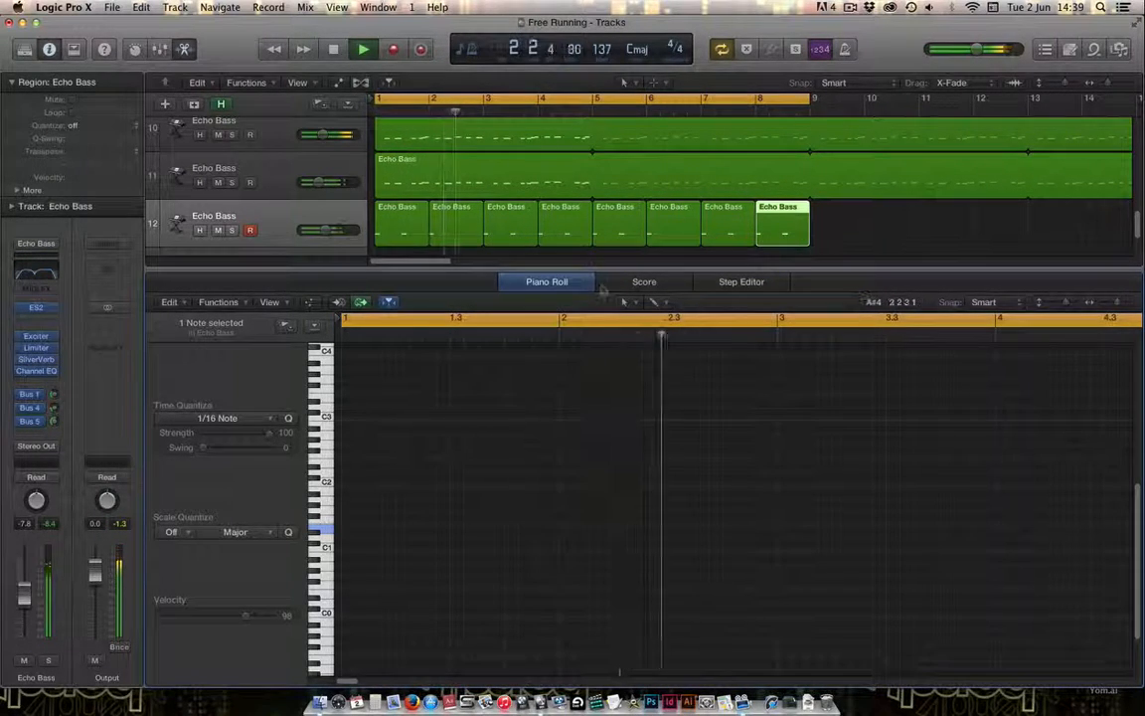
click(548, 231)
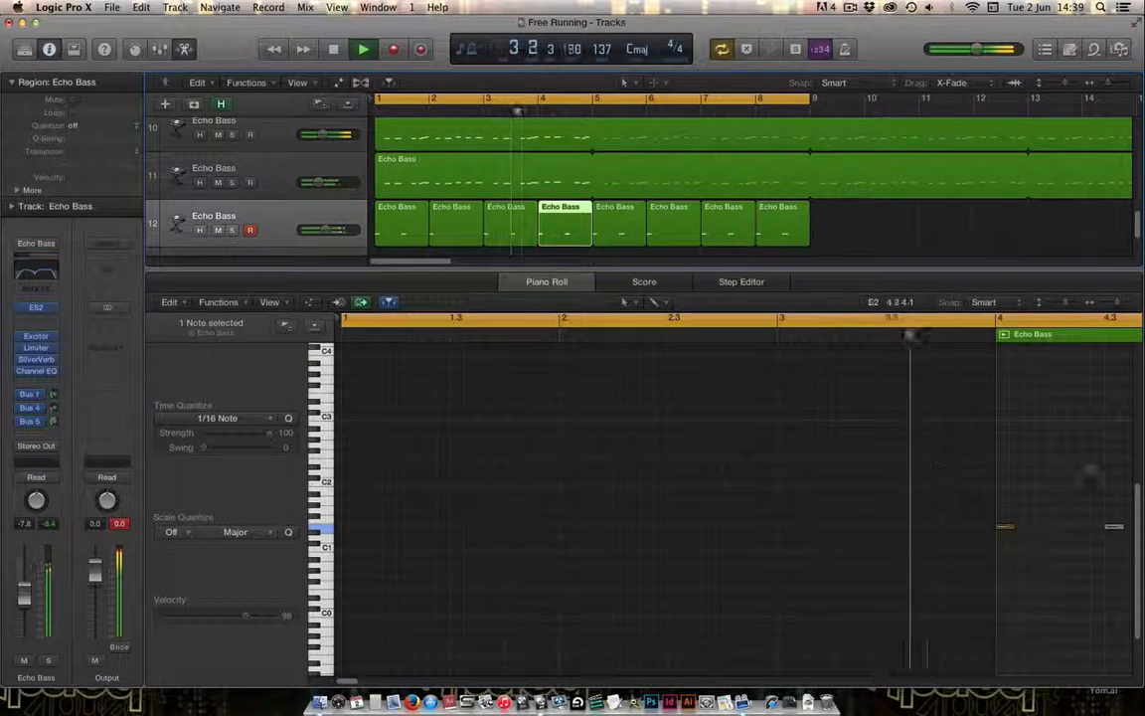
Delete the last note in the track 12 Echo Bass regions at bars 4 and 8, and close the note editor
drag(1081, 497, 1105, 542)
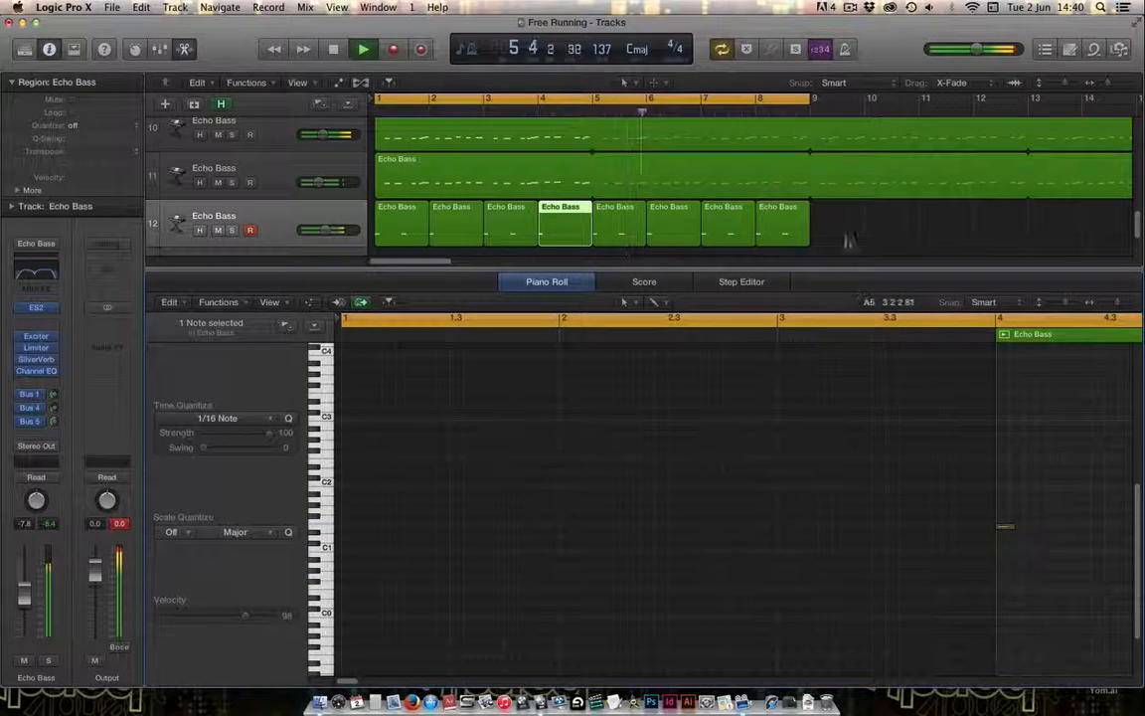
click(800, 229)
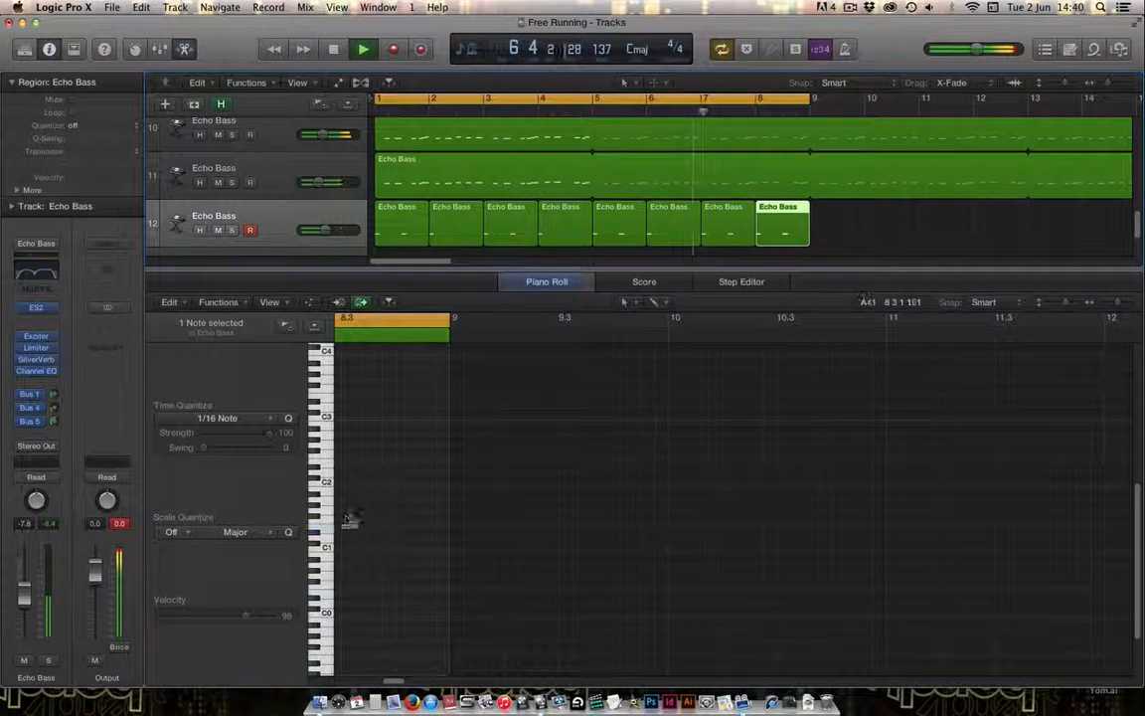
click(350, 526)
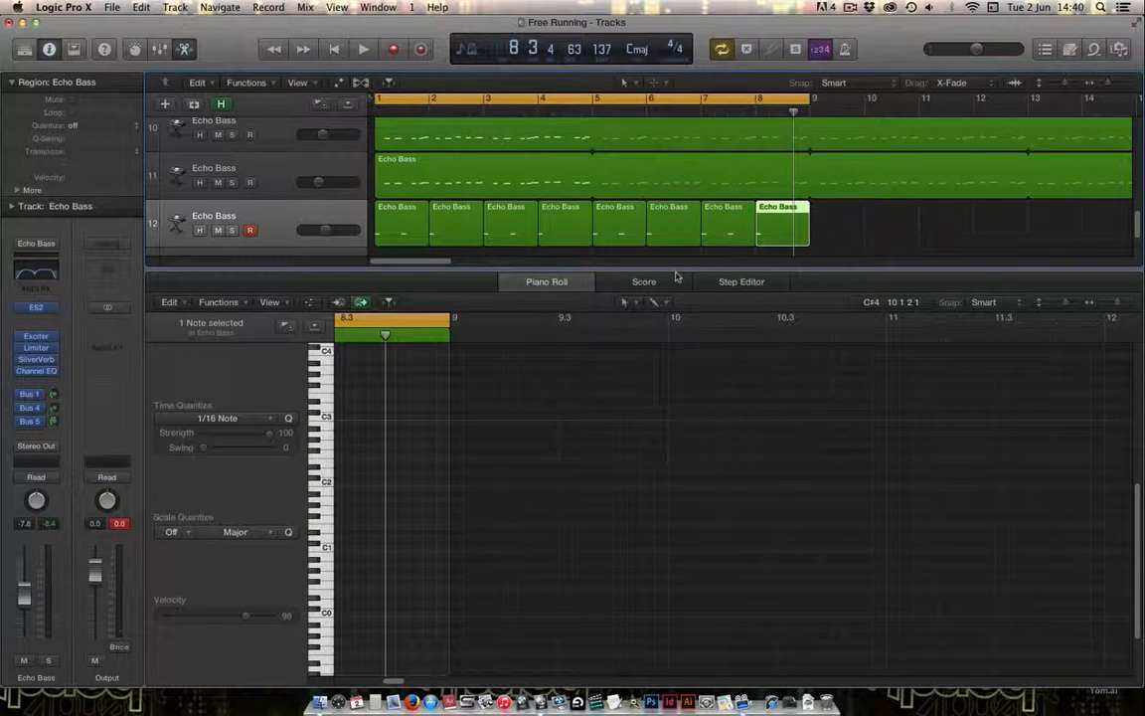
click(677, 276)
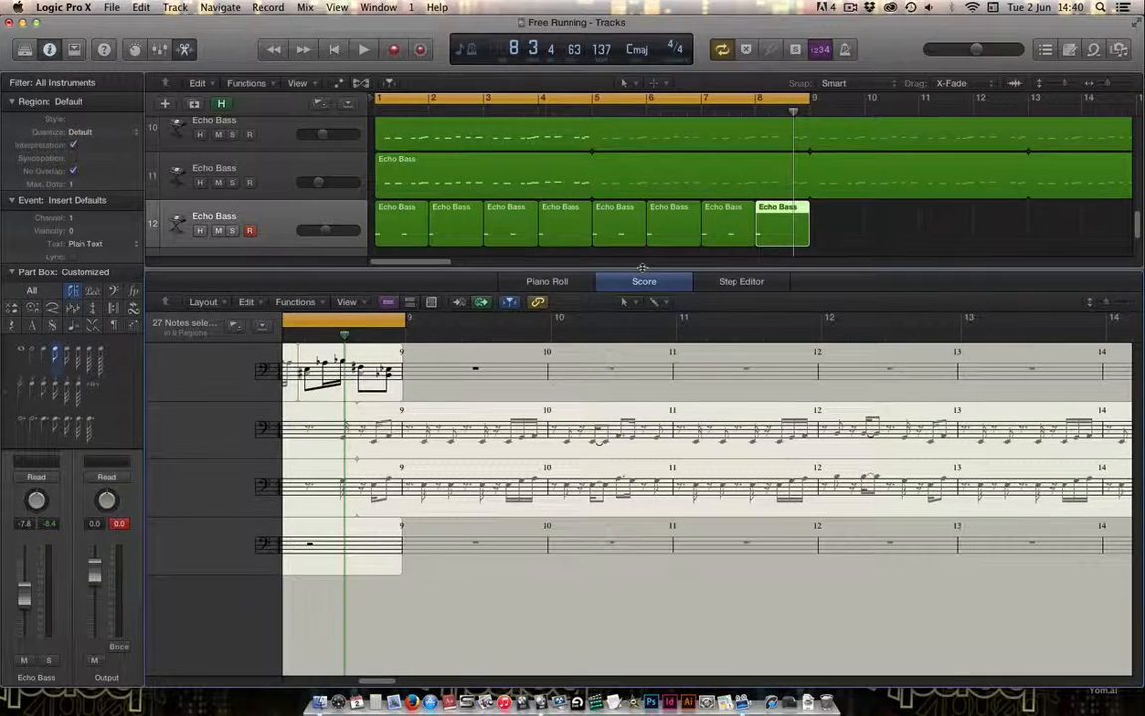
key(e)
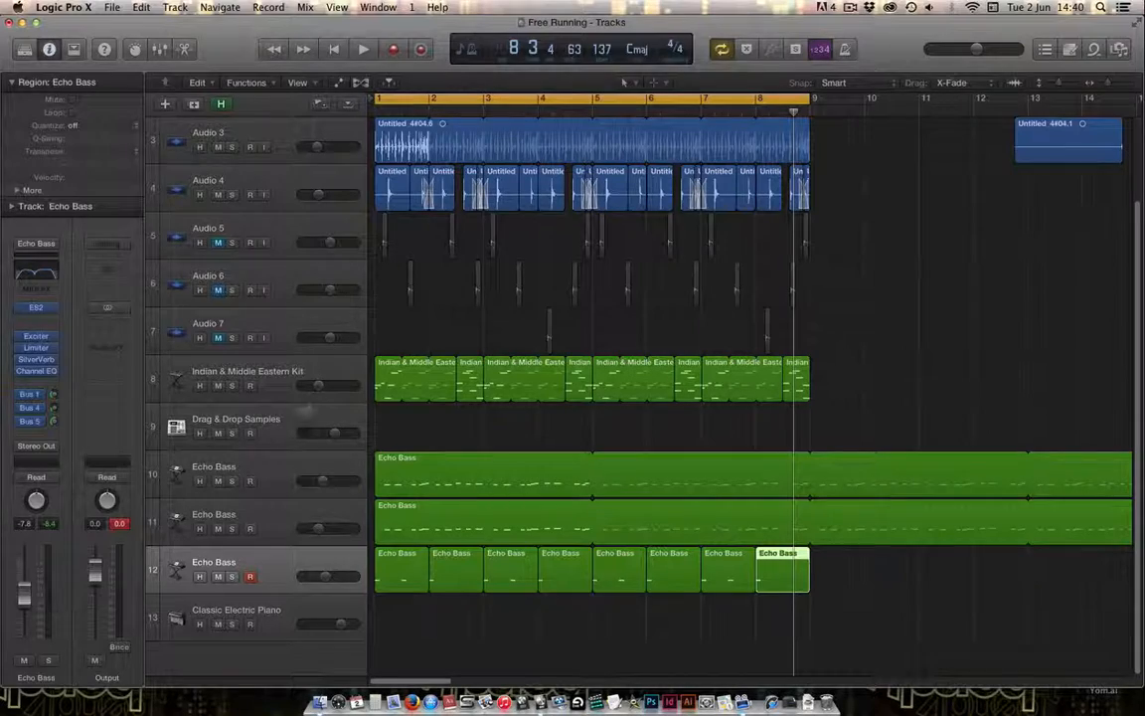
Open Ultrabeat on the Drag & Drop Samples track, select the Sample 05 voice, and solo the track to audition it
click(305, 409)
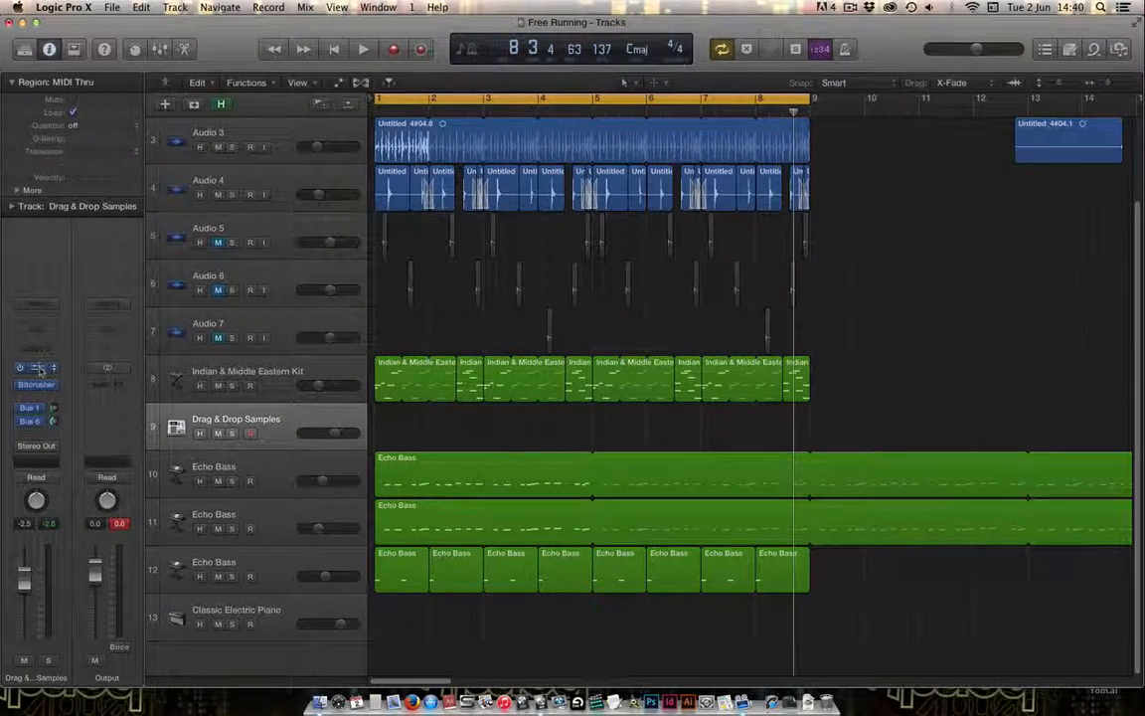
click(38, 368)
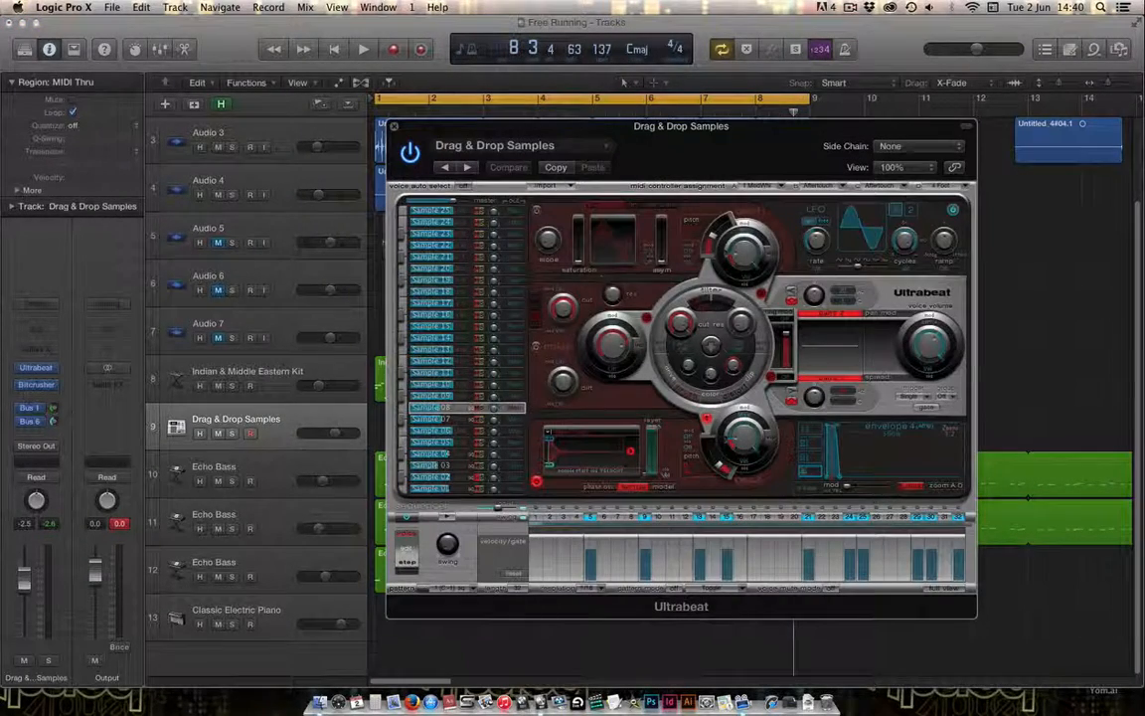
click(445, 443)
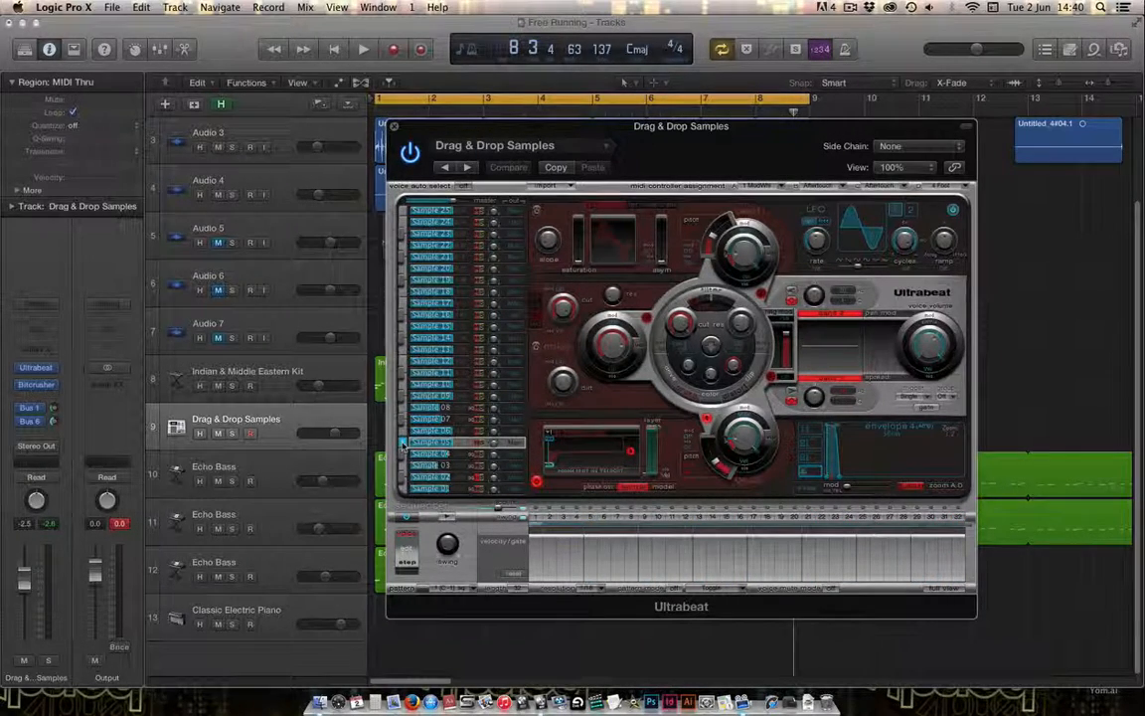
click(232, 434)
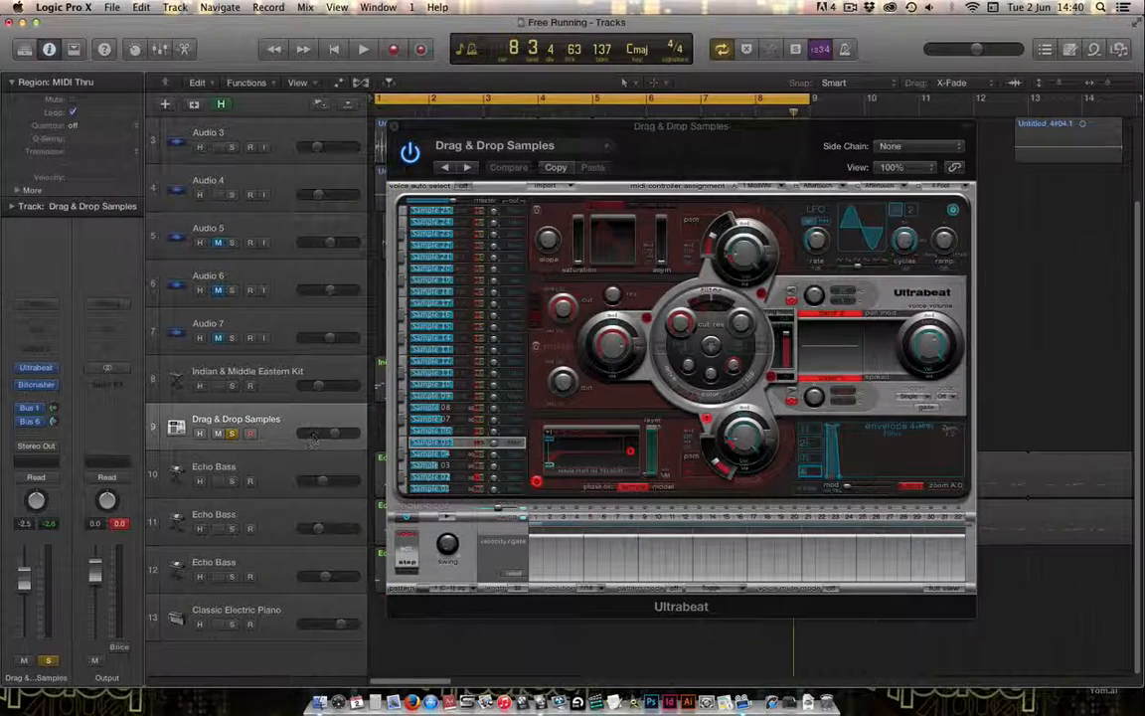
click(402, 446)
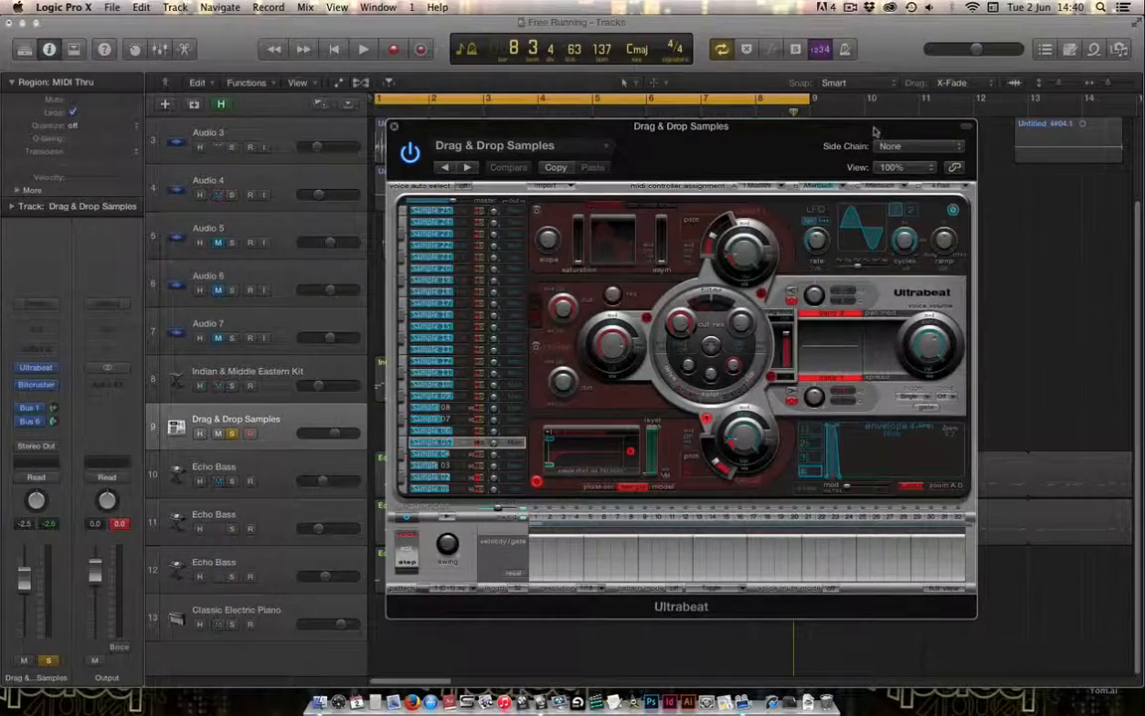
Show the project's file browser beside Ultrabeat and find the snare samples in the Drums & Percussion folder
drag(875, 131, 717, 153)
click(1120, 49)
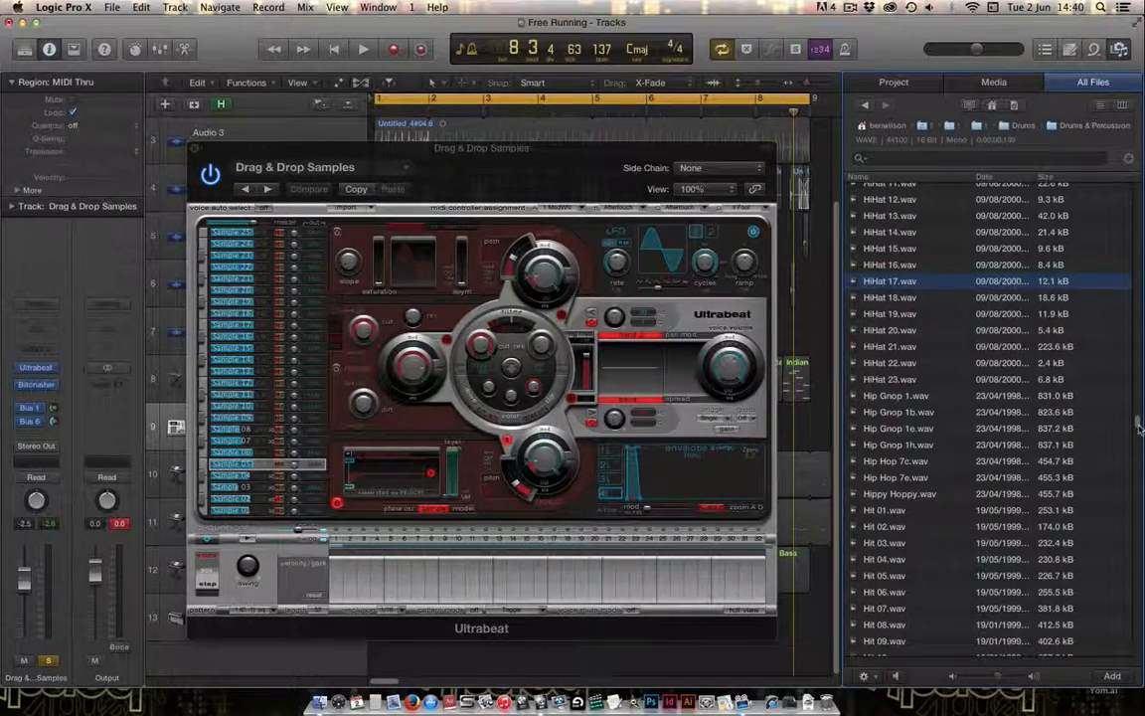
drag(1140, 426, 1139, 445)
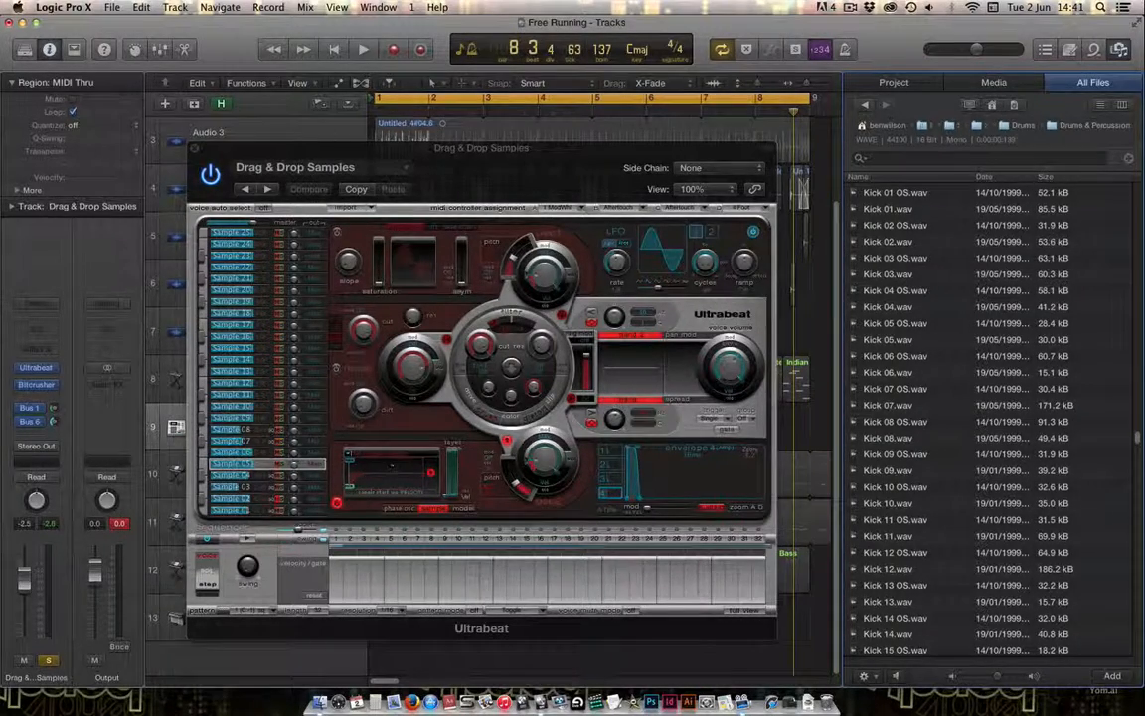
drag(1140, 439, 1139, 525)
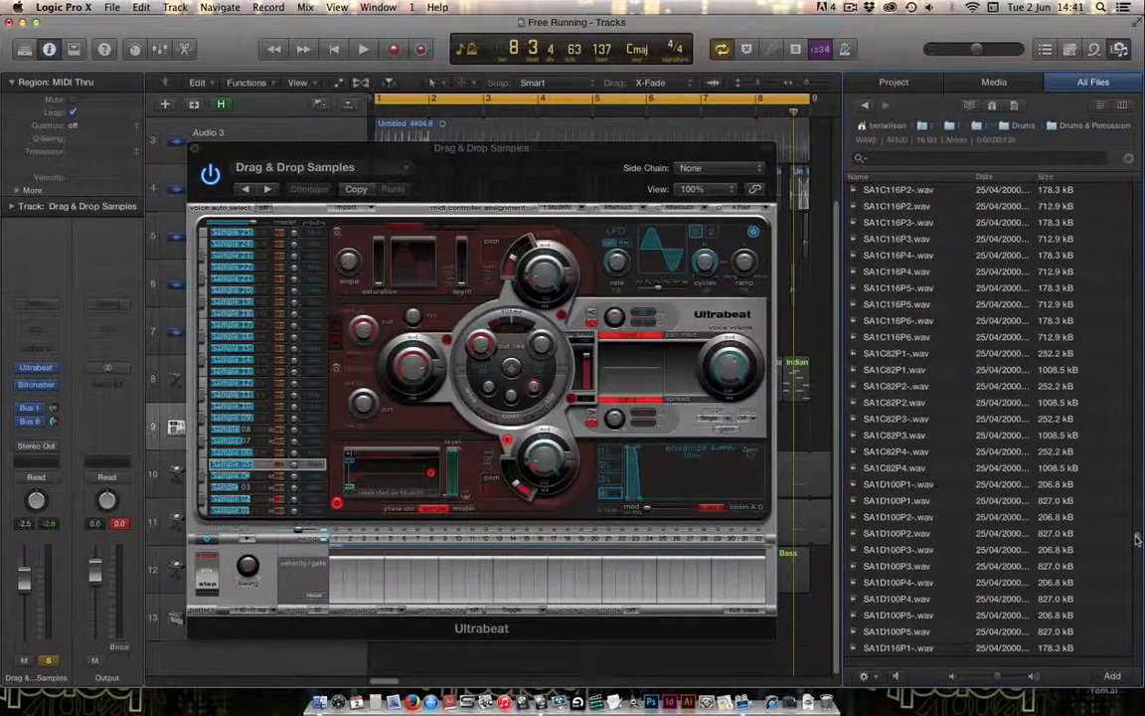
drag(1138, 540, 1140, 614)
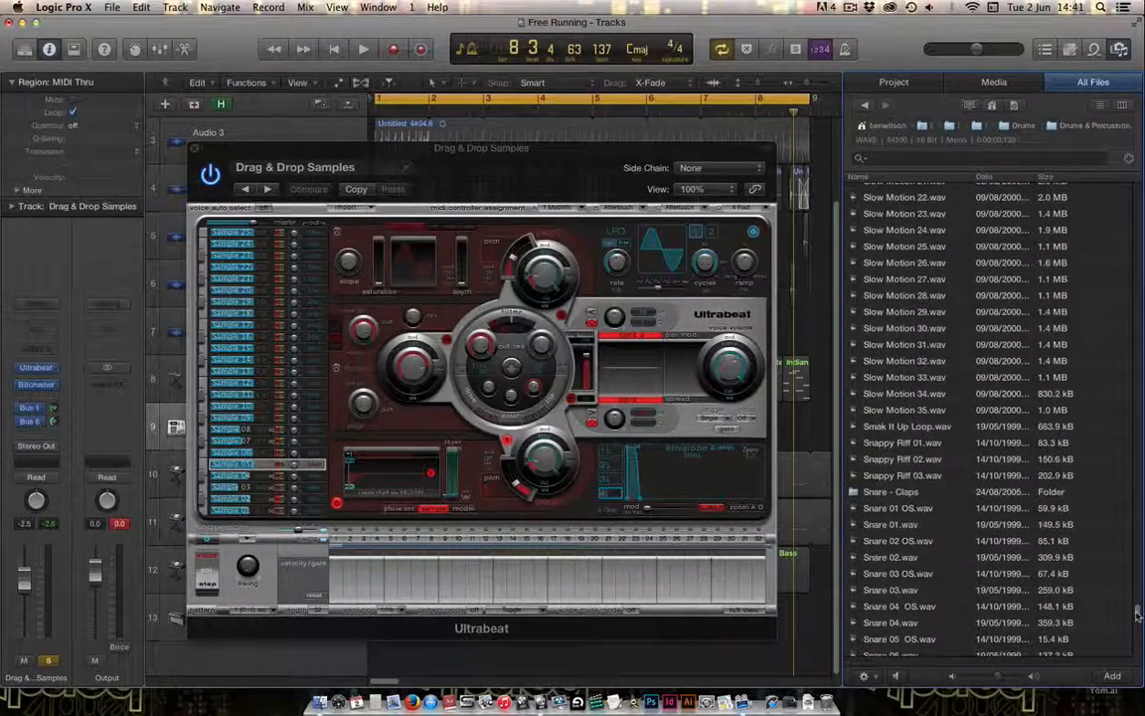
Audition the snare samples numbered 02 to 05 and load Snare 03.wav into Ultrabeat's Sample 05 voice
click(888, 542)
click(884, 558)
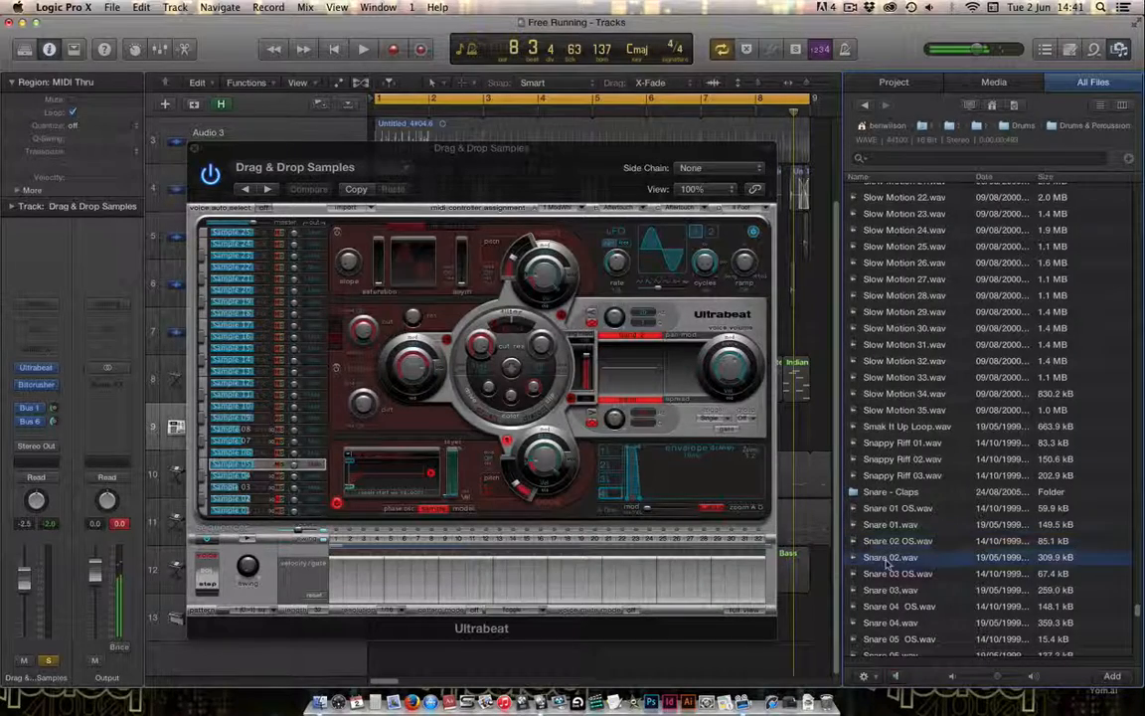
click(892, 590)
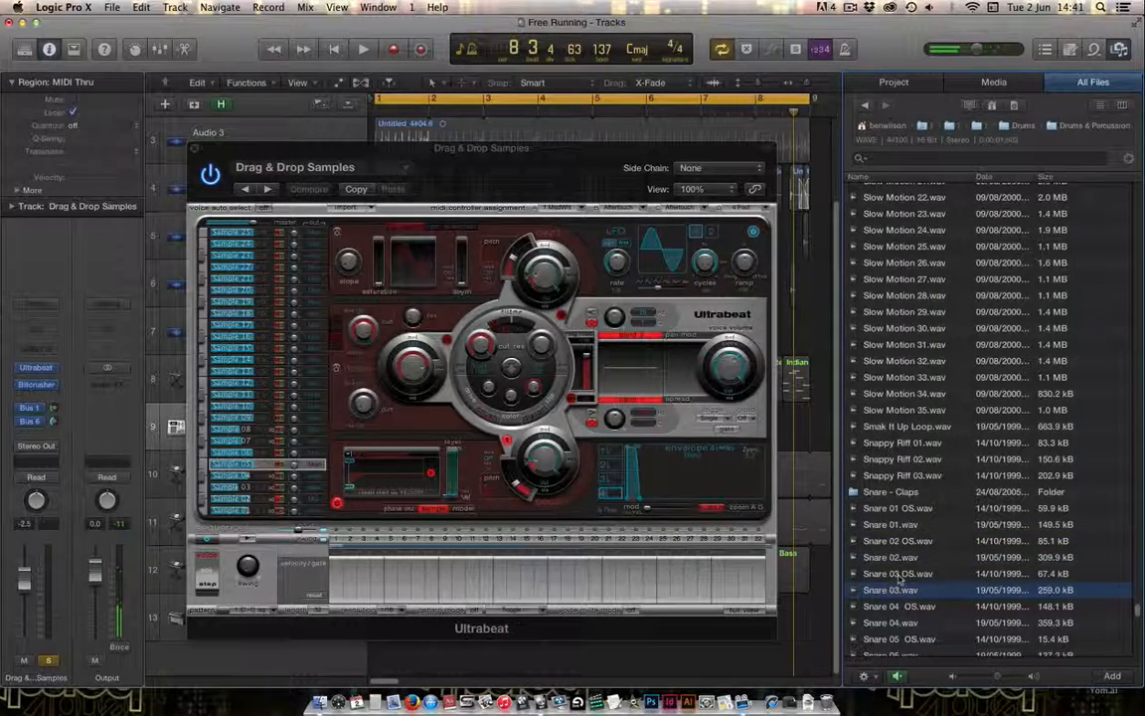
click(899, 577)
click(903, 608)
click(902, 573)
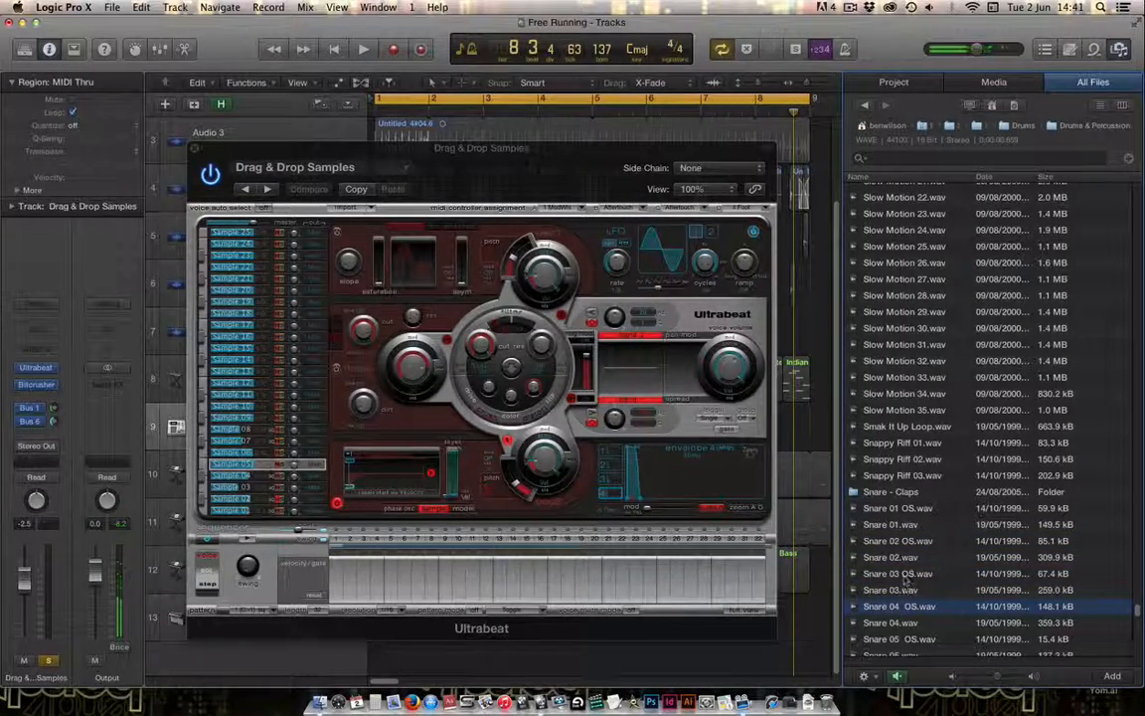
click(904, 589)
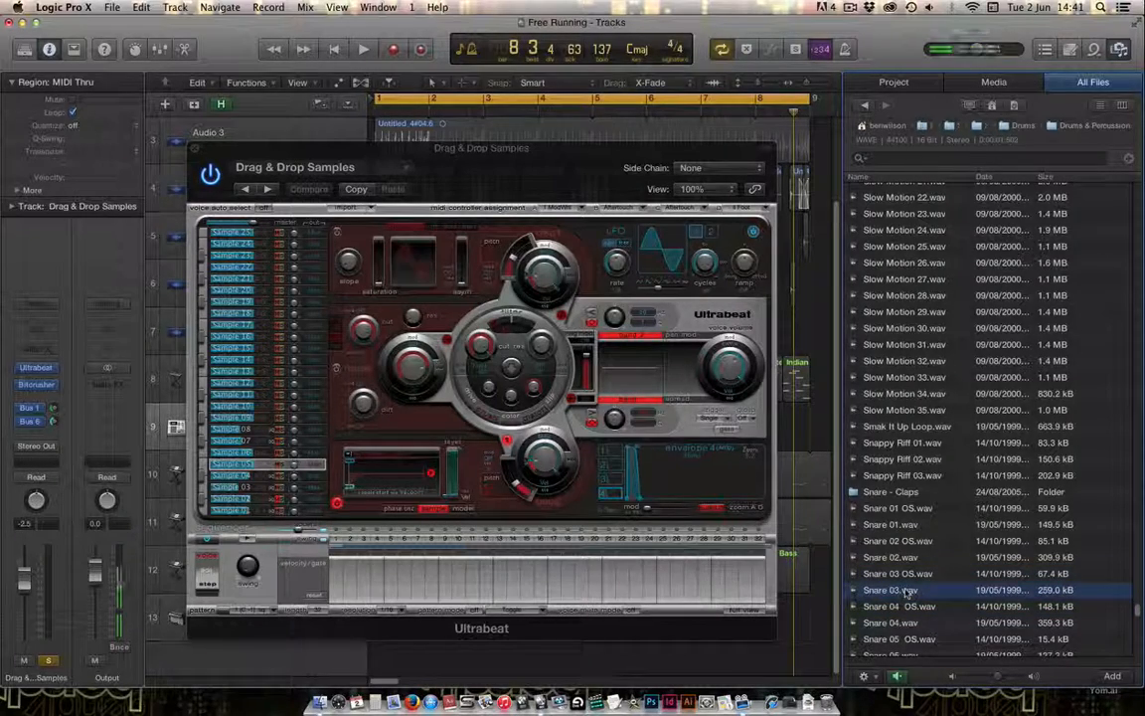
key(Down)
key(Down)
key(Down)
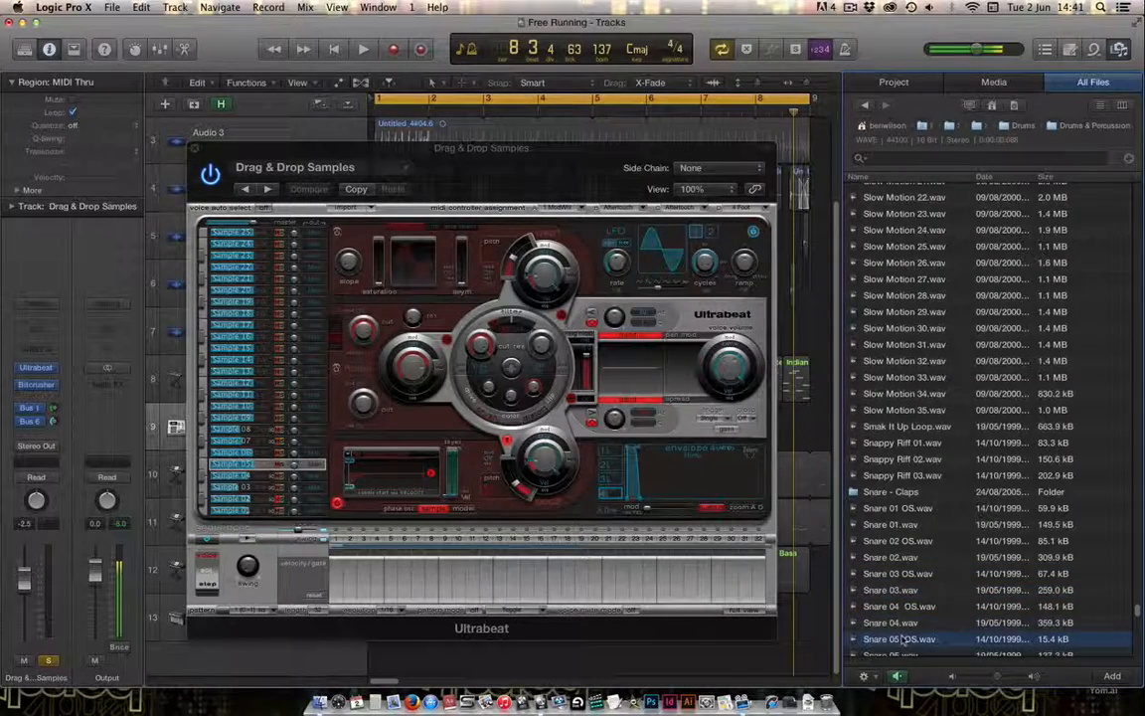
click(899, 587)
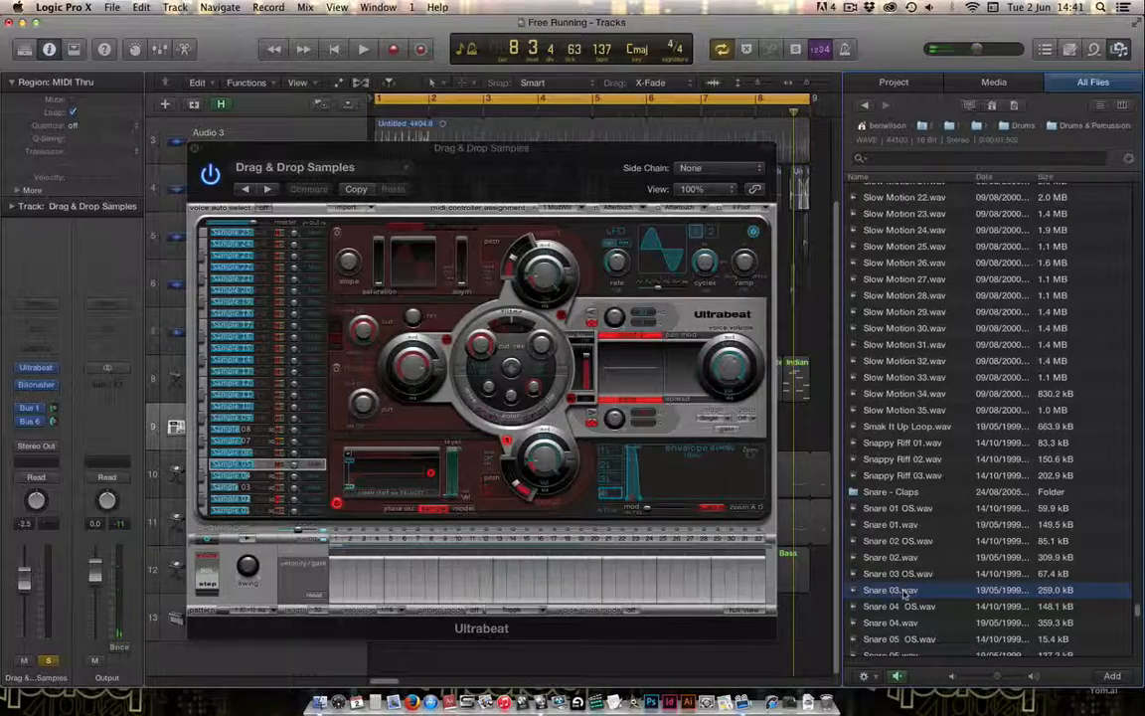
drag(905, 593, 400, 468)
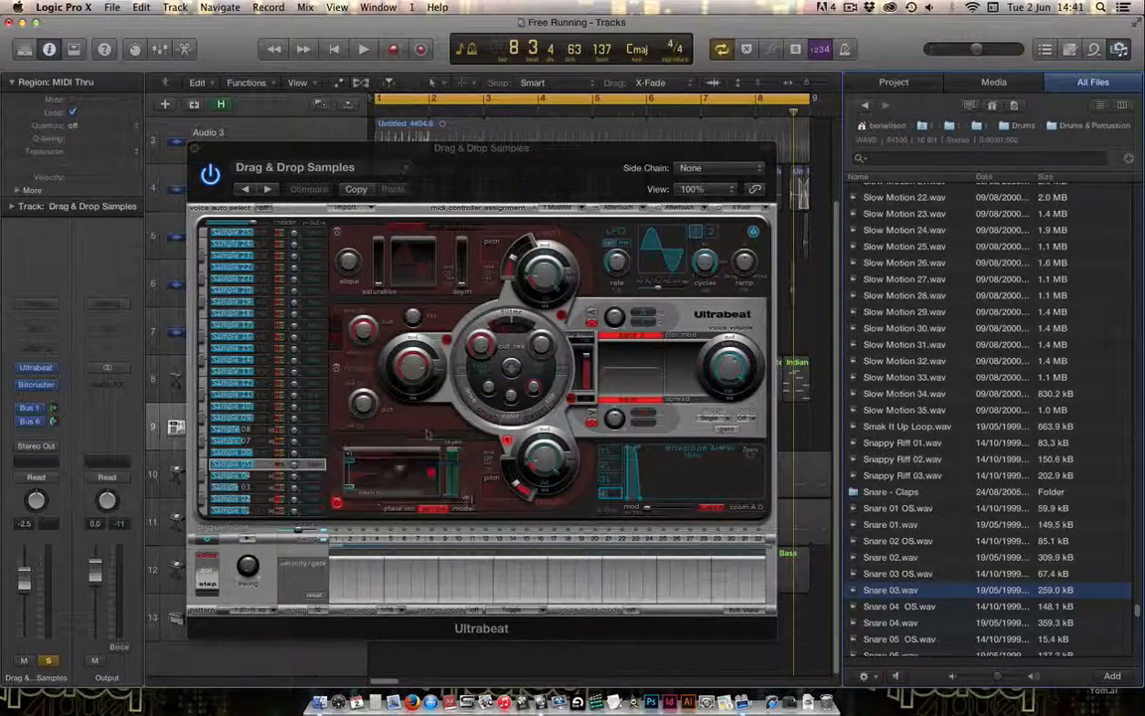
Show Ultrabeat's full step grid, place pattern 1 (C -1) as a region at bar 1 of track 9, and turn off the sequencer
drag(462, 154, 982, 33)
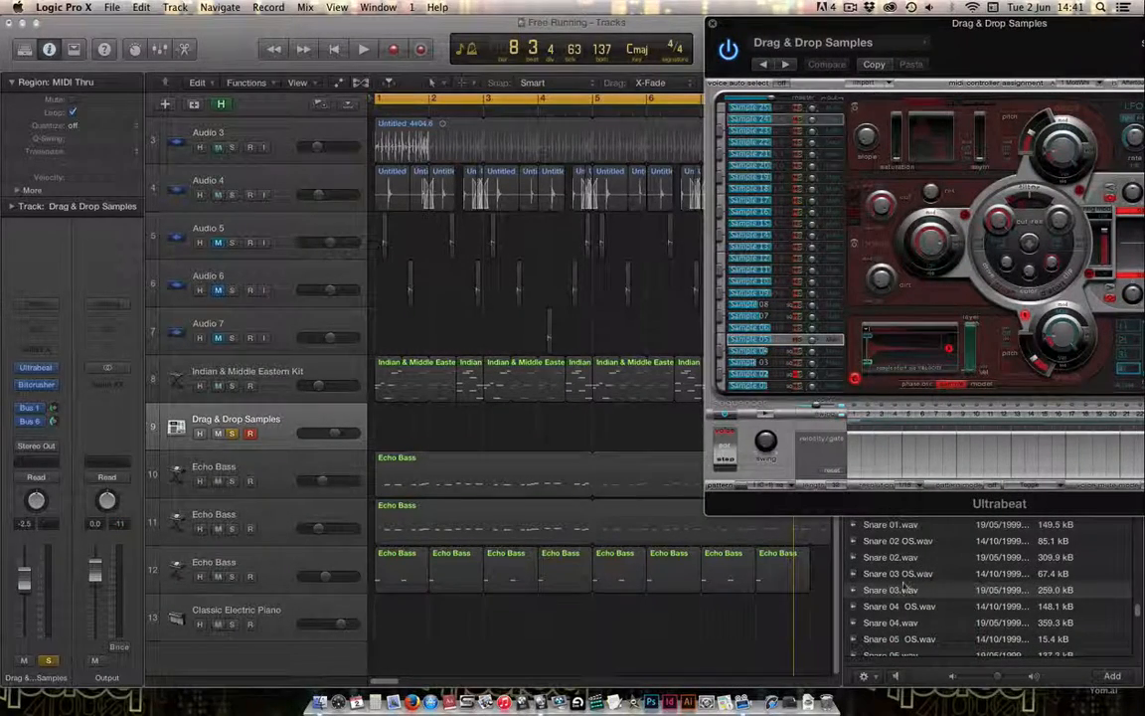
drag(925, 42, 601, 41)
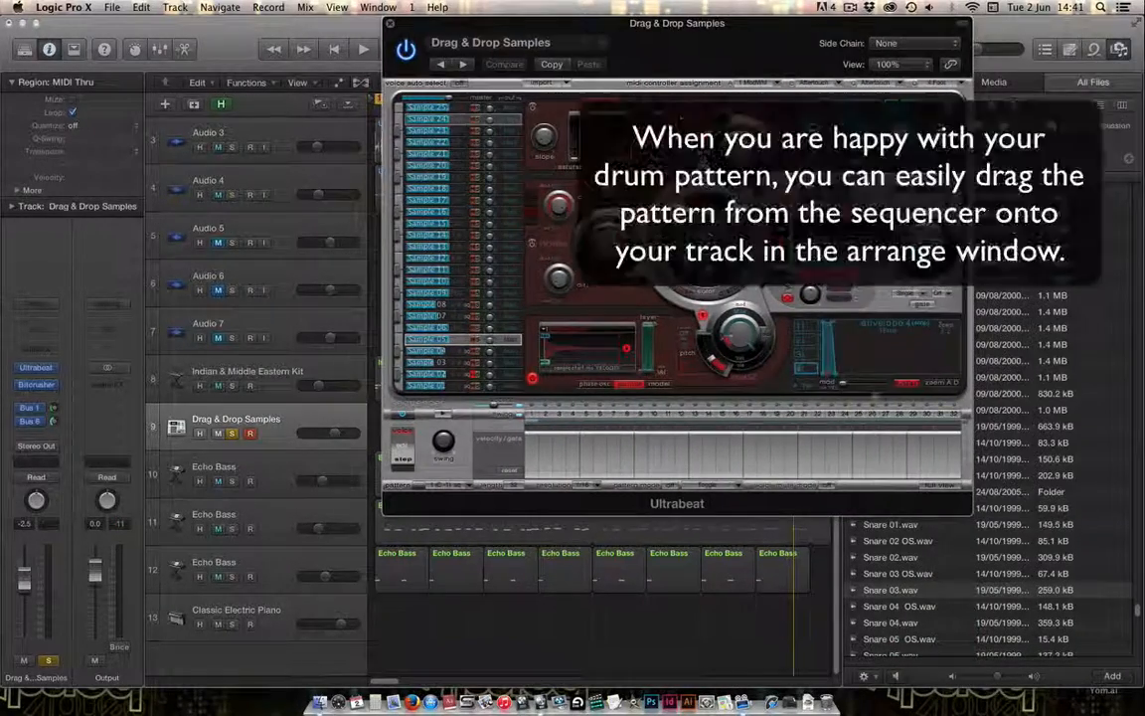
click(929, 484)
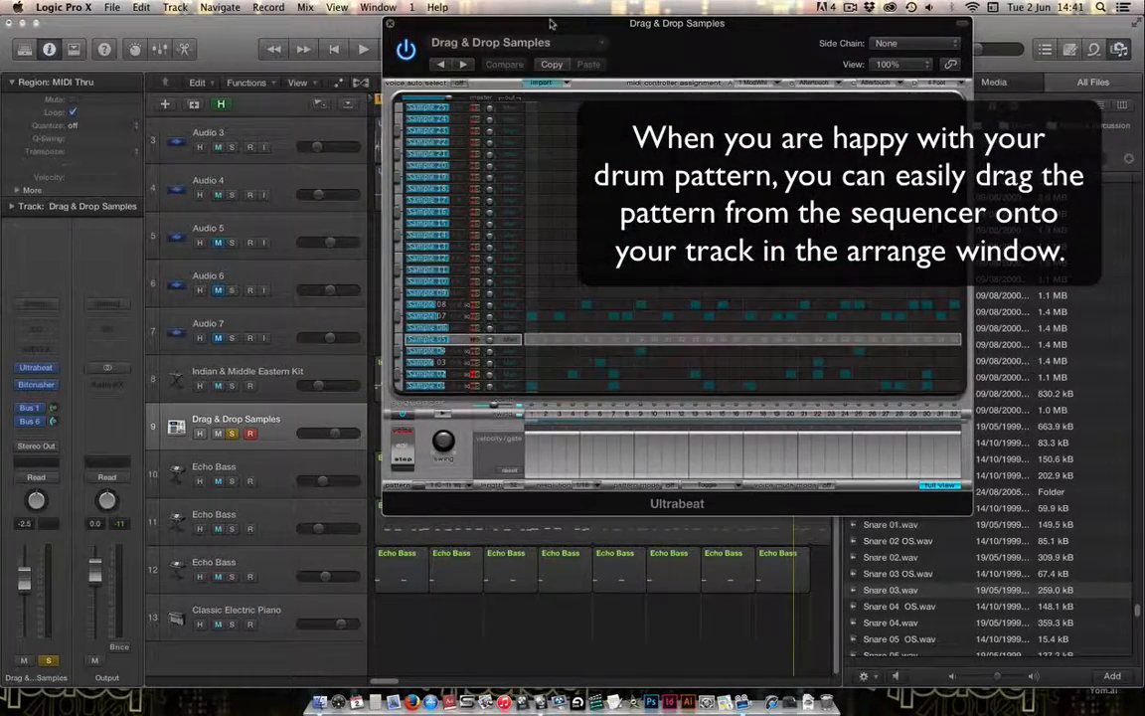
drag(497, 22, 696, 192)
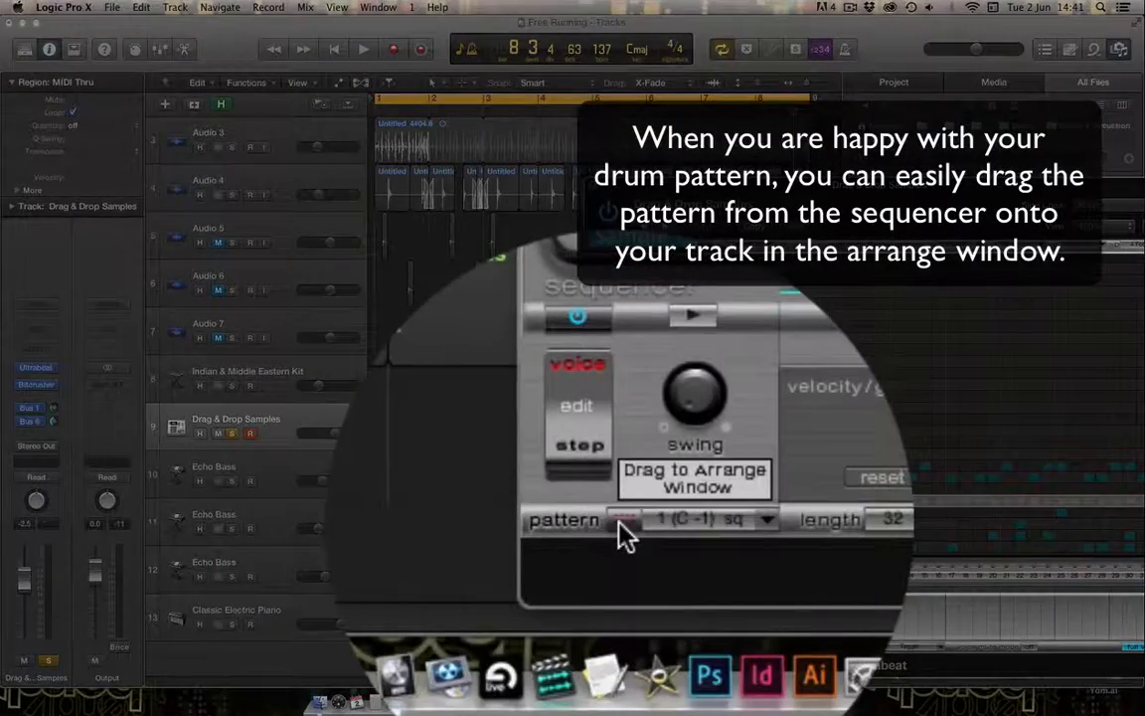
drag(621, 532, 390, 426)
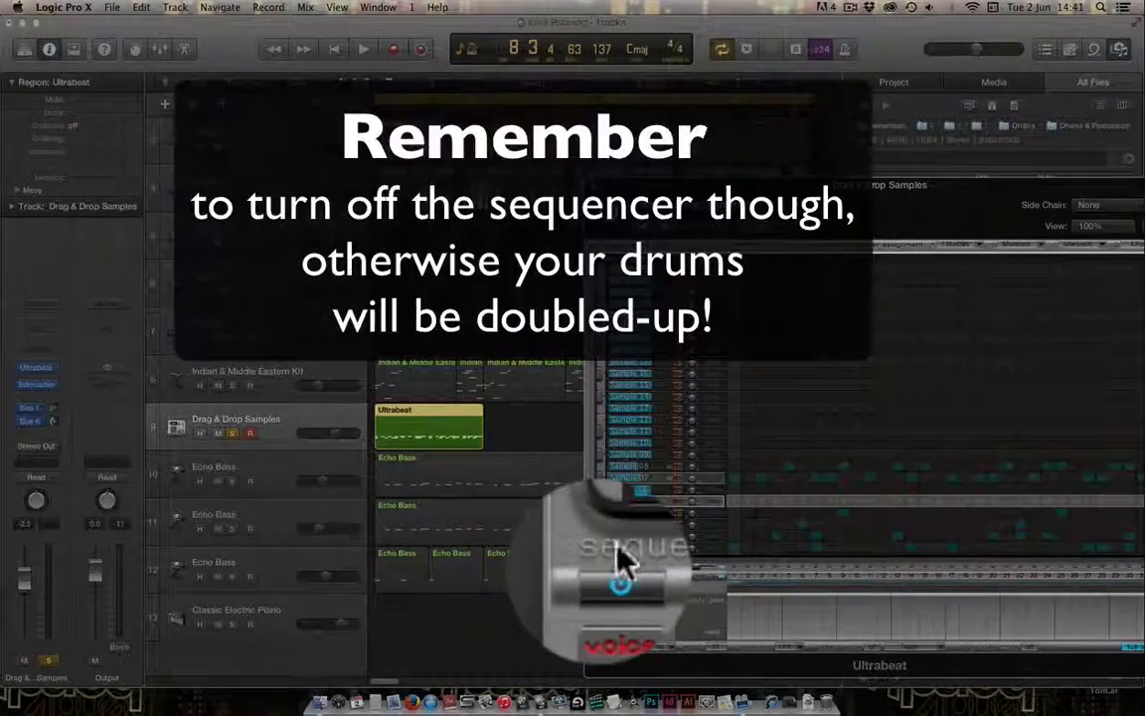
click(621, 583)
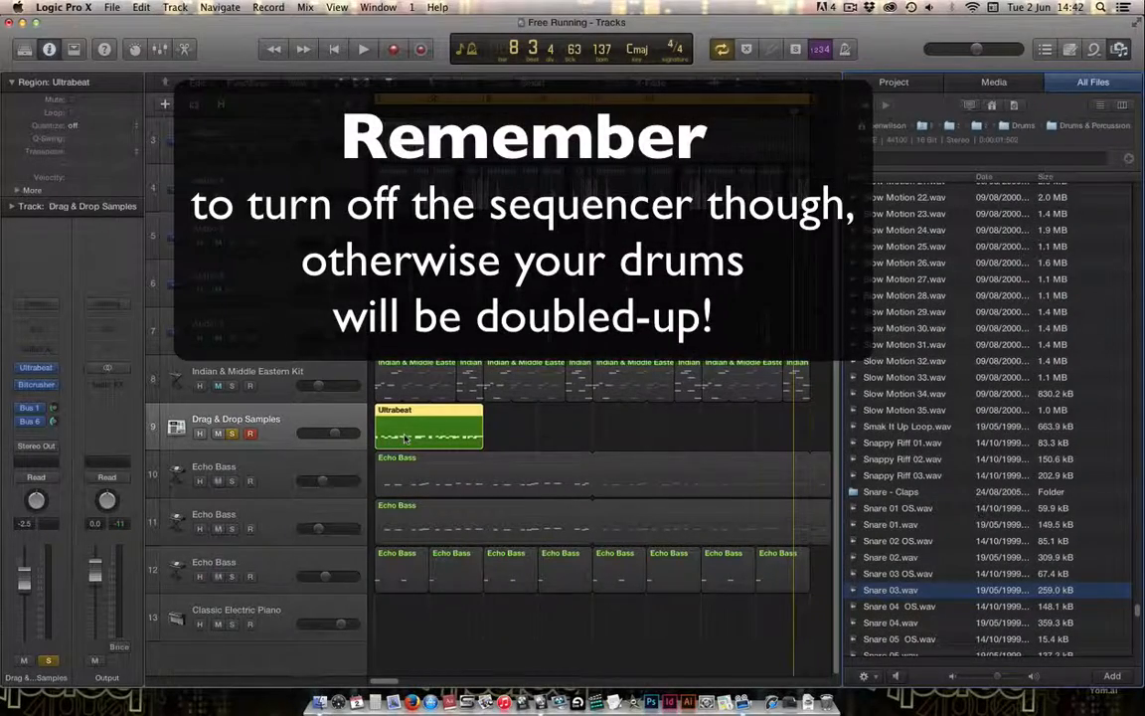
Copy the Ultrabeat region to bar 3, add an E1 note about one beat long at bar 4 beat 3, and play it
drag(406, 437, 517, 436)
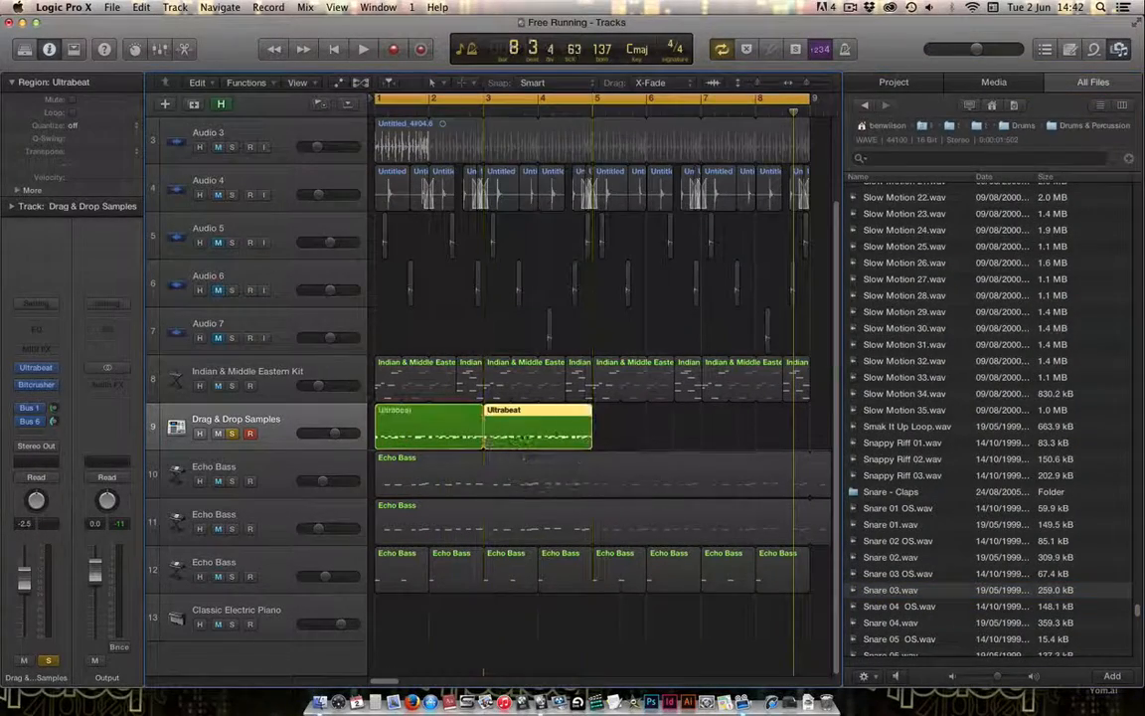
double_click(549, 432)
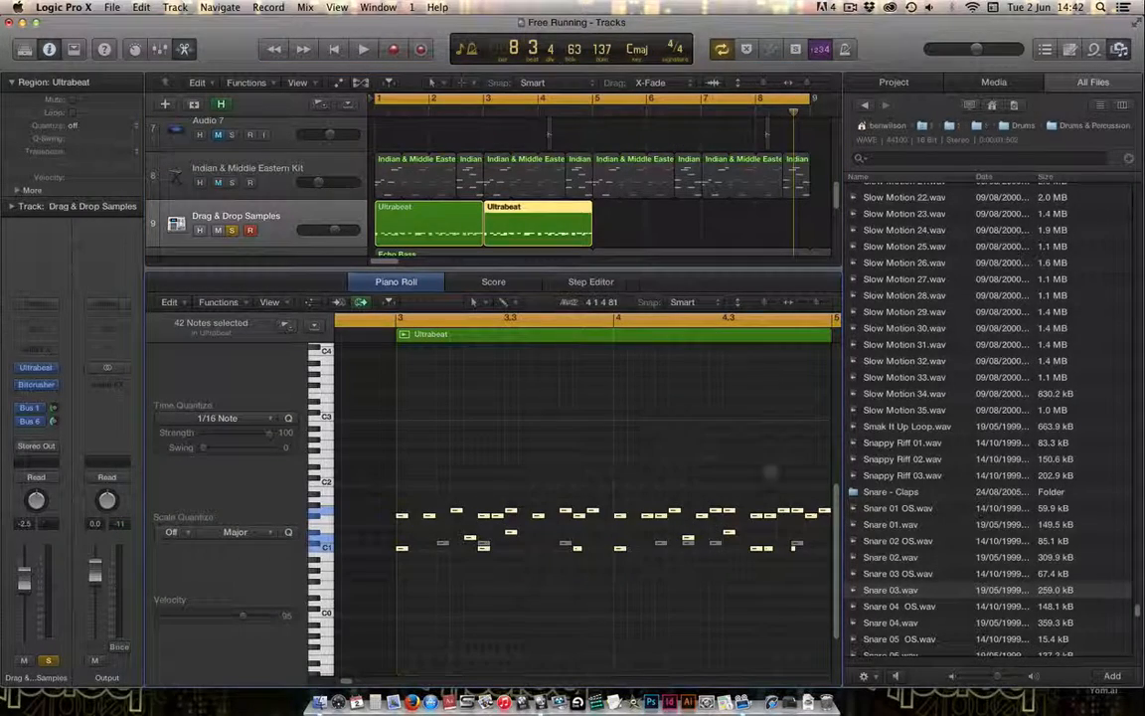
mouse_move(794, 335)
mouse_down()
mouse_move(823, 335)
mouse_move(788, 336)
mouse_up()
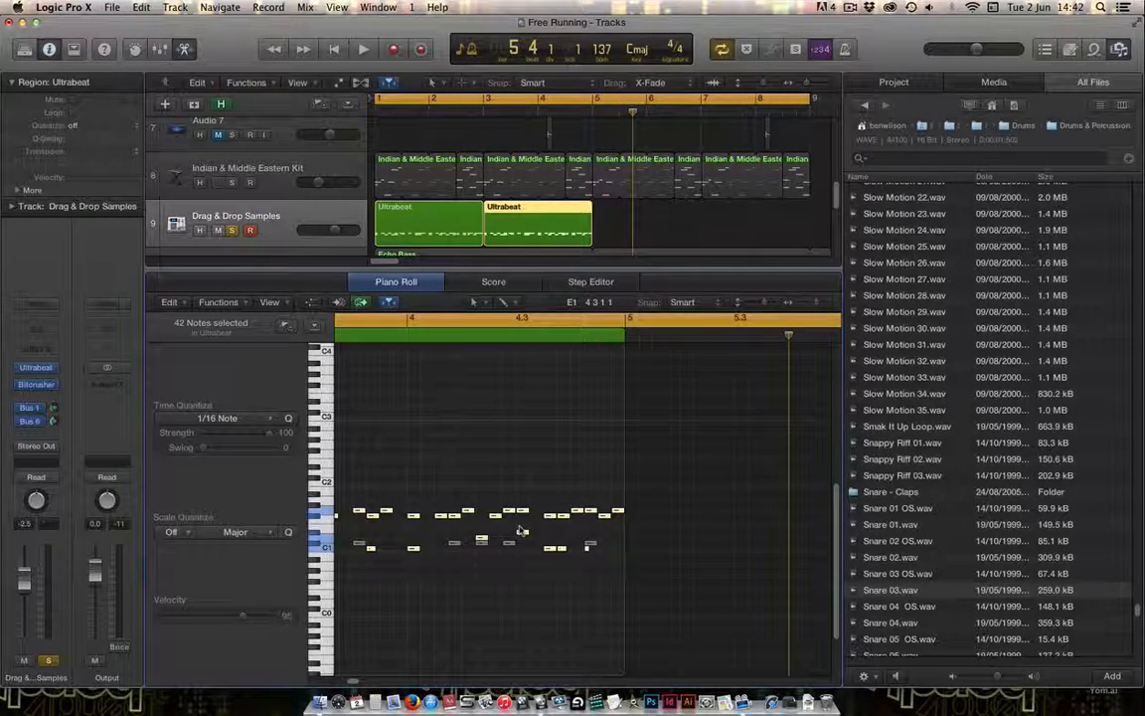
drag(521, 533, 569, 546)
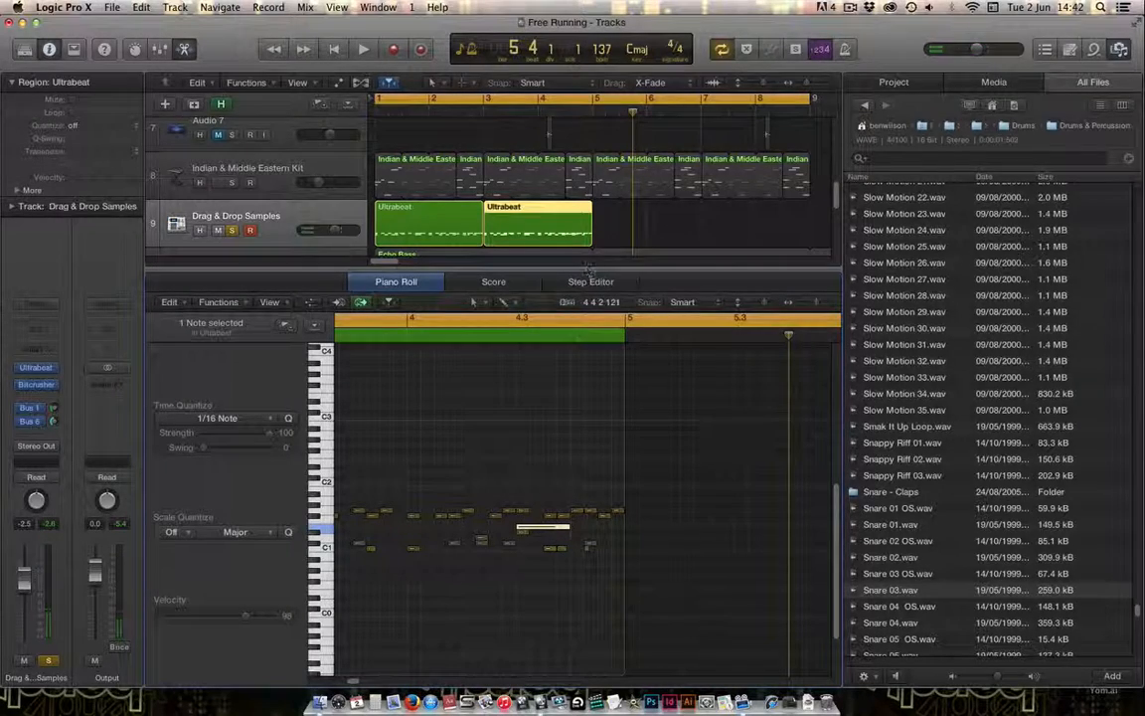
key(space)
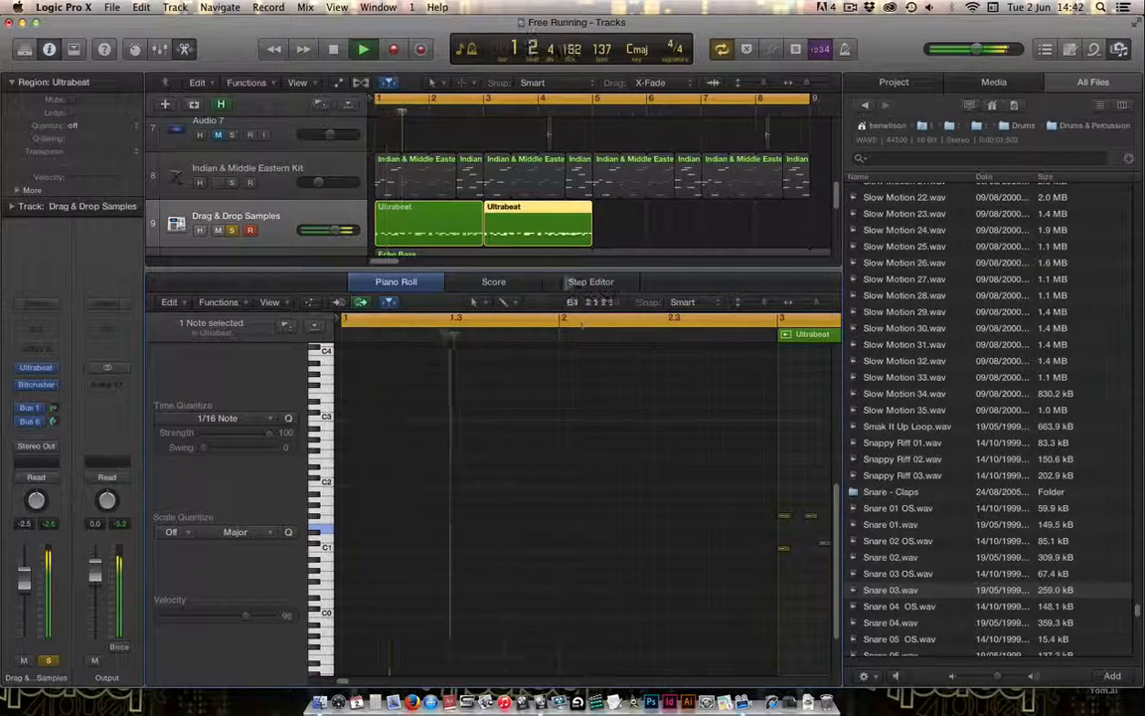
Copy both Ultrabeat regions to bar 5, unsolo the Drag & Drop Samples track, and play the full arrangement
click(646, 238)
click(416, 207)
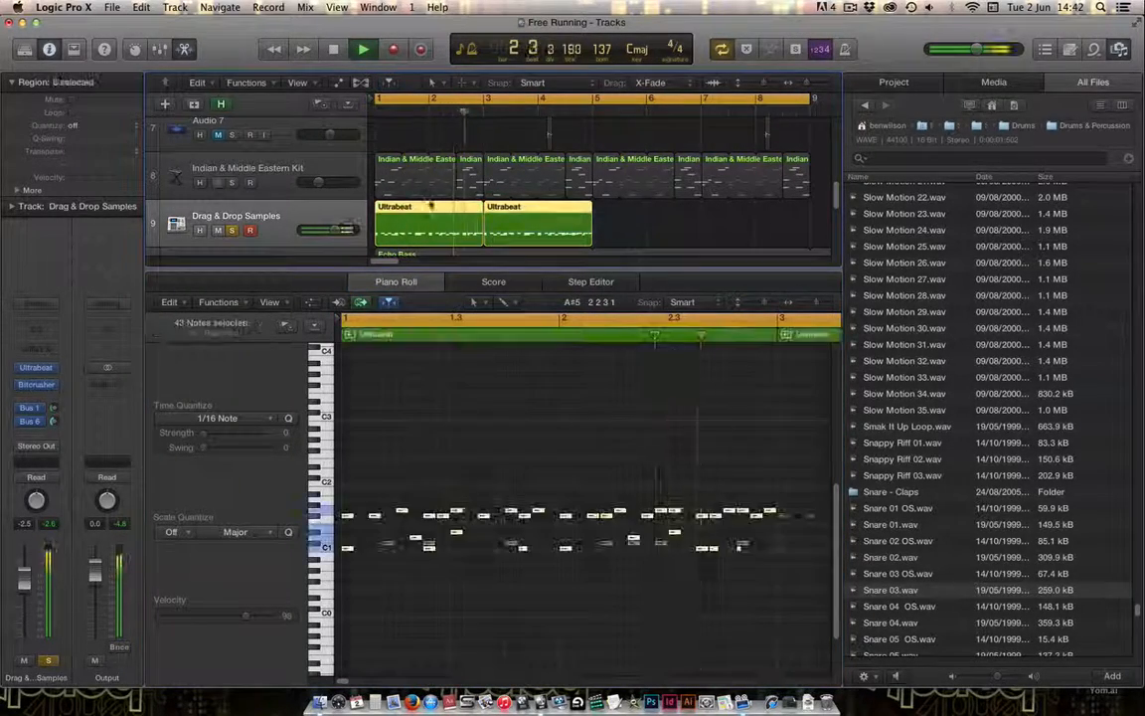
drag(415, 206, 636, 224)
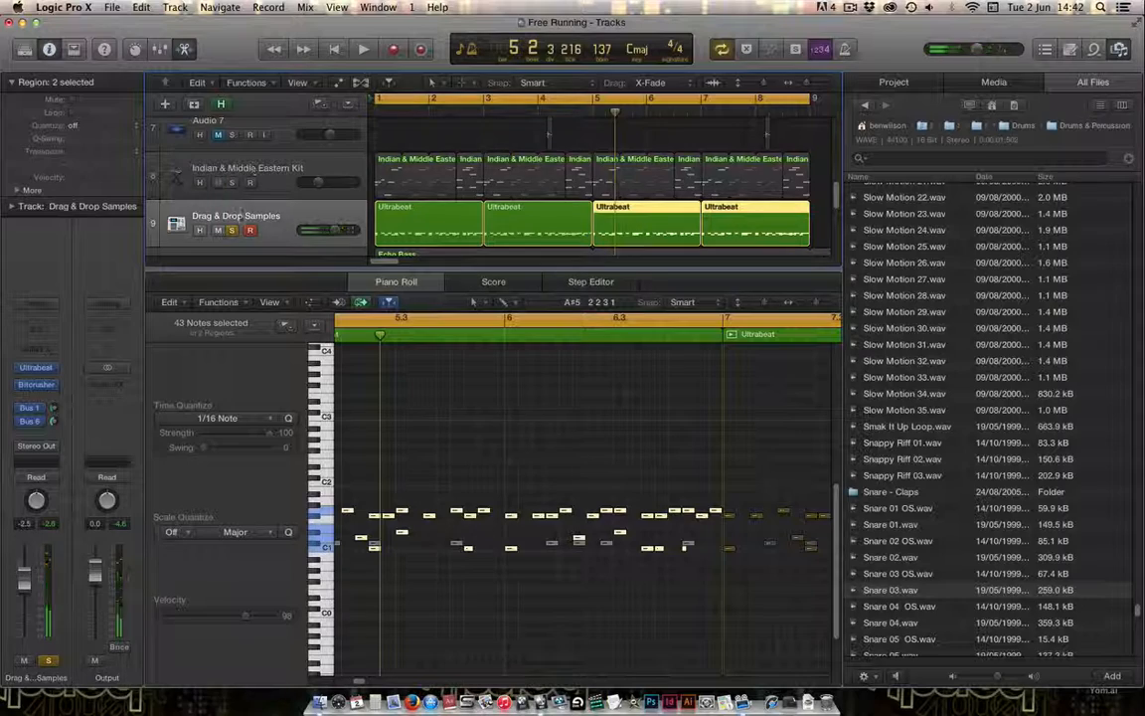
click(231, 230)
key(space)
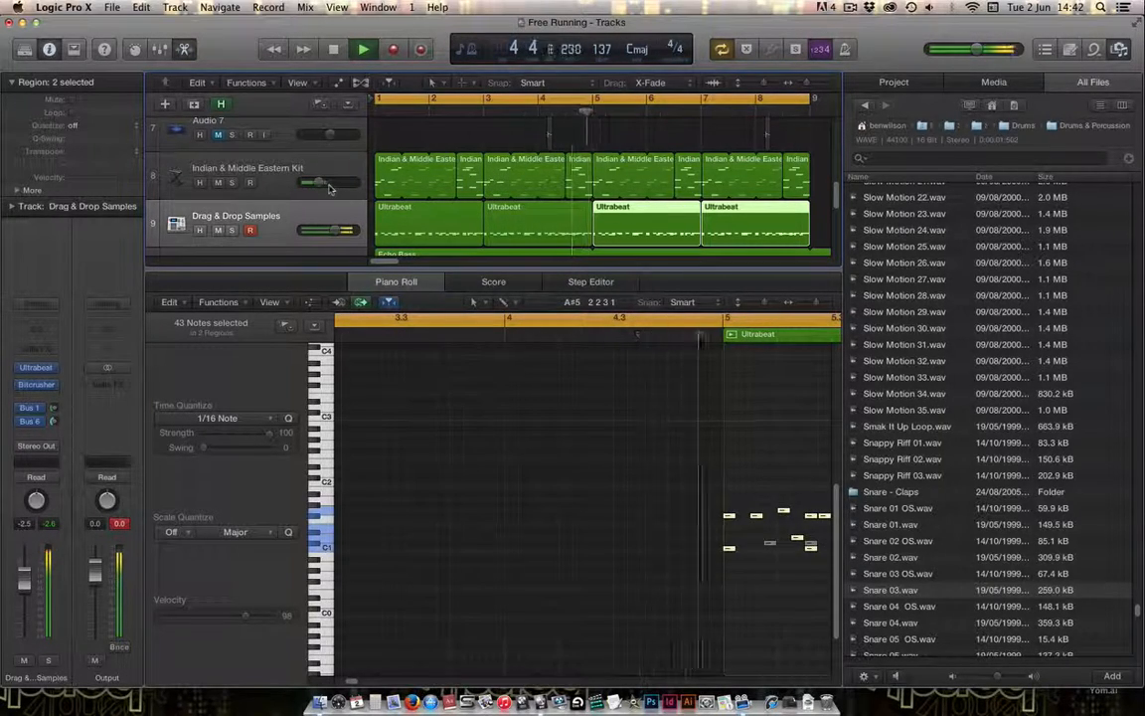
Stop playback, show Ultrabeat's synthesis controls, and extend the Sample 05 voice's envelope 4 decay almost to the edge of its display
key(space)
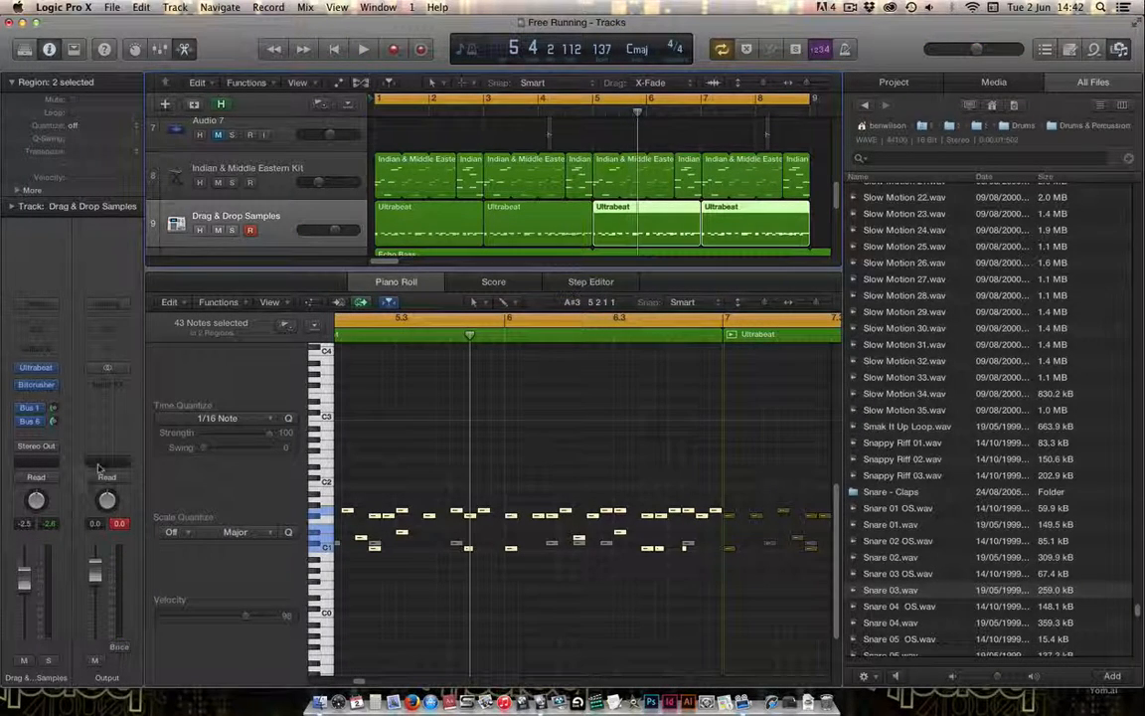
click(38, 368)
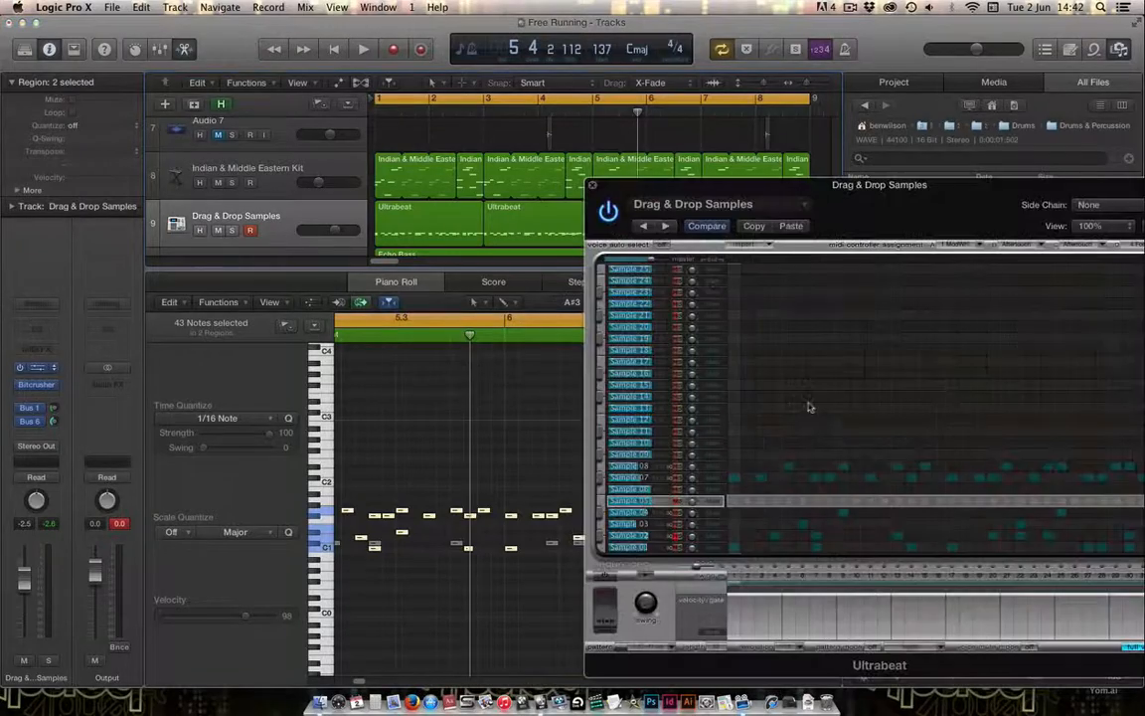
drag(821, 182, 497, 114)
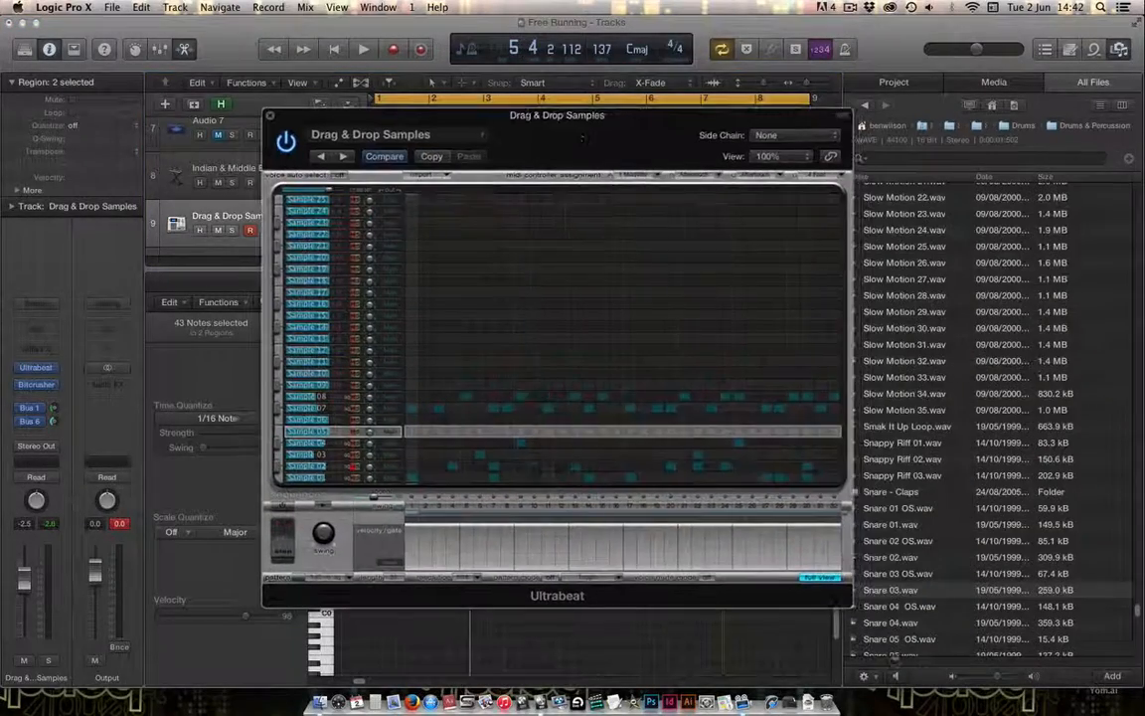
click(826, 578)
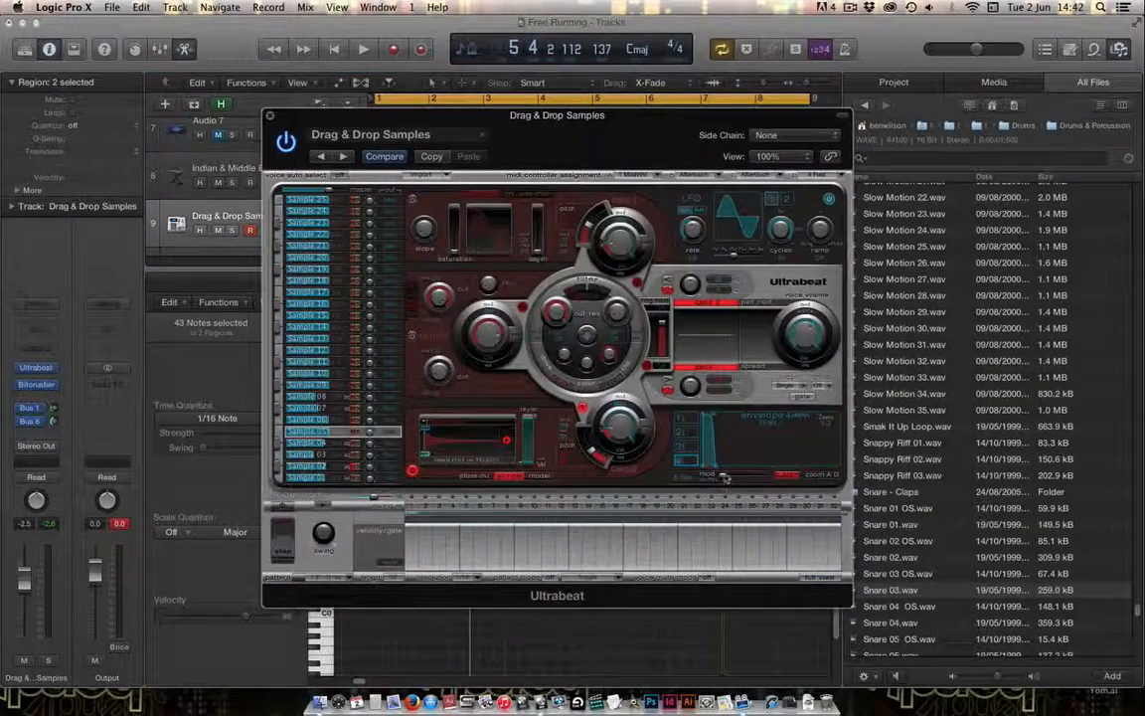
drag(715, 468, 831, 473)
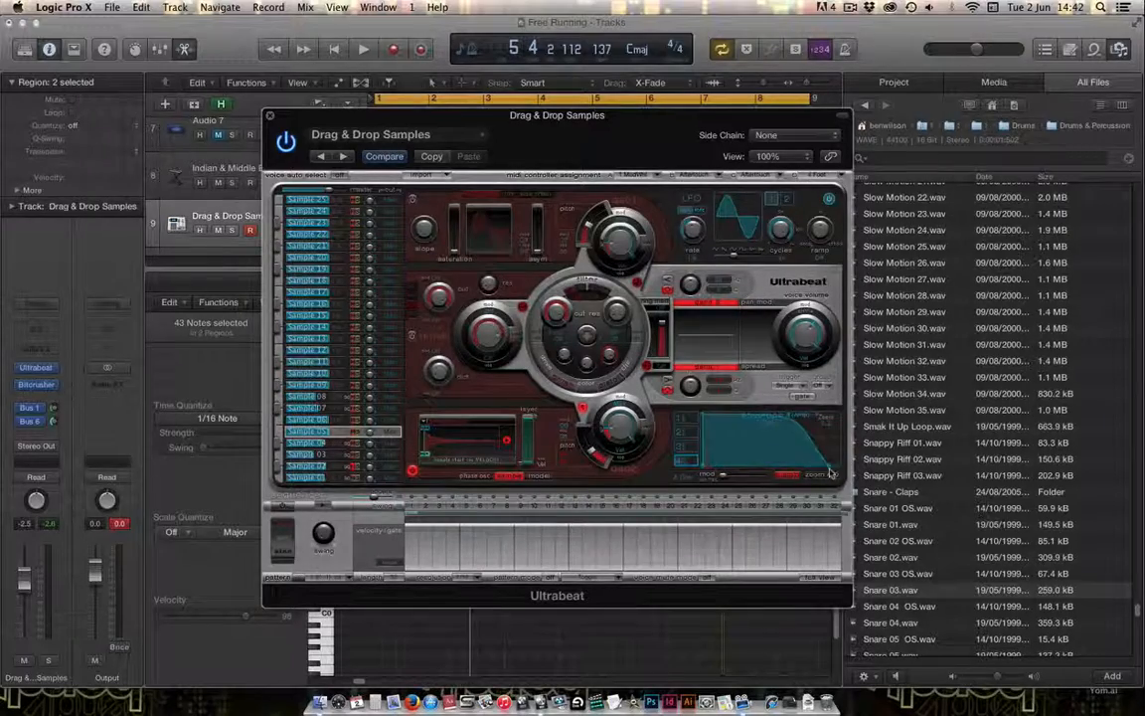
drag(463, 118, 727, 199)
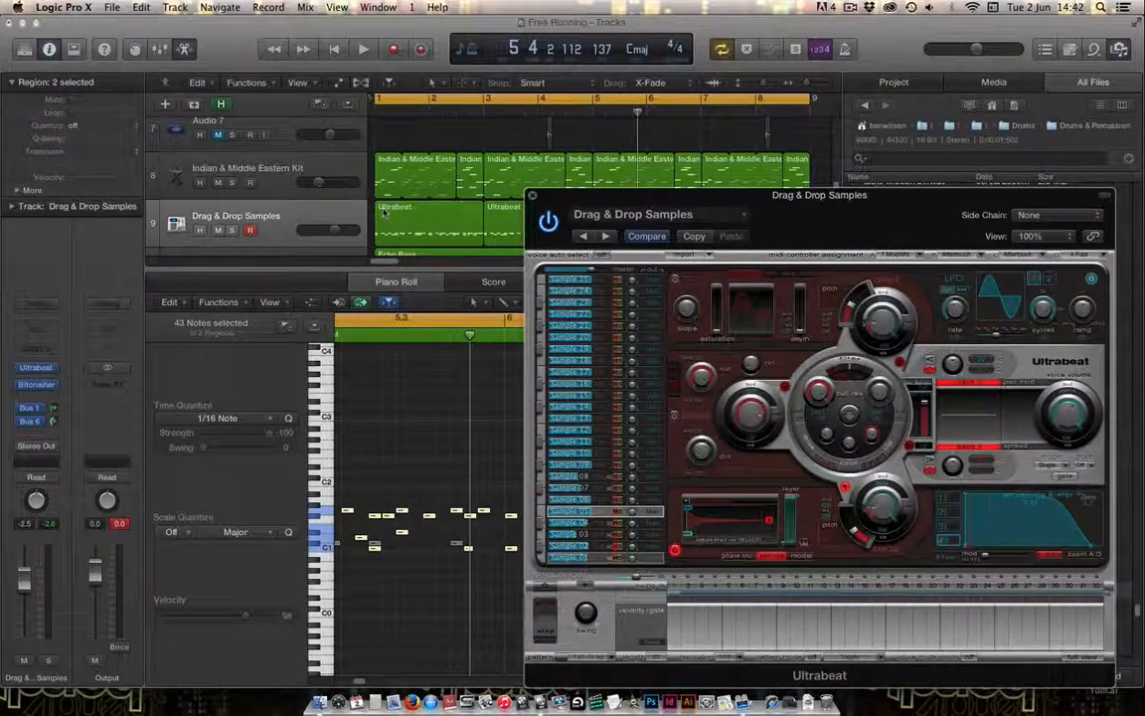
Play the arrangement with the lengthened Sample 05 snare, and close Ultrabeat
key(space)
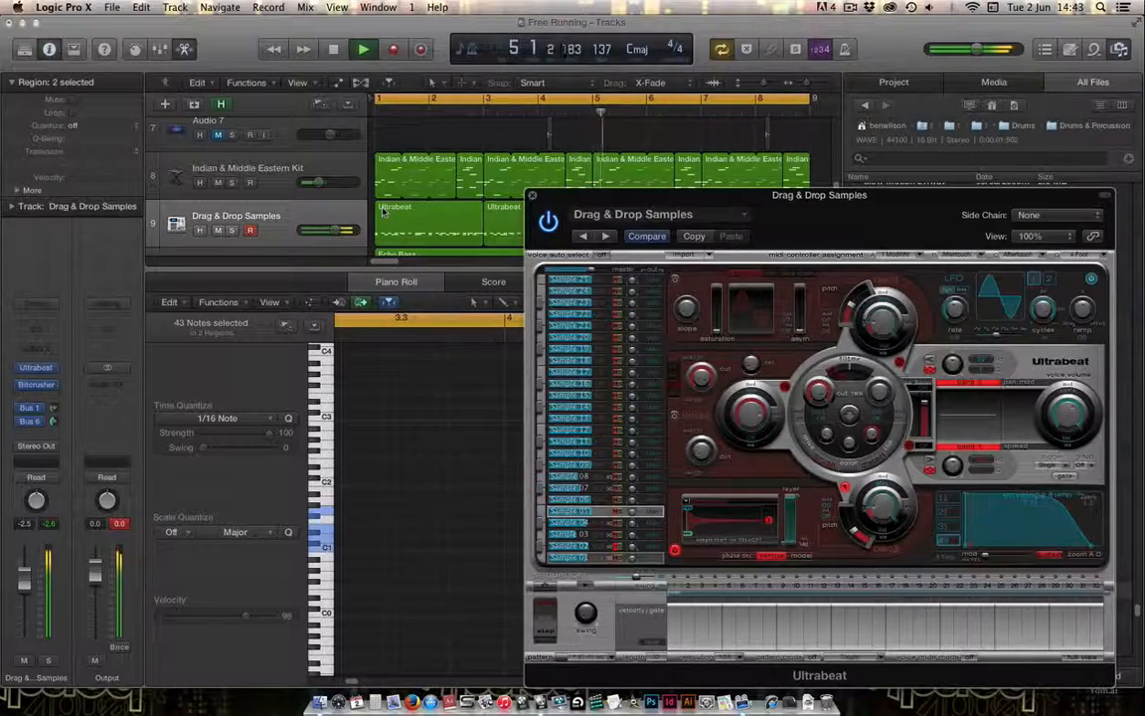
key(space)
drag(566, 202, 384, 183)
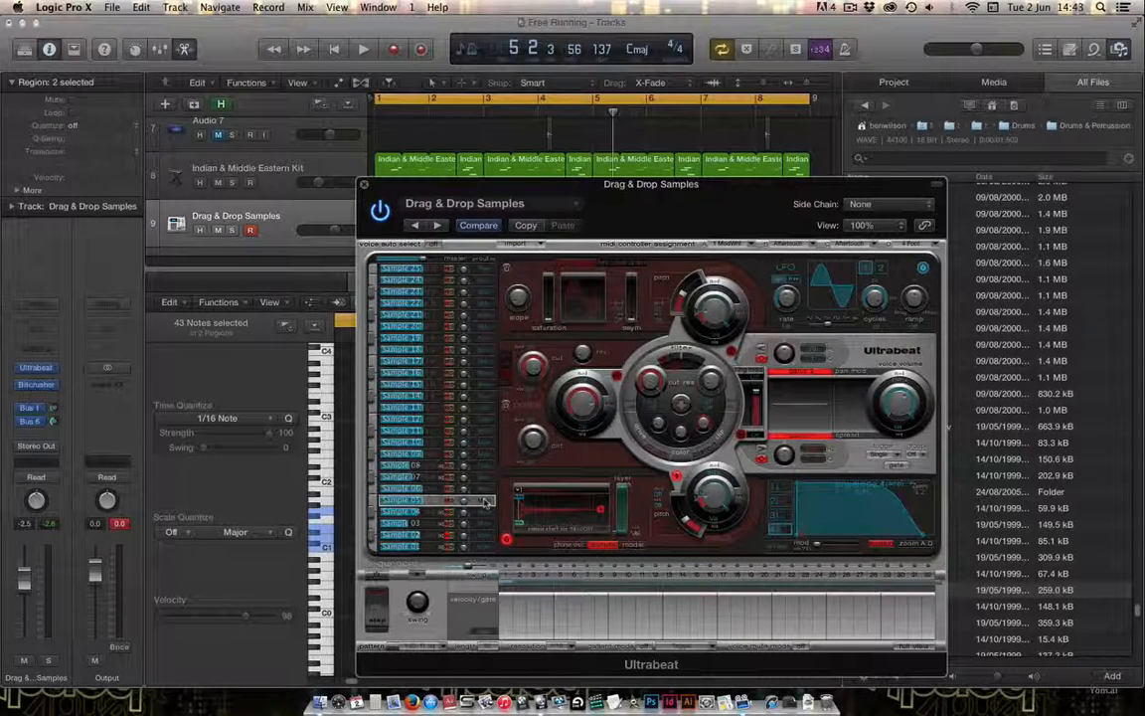
click(364, 189)
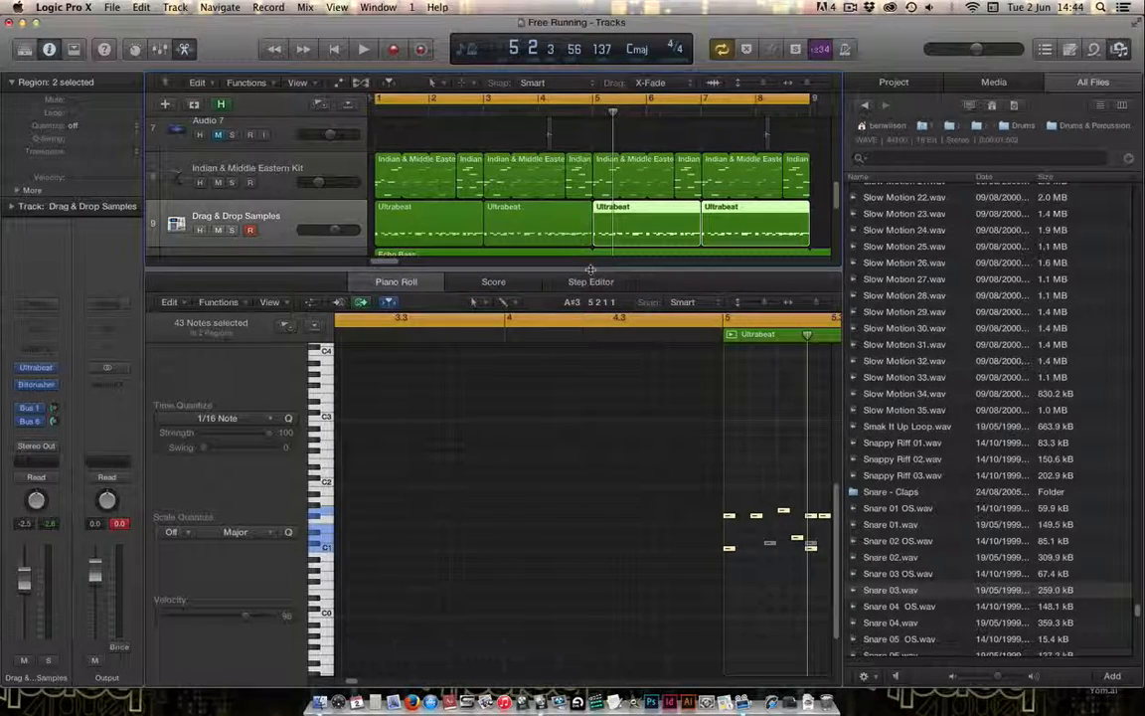
Hide the Piano Roll and play the Drag & Drop Samples track in solo
key(p)
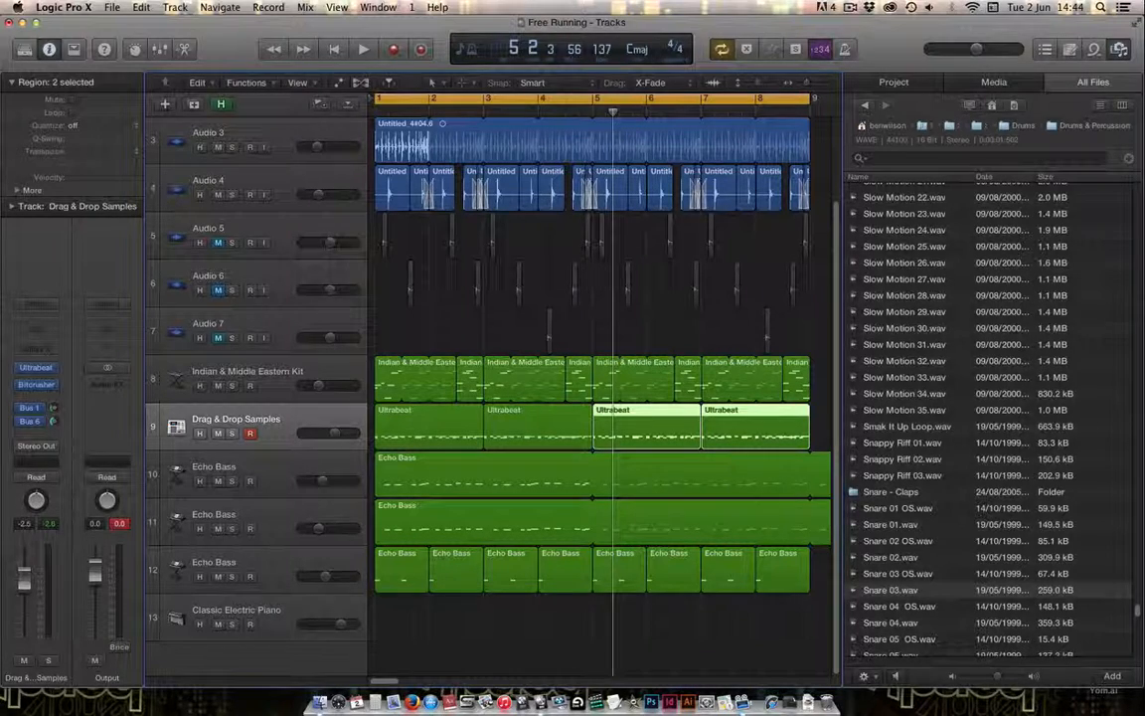
click(231, 434)
key(space)
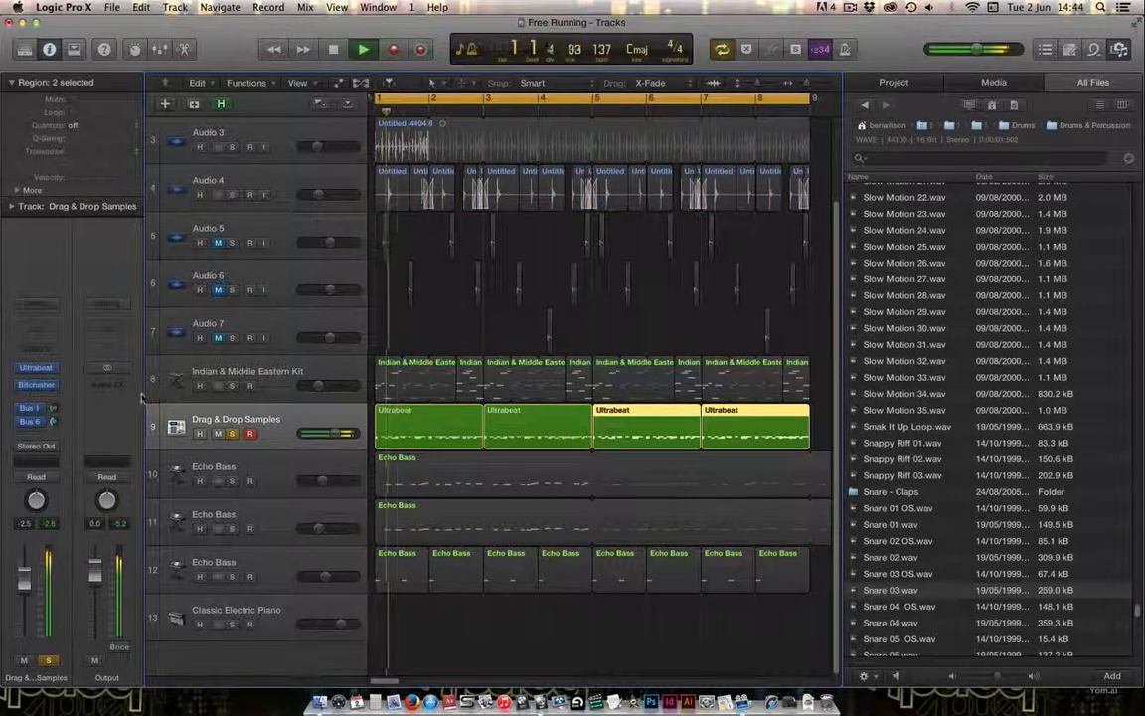
key(space)
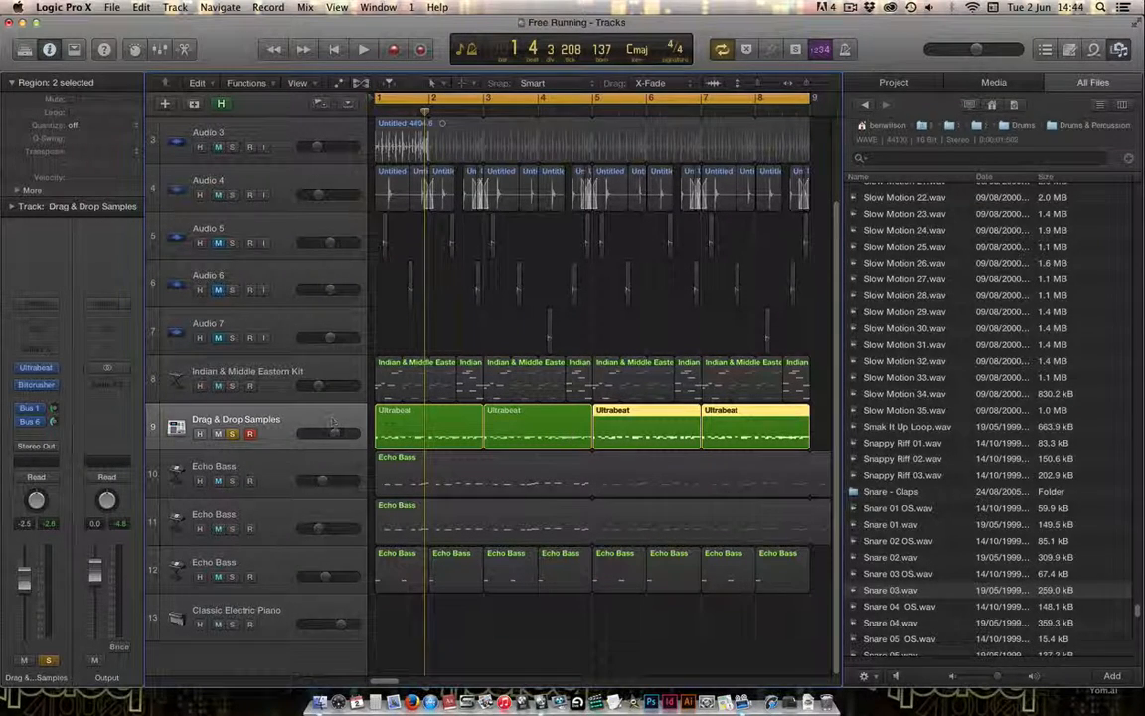
click(50, 397)
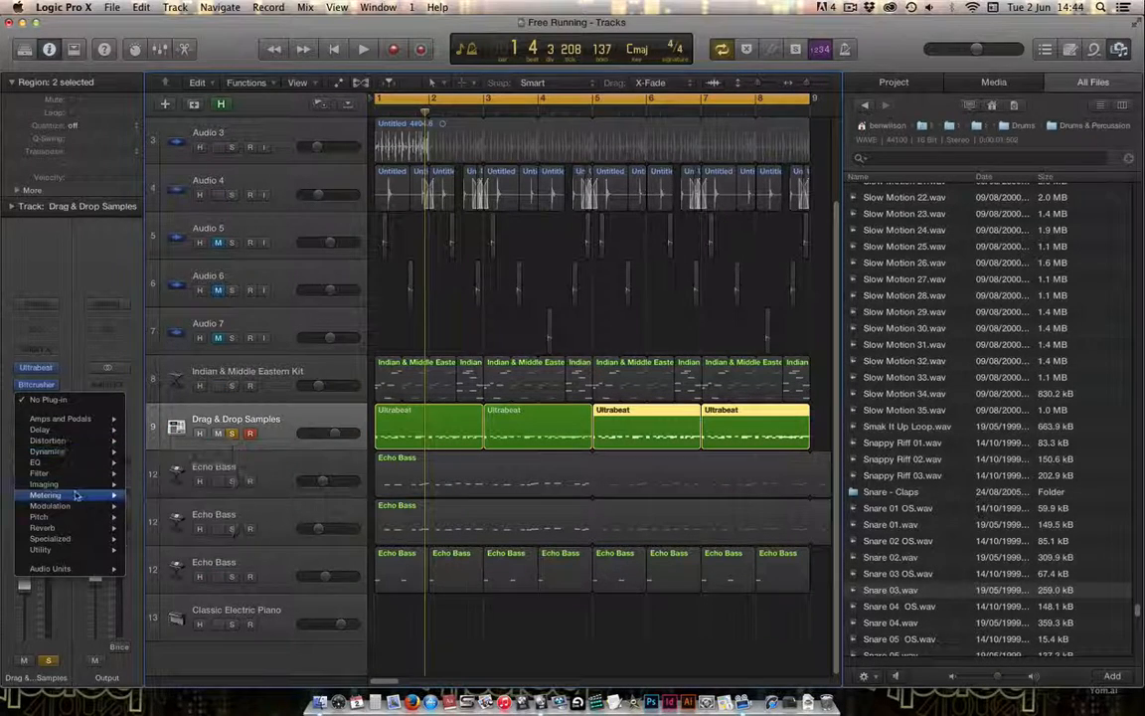
mouse_move(76, 496)
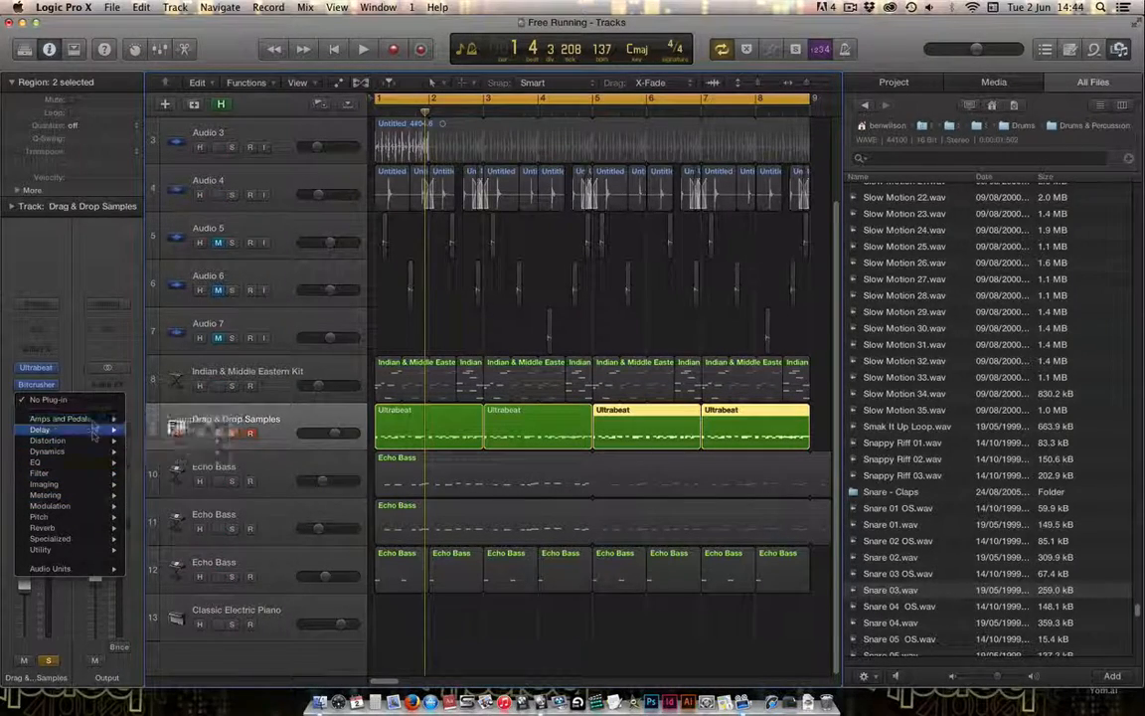
mouse_move(69, 430)
mouse_move(189, 431)
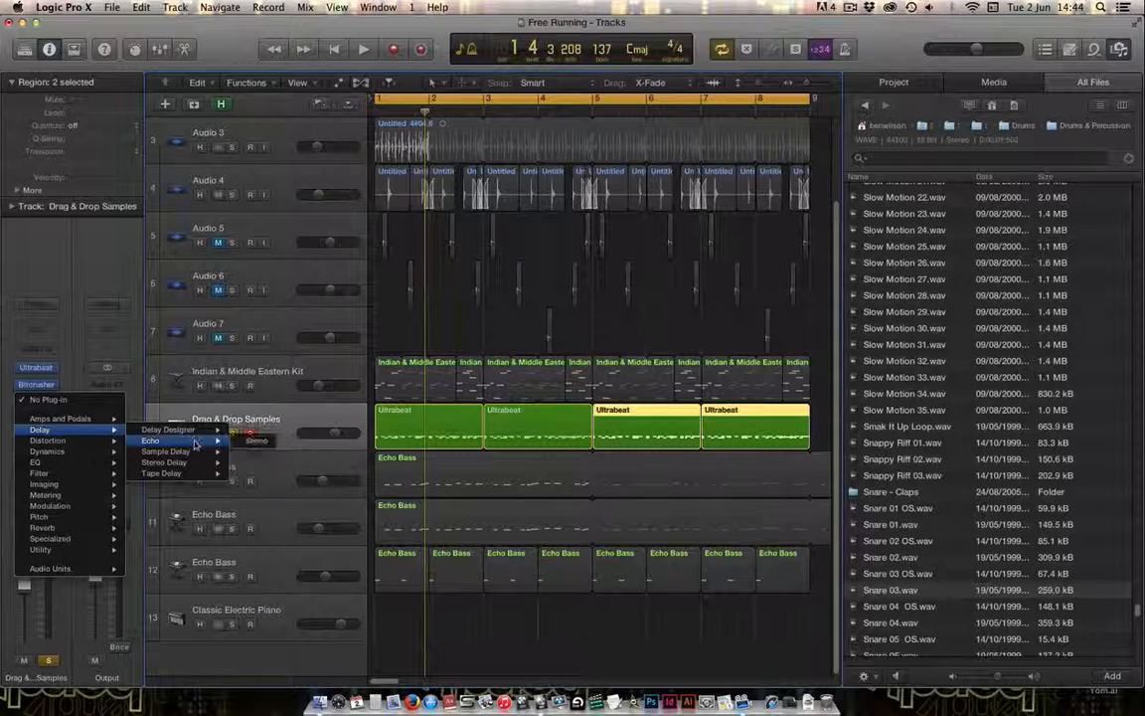
click(246, 445)
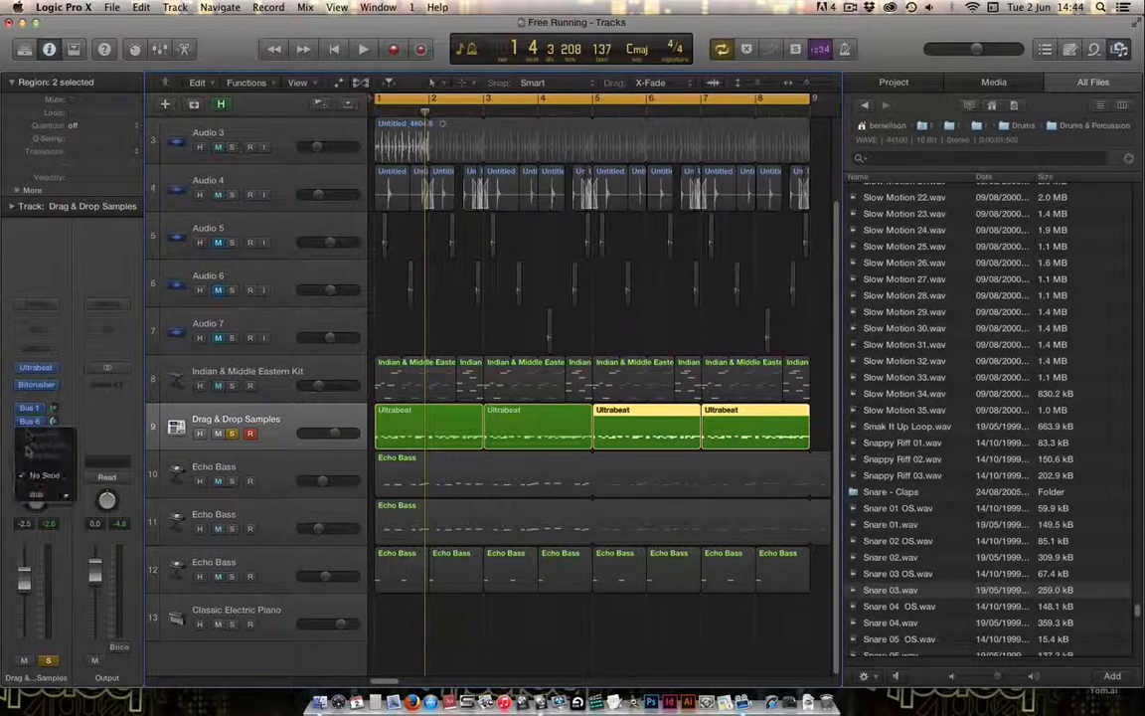
click(30, 433)
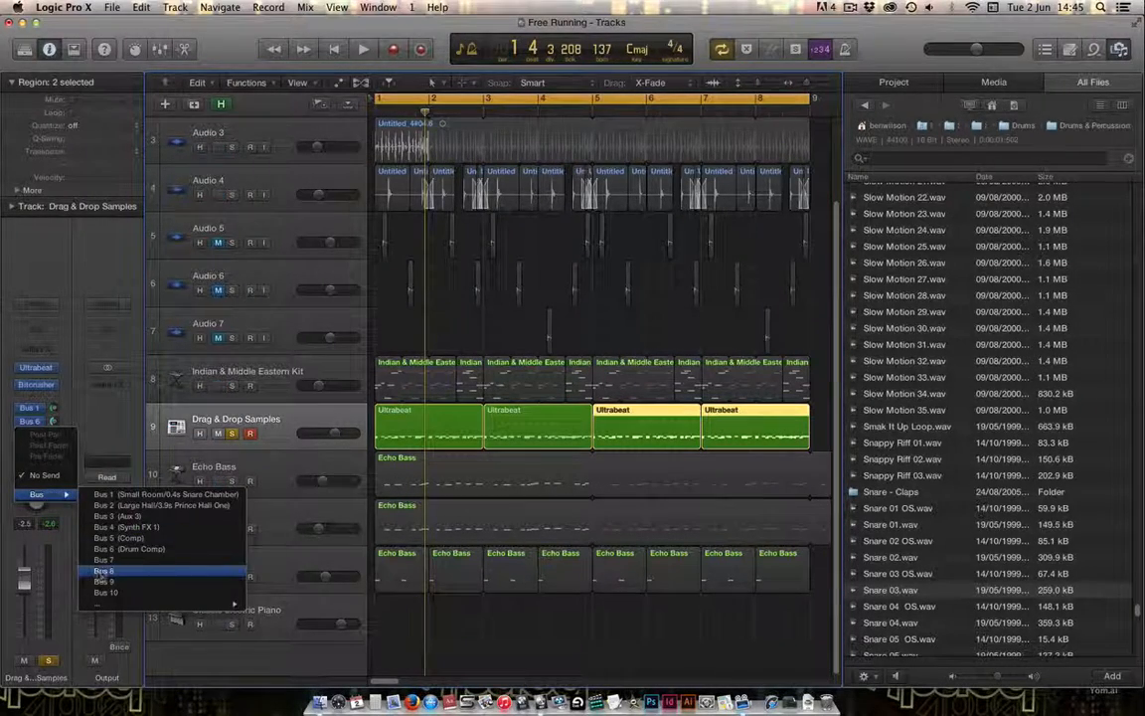
click(101, 561)
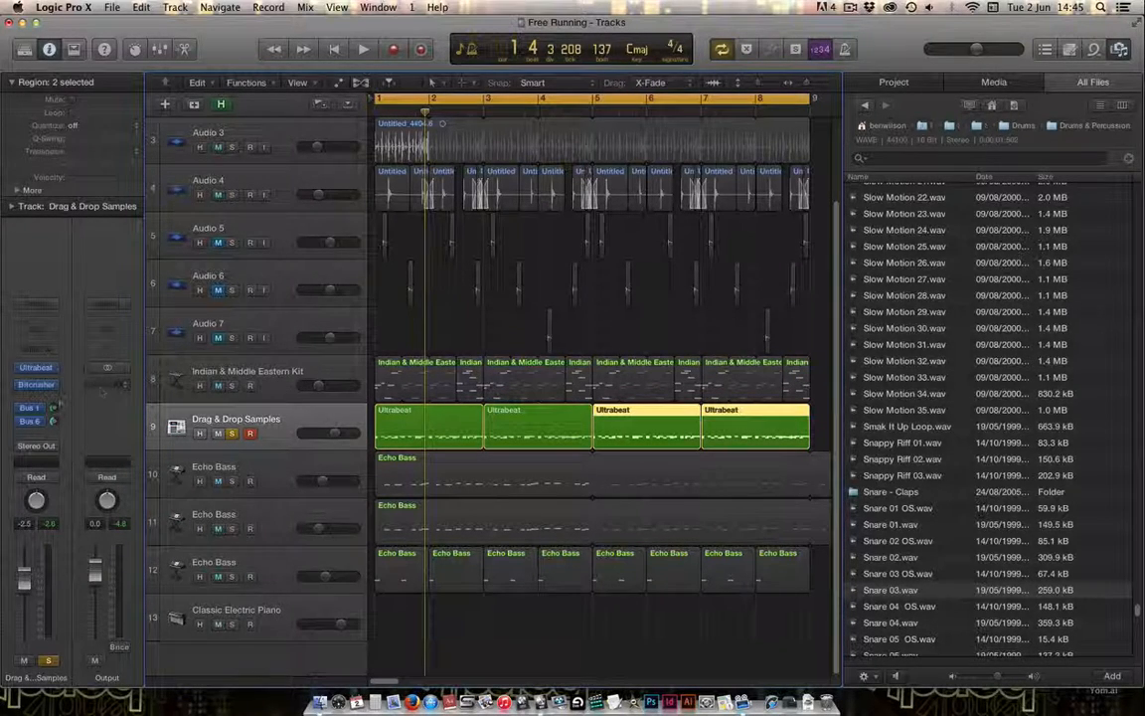
click(114, 388)
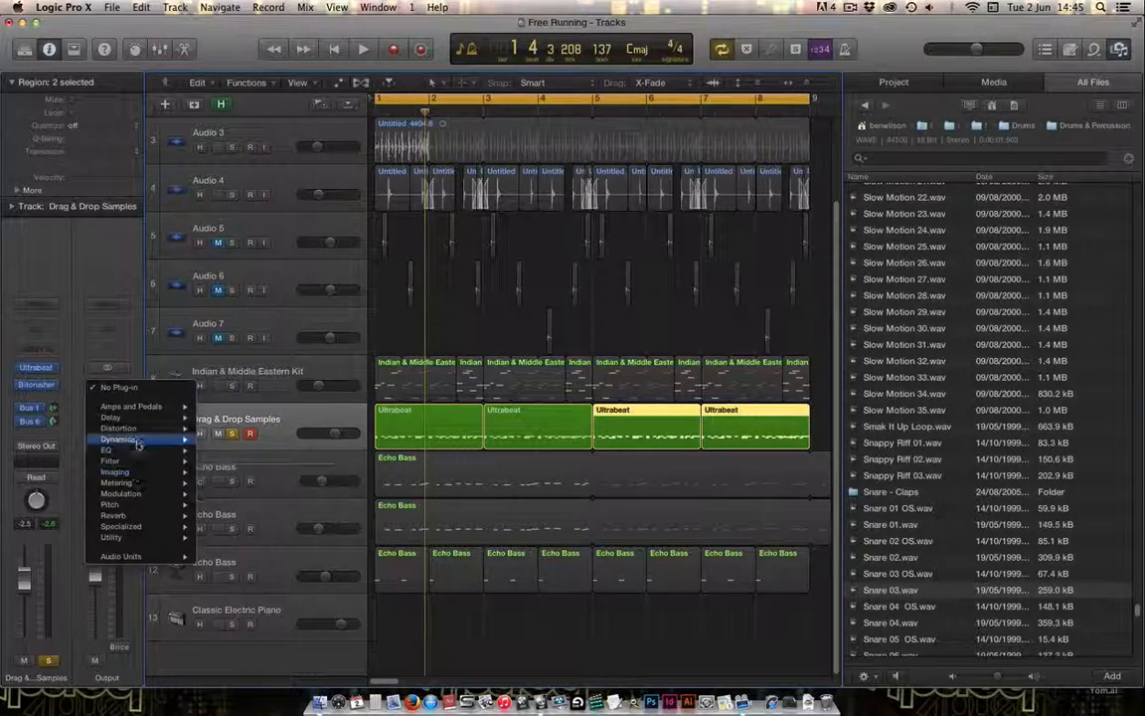
mouse_move(131, 441)
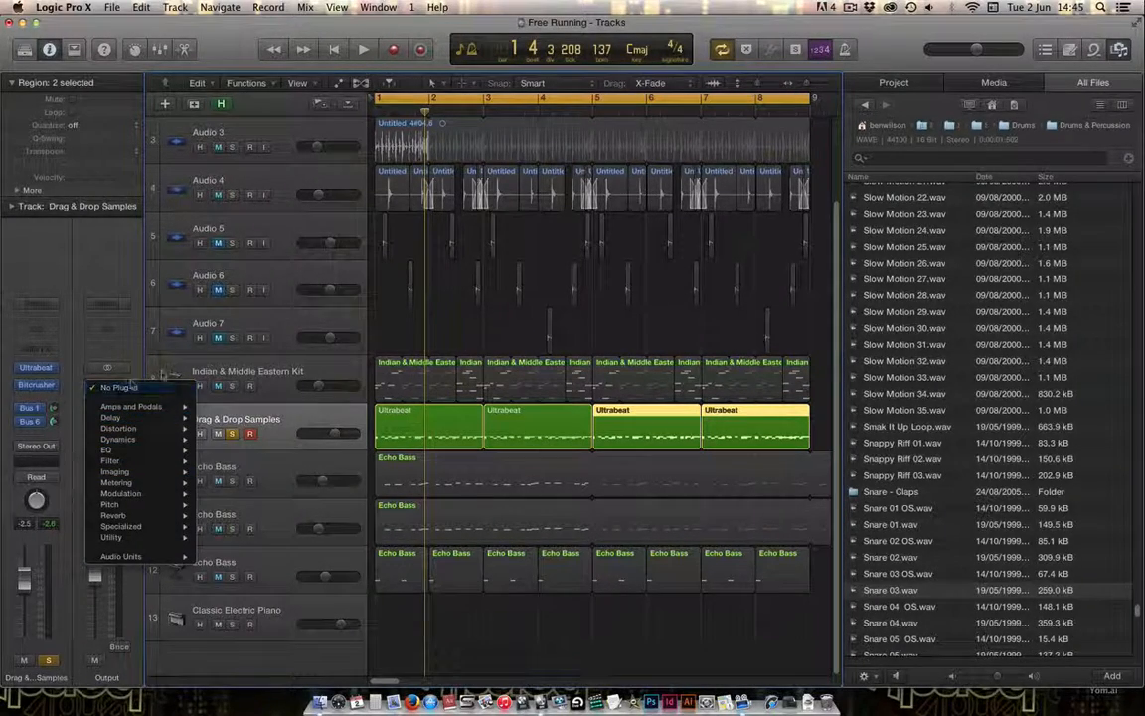
click(40, 433)
click(32, 420)
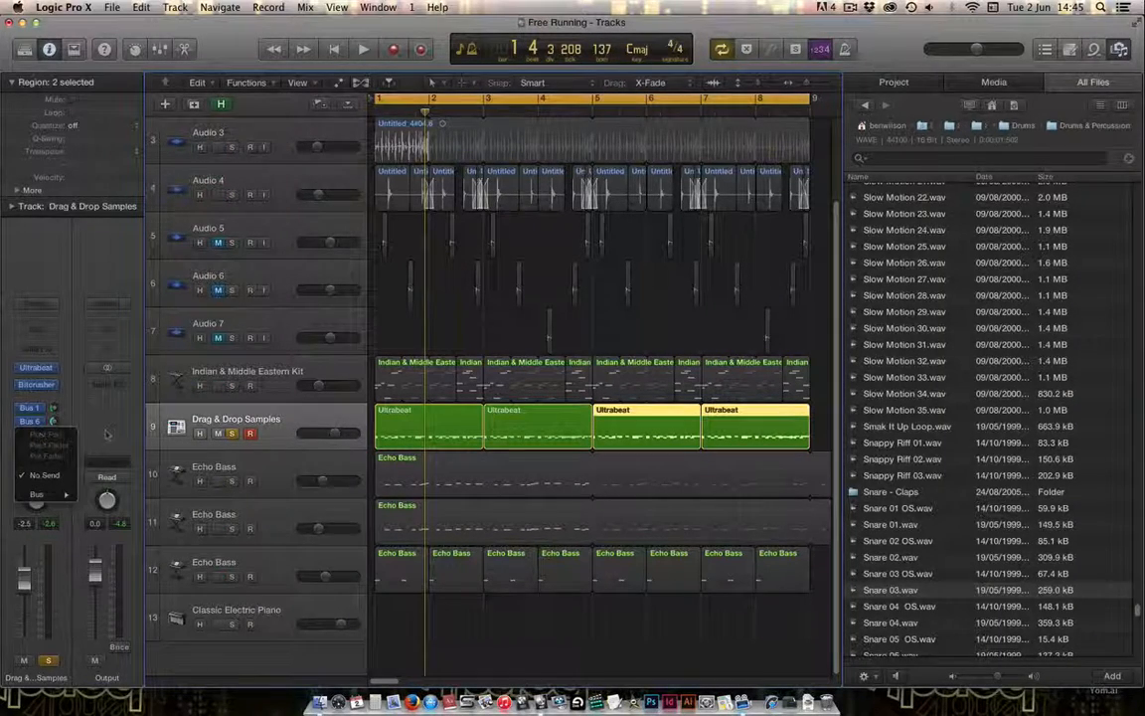
click(77, 318)
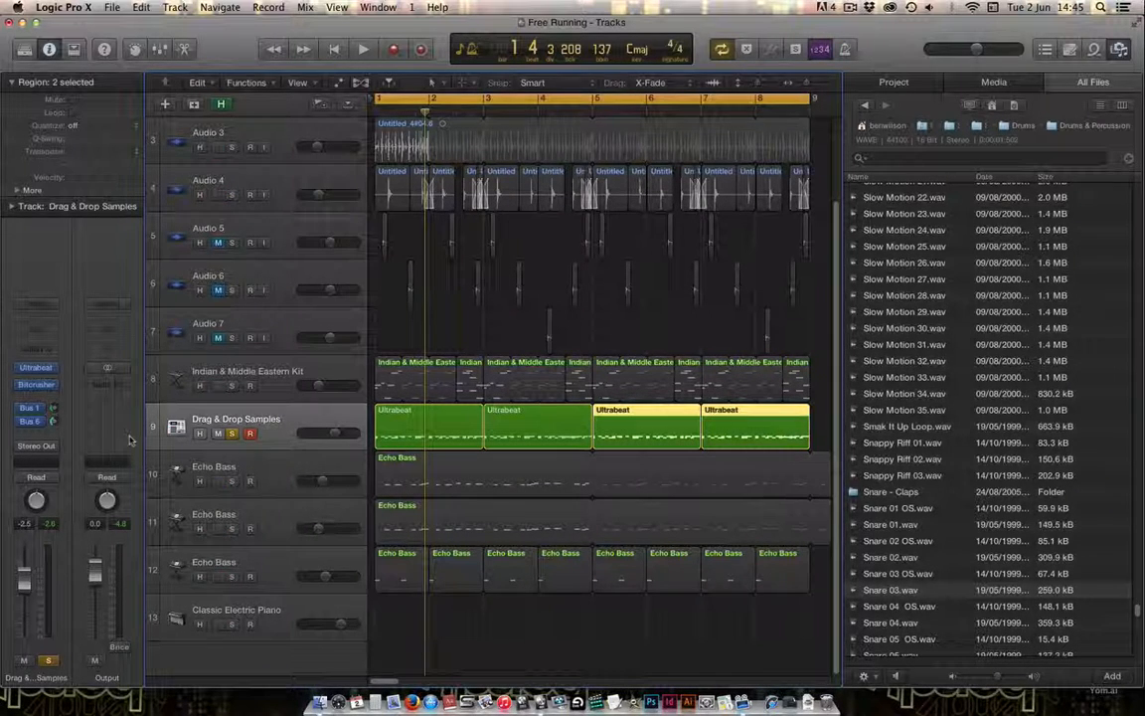
Add a third send to the Drag & Drop Samples channel and route it to Bus 7
click(41, 435)
mouse_move(61, 495)
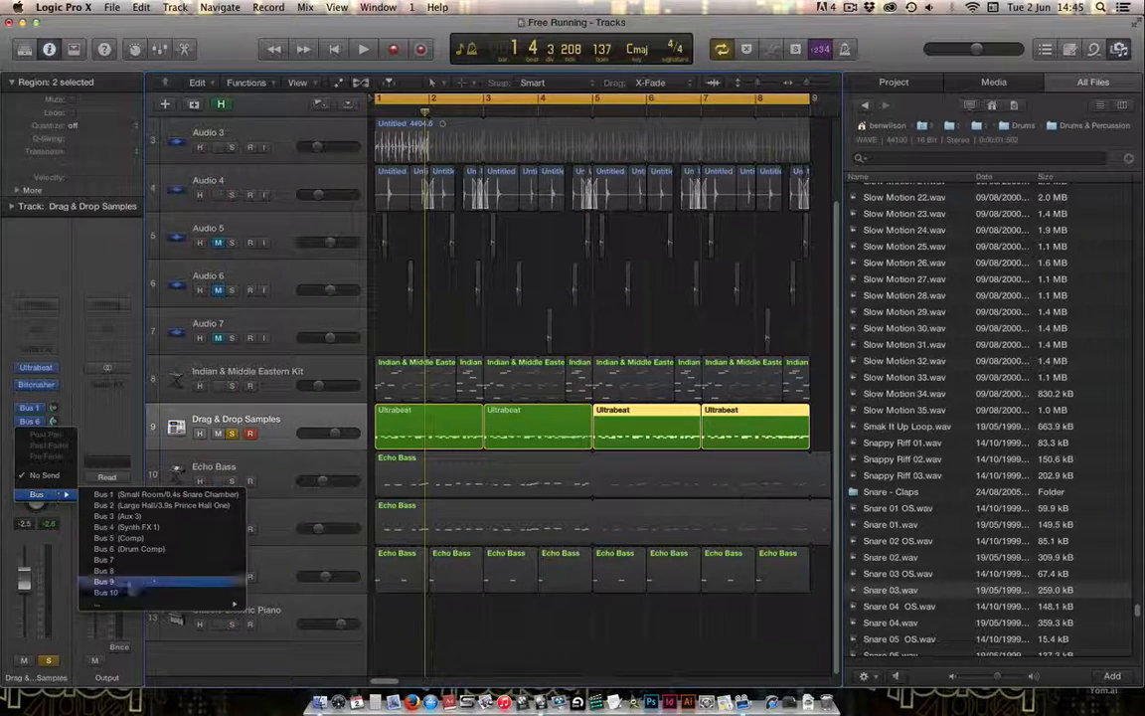
click(124, 549)
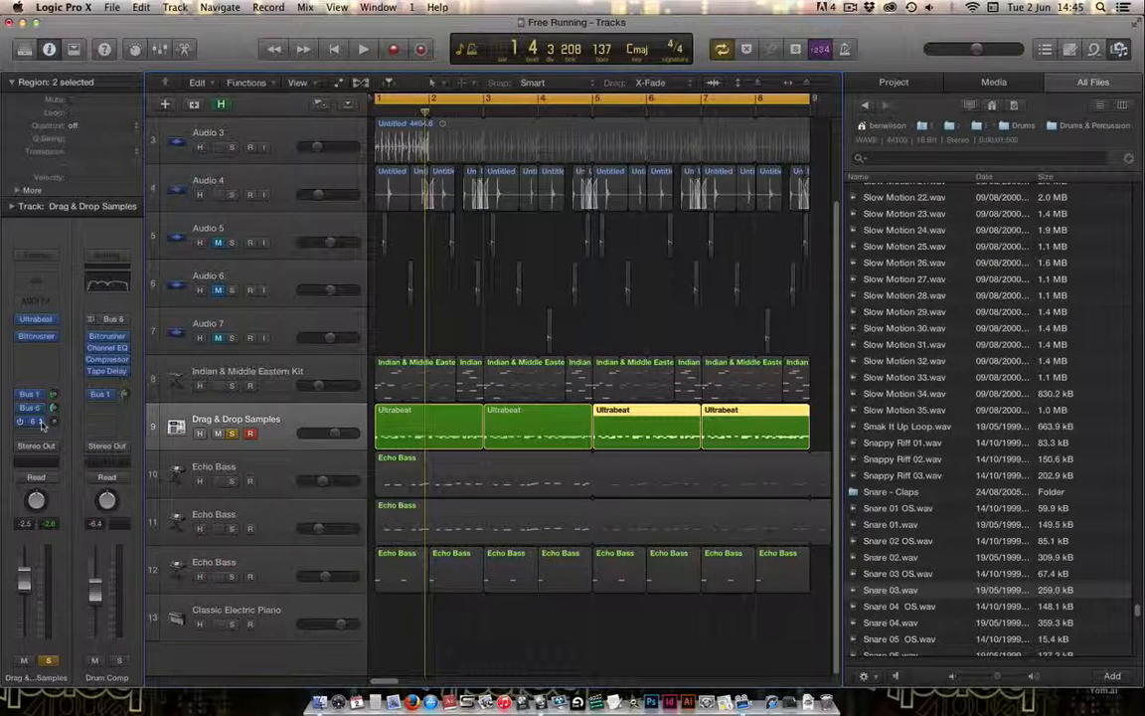
click(42, 424)
mouse_move(70, 507)
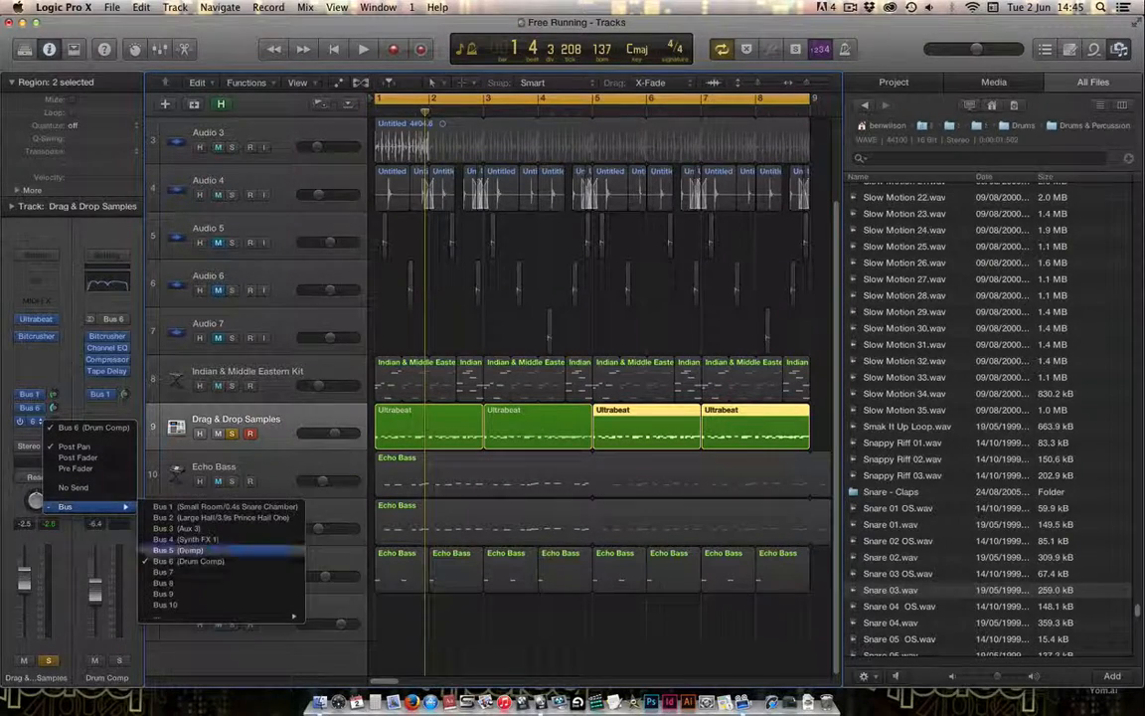
click(163, 572)
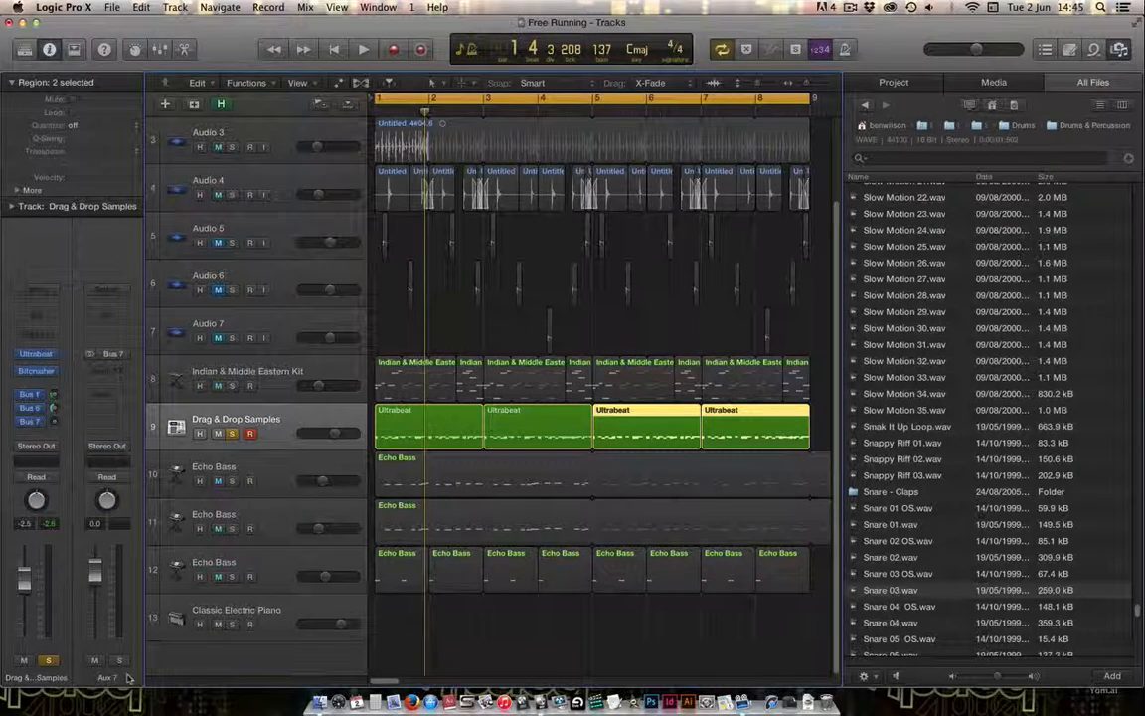
Rename the Bus 7 auxiliary channel as Echo
double_click(112, 677)
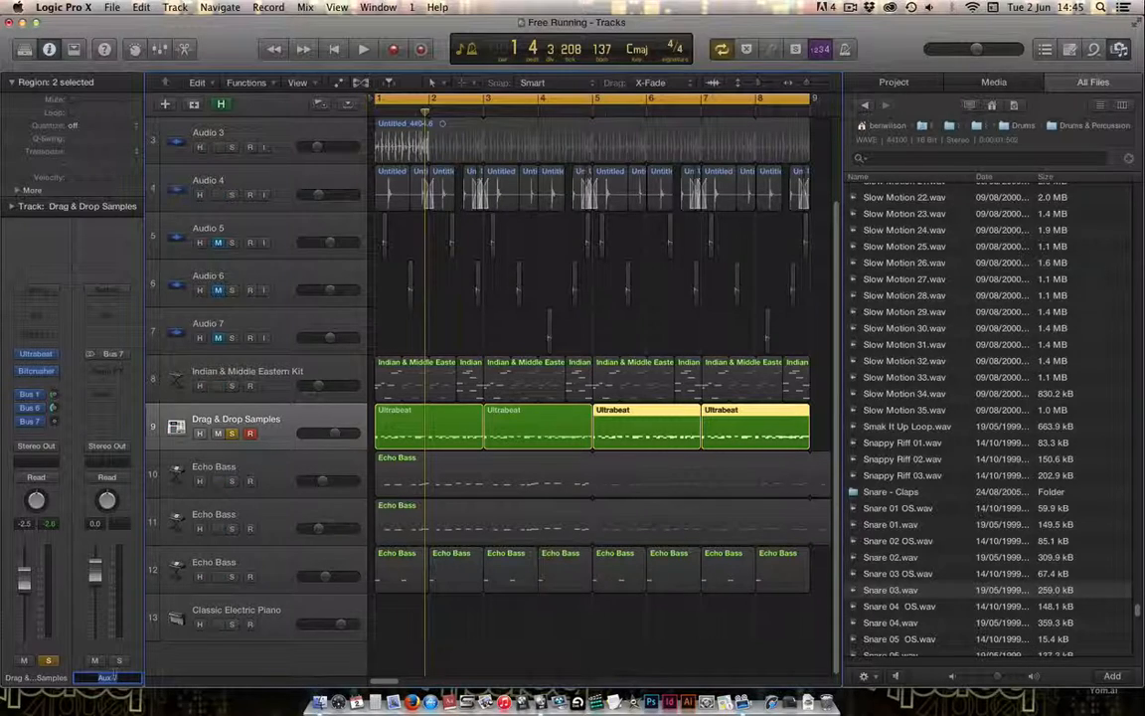
text(cho Sa)
key(BackSpace)
key(Return)
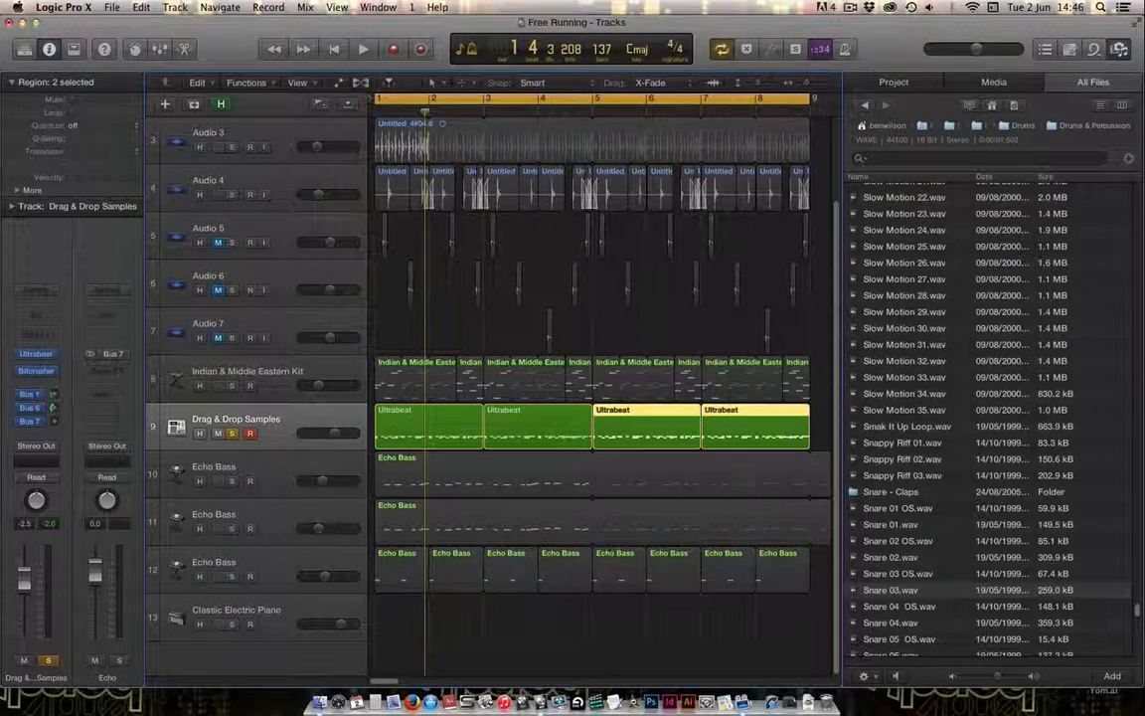
Solo and briefly play the Audio 3 track, and unsolo the Drag & Drop Samples track
click(232, 147)
key(space)
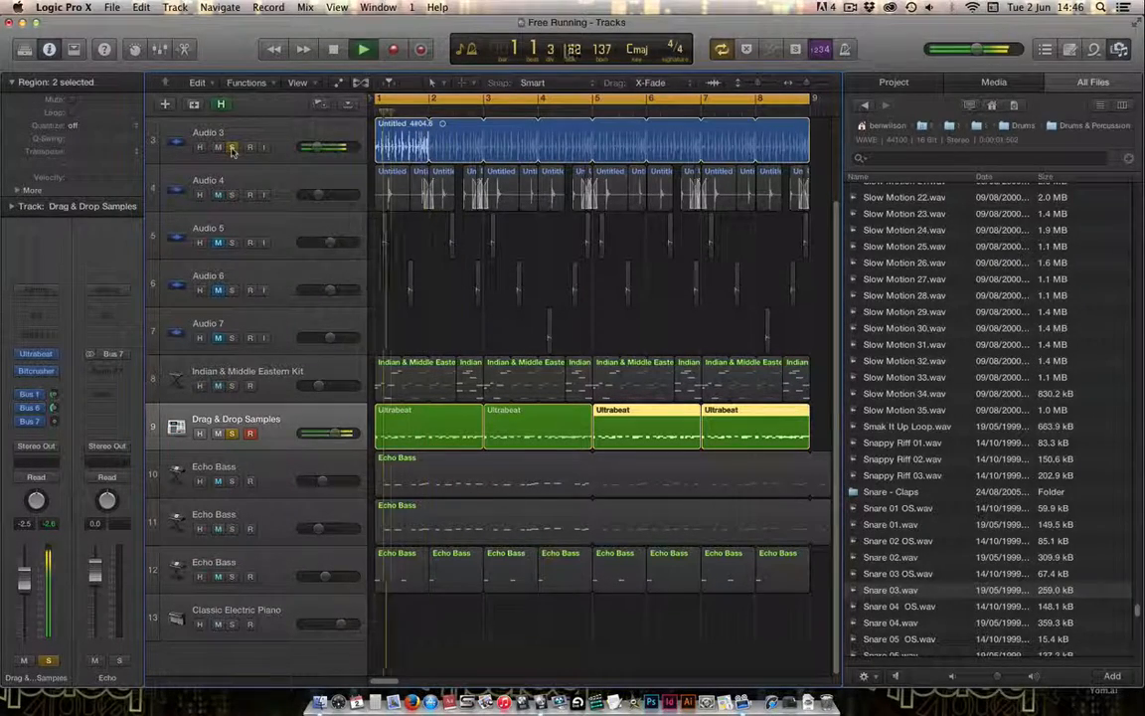
key(space)
click(298, 134)
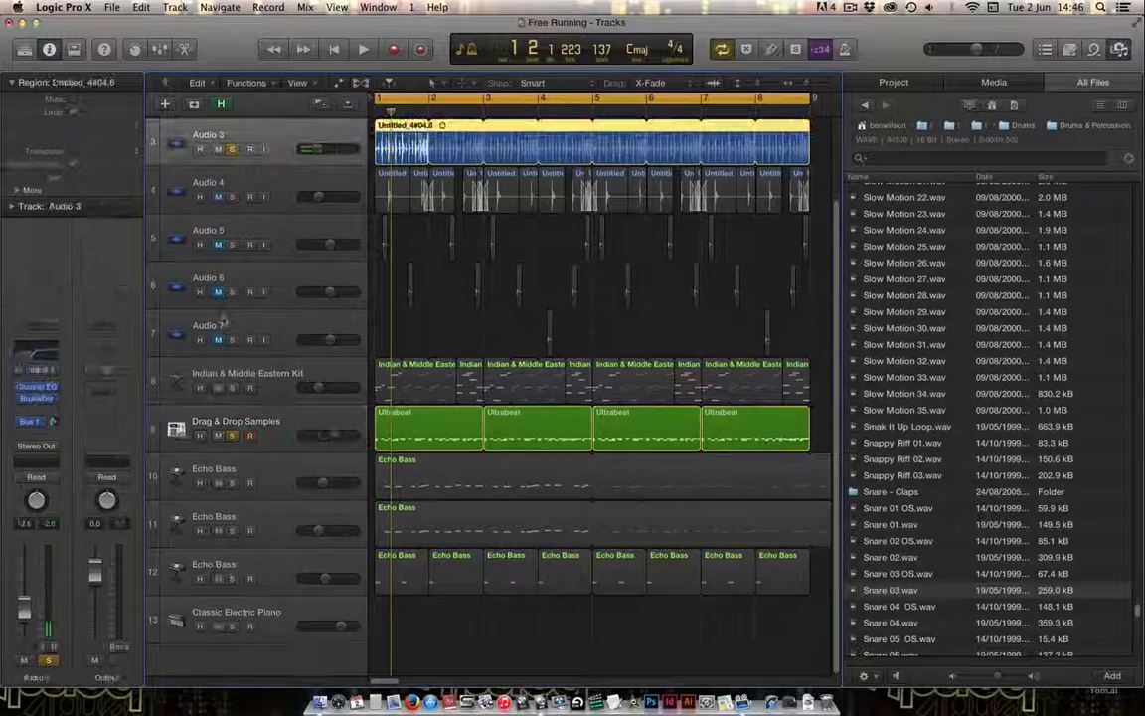
click(232, 435)
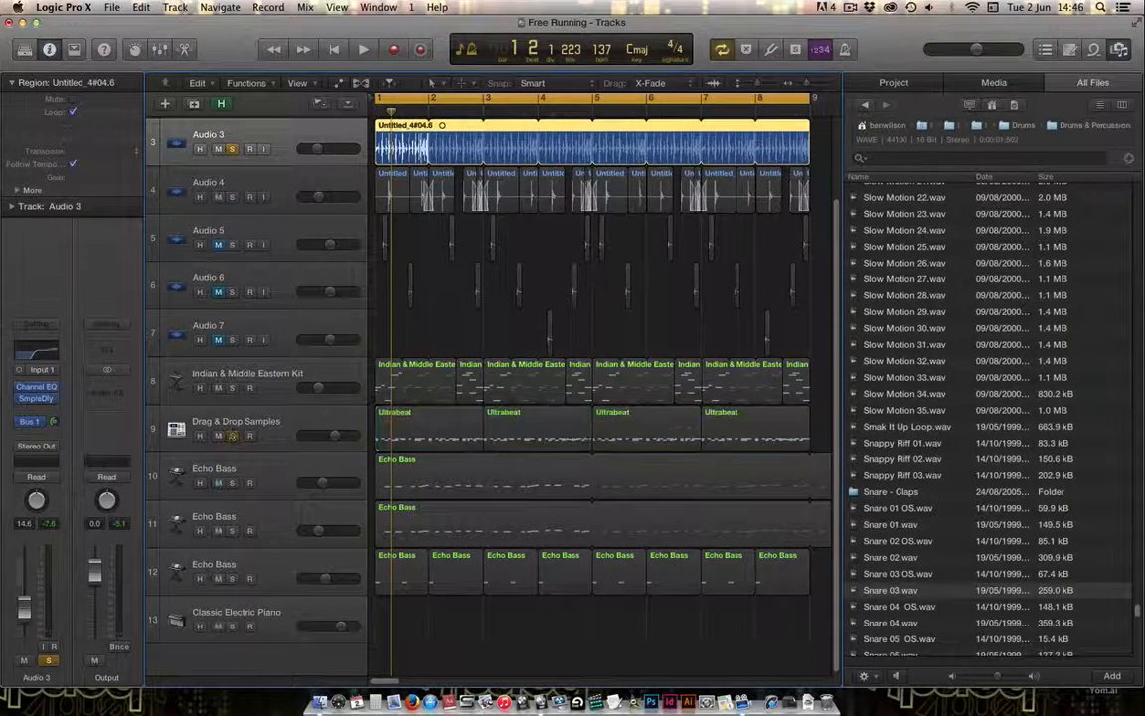
Rename the Audio 3 track as Shaker and select the Audio 4 track
double_click(212, 136)
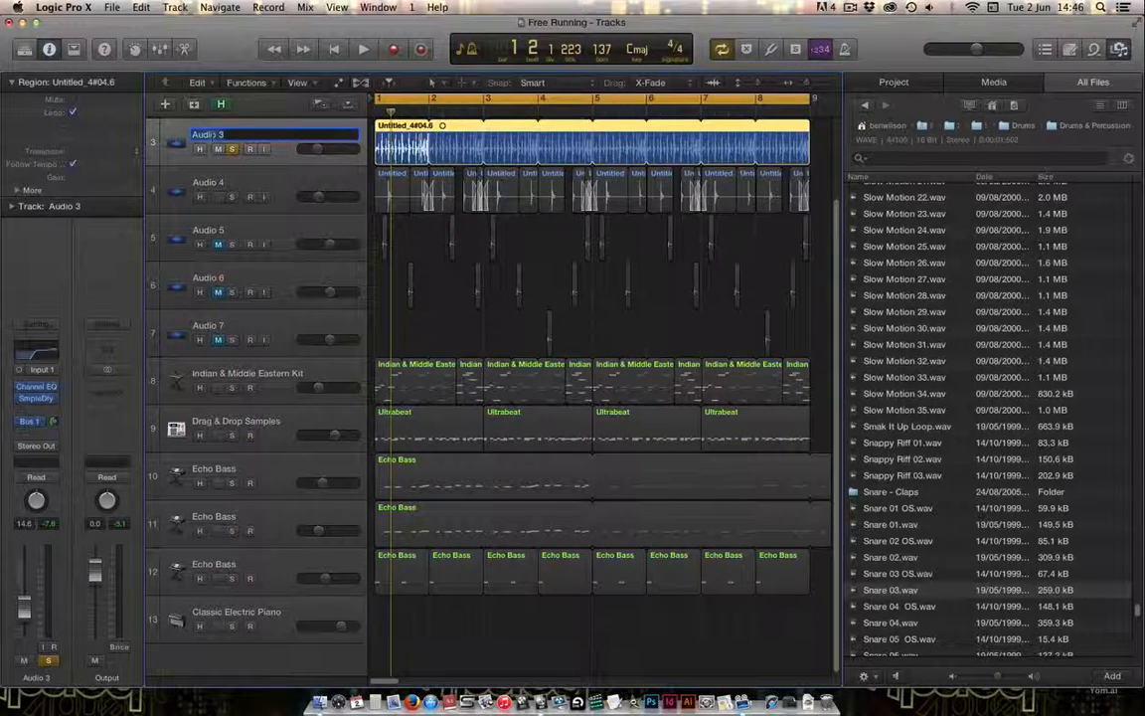
text(Slaker)
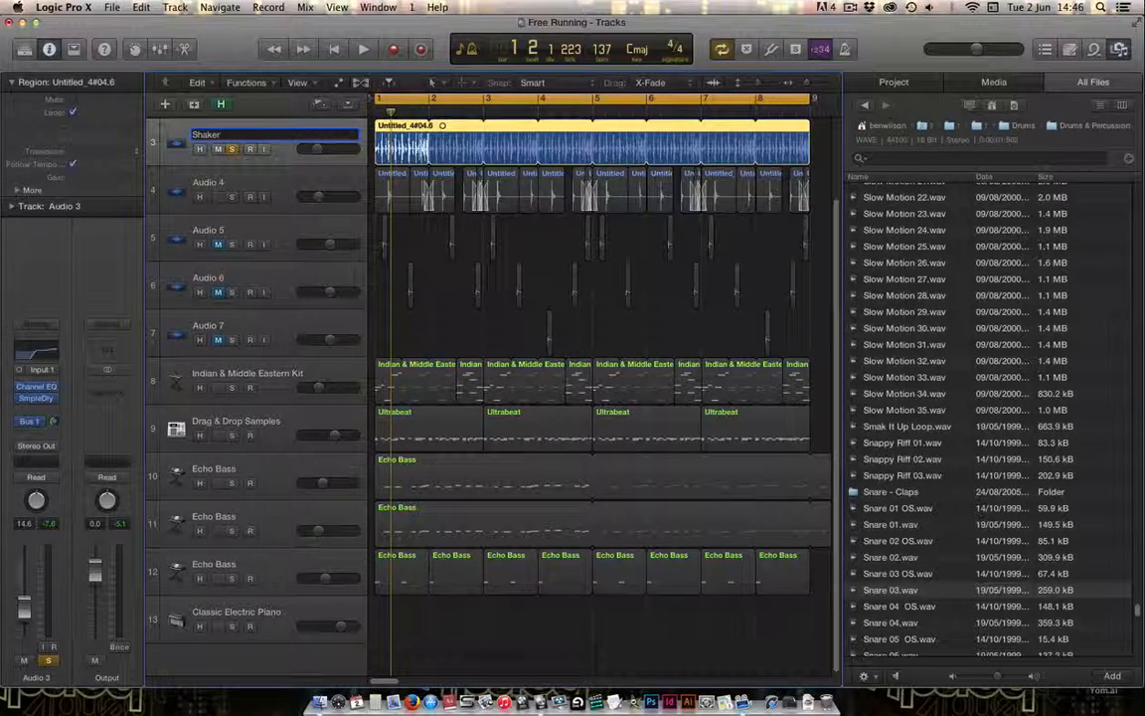
key(Return)
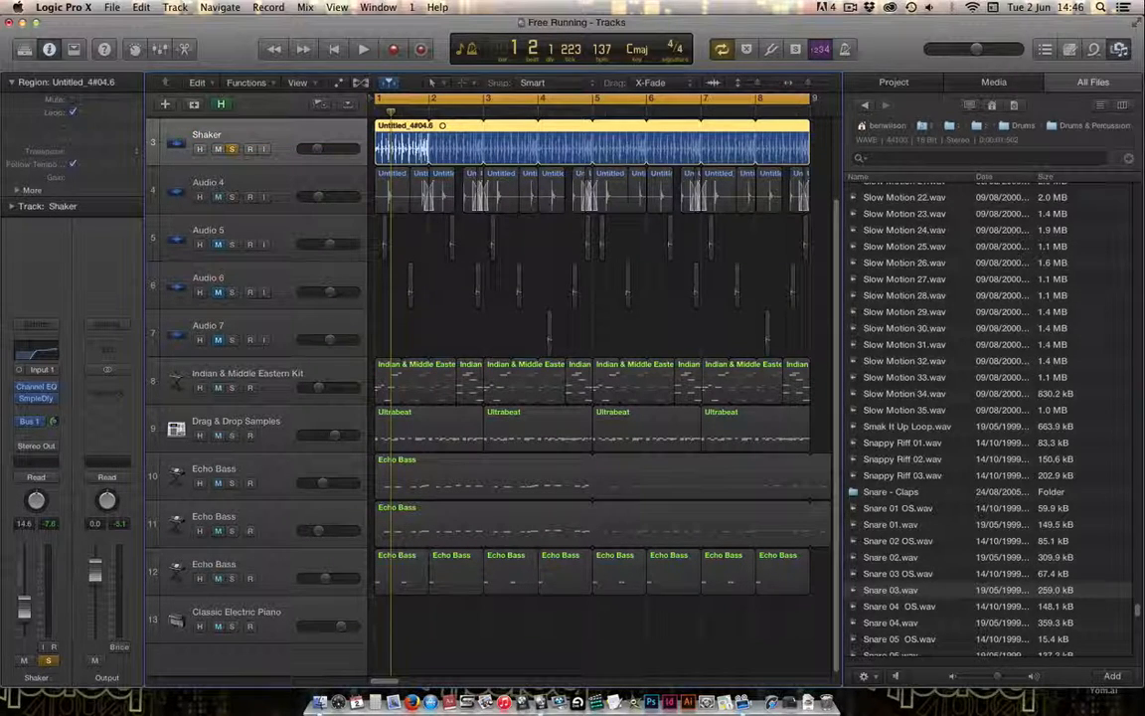
click(216, 182)
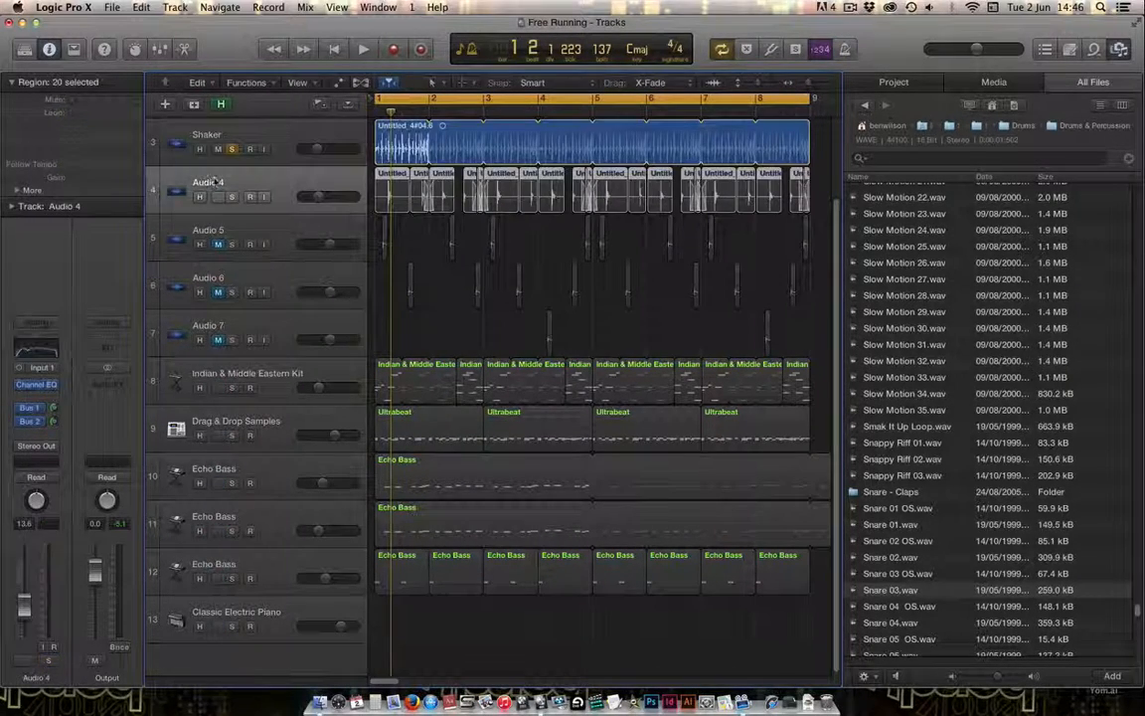
Rename the Audio 4 track as Bottle Pop
double_click(217, 182)
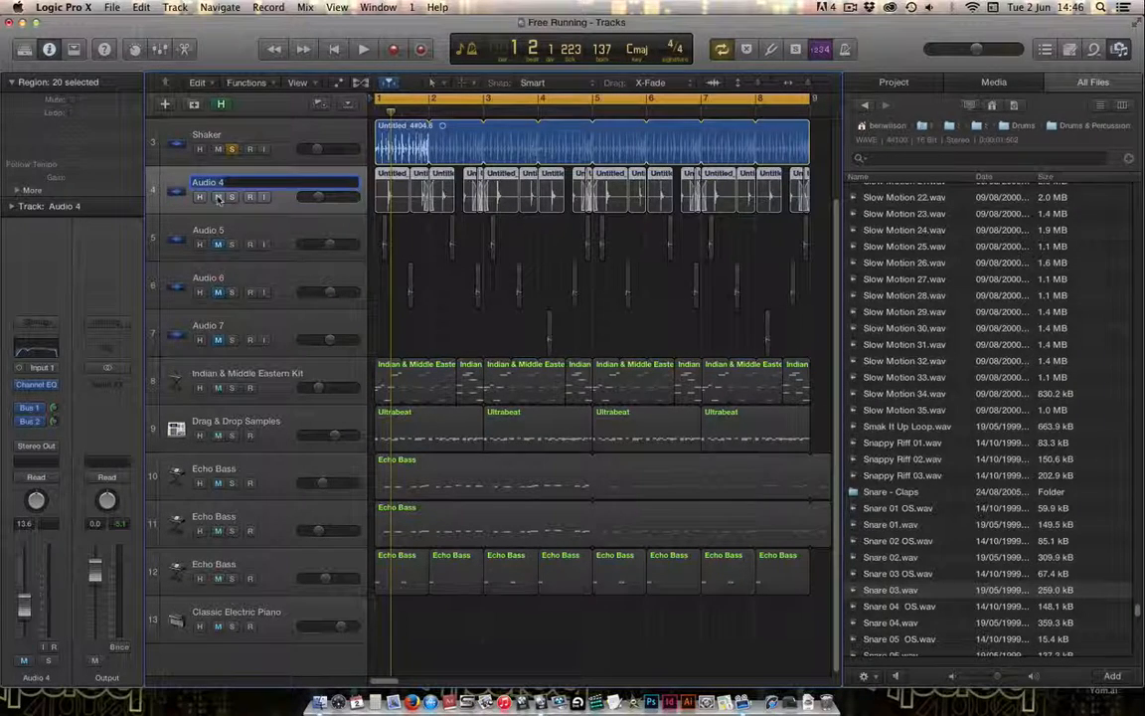
text(Bott)
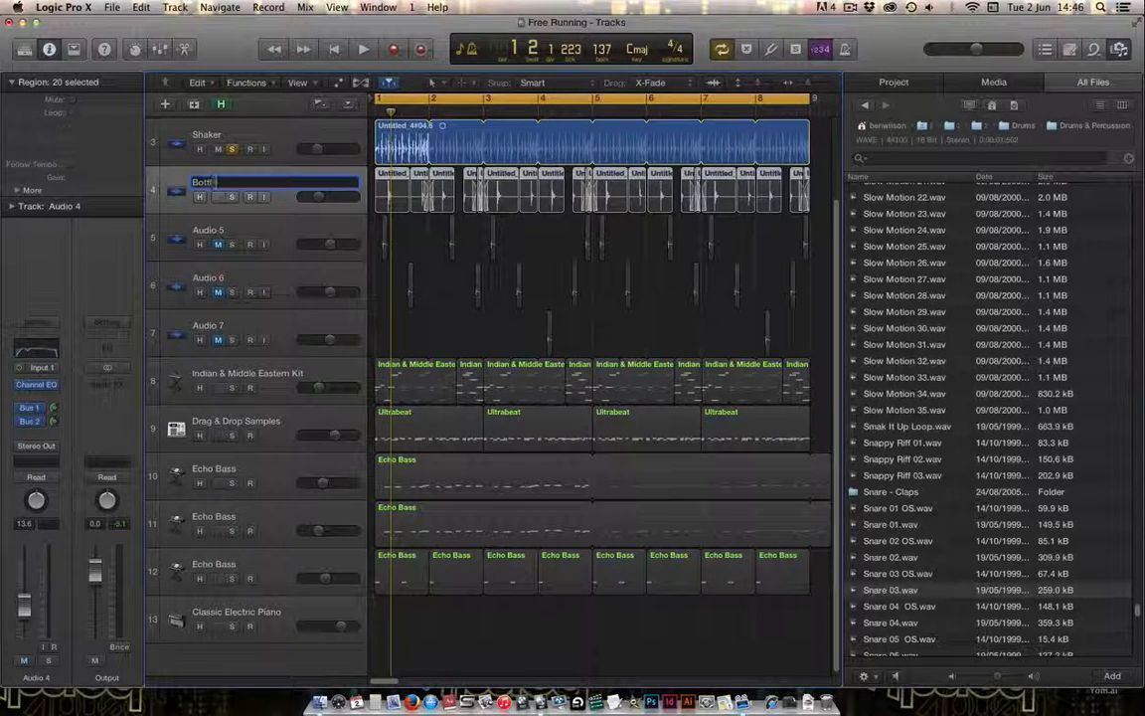
text(le Pop)
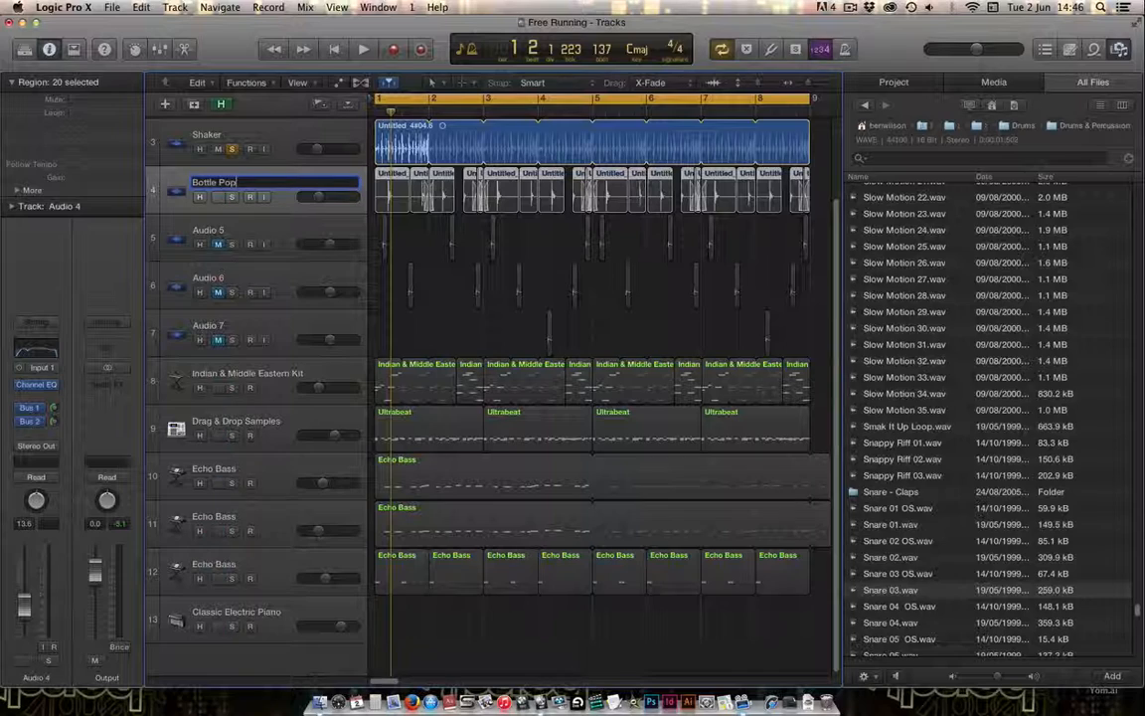
key(Return)
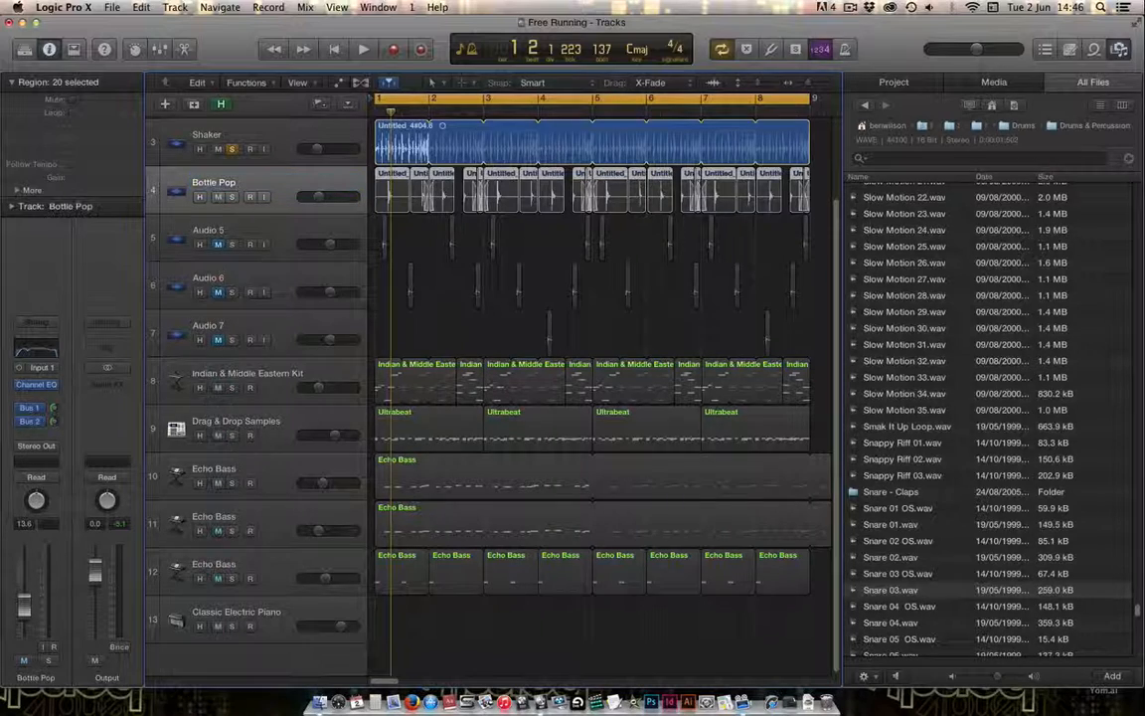
Rename the Audio 5 track as Bell 1
click(224, 231)
double_click(221, 230)
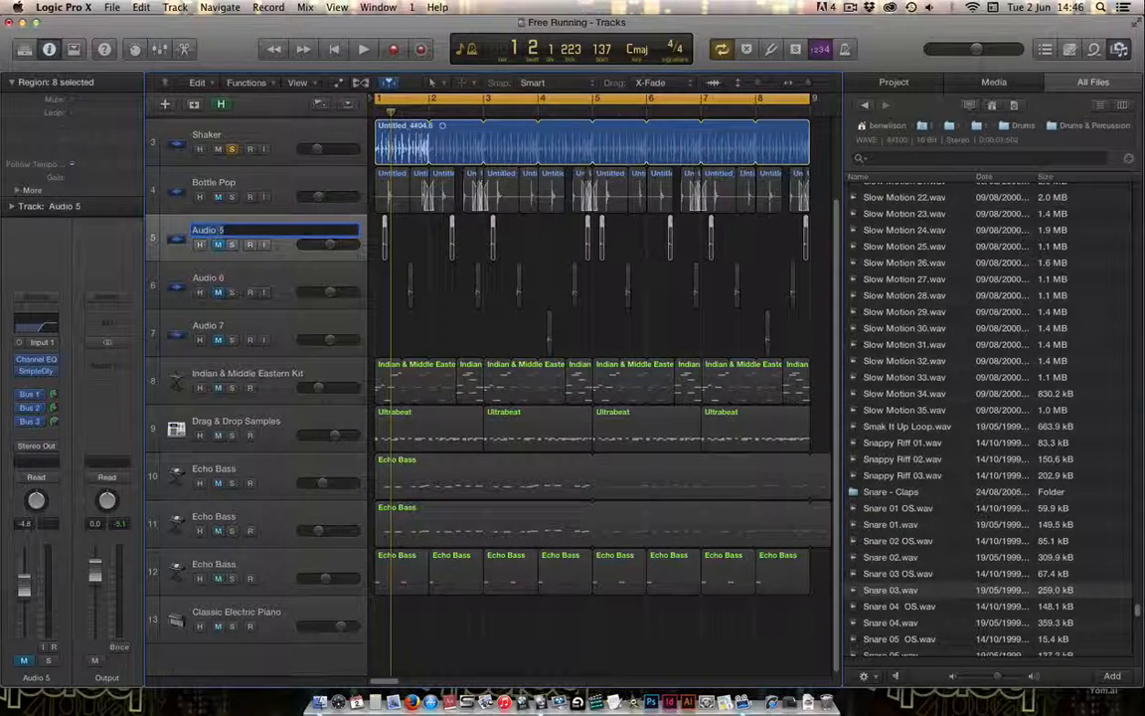
text(Bell )
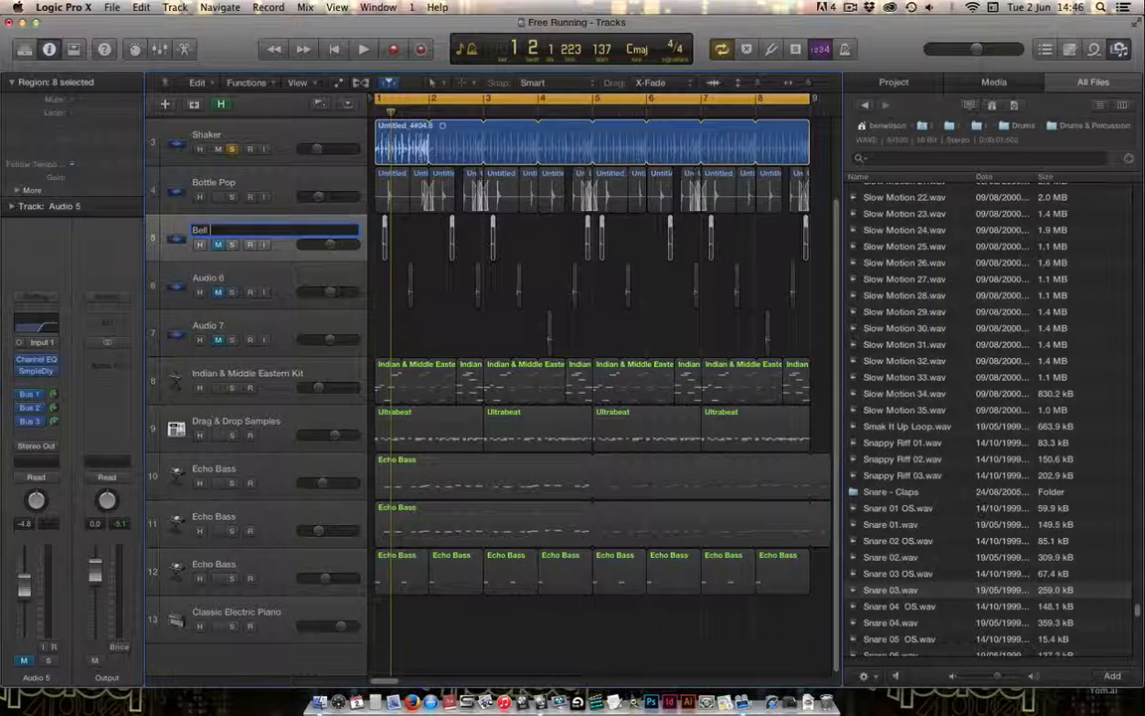
text(1)
key(Return)
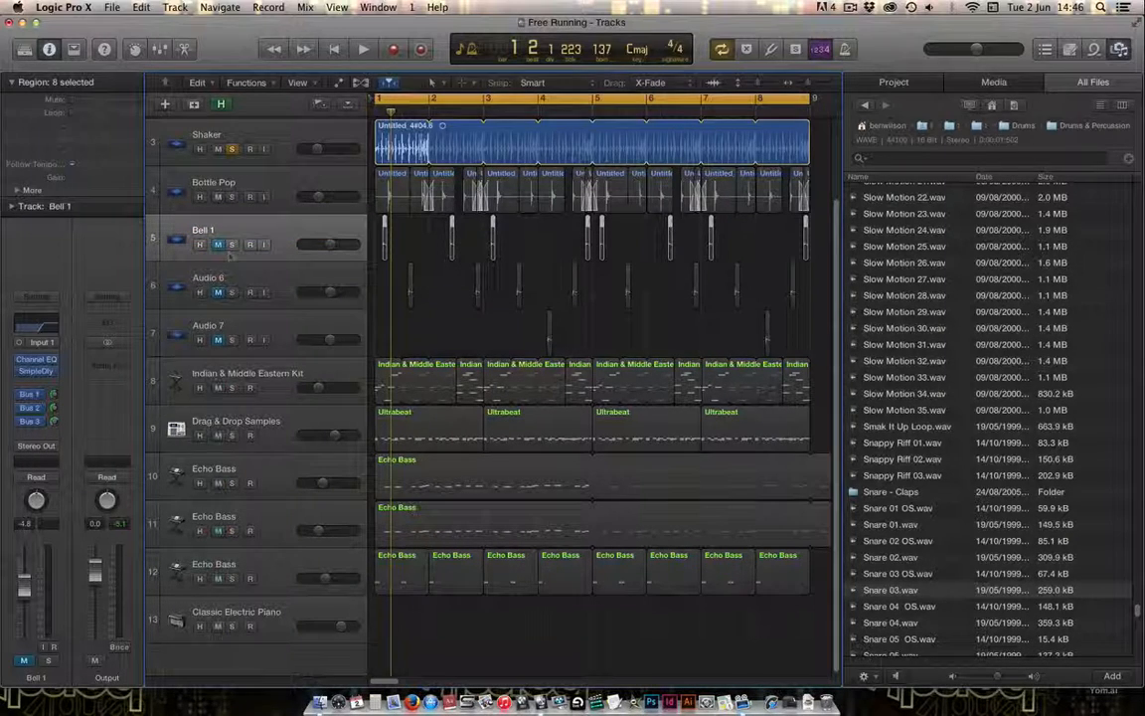
Rename the Audio 6 track as Bell 2
click(221, 277)
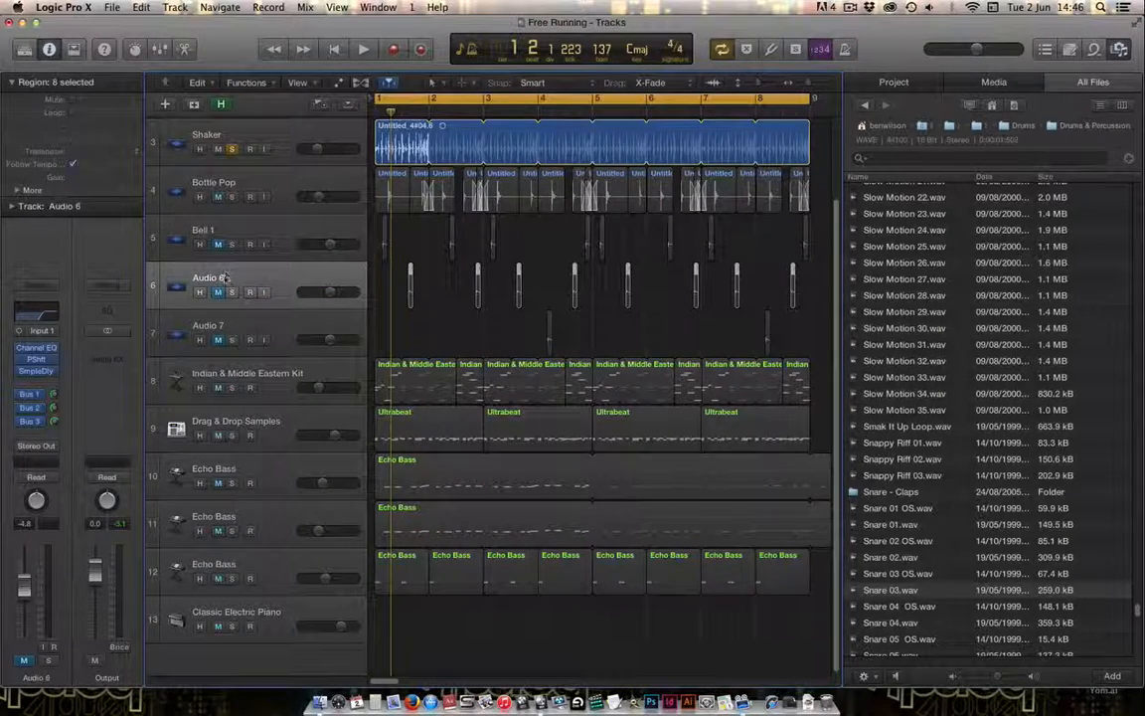
double_click(220, 278)
text(Au)
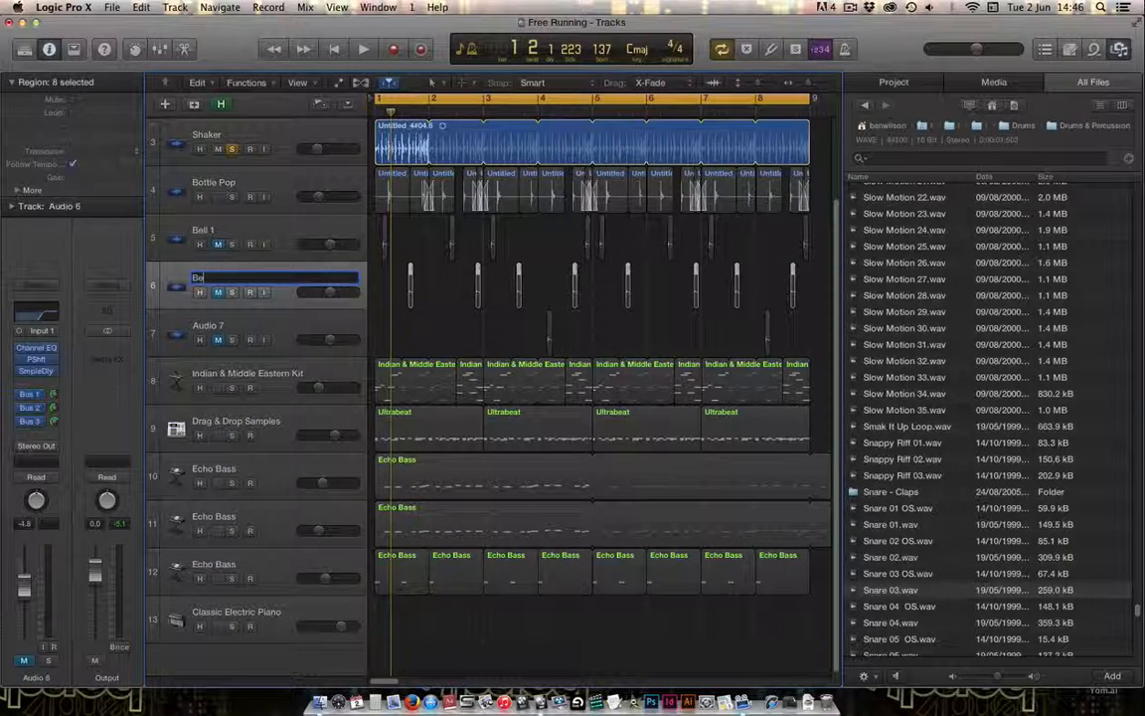
text(ll 2)
key(Return)
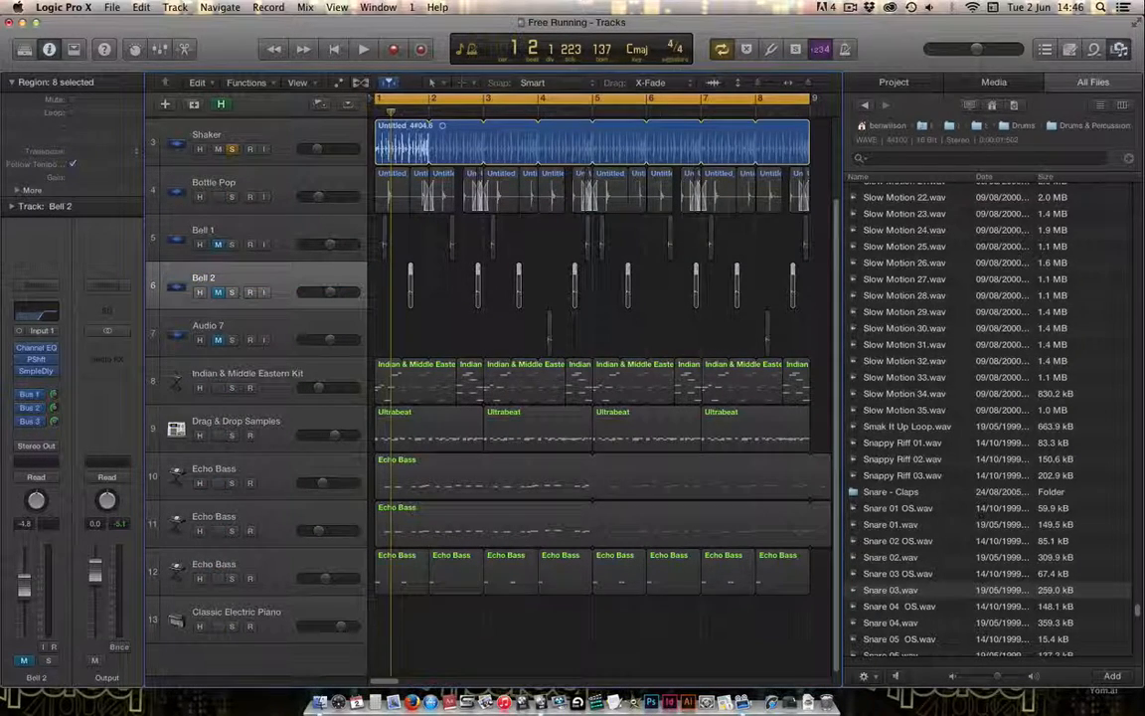
Rename the Audio 7 track as Bell 3
click(218, 328)
double_click(220, 327)
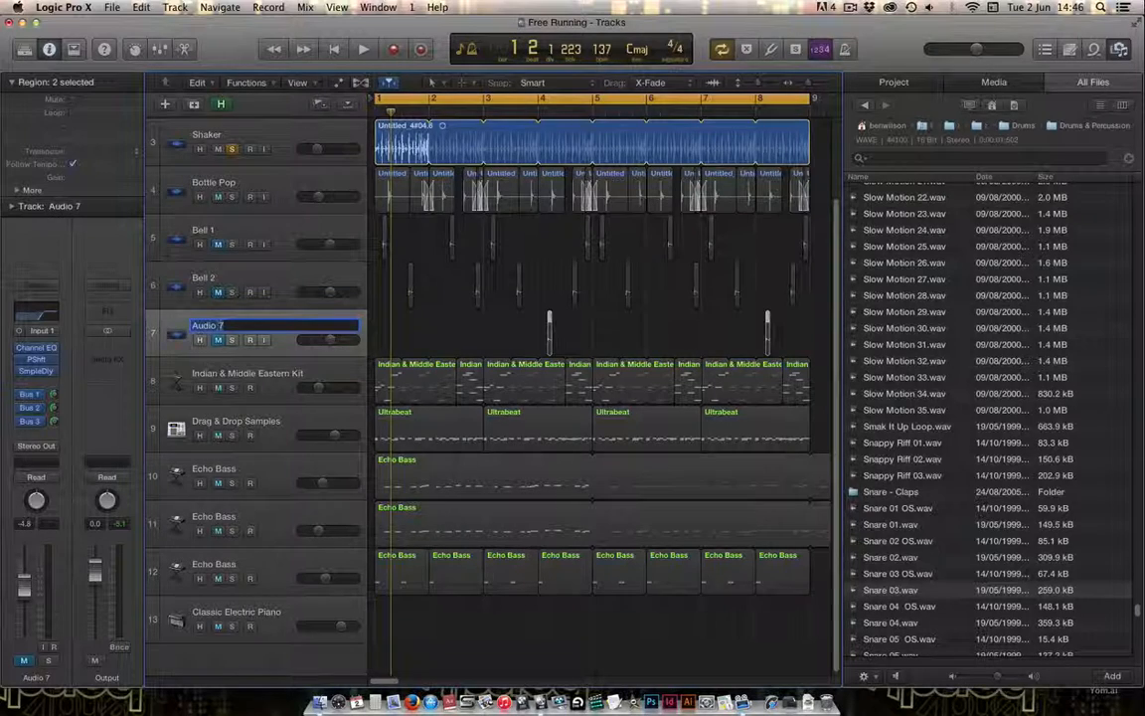
text(B)
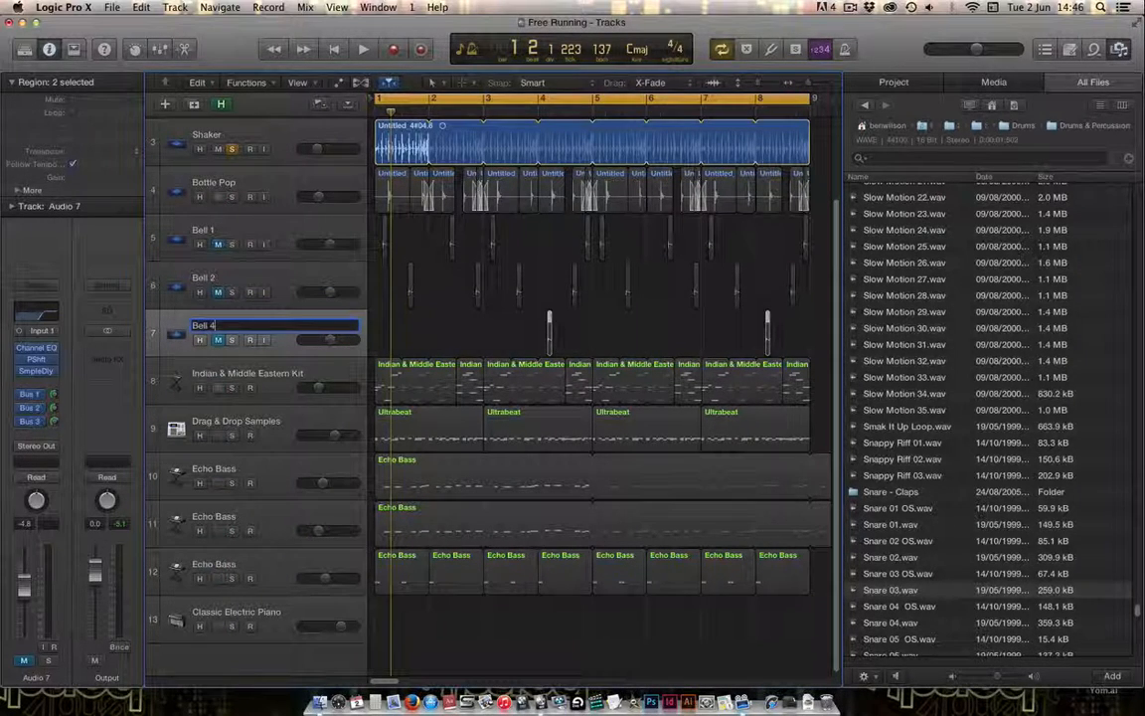
text(ell 4)
key(BackSpace)
text(3)
key(Return)
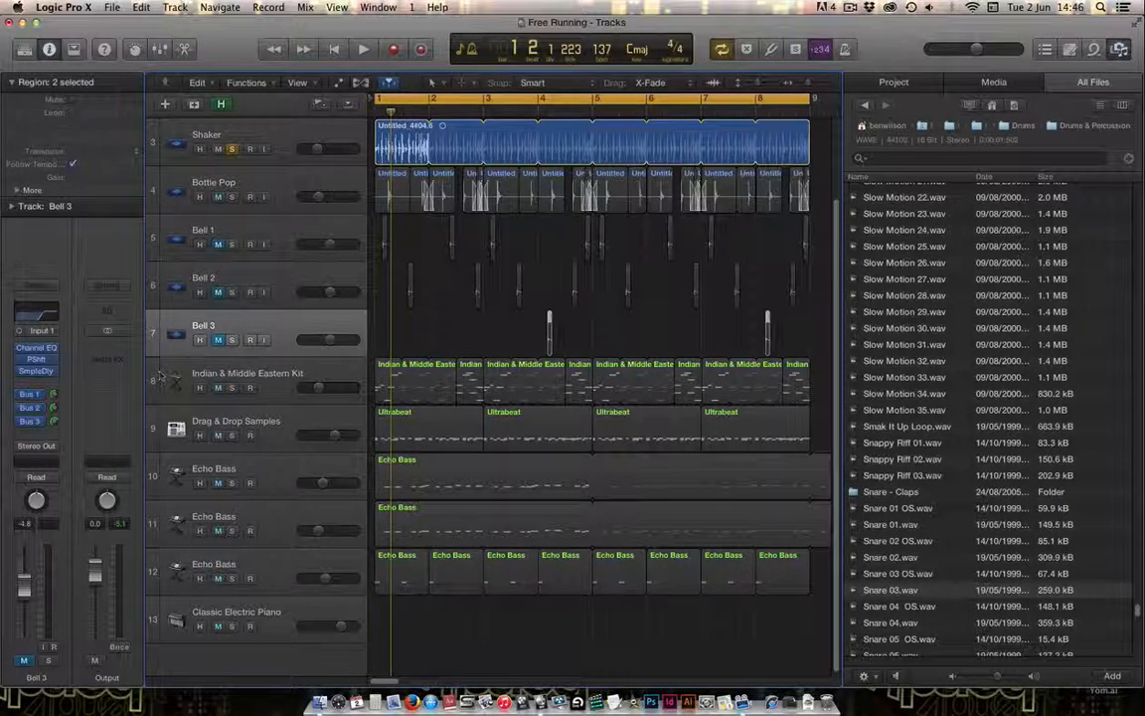
Select the Drag & Drop Samples track and insert a stereo Echo delay plug-in on the Output channel
click(159, 428)
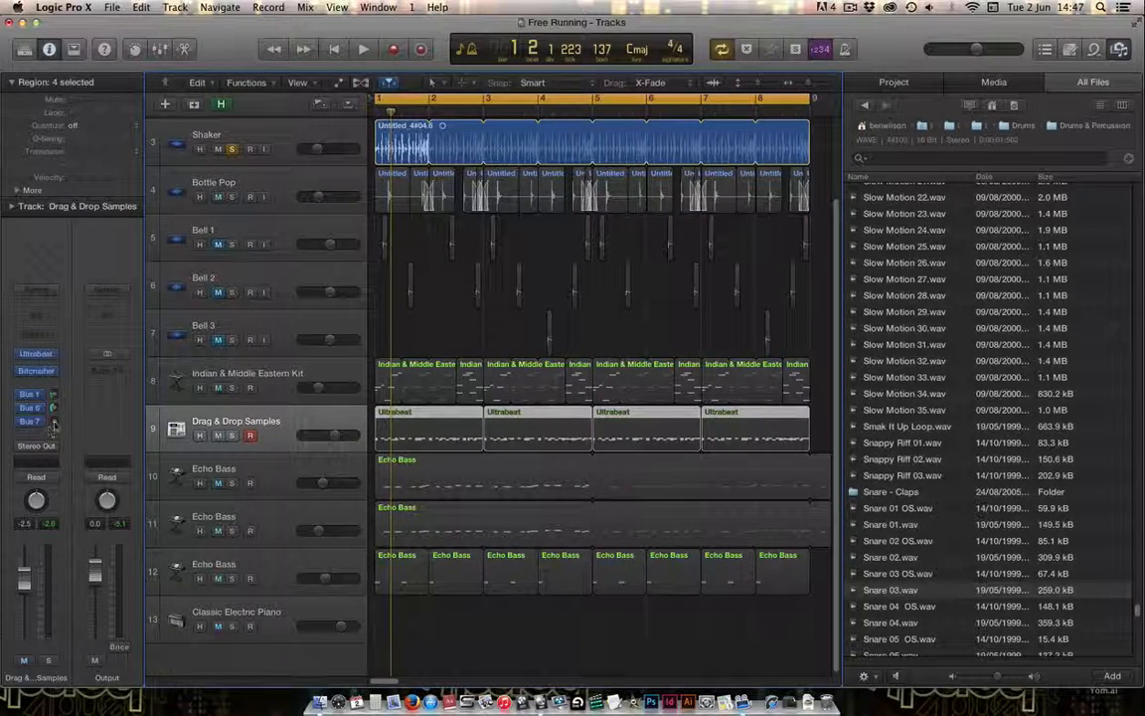
click(107, 372)
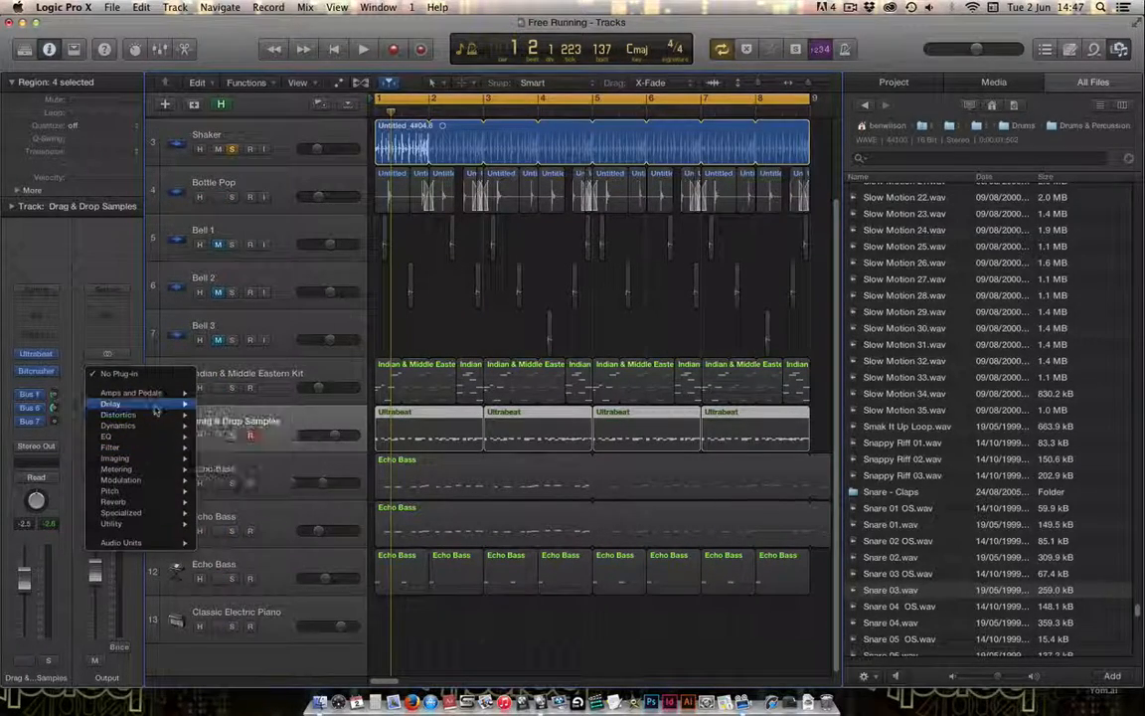
mouse_move(139, 403)
mouse_move(227, 414)
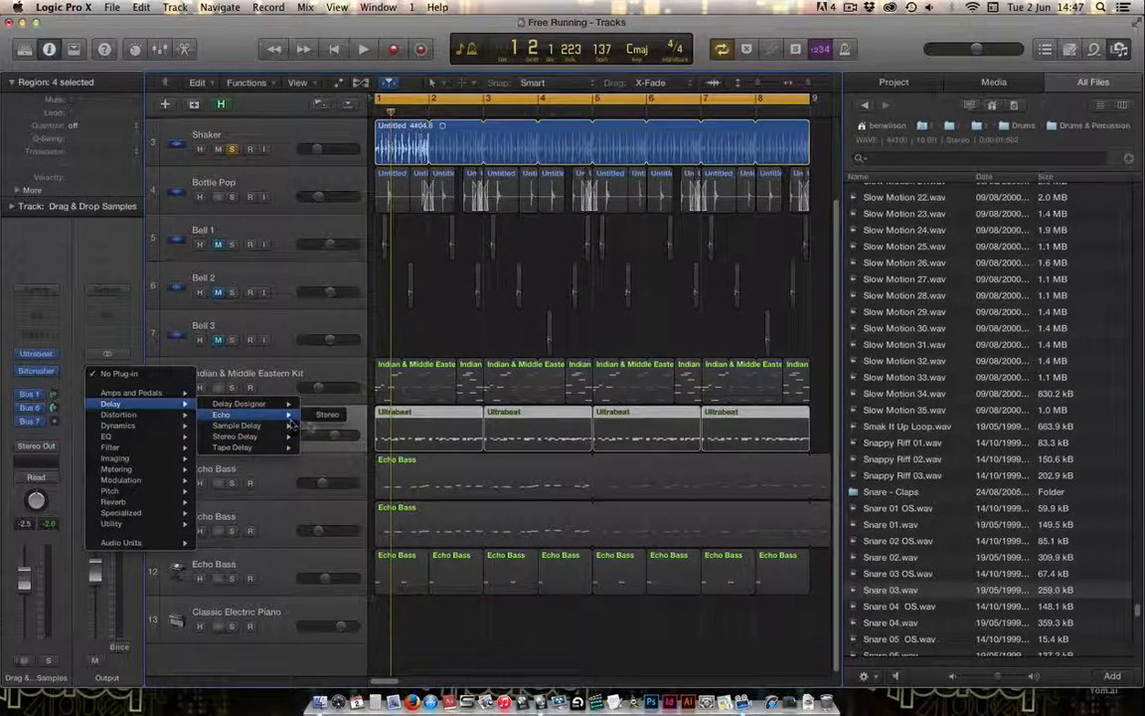
click(318, 414)
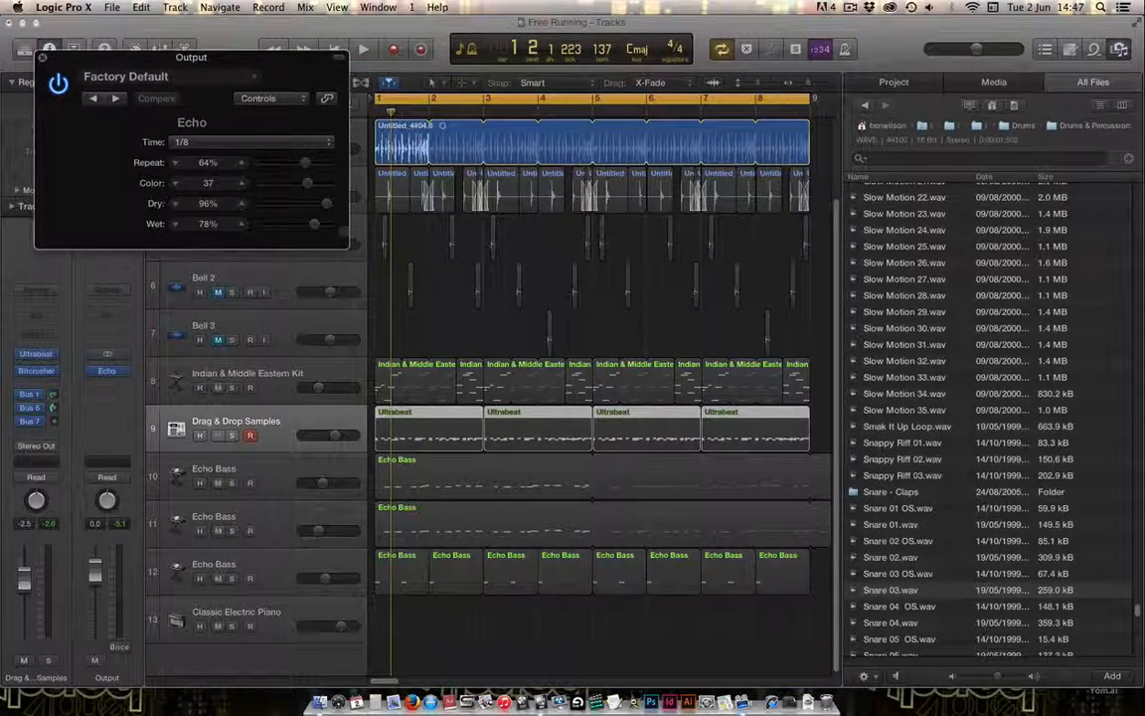
Set the Drag & Drop Samples track's Bus 7 send to its default level, play the loop, and close the Echo plug-in window
alt+click(55, 423)
key(space)
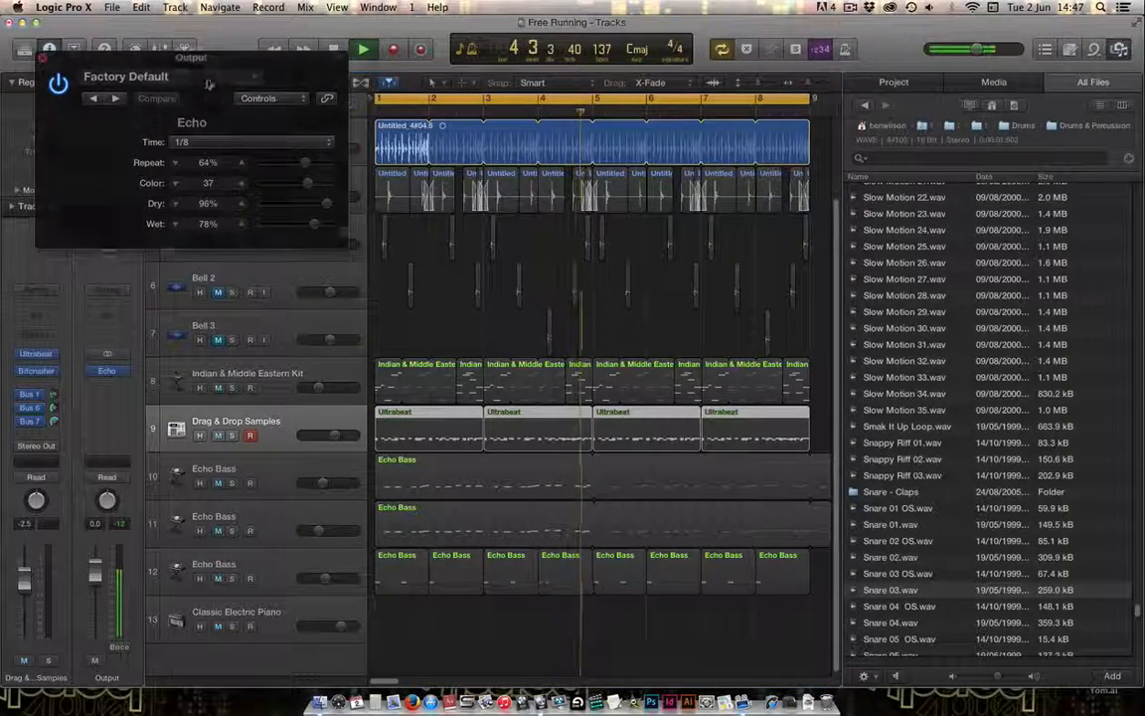
click(43, 60)
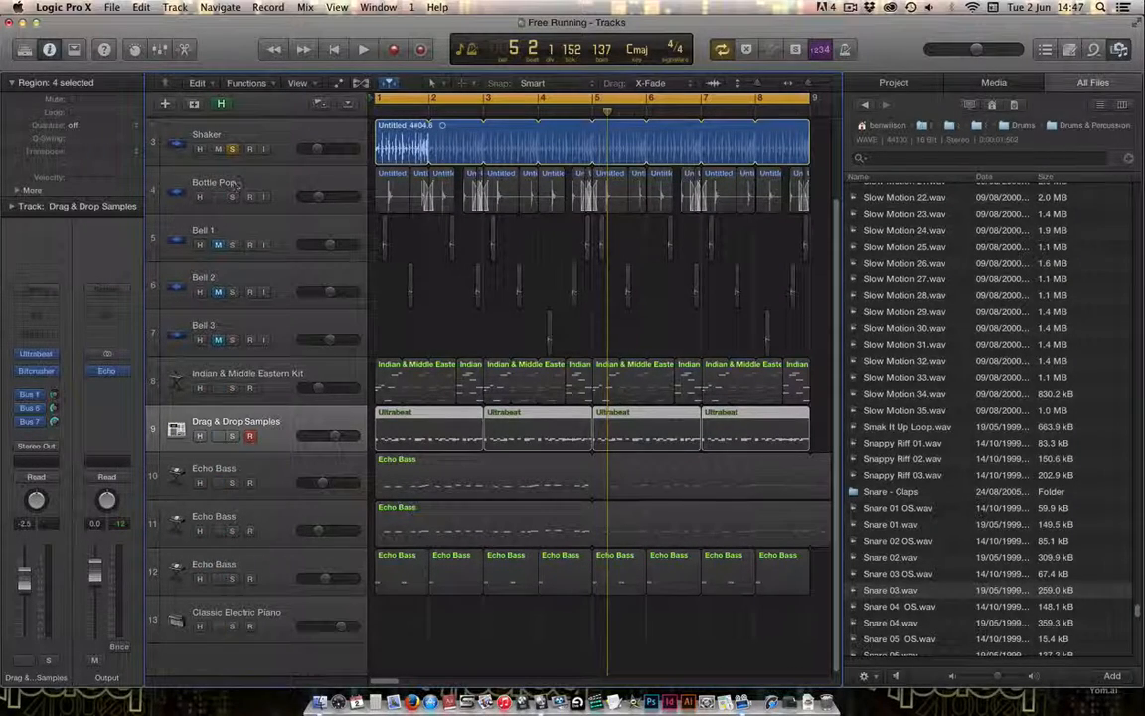
Unsolo the Shaker track, play the full mix from the start, and clear the Output channel's peak reading
click(232, 149)
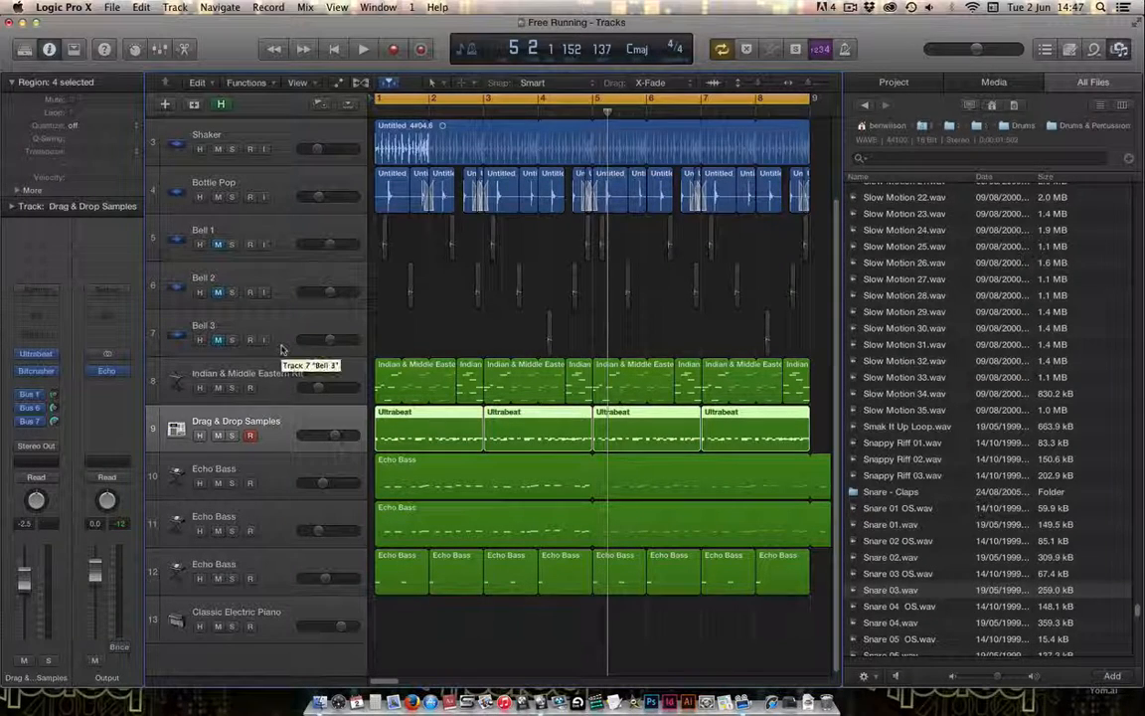
key(space)
key(Return)
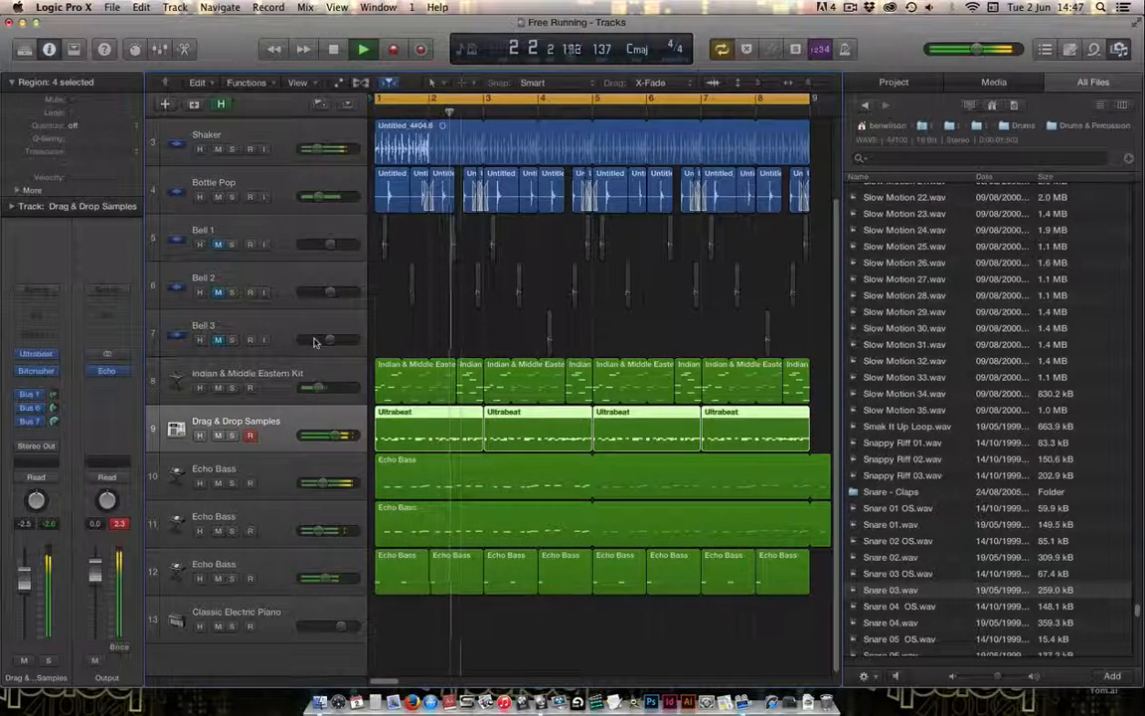
key(space)
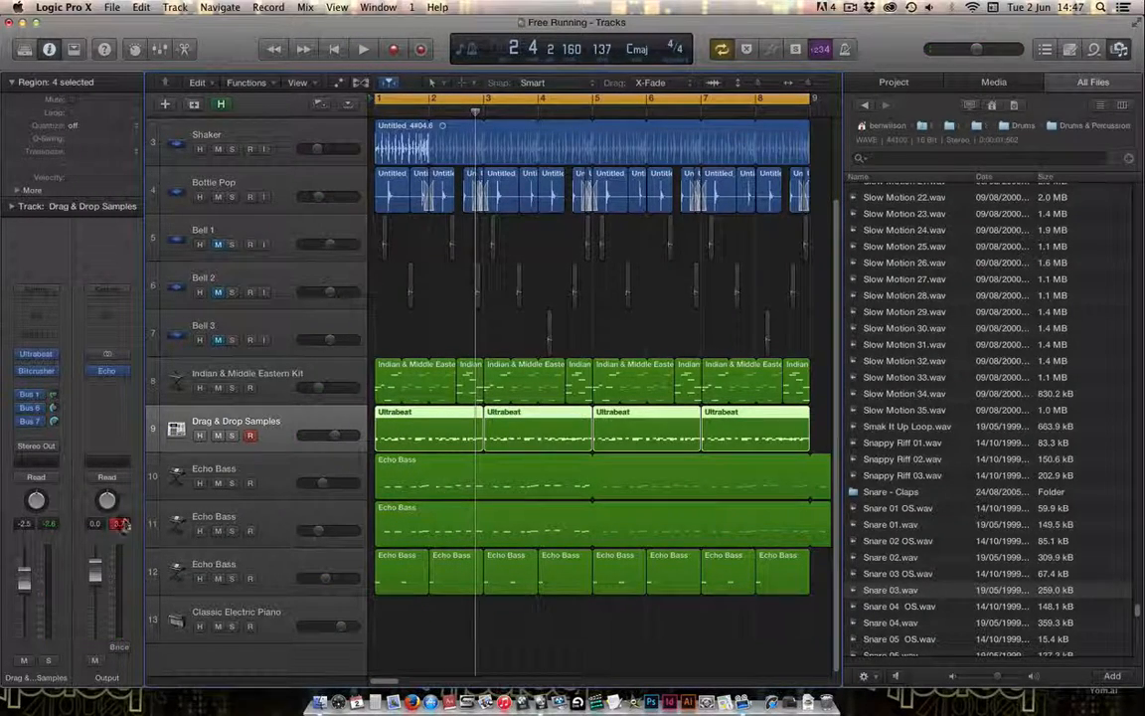
click(122, 525)
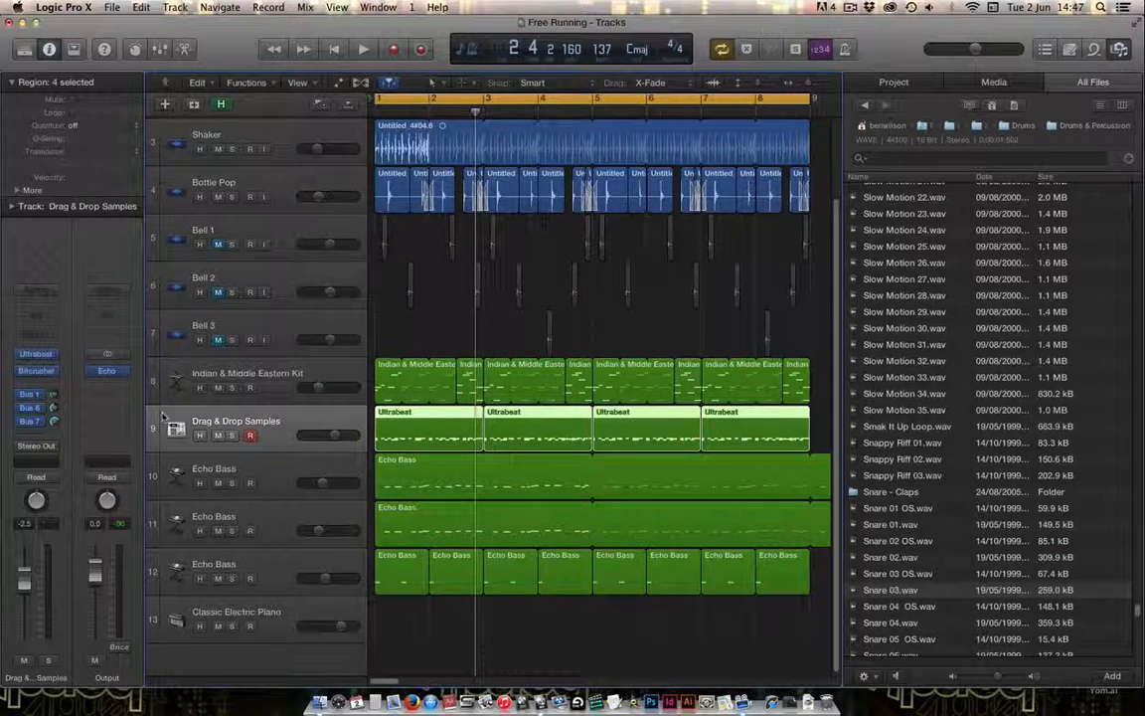
Move the Echo plug-in from the Output channel to the Echo auxiliary channel in the mixer, and close the mixer
key(x)
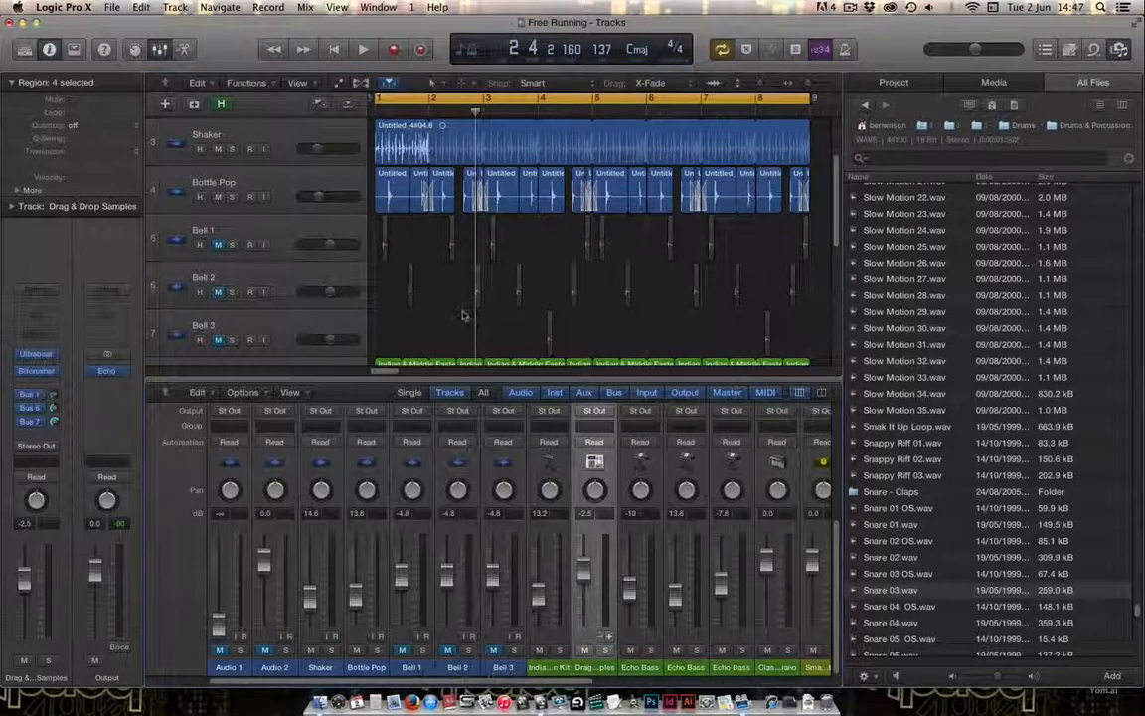
drag(518, 379, 549, 213)
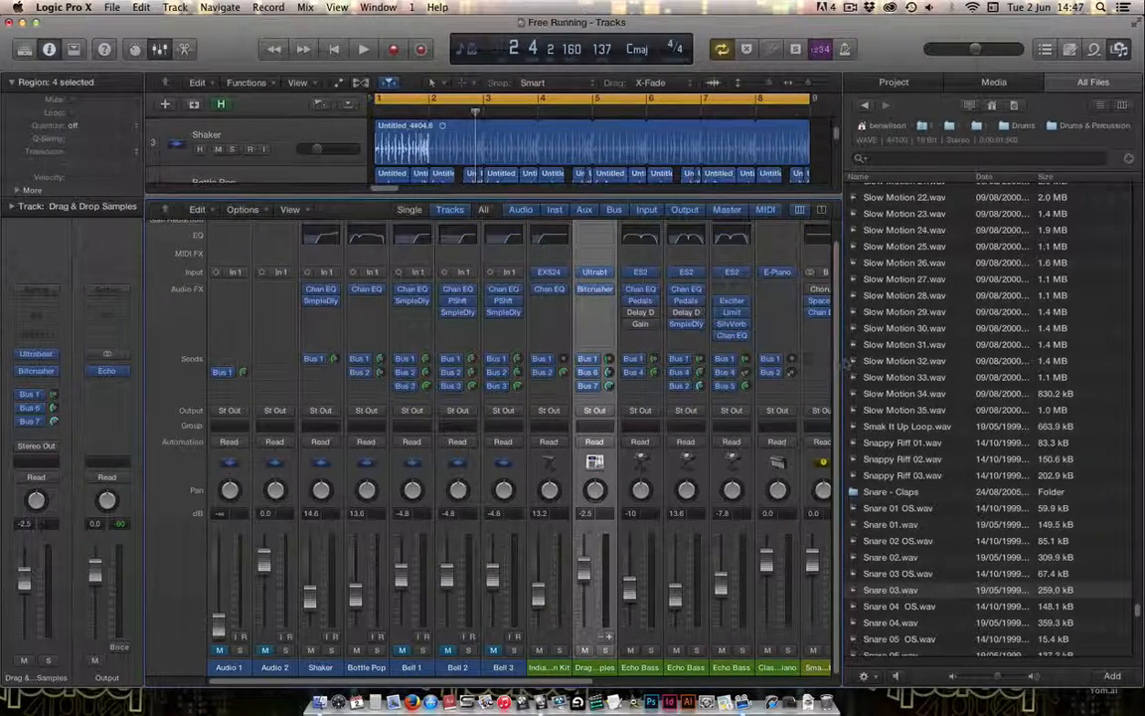
key(f)
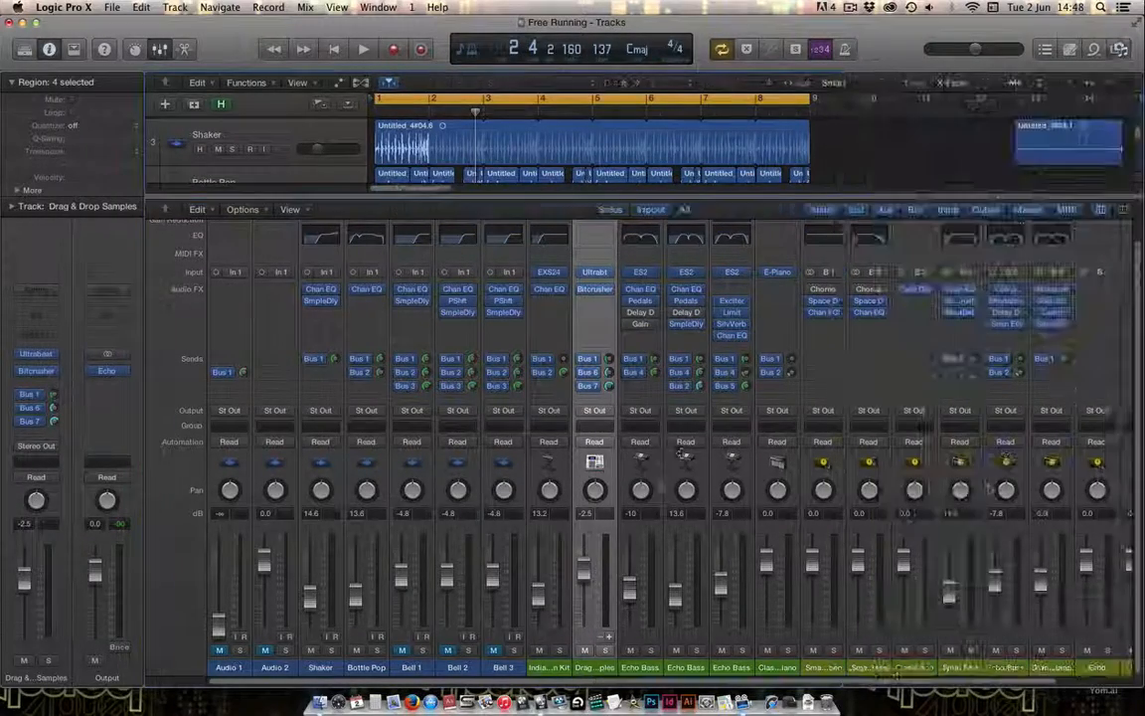
scroll(565, 684, right, 4)
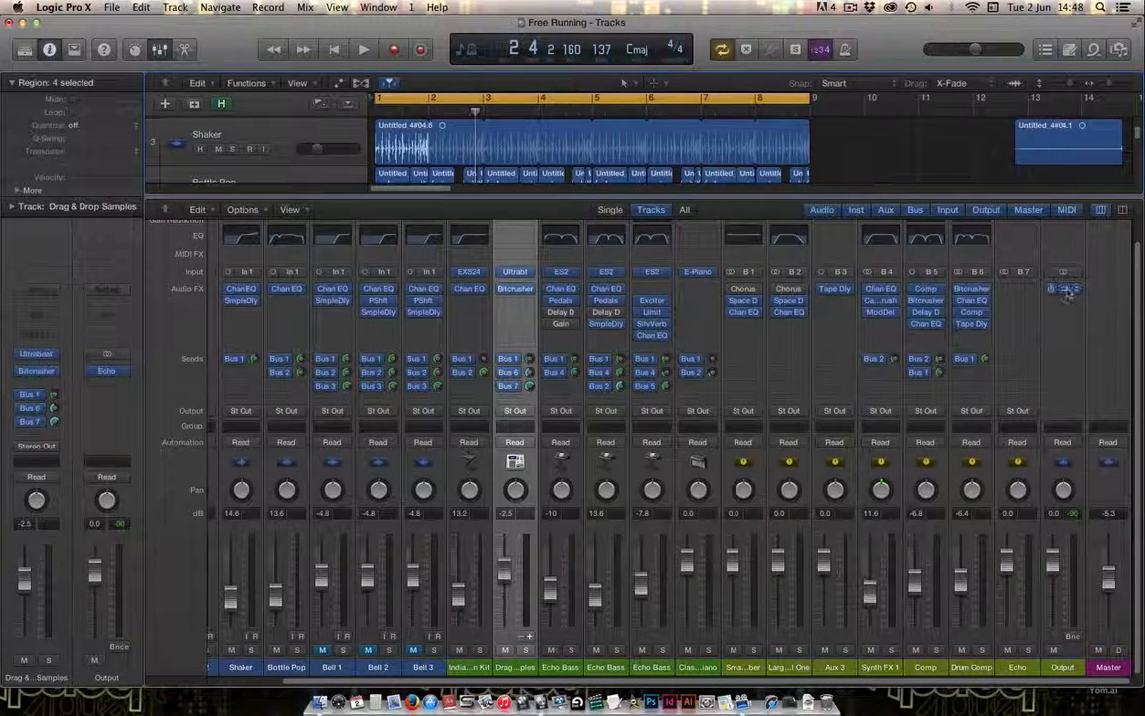
drag(1070, 289, 1024, 291)
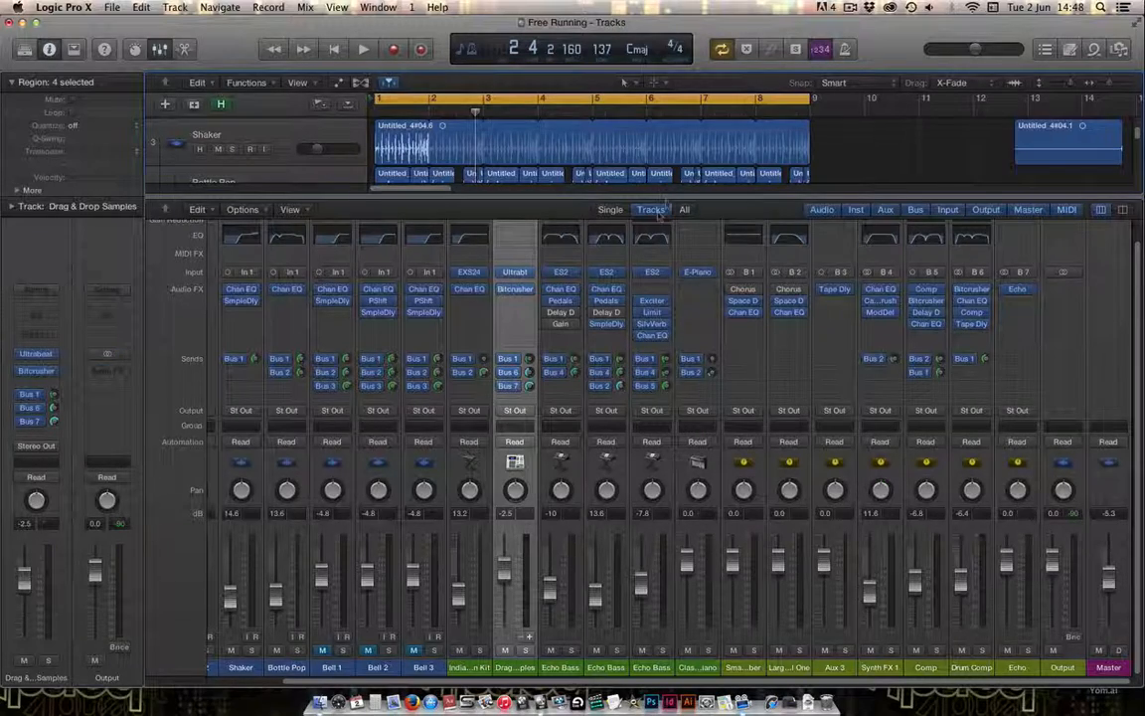
key(x)
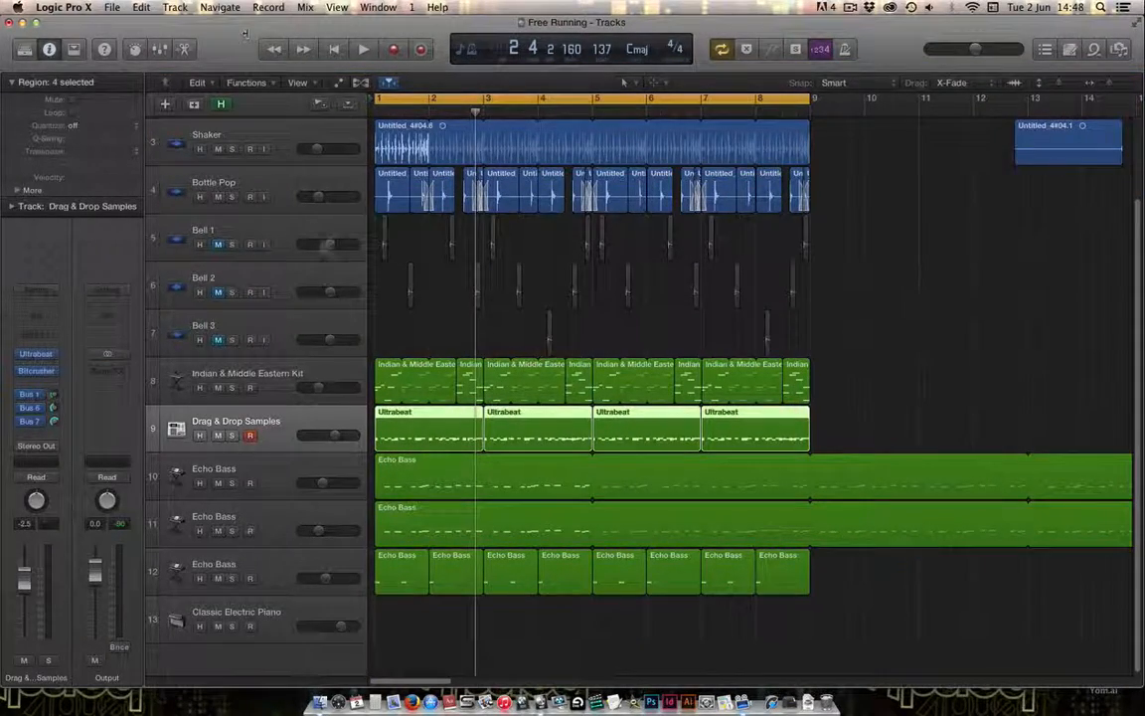
Solo and play the Drag & Drop Samples track, and set the Echo auxiliary plug-in's delay time to dotted 1/8
click(231, 436)
key(space)
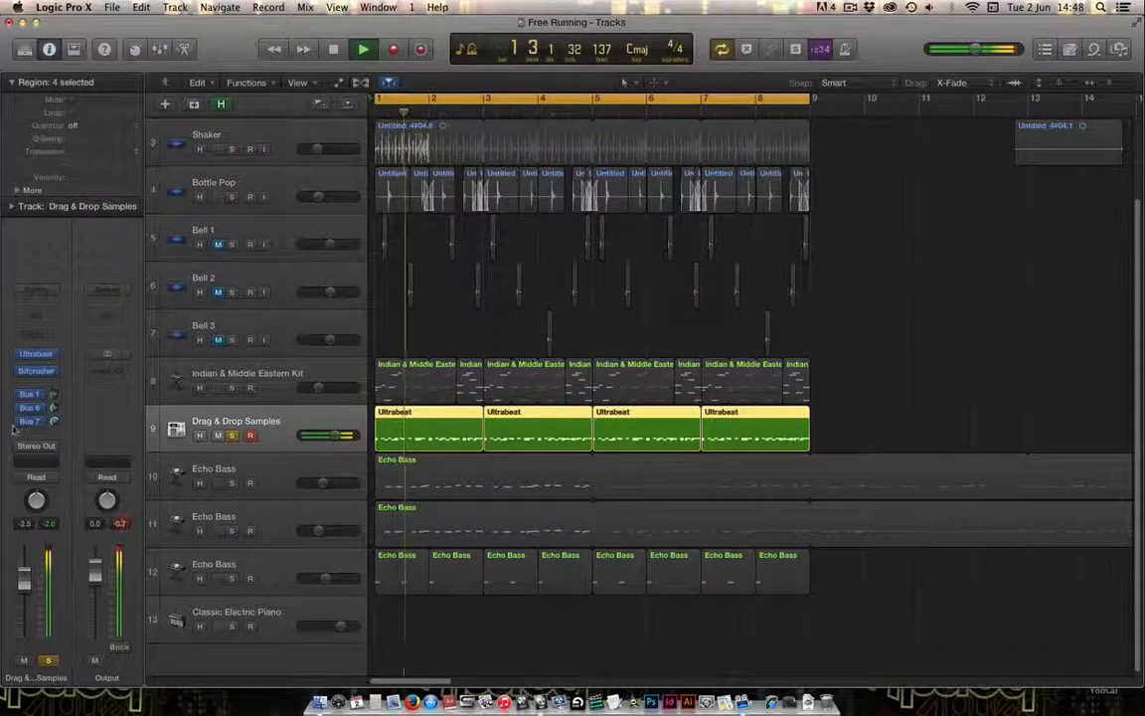
click(31, 422)
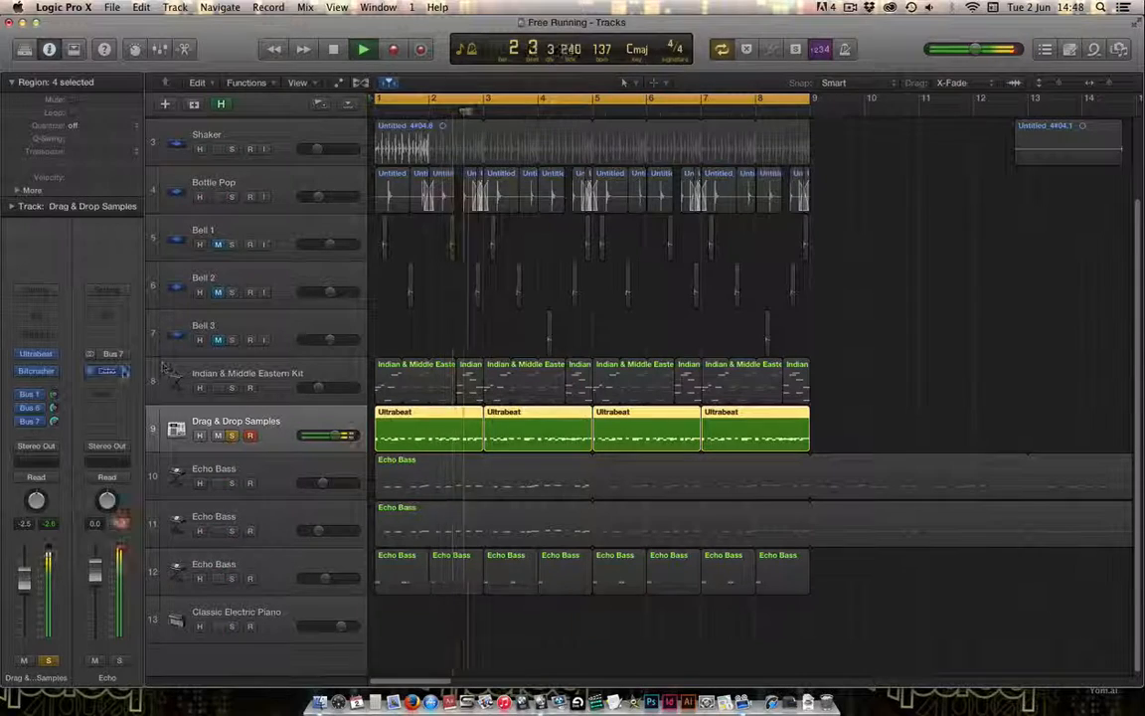
click(108, 372)
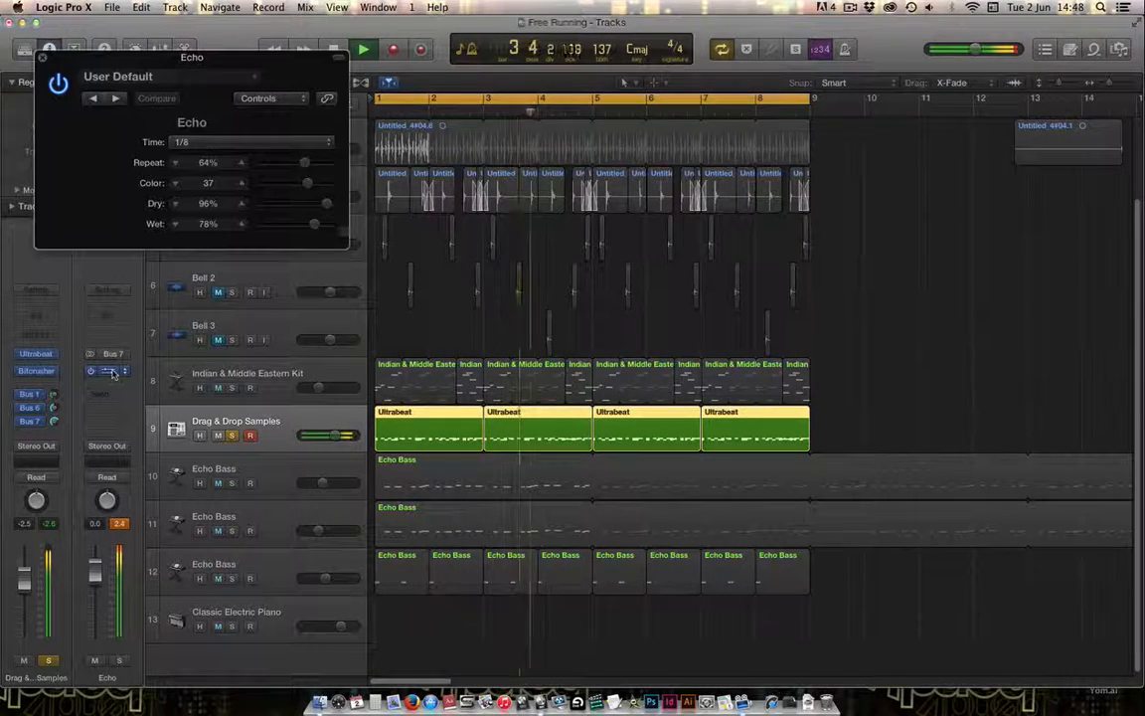
click(219, 147)
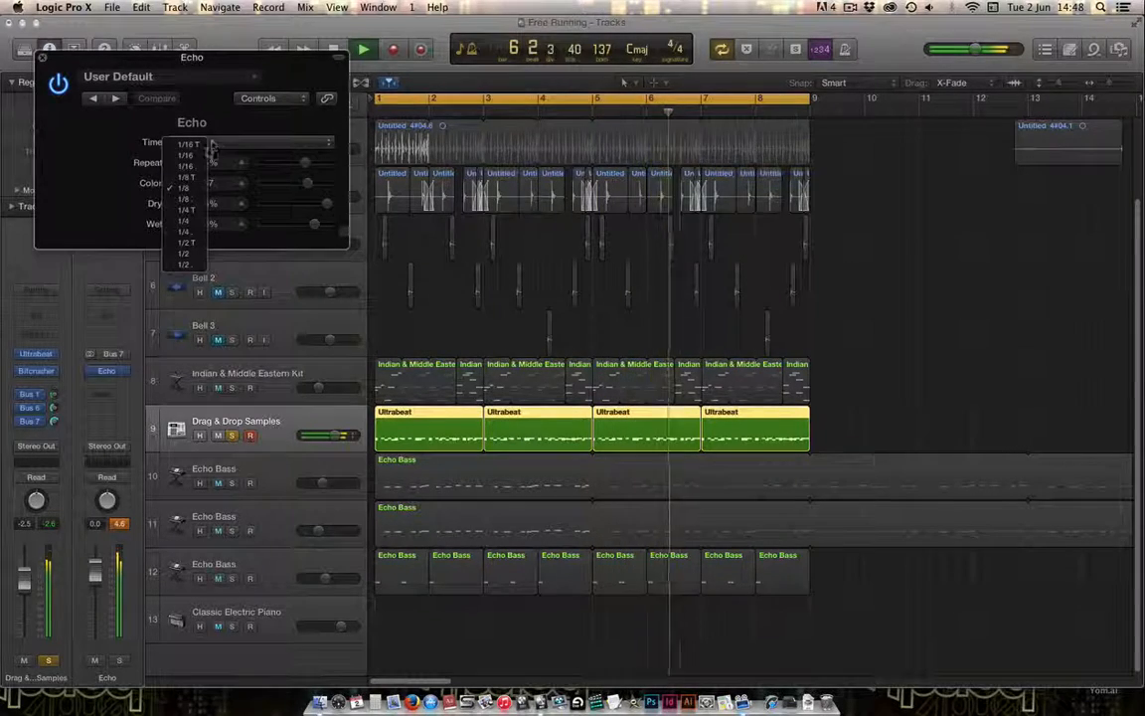
click(195, 199)
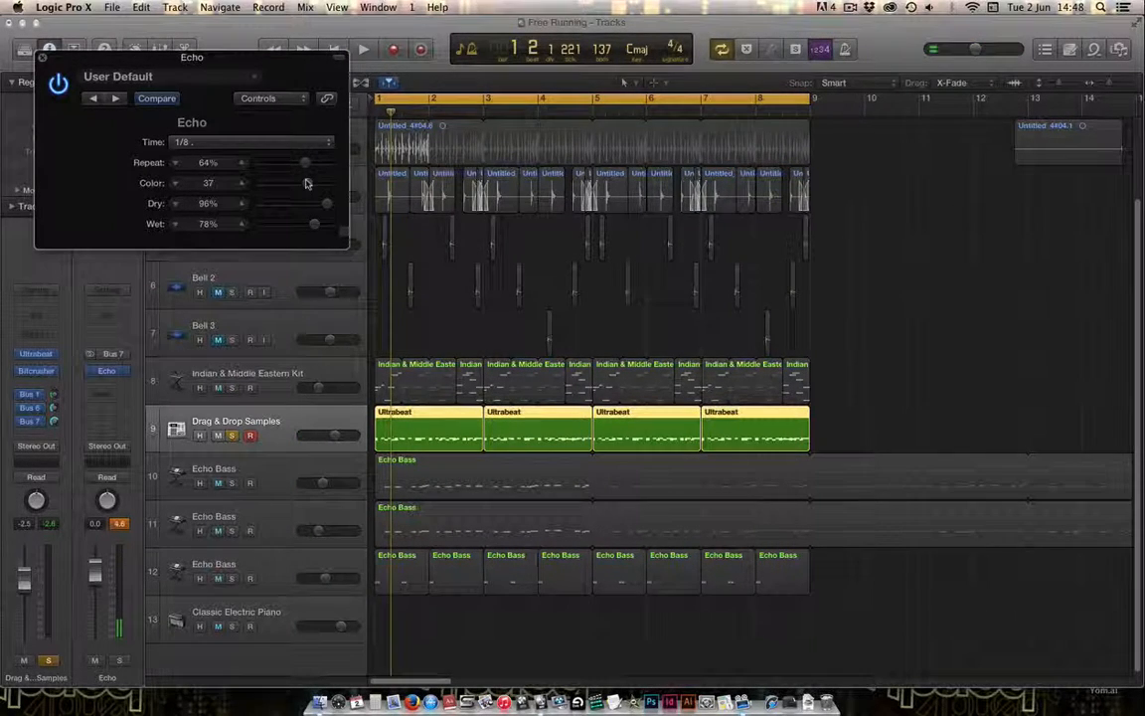
Shorten the cycle range to the second half of bar 4
click(557, 102)
drag(566, 98, 581, 107)
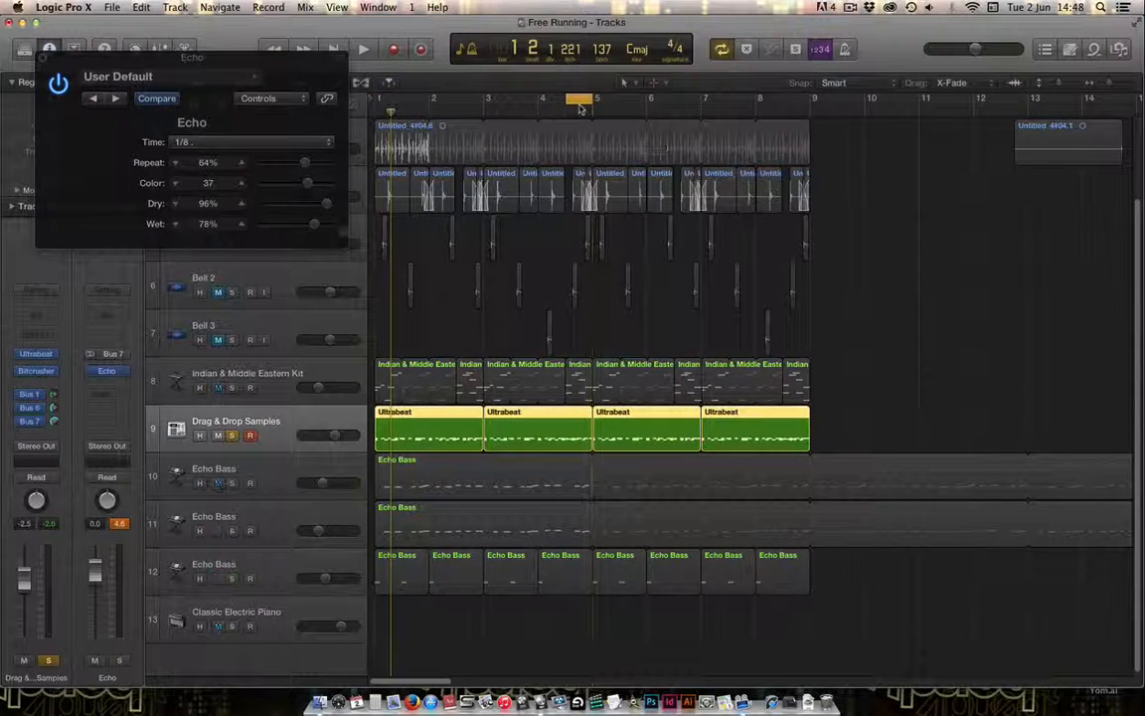
Play the loop and set the Echo plug-in's Repeat to 54%, Color to 47 and Dry to 32%, then close it
key(space)
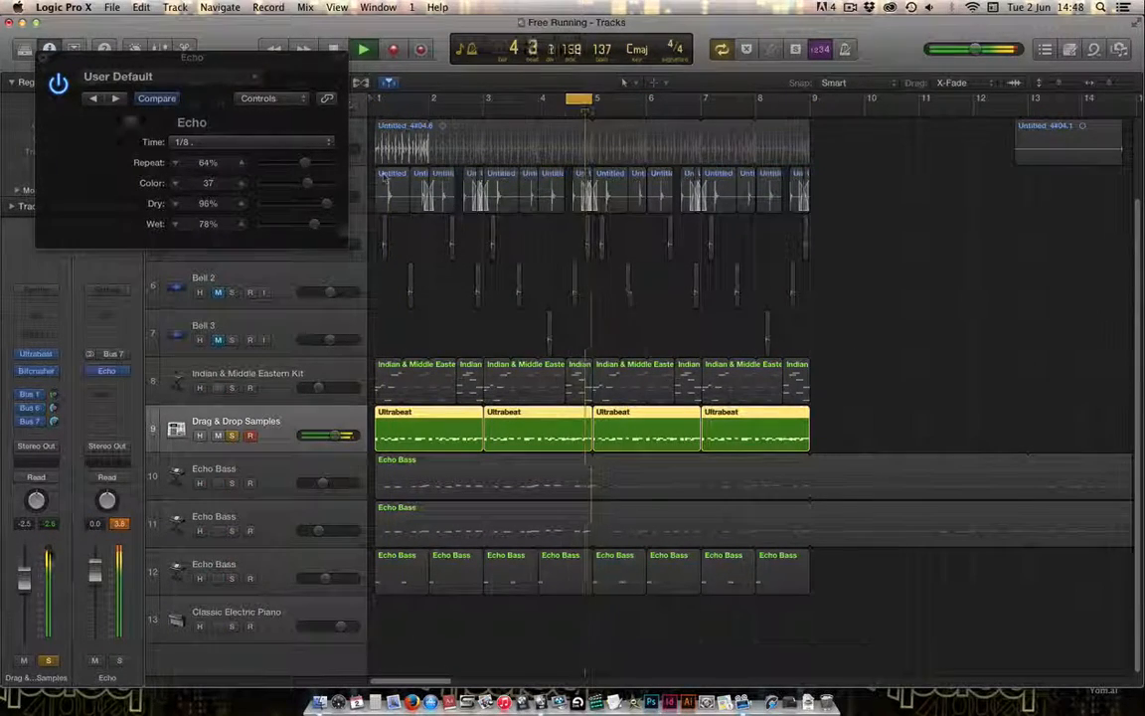
mouse_move(309, 183)
mouse_down()
mouse_move(295, 183)
mouse_move(299, 162)
mouse_move(277, 161)
mouse_move(289, 161)
mouse_move(295, 189)
mouse_move(310, 187)
mouse_move(296, 168)
mouse_up()
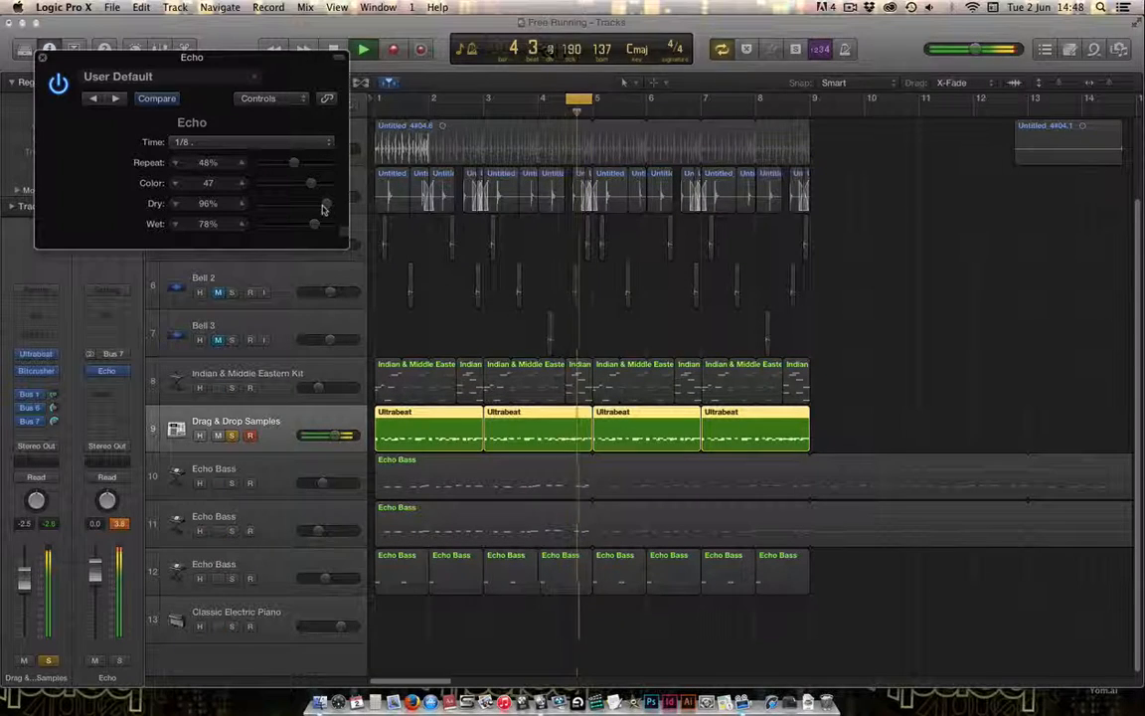
drag(320, 220, 282, 211)
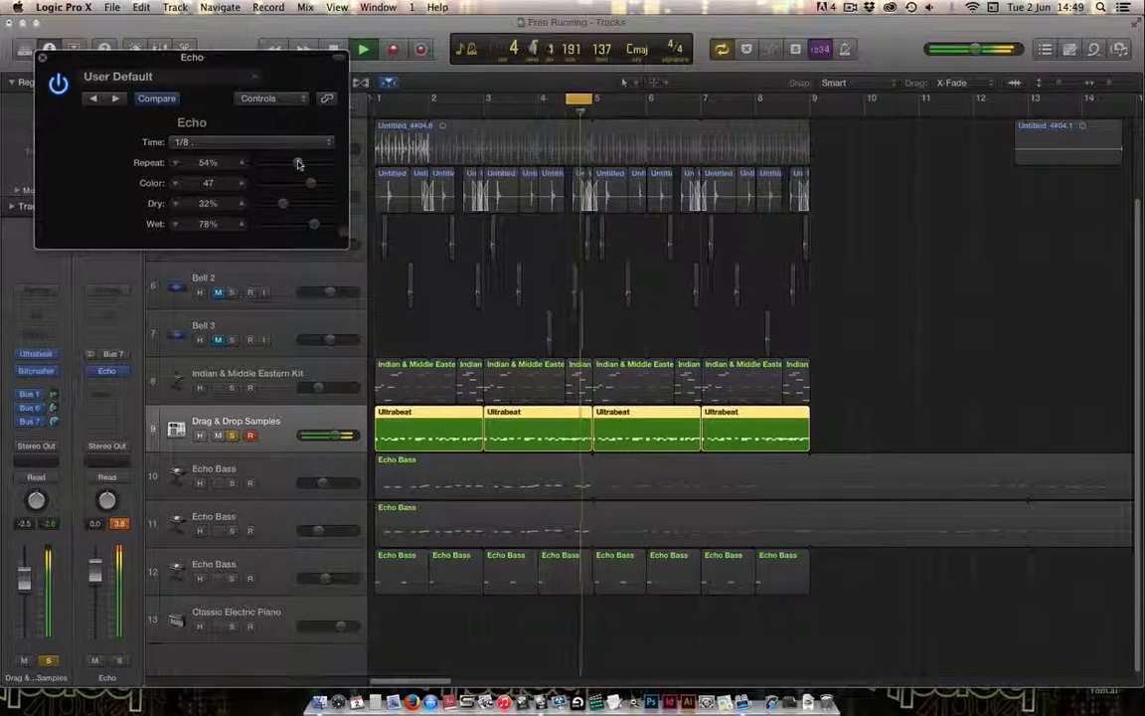
drag(295, 164, 300, 163)
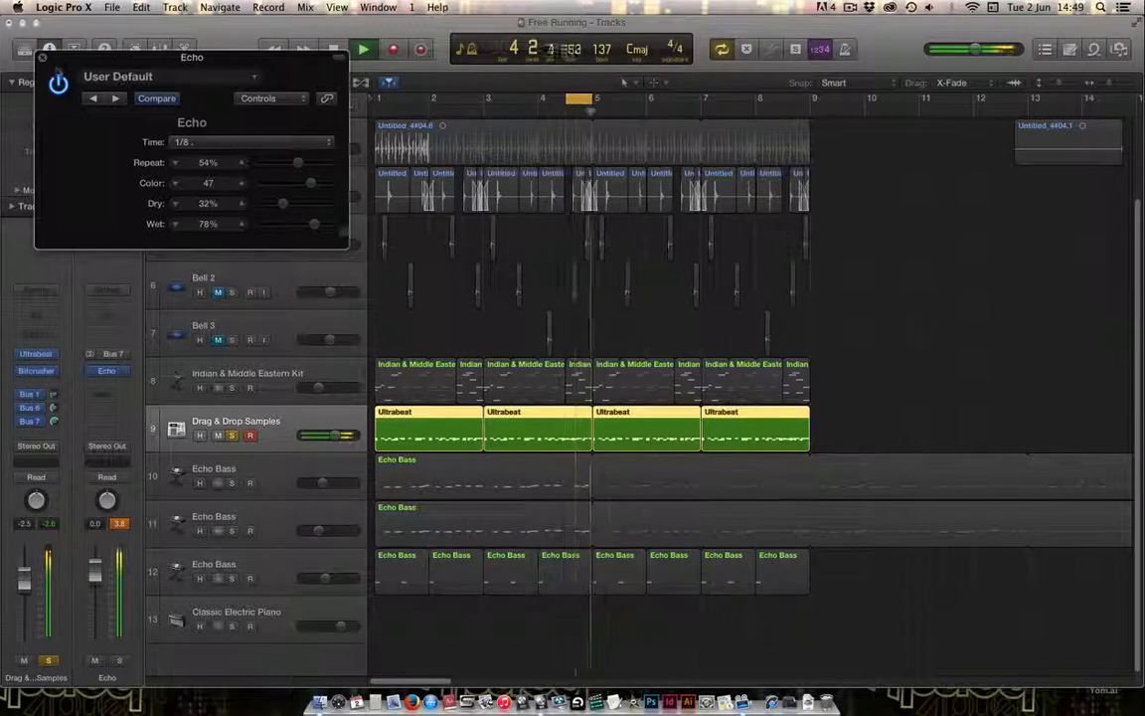
click(42, 57)
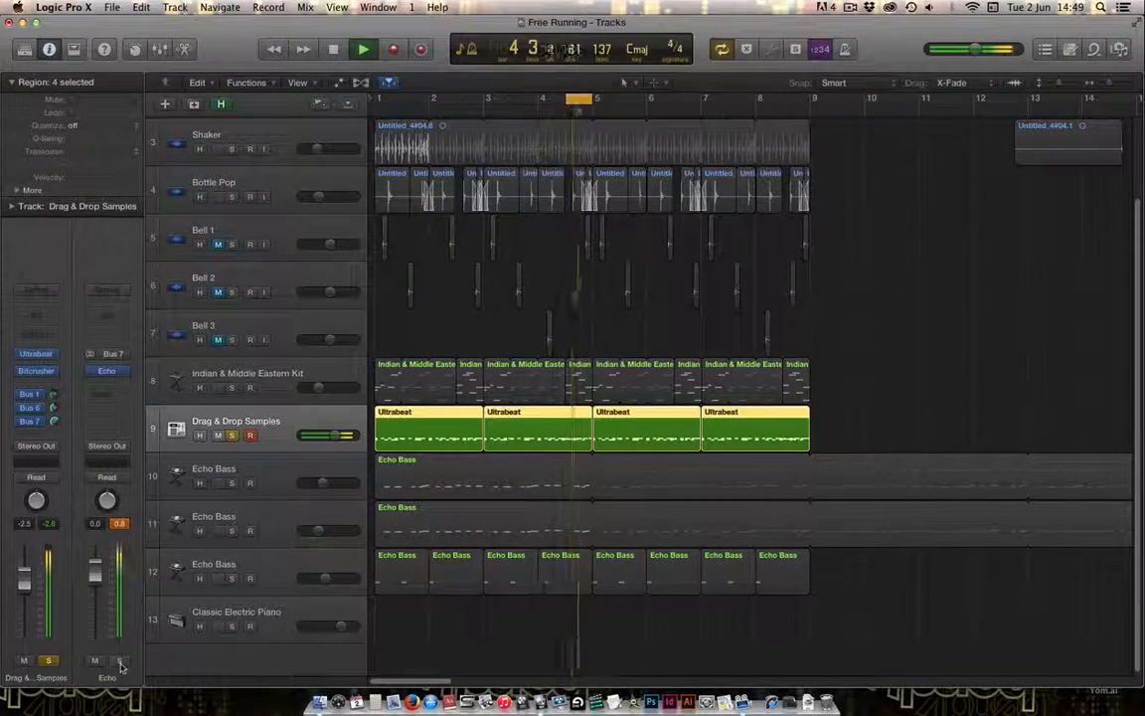
Solo the Echo auxiliary channel, set its Echo plug-in's Dry level to 87%, and stop playback
click(107, 369)
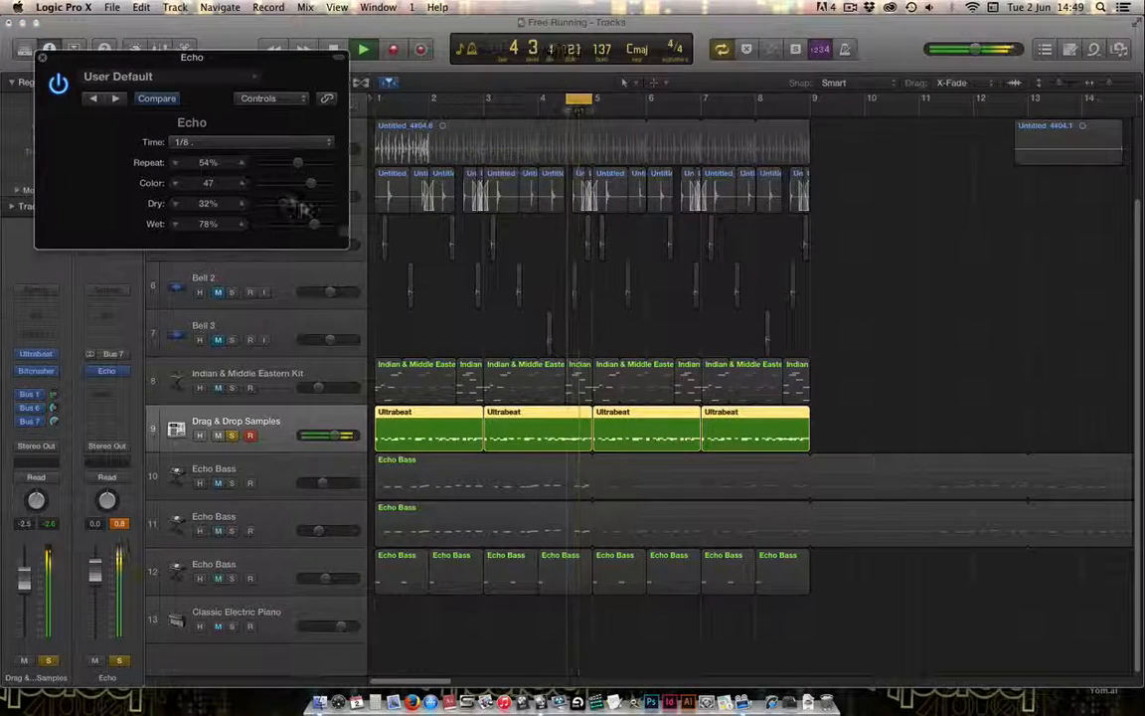
drag(282, 204, 331, 206)
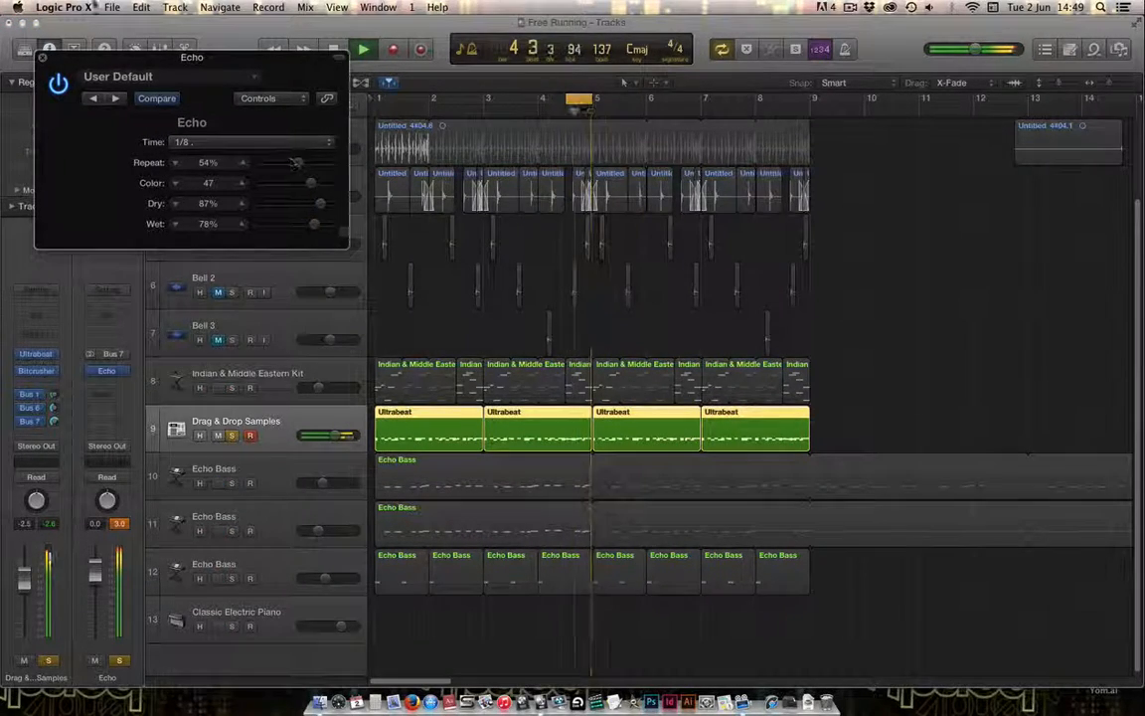
click(42, 62)
key(space)
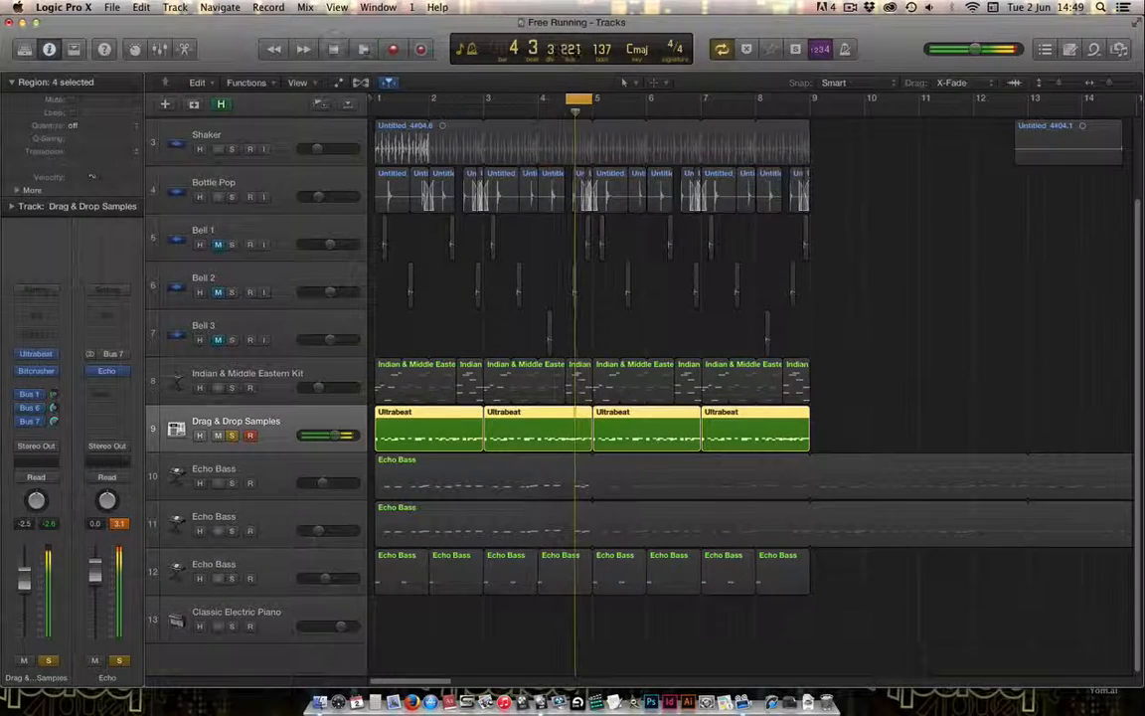
Clear the Echo auxiliary channel's peak reading, lower its volume to -10.8 dB, and play the loop
click(117, 525)
drag(97, 577, 100, 615)
key(space)
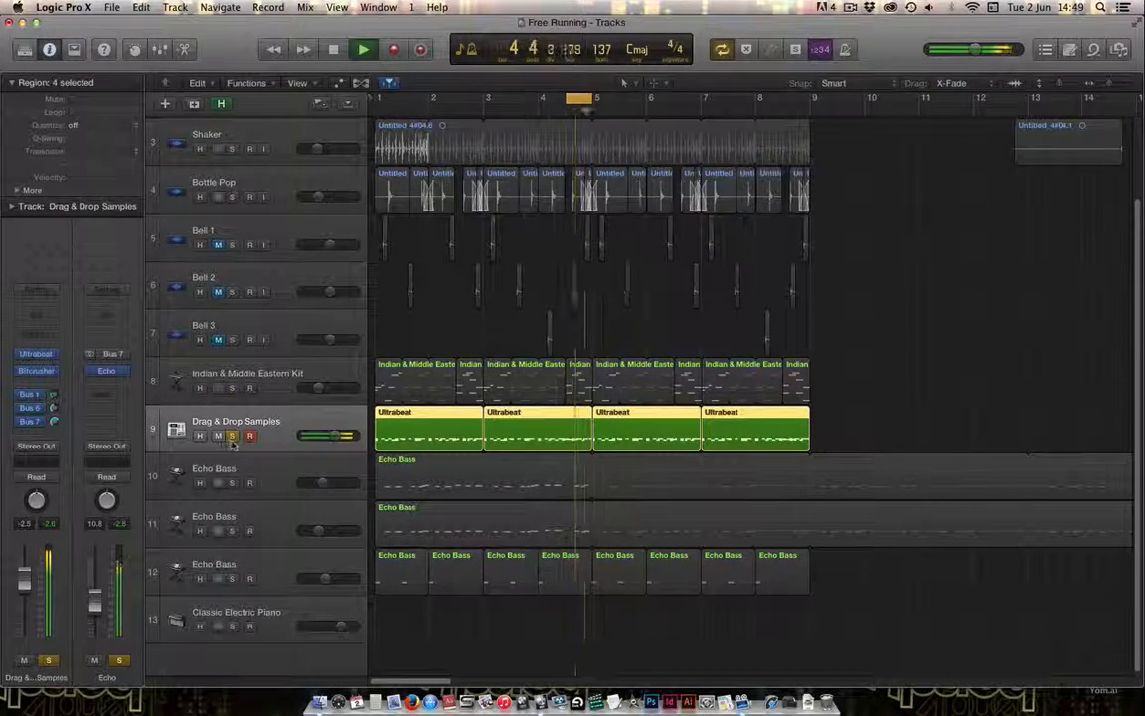
Stop playback and extend the cycle range to cover bars 1 through 8
key(space)
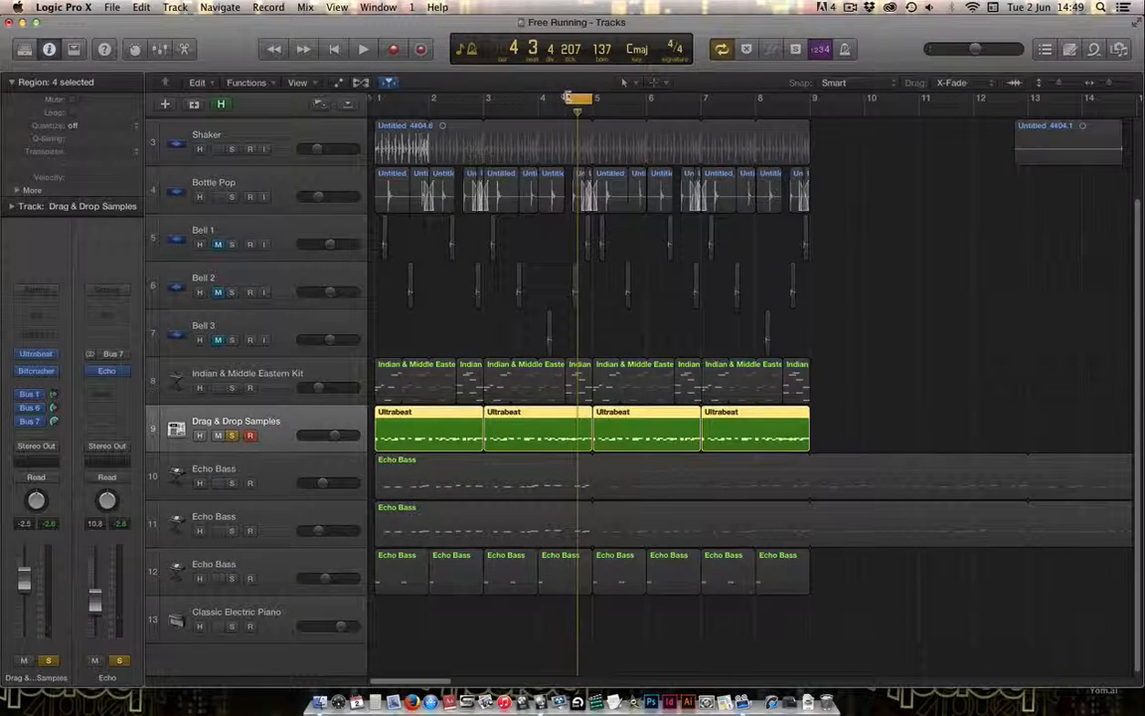
drag(566, 98, 378, 99)
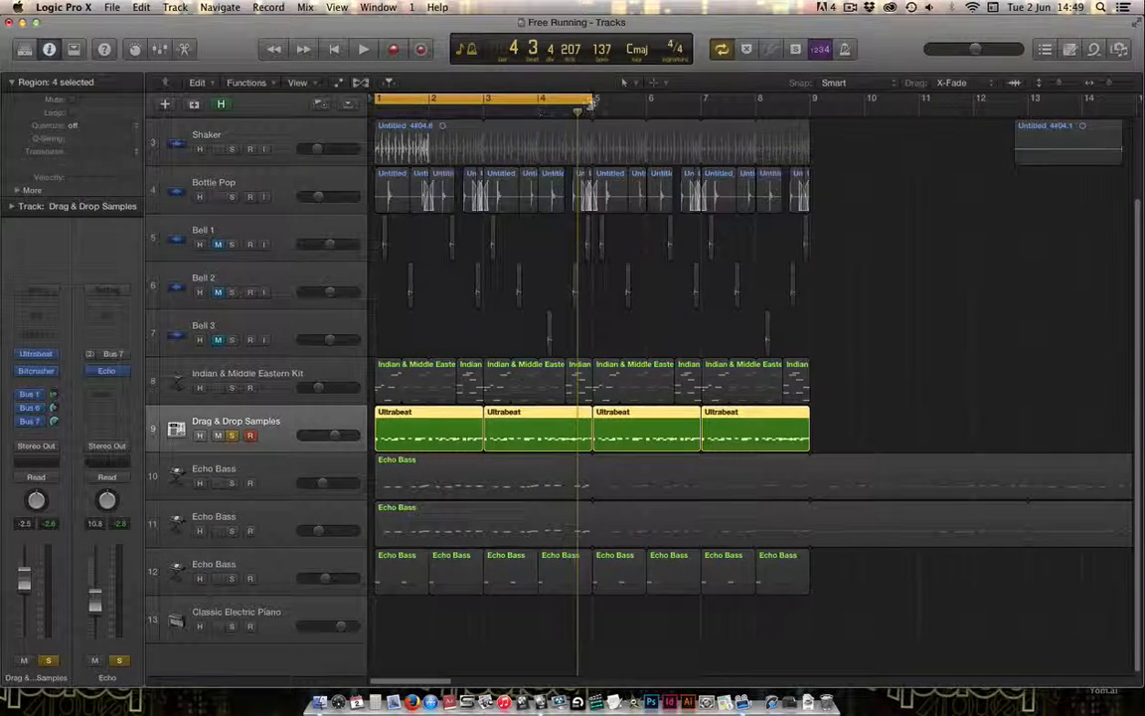
drag(591, 104, 810, 102)
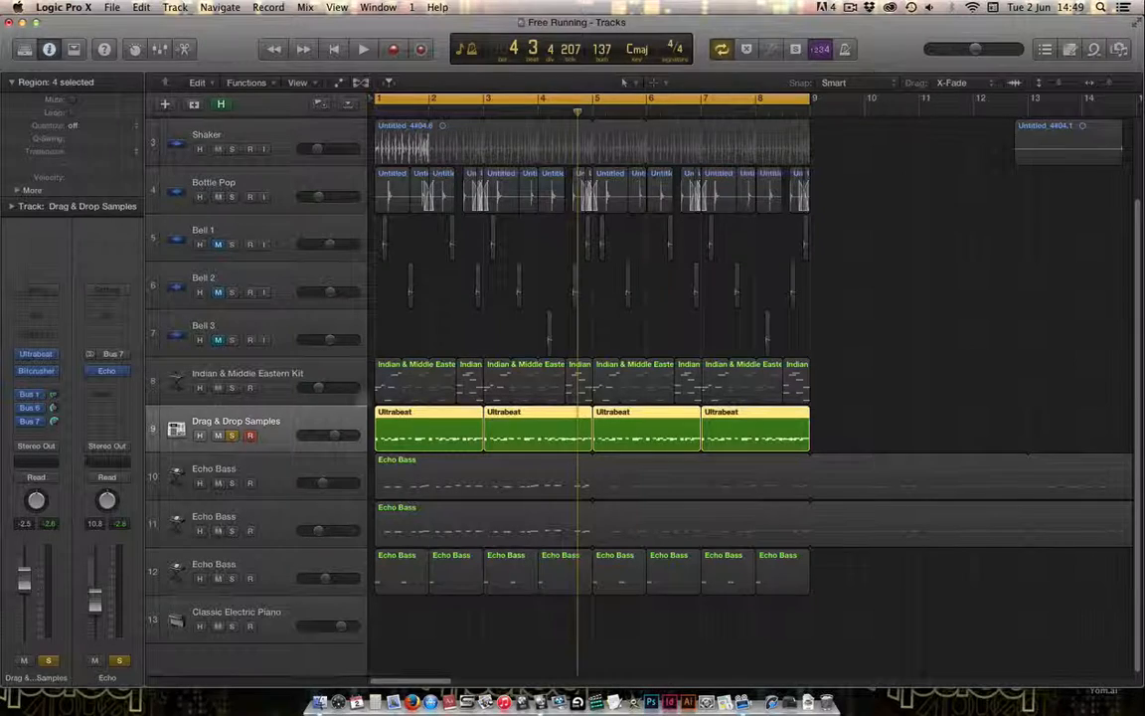
Show track automation and check the automation parameters available for the Drag & Drop Samples track, leaving Volume selected
click(316, 106)
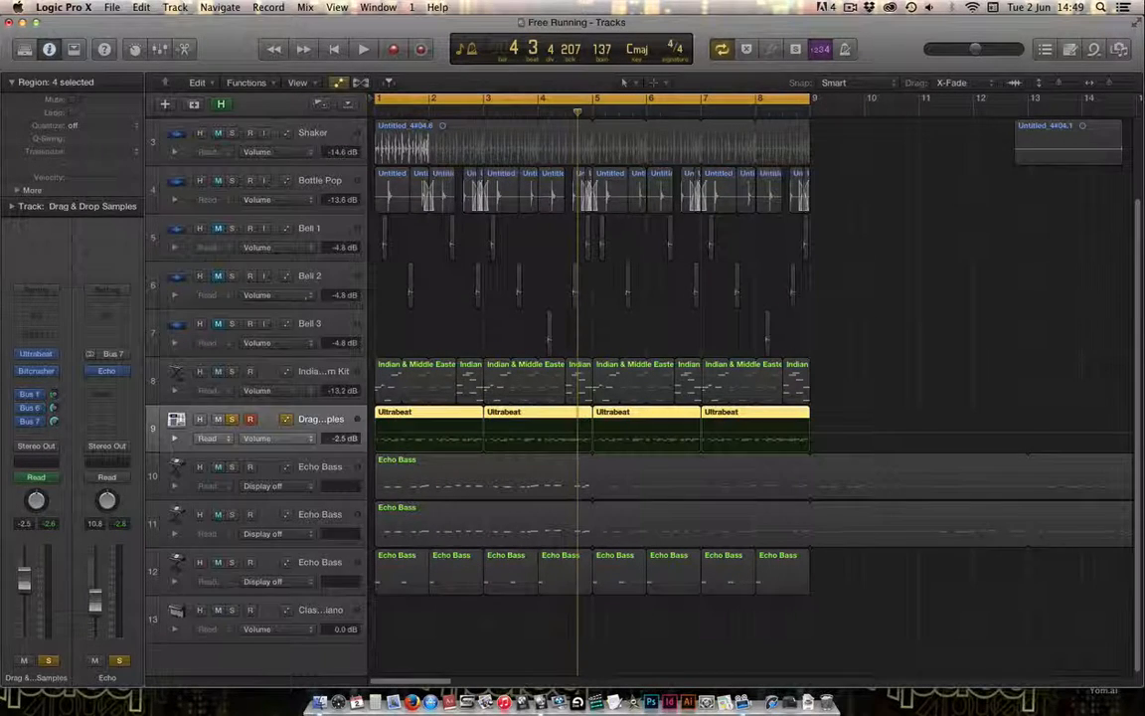
click(309, 441)
mouse_move(328, 485)
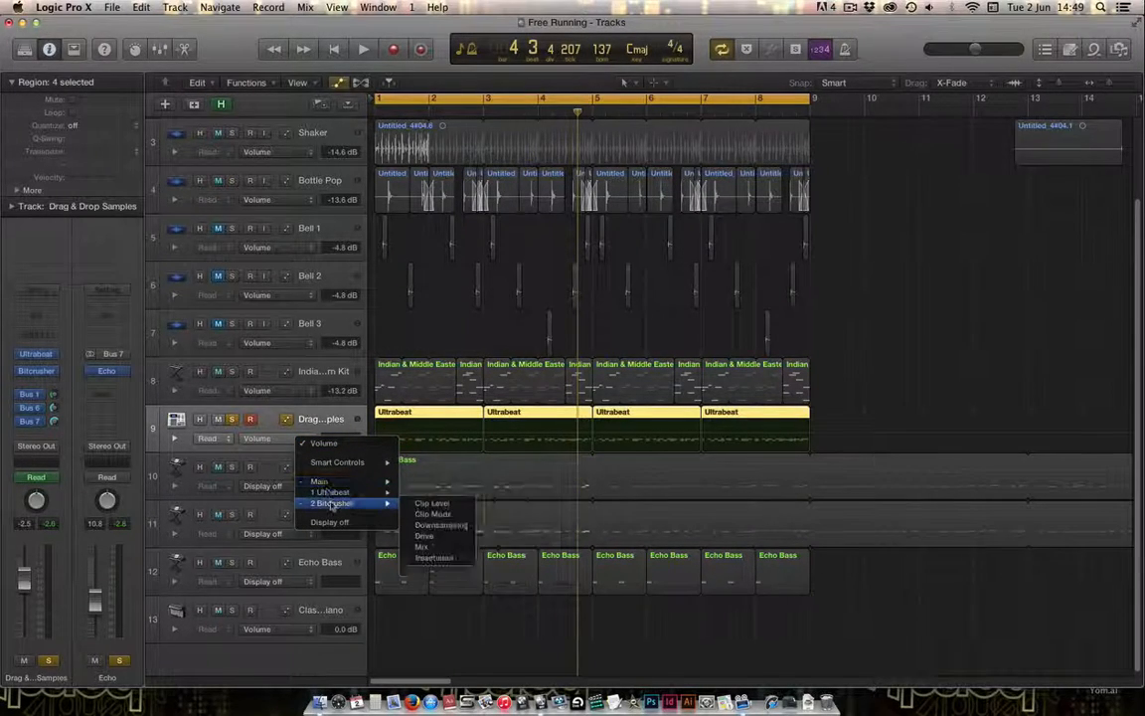
click(281, 391)
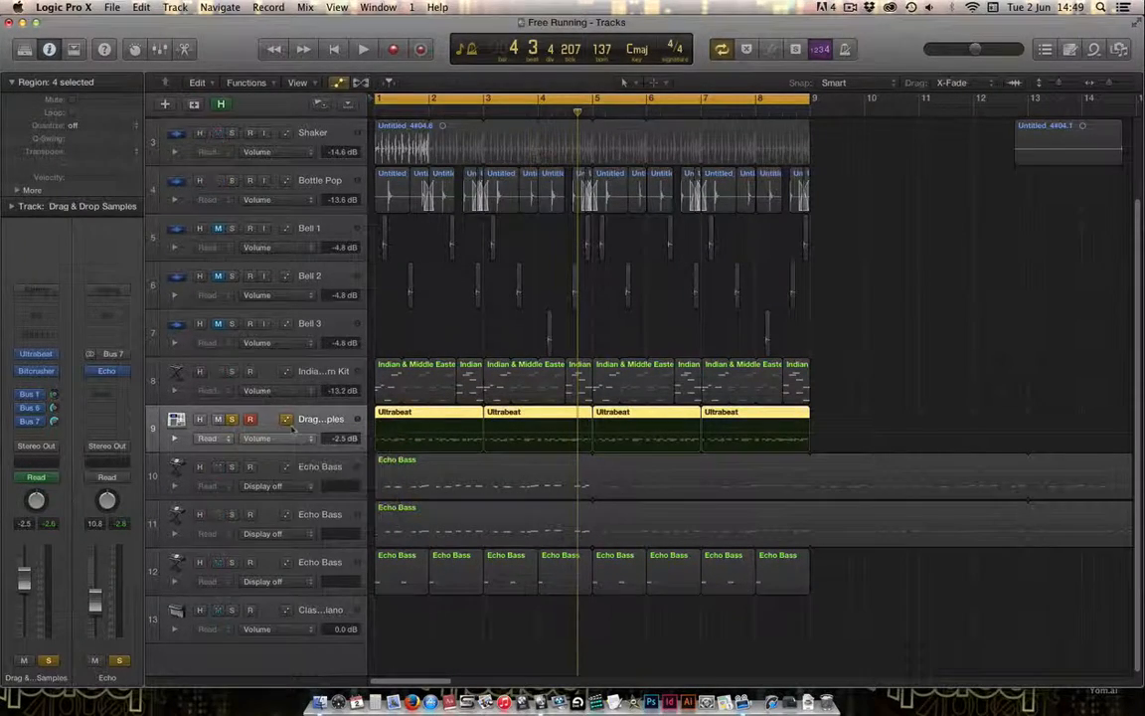
Check the Echo plug-in's settings, and turn off solo and automation on the Drag & Drop Samples track
click(107, 370)
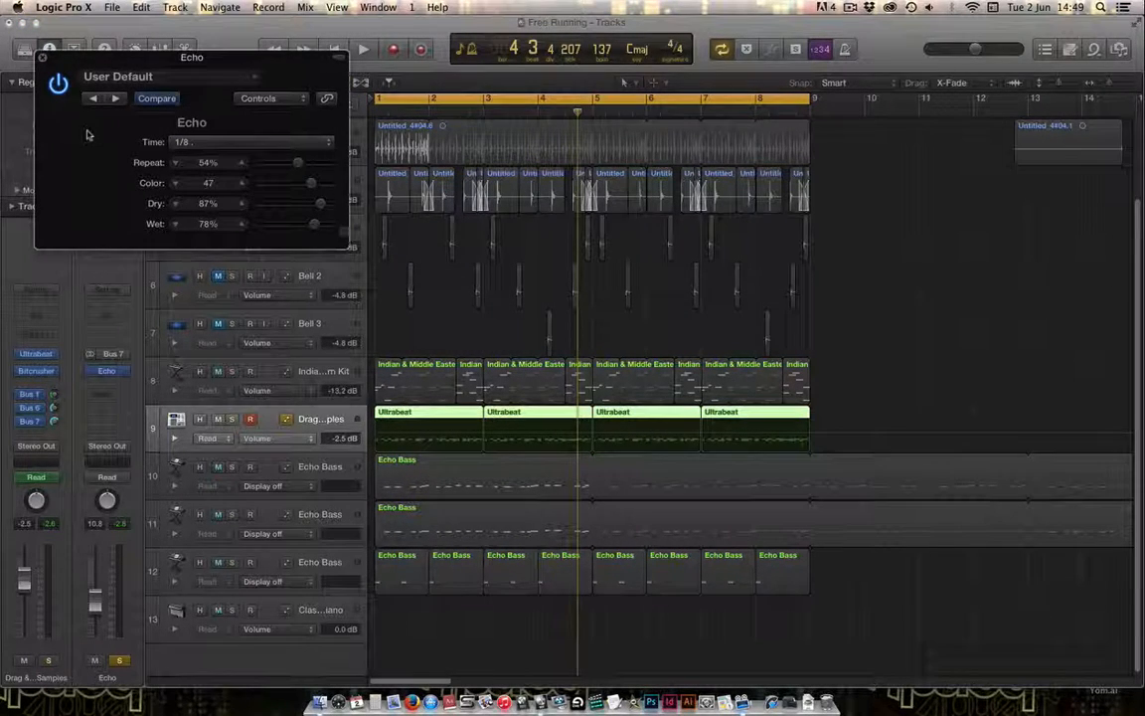
click(41, 57)
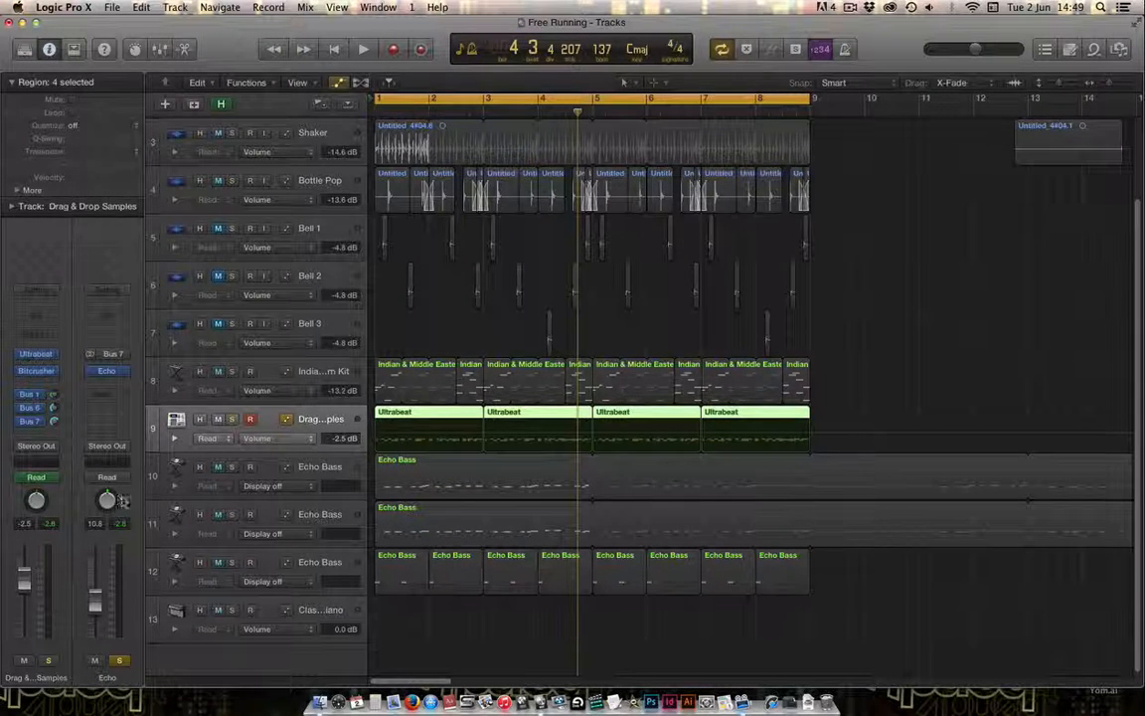
click(286, 420)
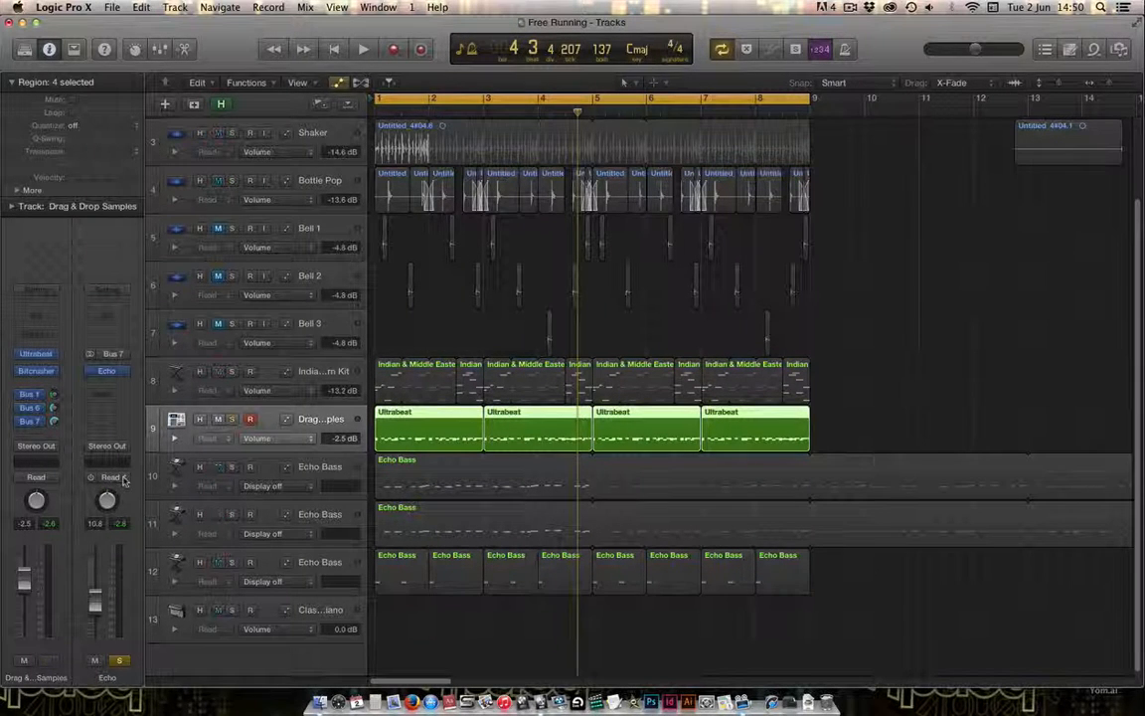
Set the Echo auxiliary channel's automation mode to Touch
click(123, 480)
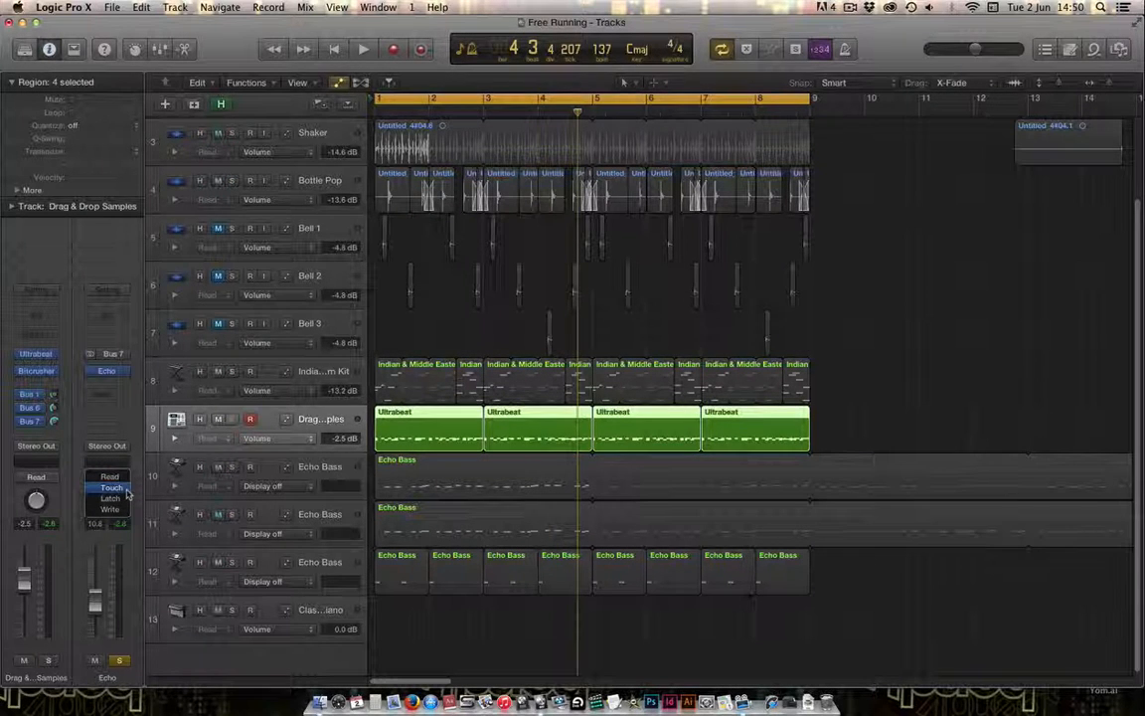
click(124, 489)
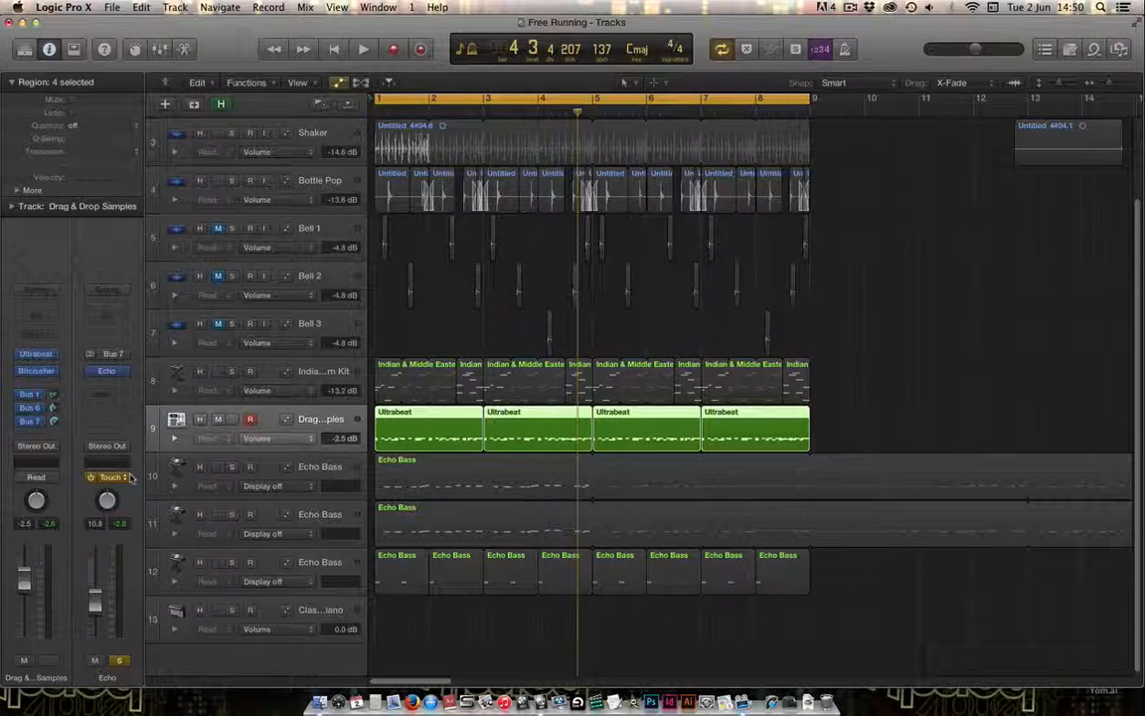
click(125, 483)
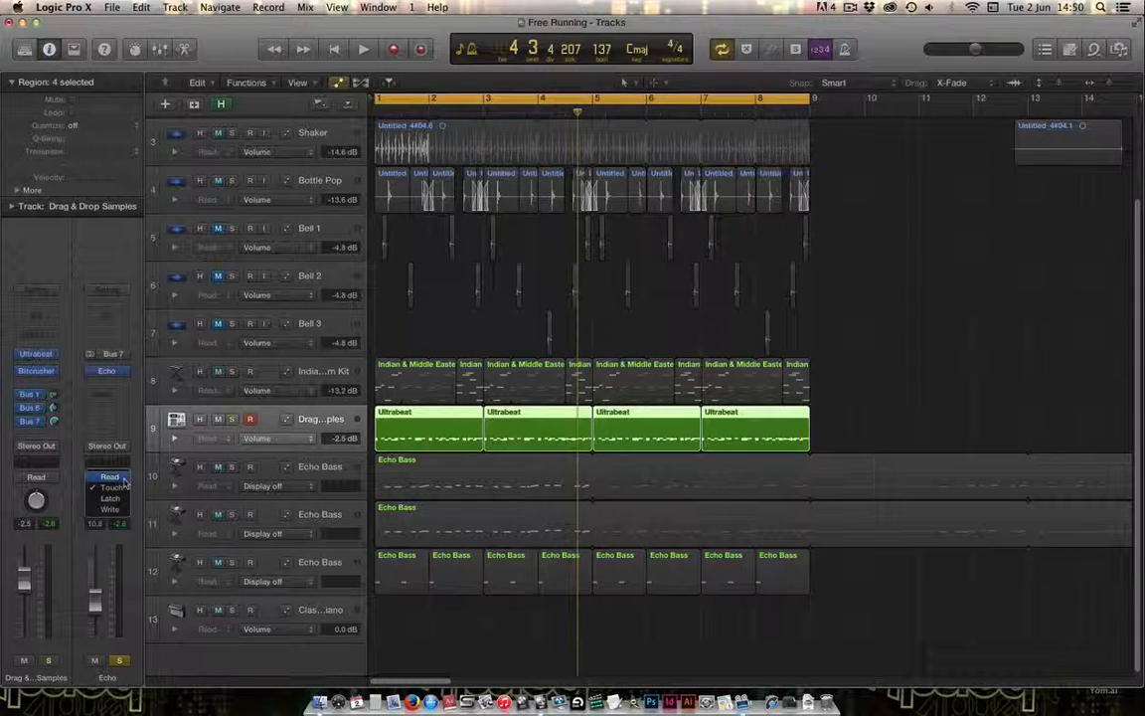
click(134, 463)
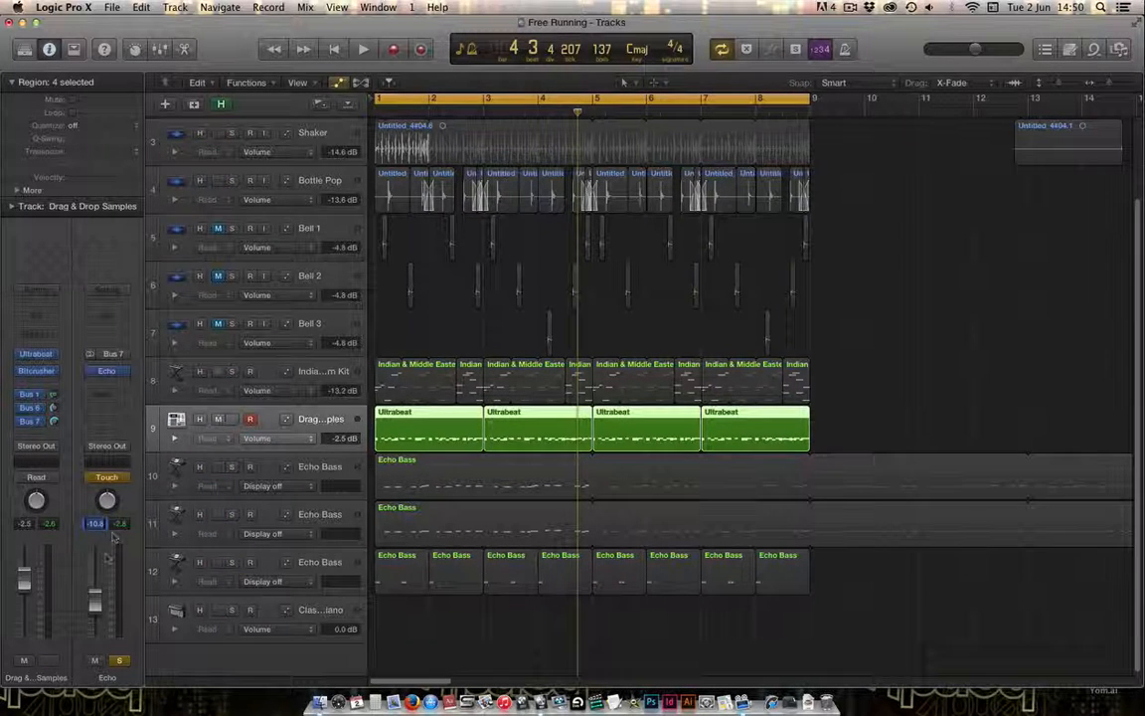
Set the Echo channel's automation mode to Latch, and move its volume up to about -2.7 dB and back down to about -13 dB
click(107, 478)
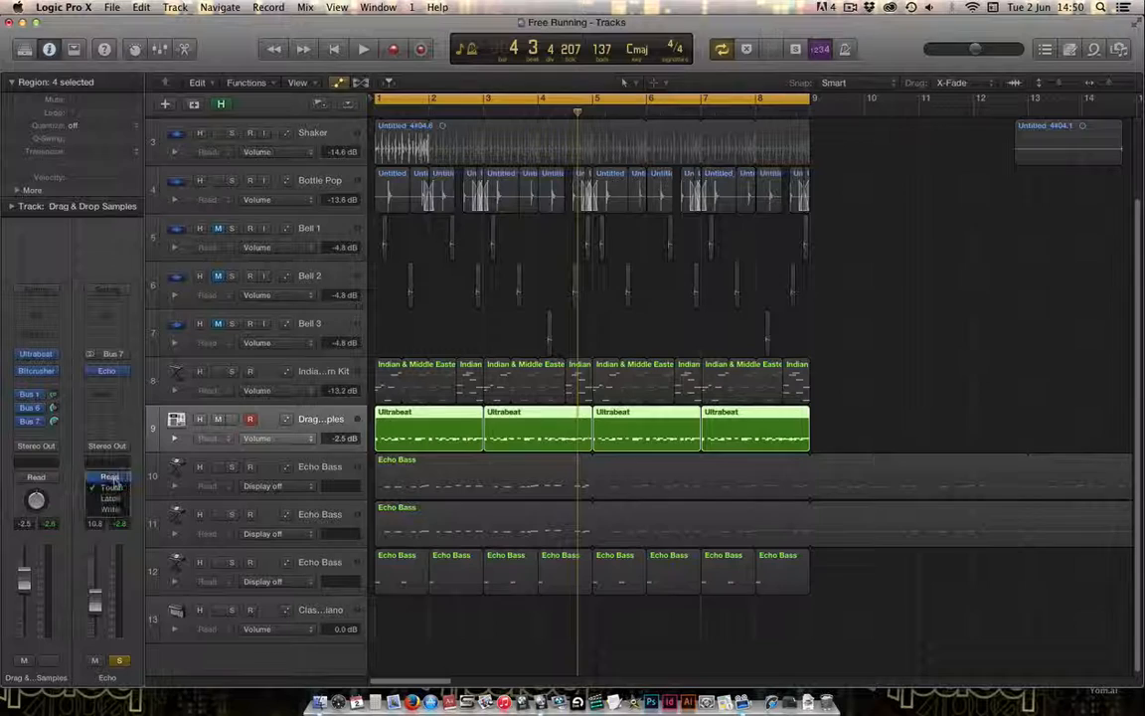
click(109, 498)
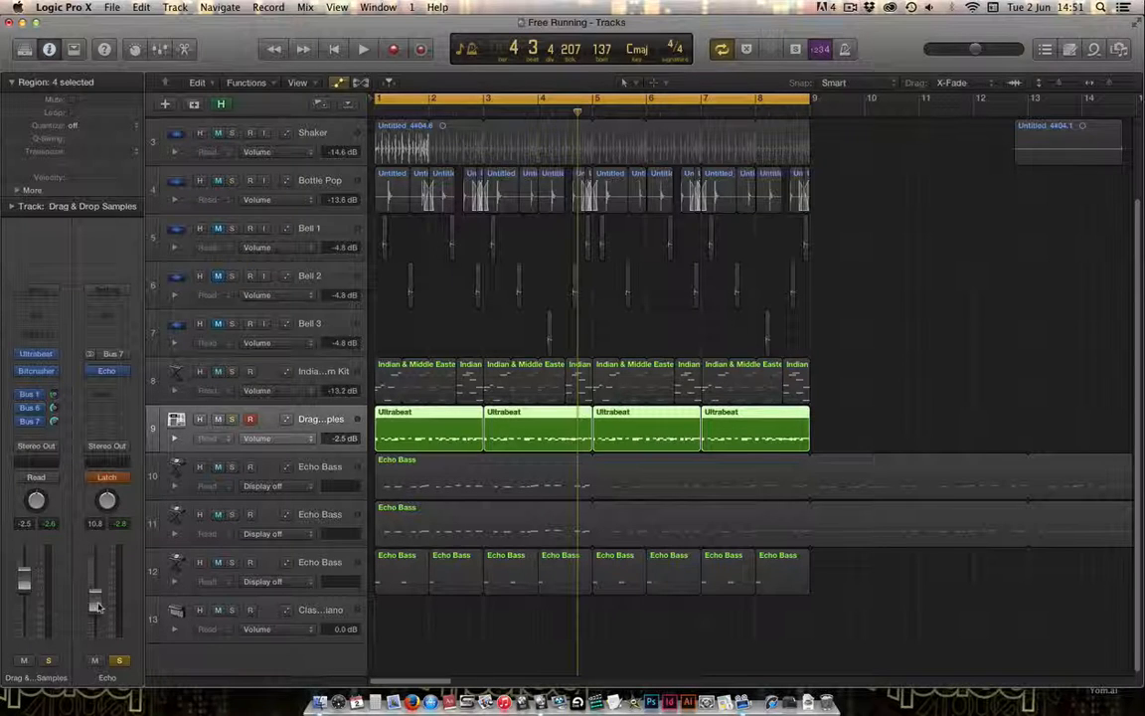
drag(95, 600, 95, 592)
drag(95, 586, 95, 580)
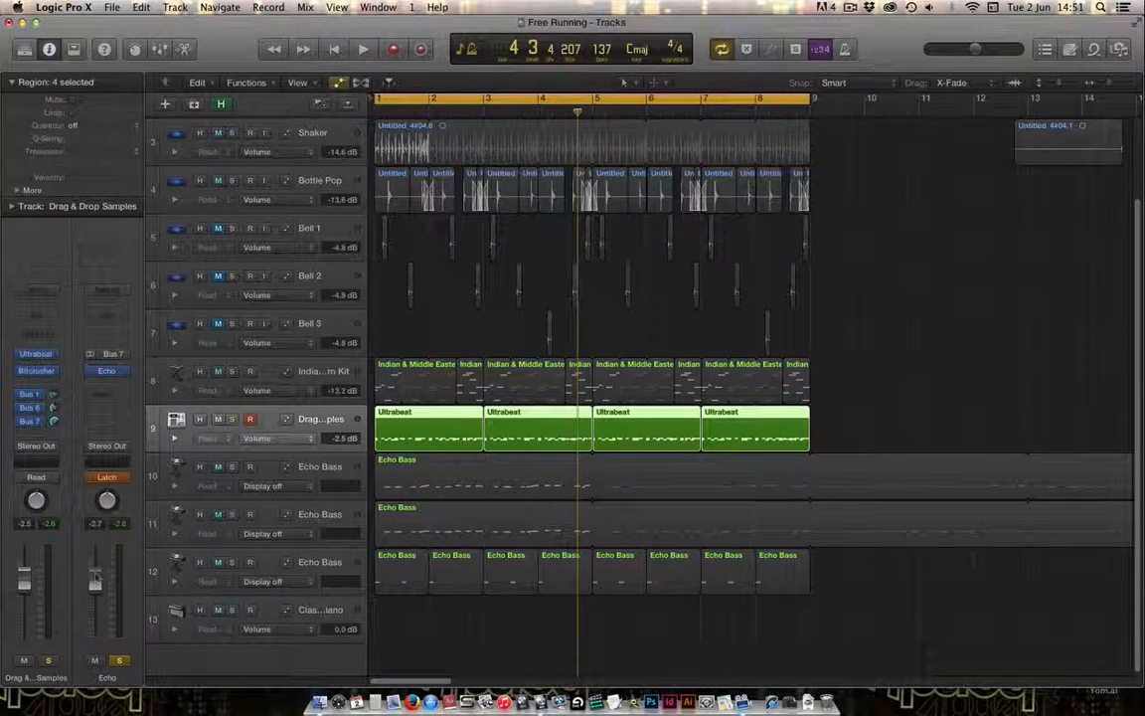
drag(96, 580, 95, 606)
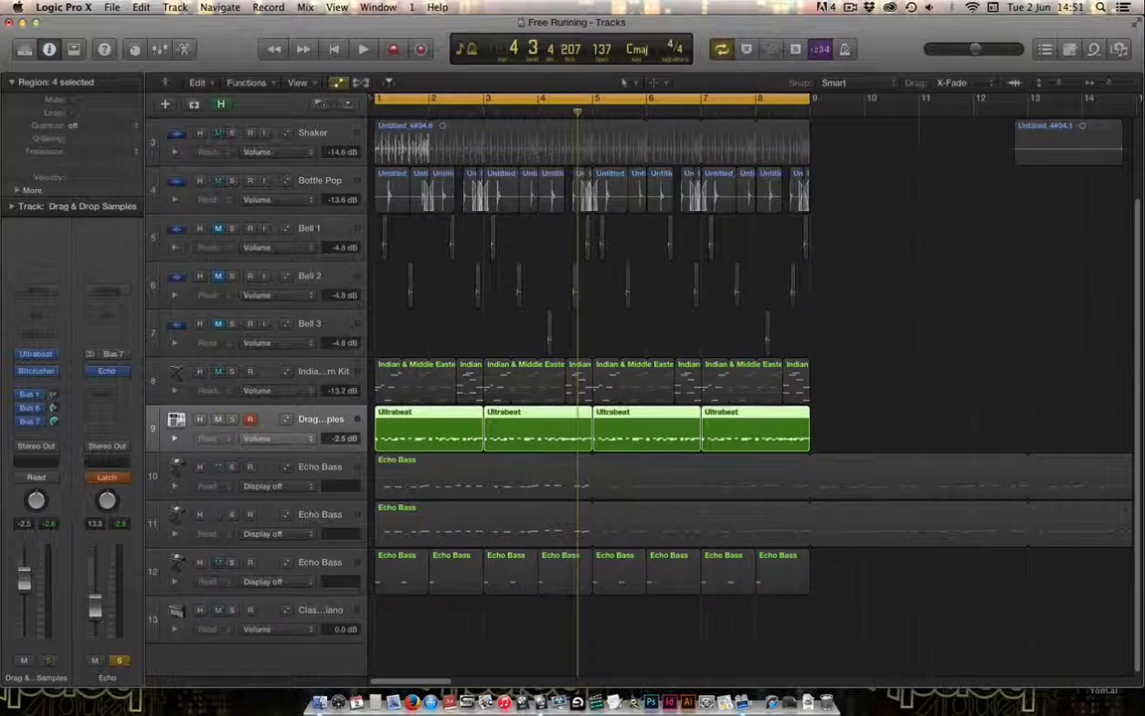
drag(96, 601, 96, 602)
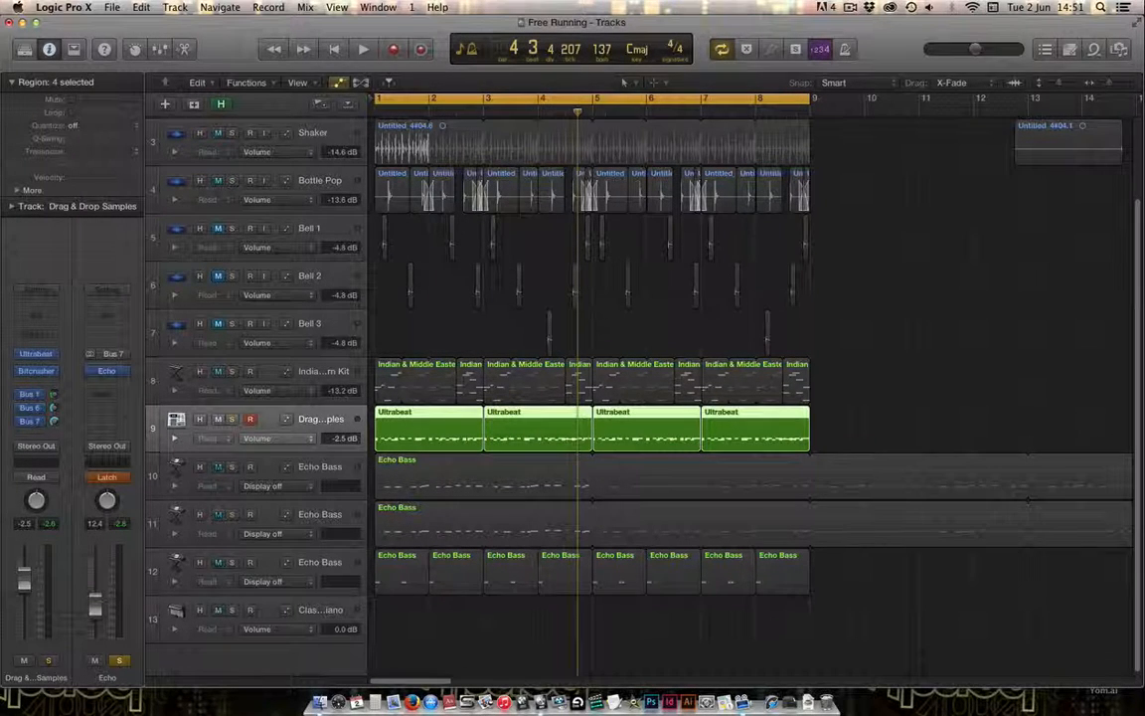
Switch the Echo channel's automation mode back to Touch and deselect the Ultrabeat regions
click(106, 478)
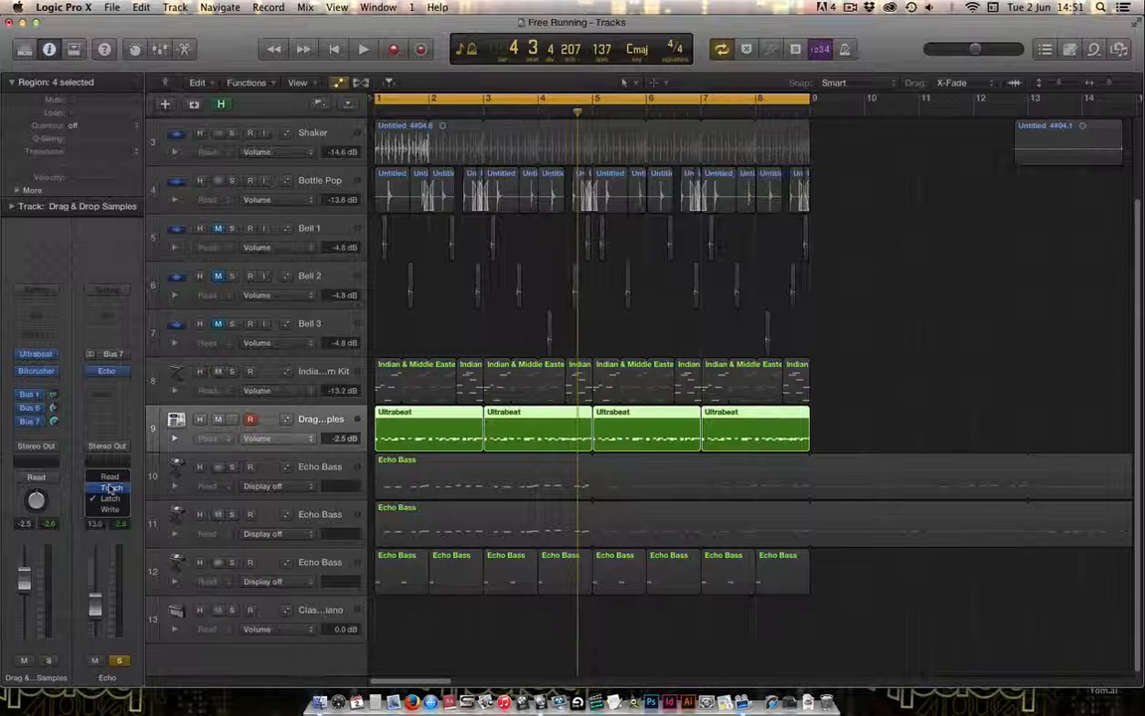
click(111, 487)
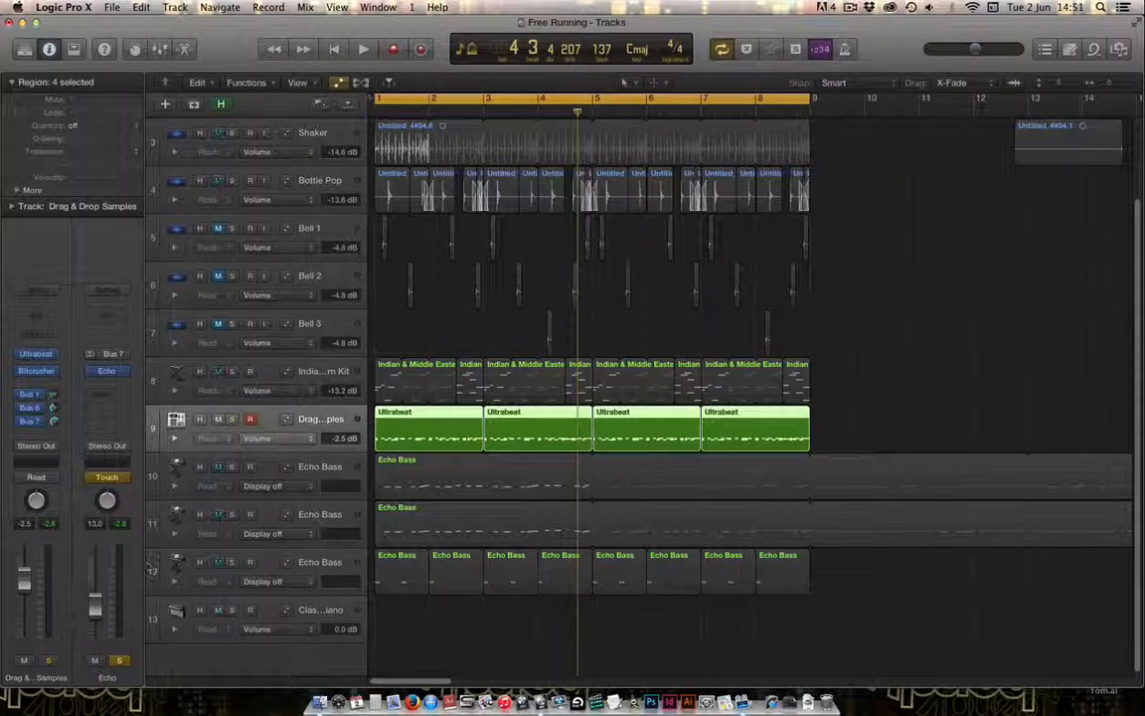
click(647, 296)
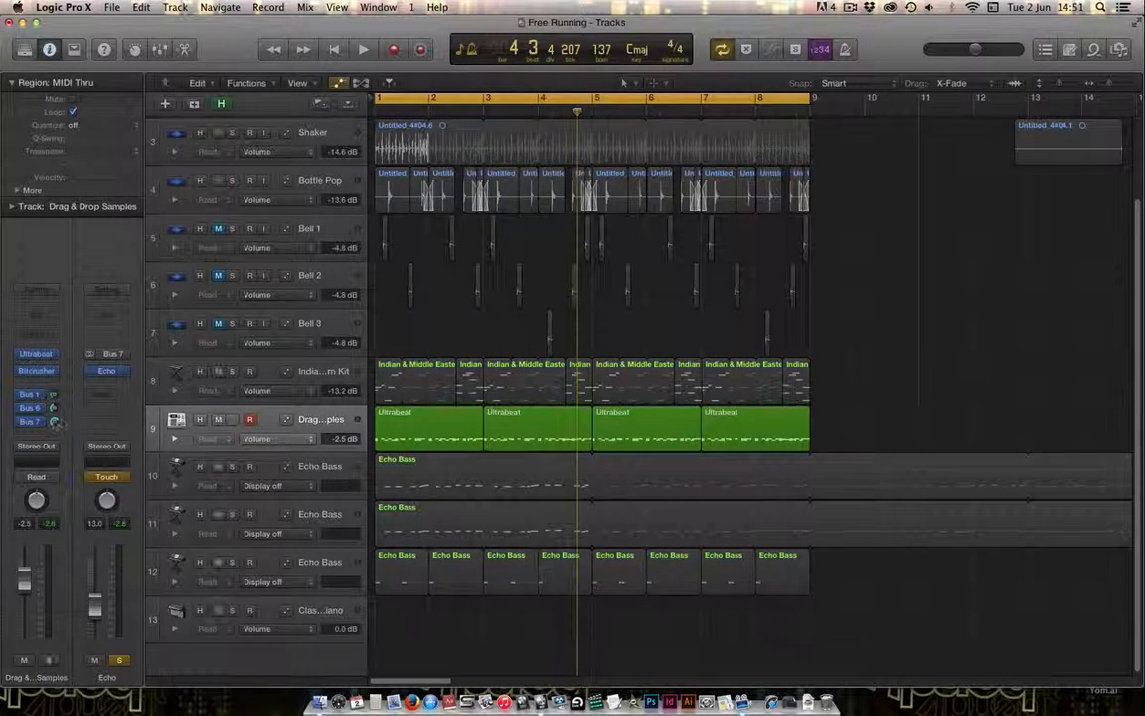
Turn the Drag & Drop Samples track's Bus 7 send fully down, and raise it to about -4.8 dB while playing the loop
mouse_move(54, 422)
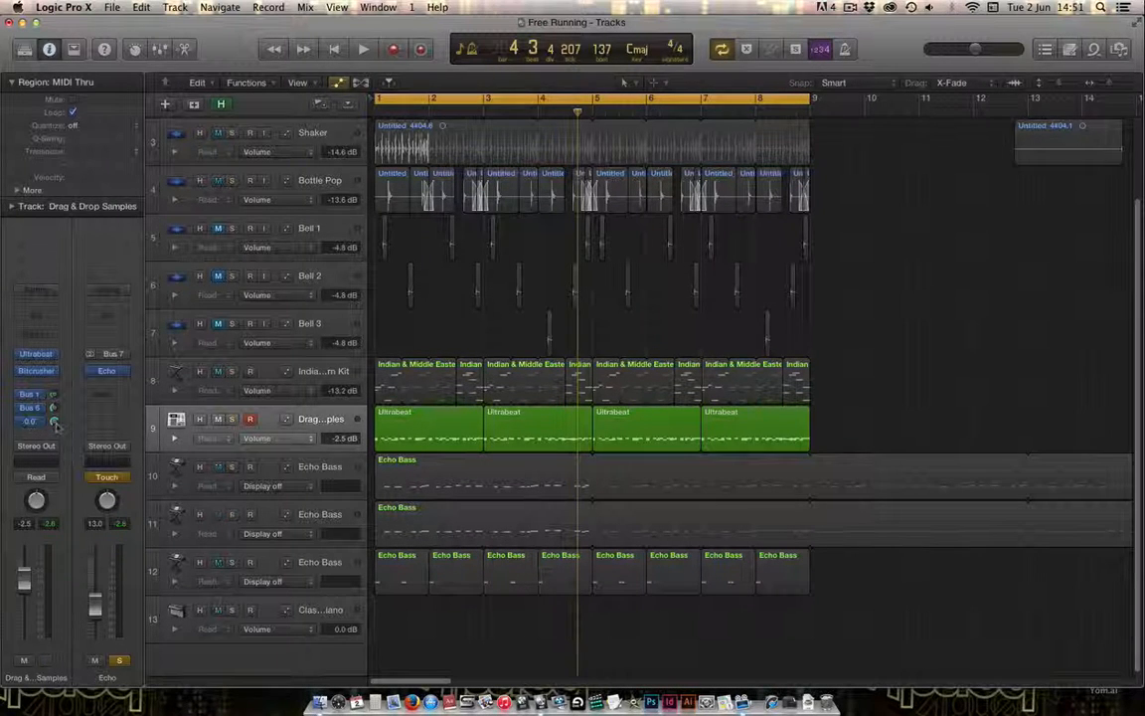
drag(55, 424, 55, 477)
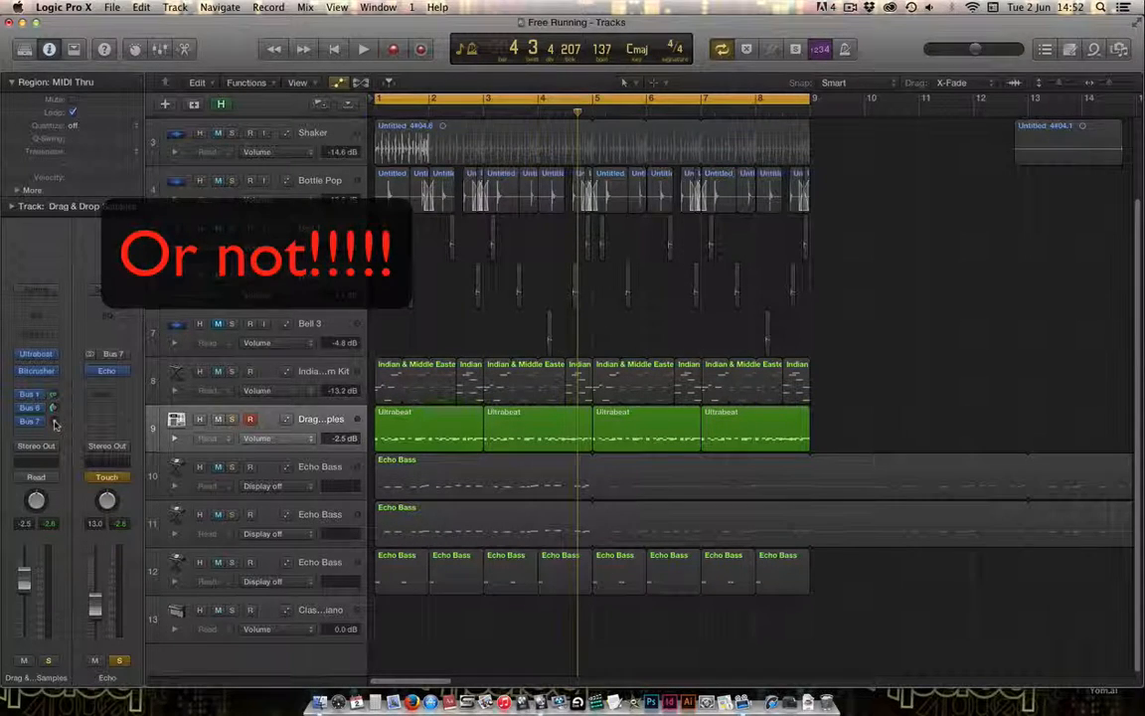
key(space)
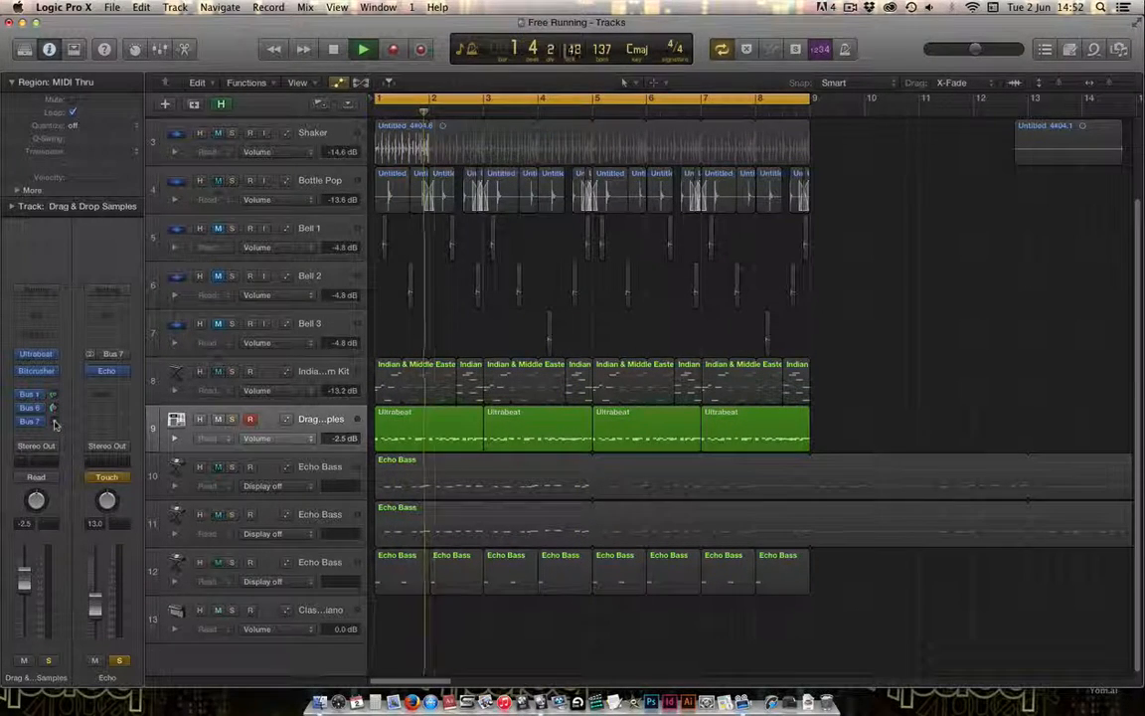
drag(55, 422, 55, 396)
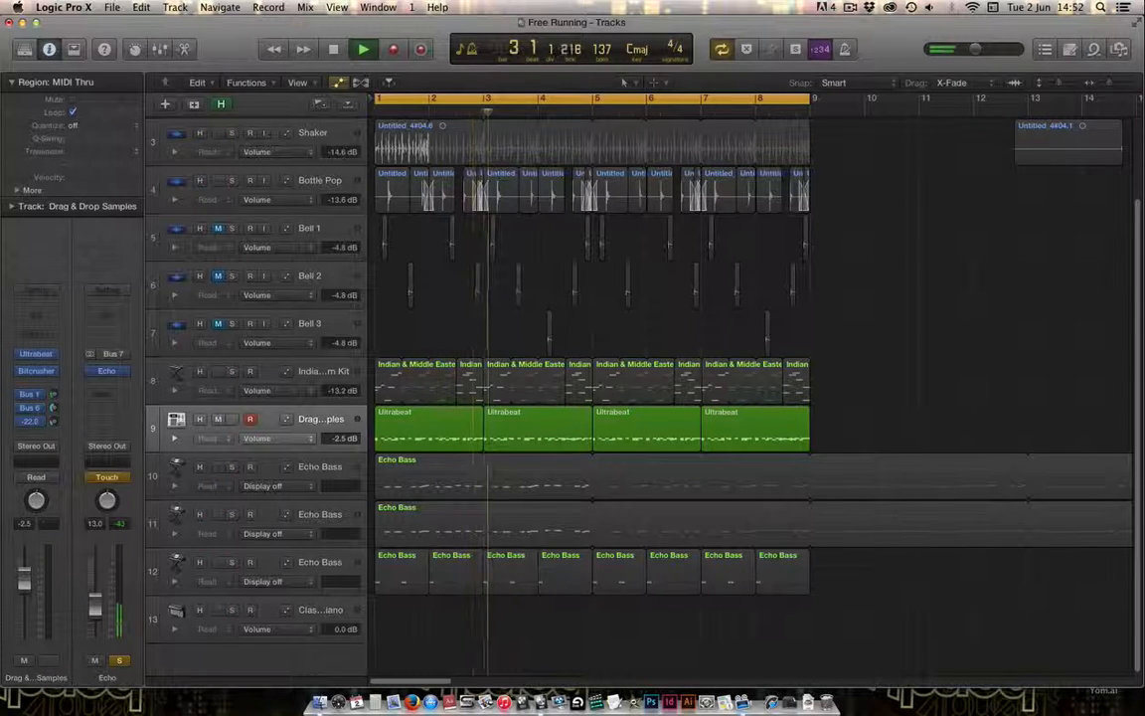
key(space)
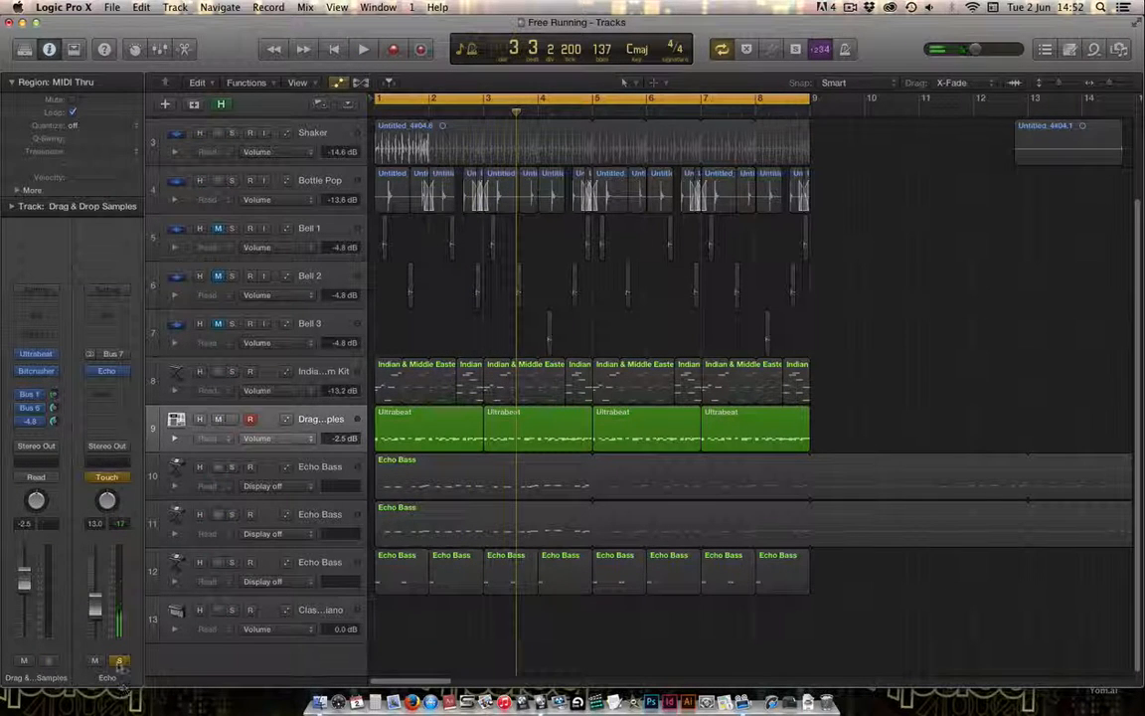
Solo the Drag & Drop Samples and Echo channels, and vary the Bus 7 send while playing the loop
click(119, 660)
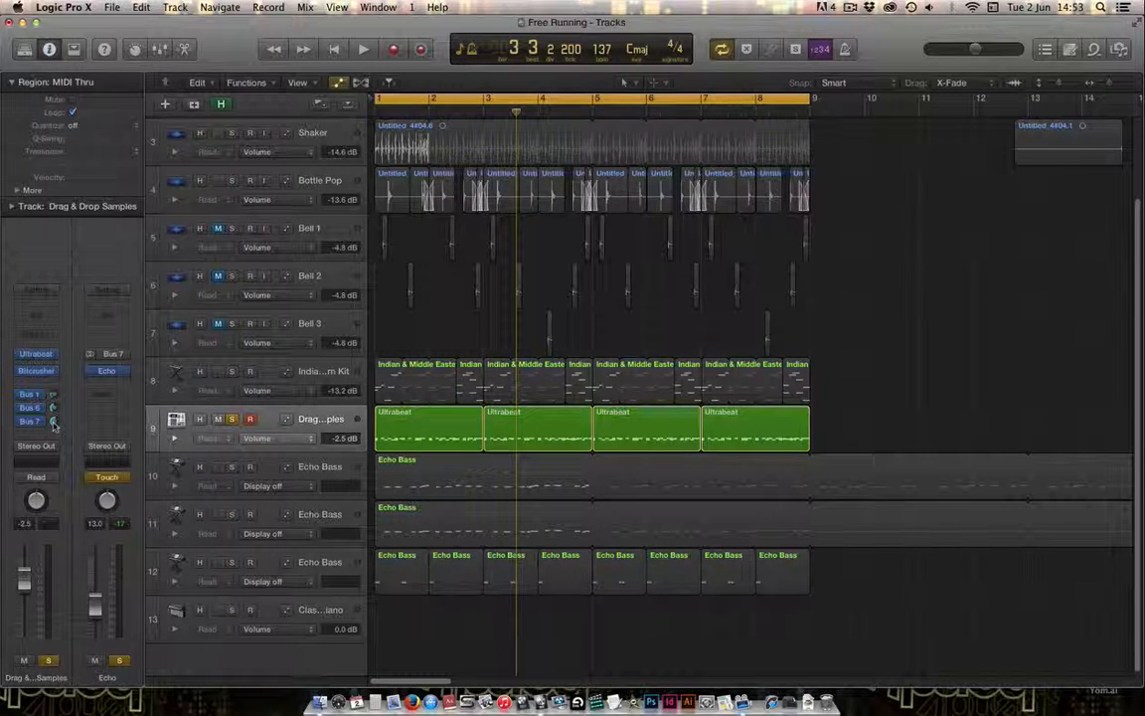
key(space)
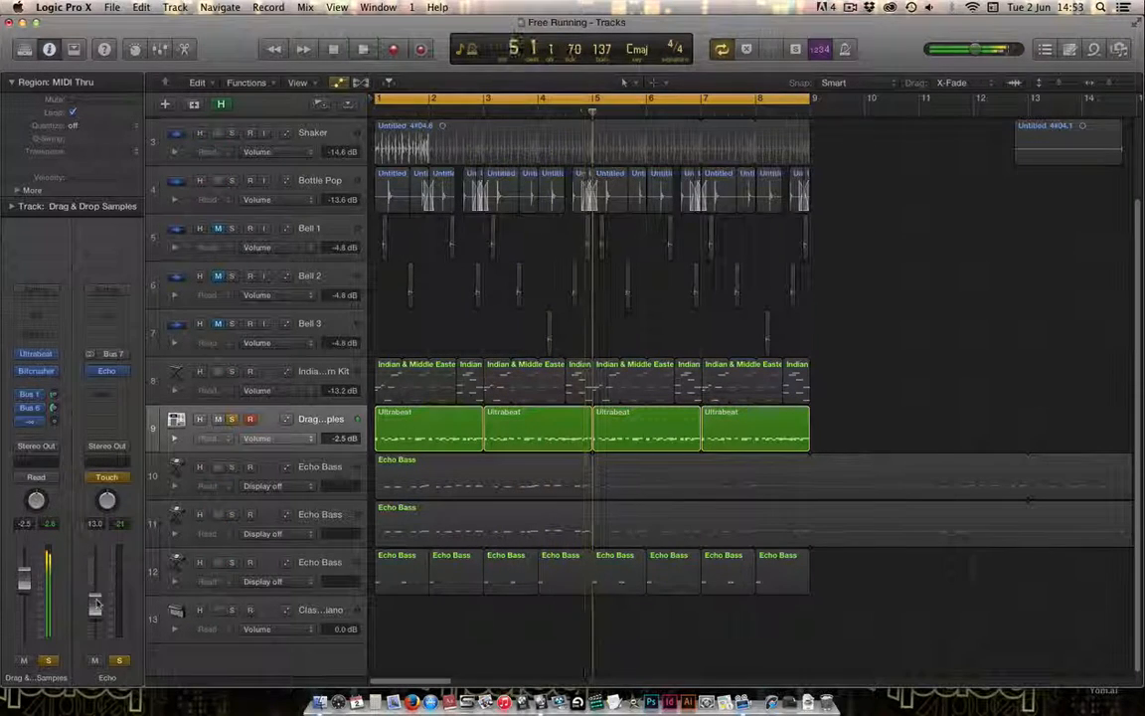
key(space)
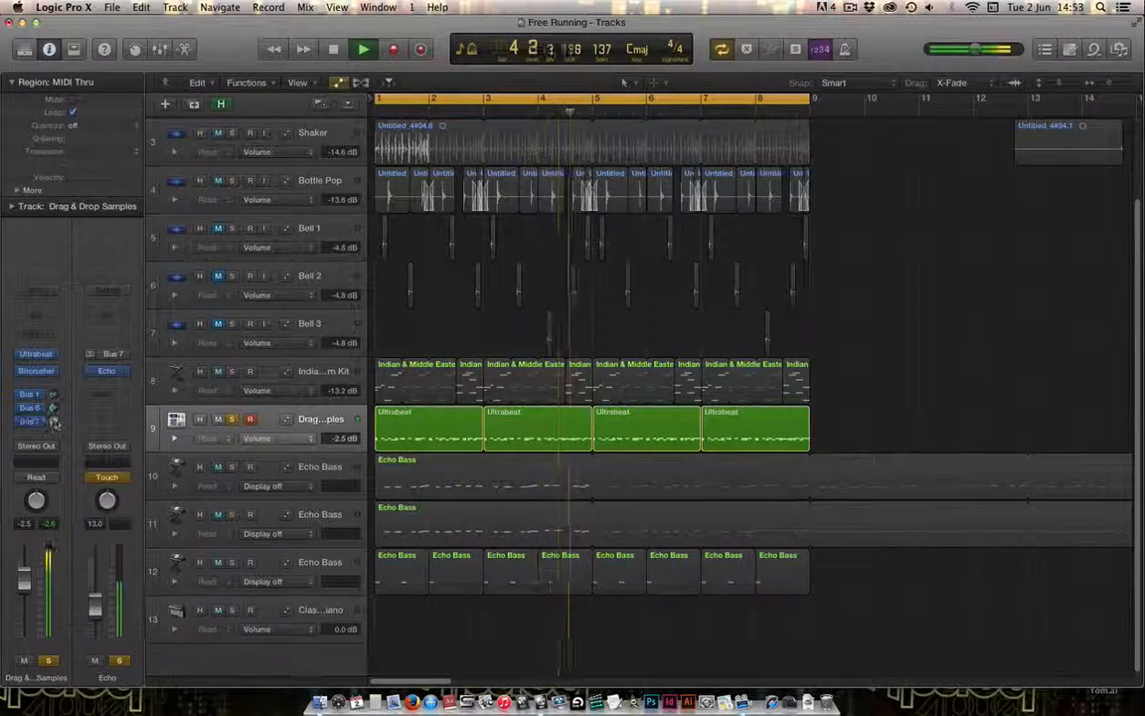
key(space)
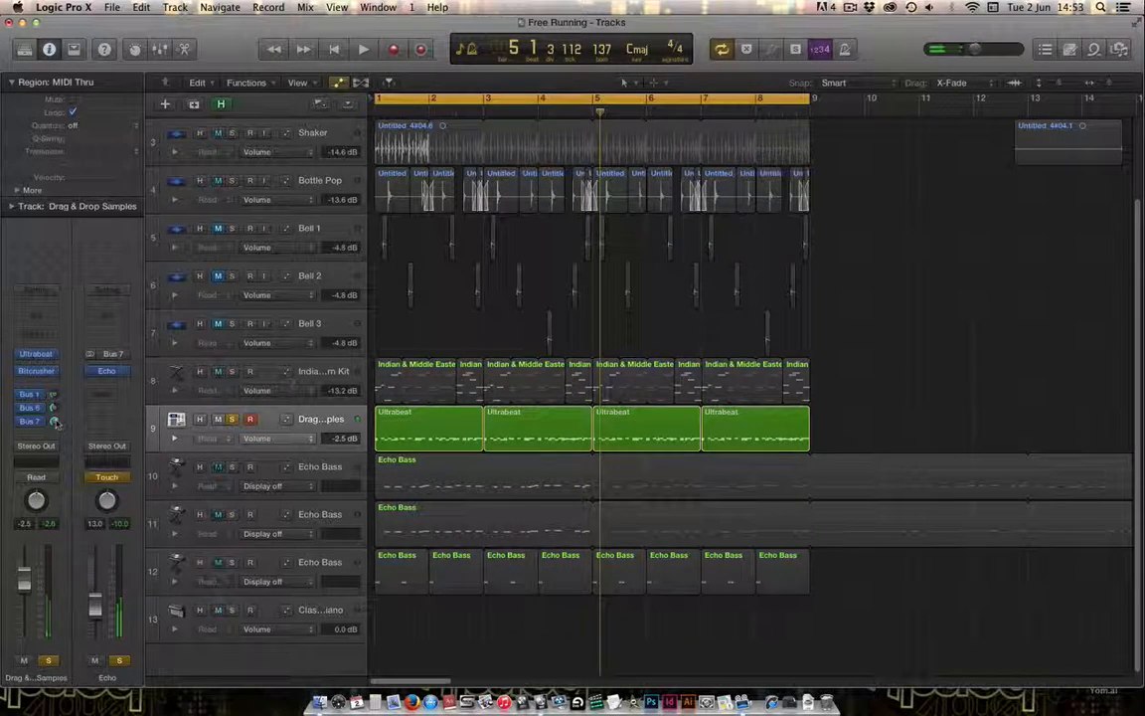
Return the Echo channel's automation mode to Read, and turn off solo on both the Drag & Drop Samples and Echo channels
click(121, 479)
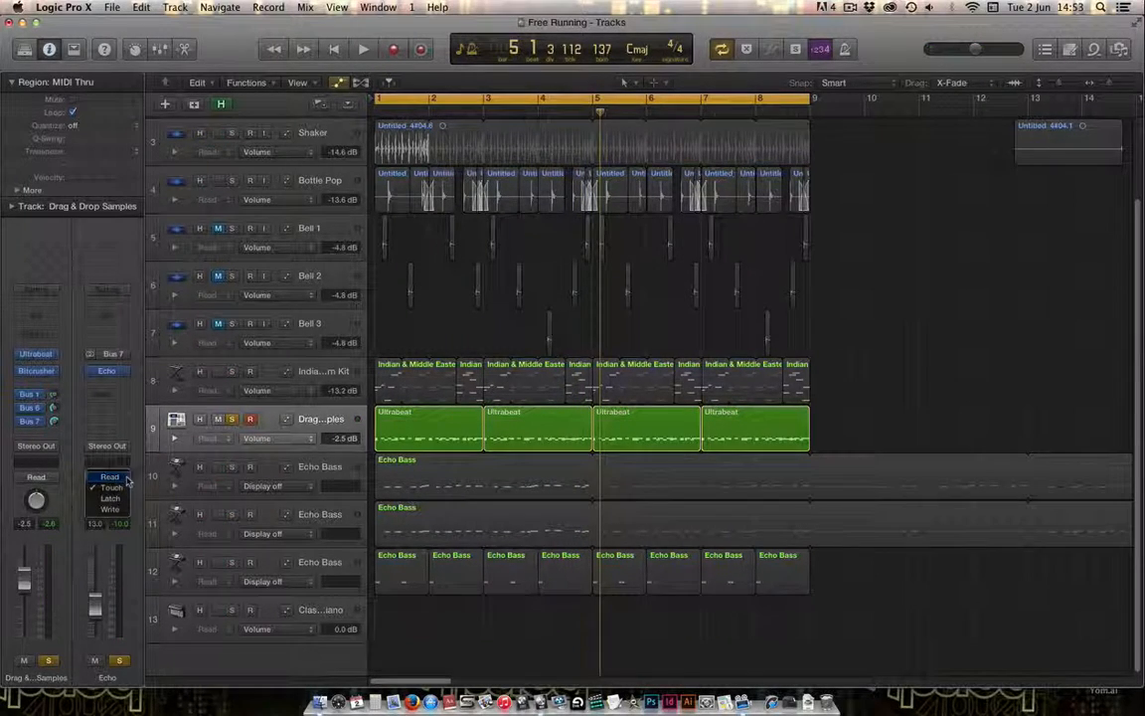
click(124, 478)
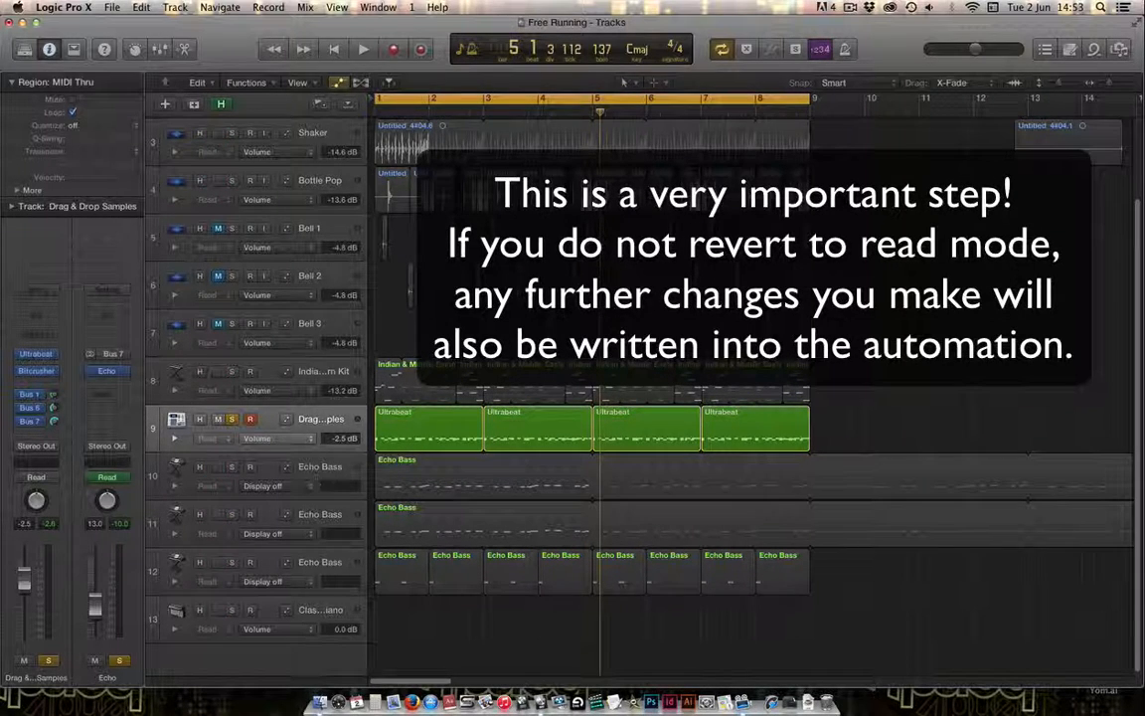
click(231, 419)
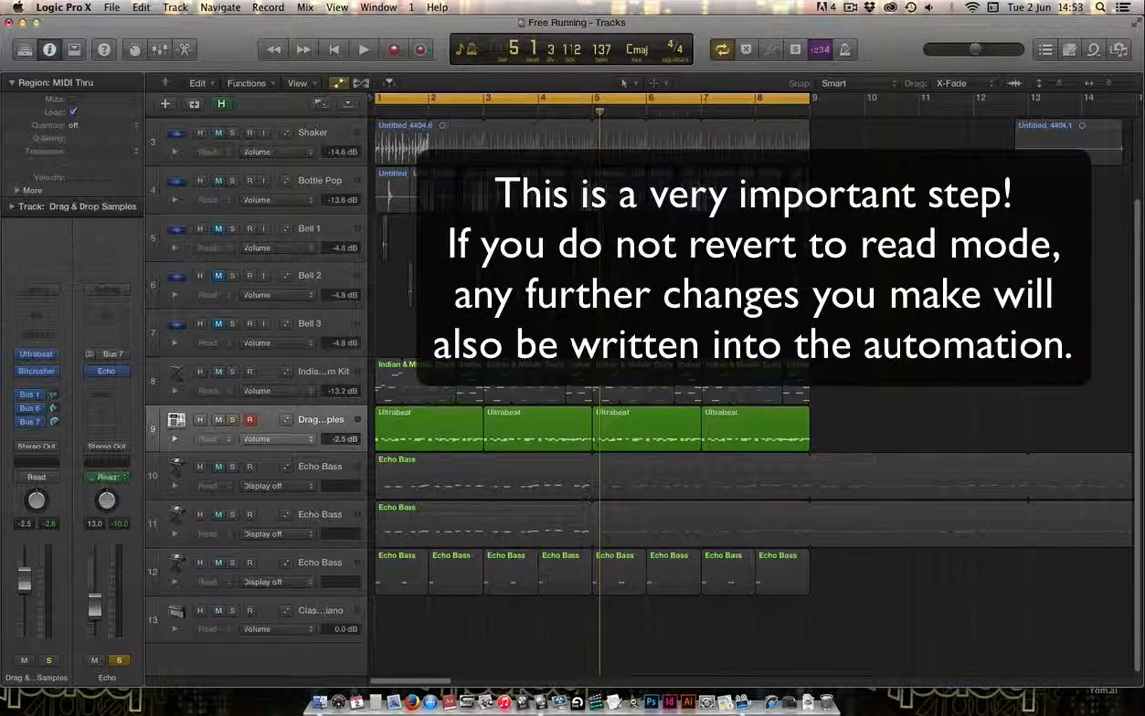
click(120, 662)
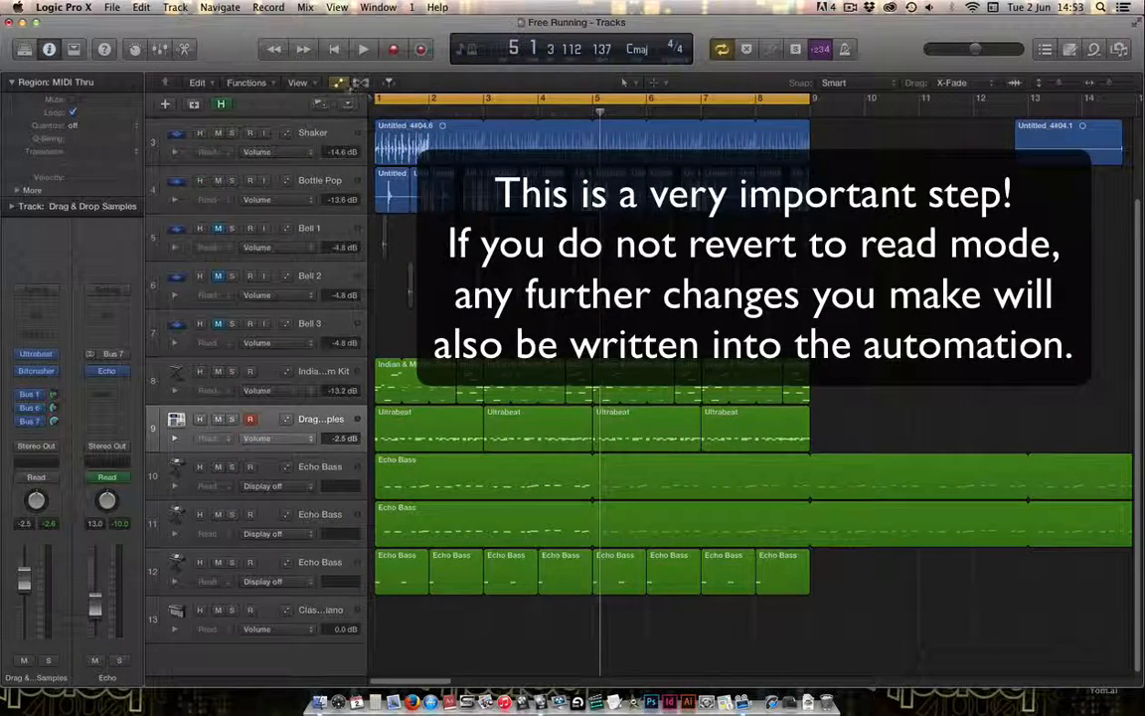
Toggle the automation view until the lanes are shown, with automation enabled on the Drag & Drop Samples track
click(339, 83)
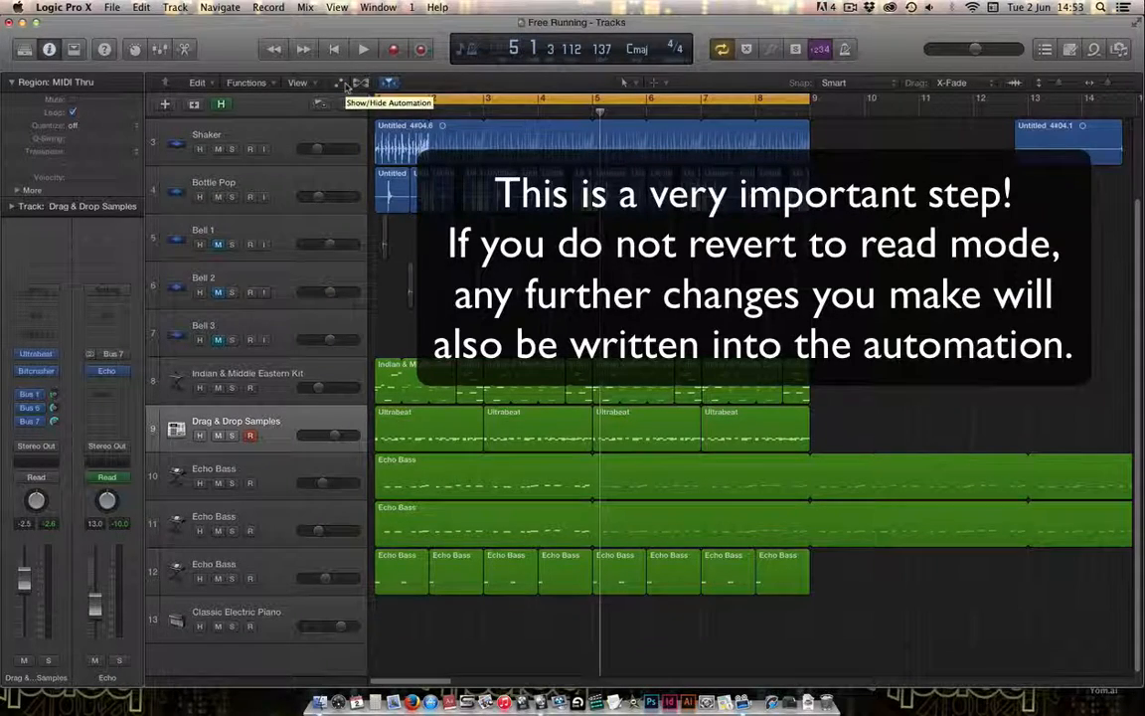
click(343, 84)
click(343, 84)
click(343, 83)
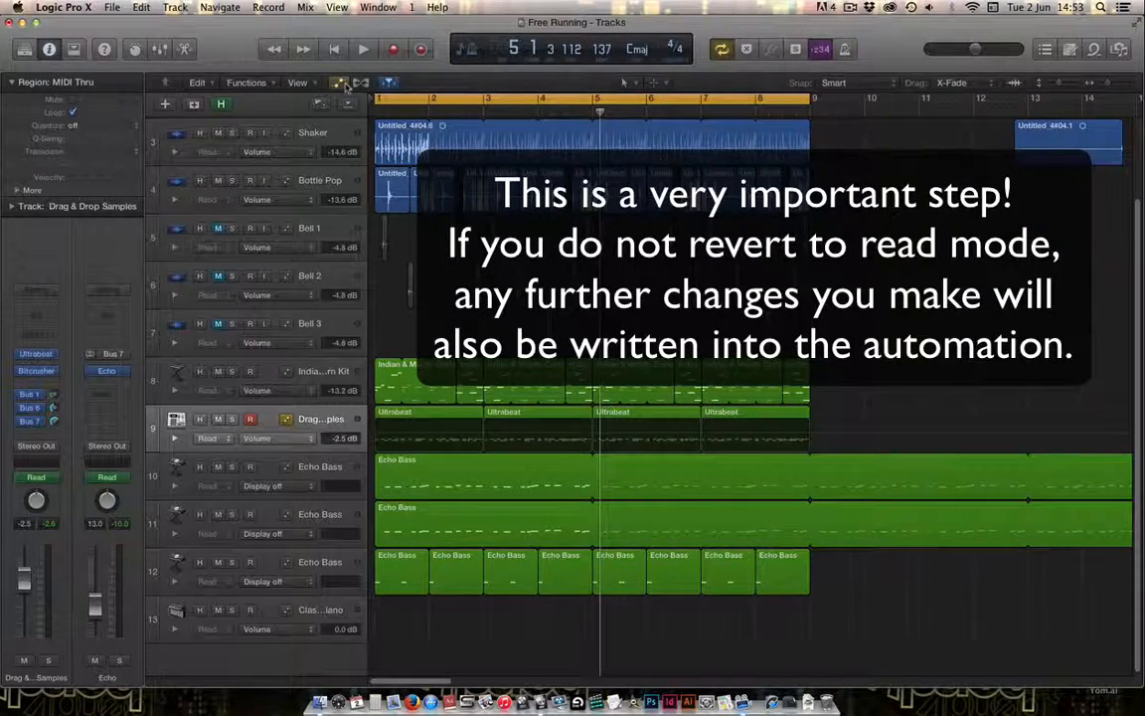
Look at the Drag & Drop Samples track's automation parameter choices and the Echo plug-in's settings
click(308, 439)
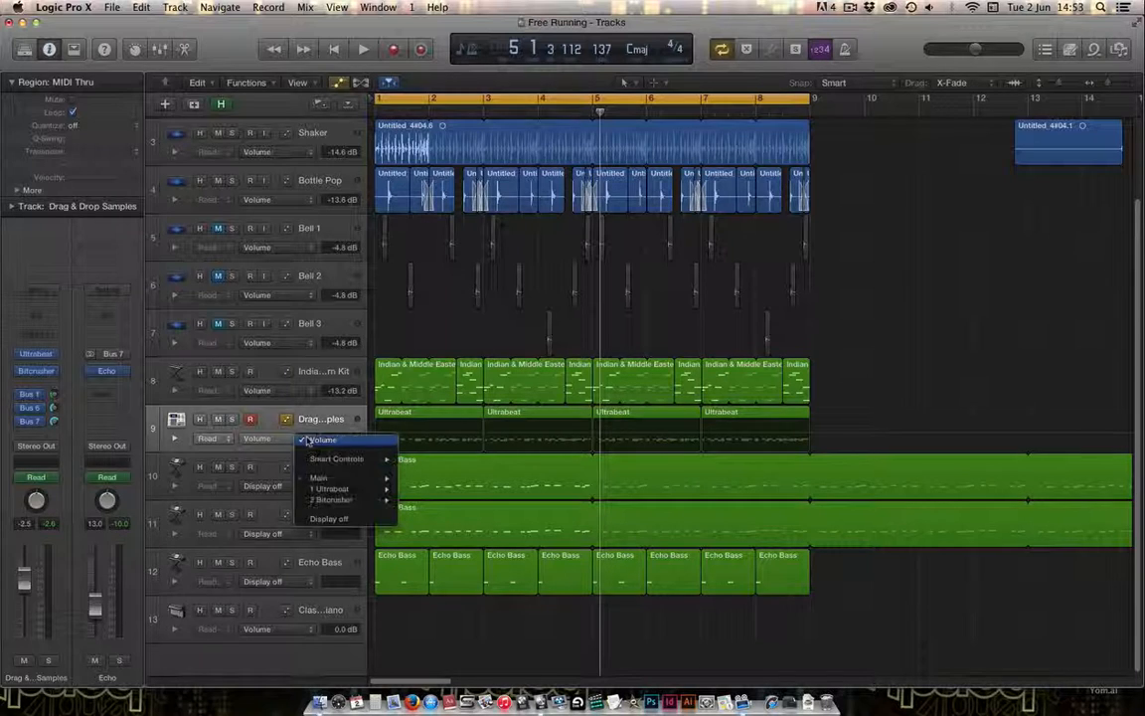
click(402, 293)
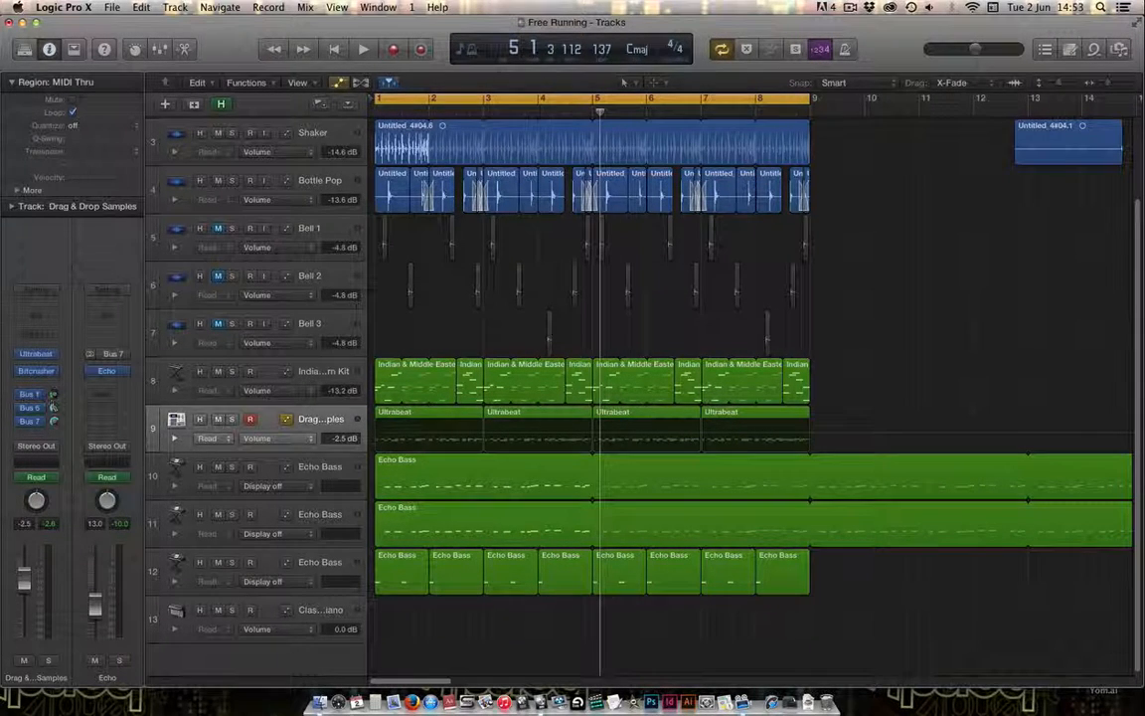
click(110, 373)
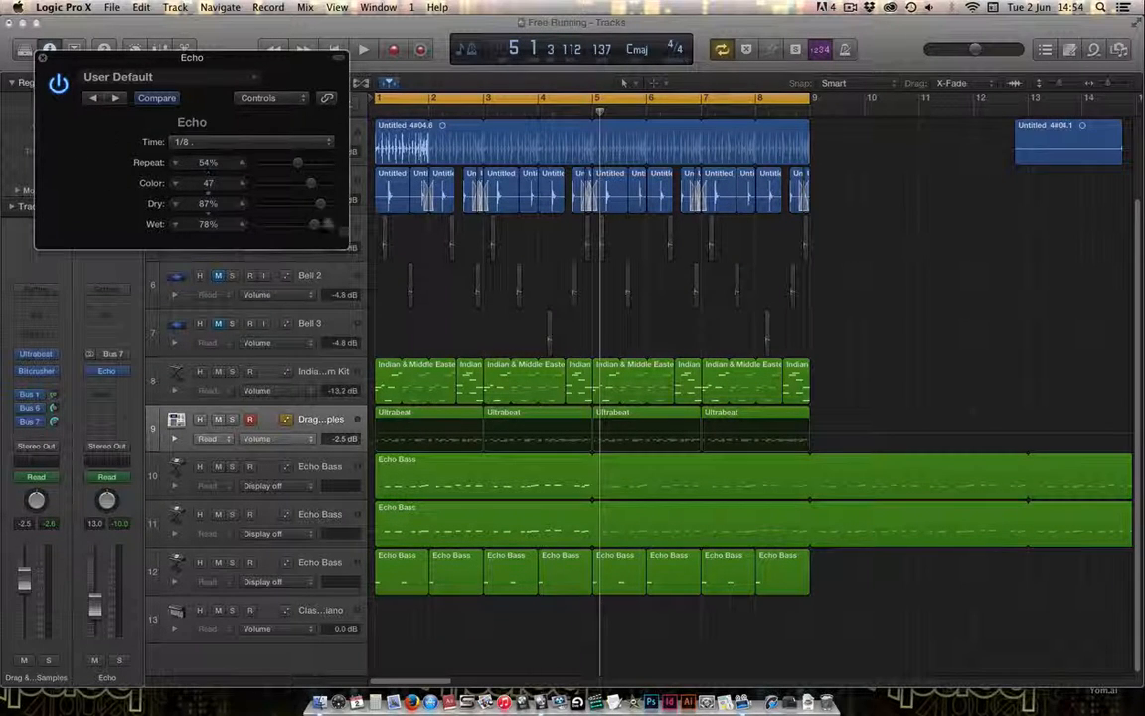
click(42, 57)
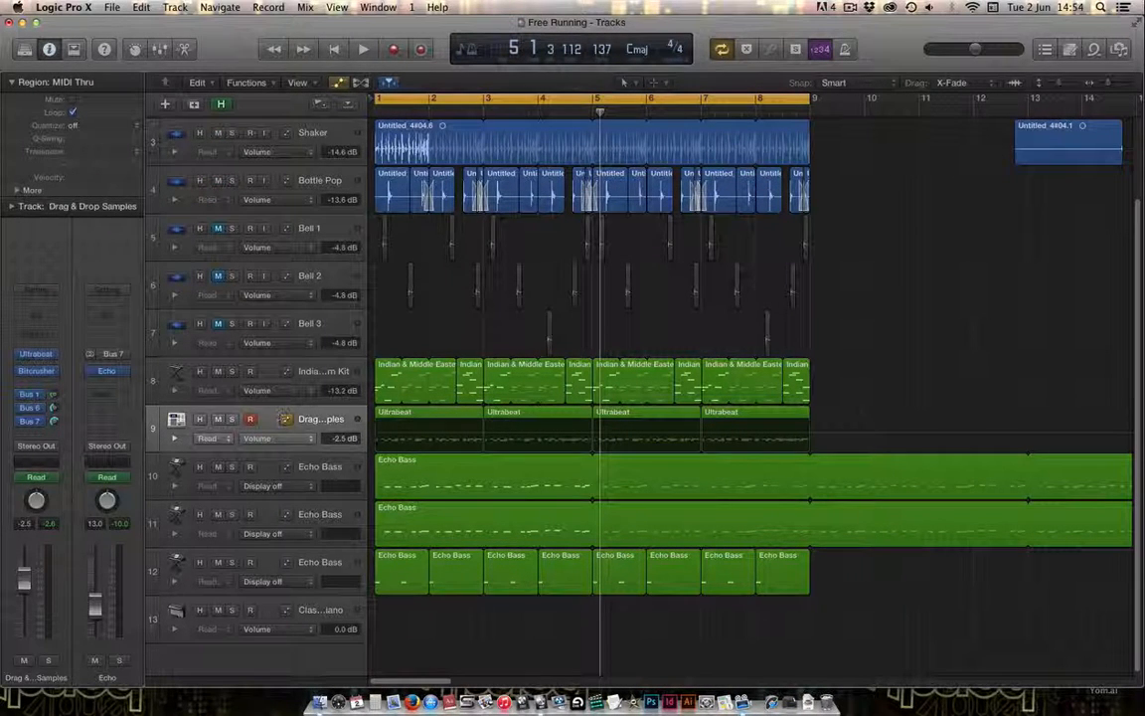
Disarm the Drag & Drop Samples track for recording and enable its automation
click(251, 419)
click(252, 421)
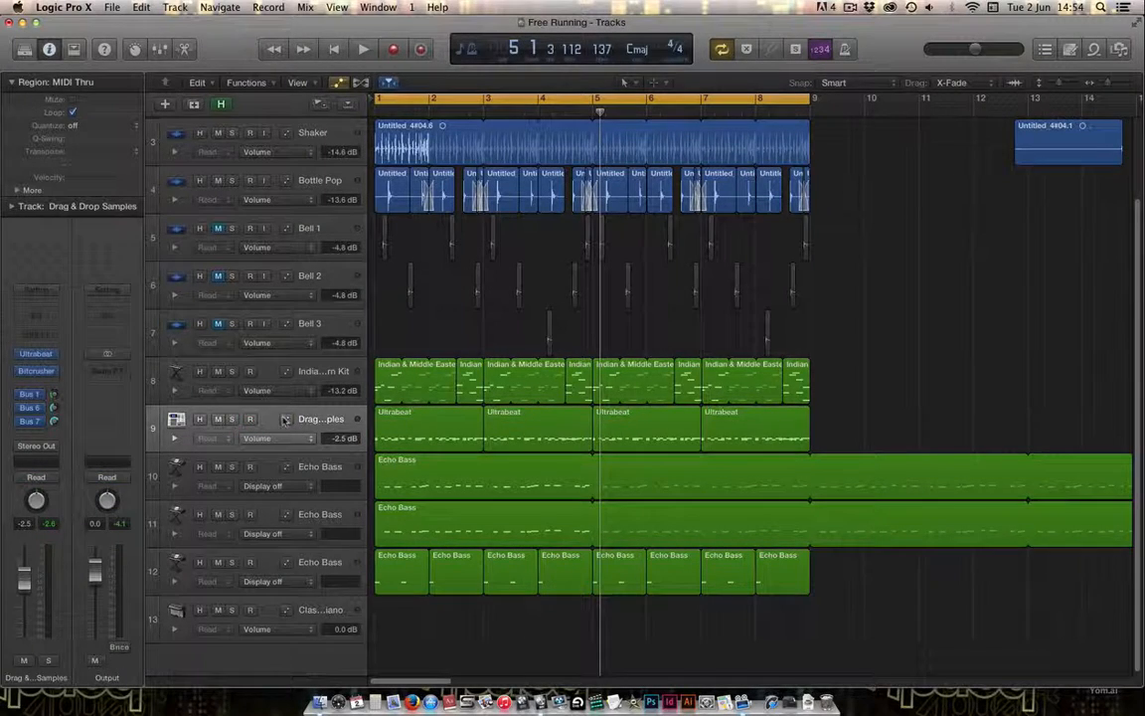
click(286, 420)
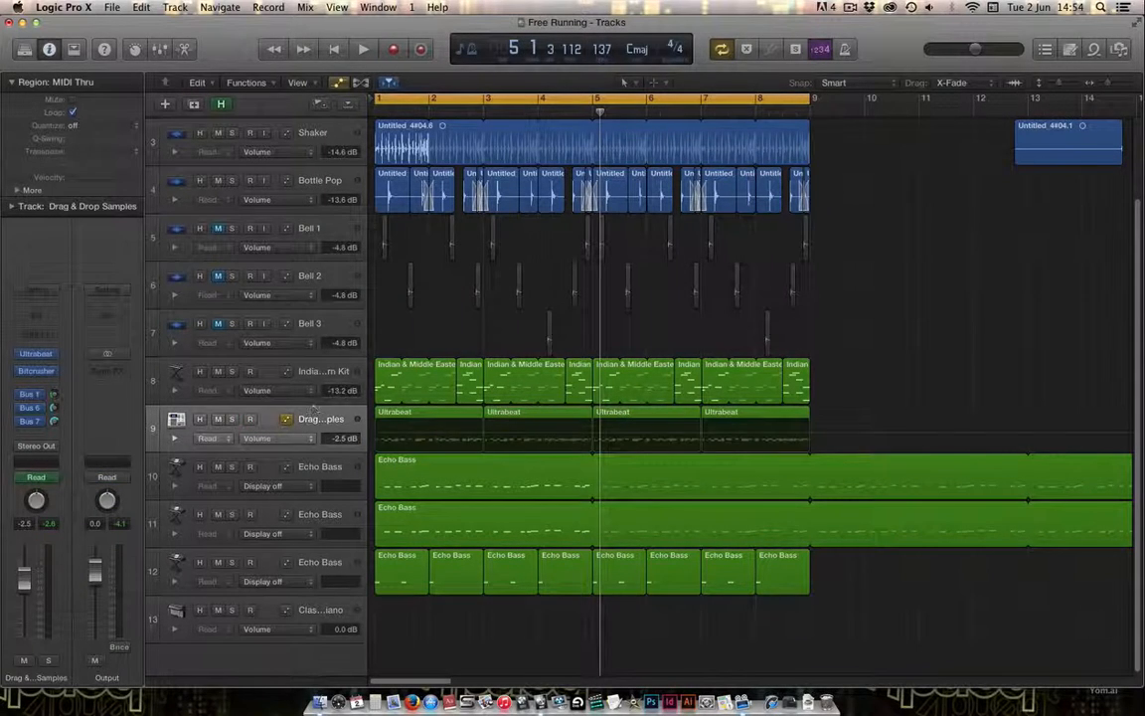
Choose the main parameter Send 3 (Echo) for automation on the Drag & Drop Samples track
click(340, 83)
click(340, 83)
click(266, 439)
mouse_move(335, 461)
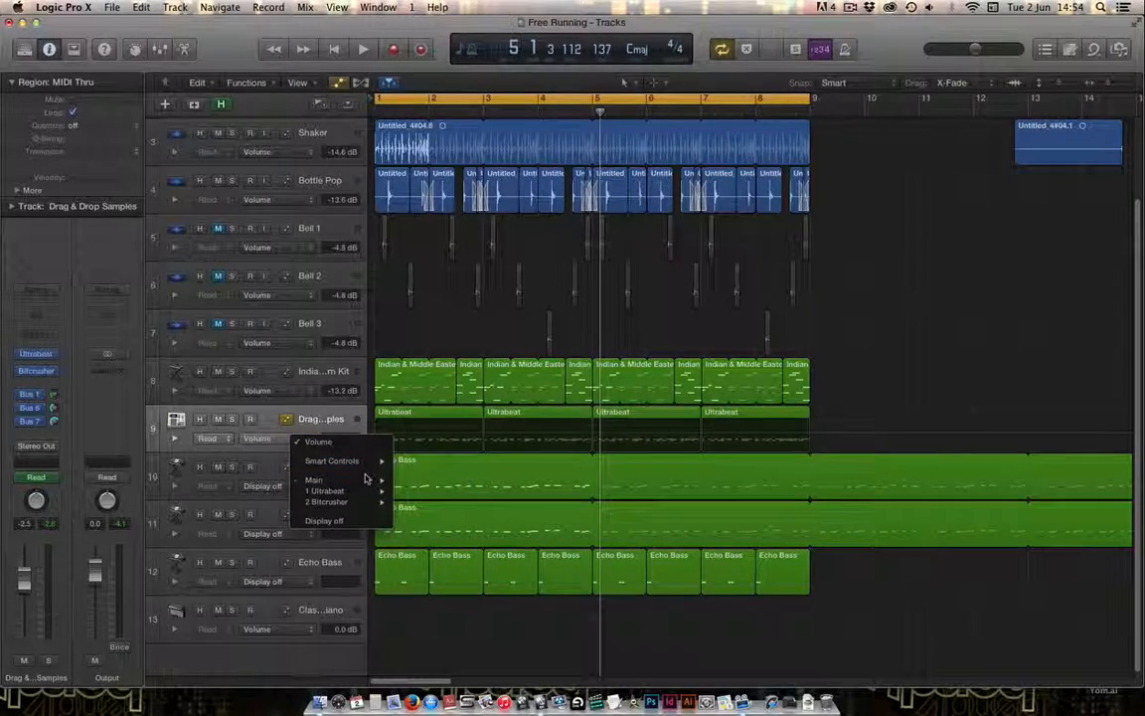
mouse_move(368, 481)
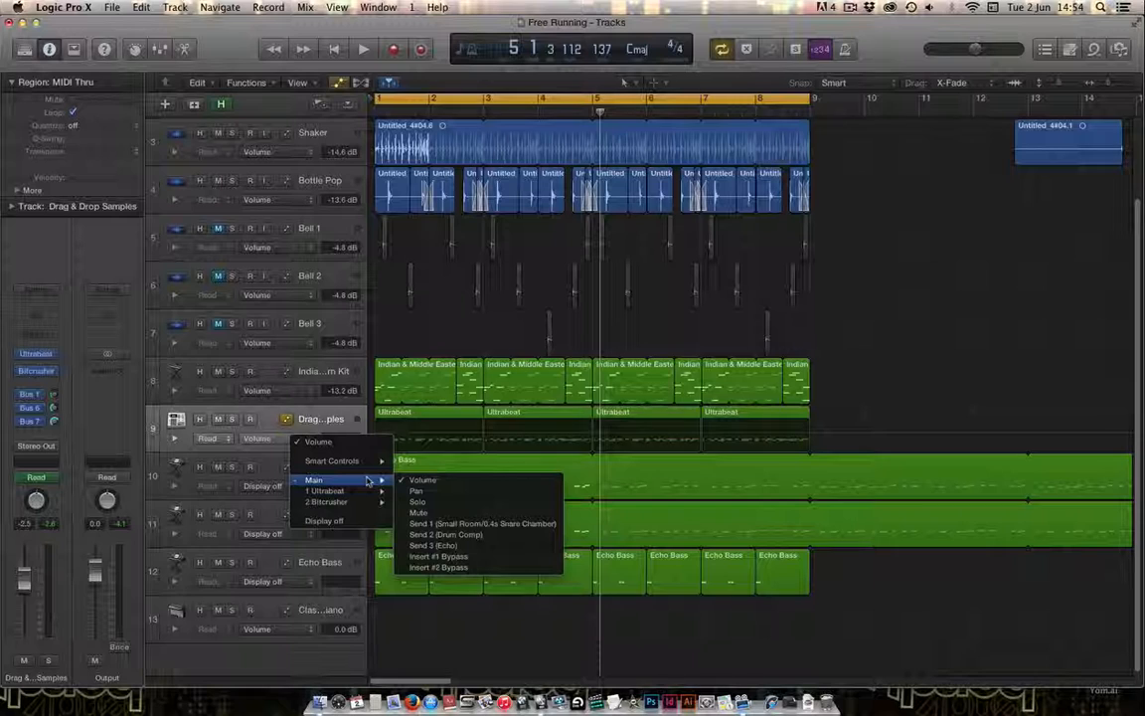
click(481, 545)
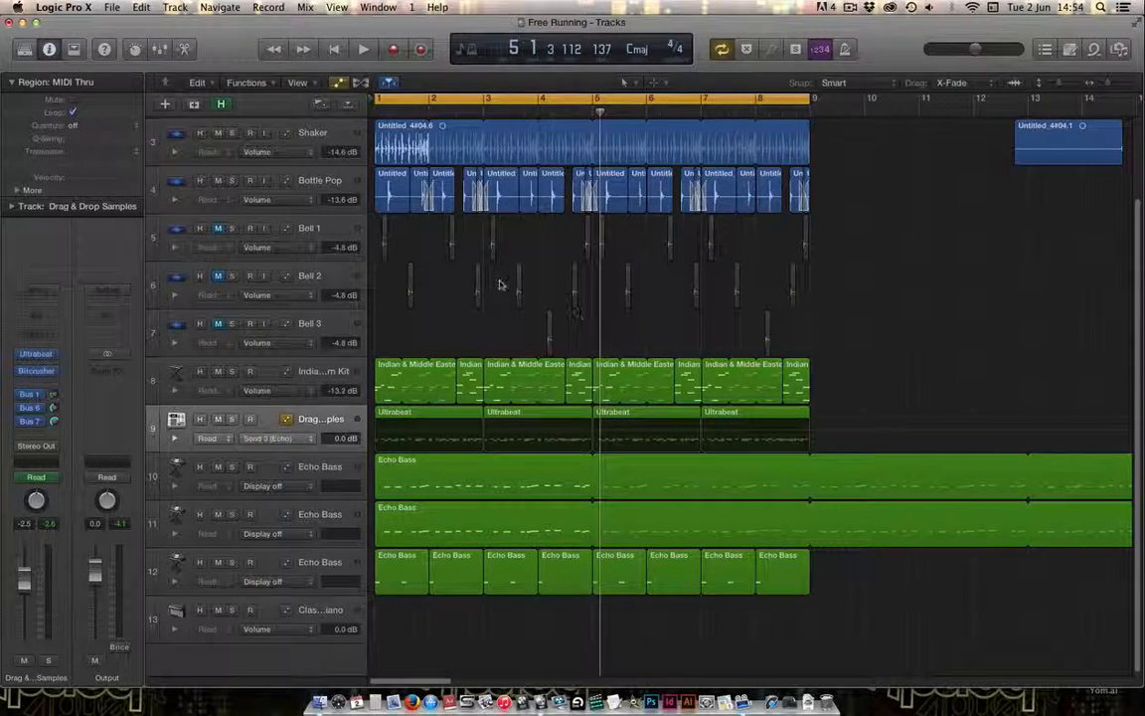
Play the loop from the start and check the Drag & Drop Samples track's Send 3 (Echo) parameter and its automation mode choices
key(Return)
key(space)
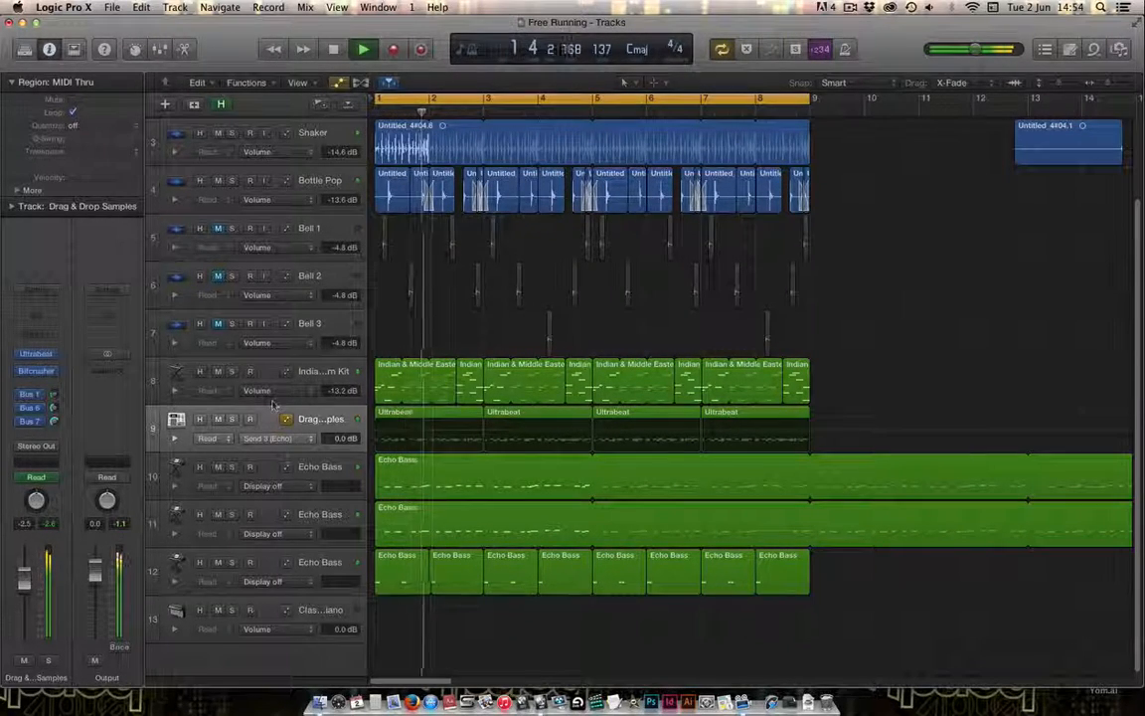
click(299, 443)
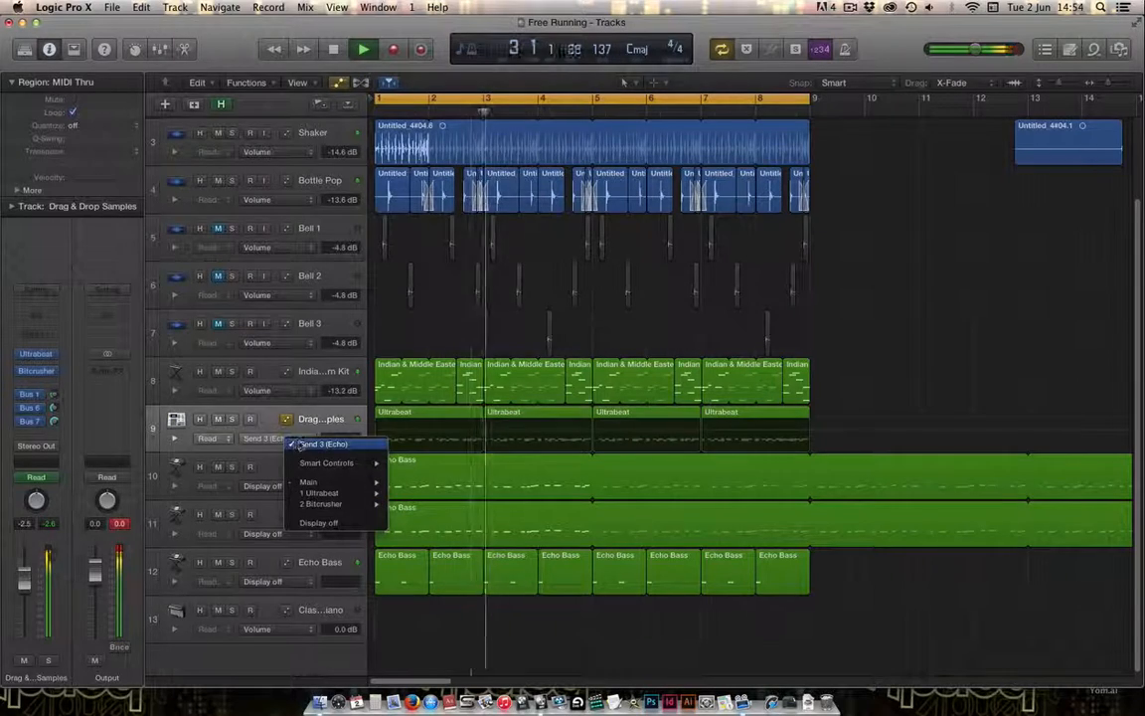
click(302, 444)
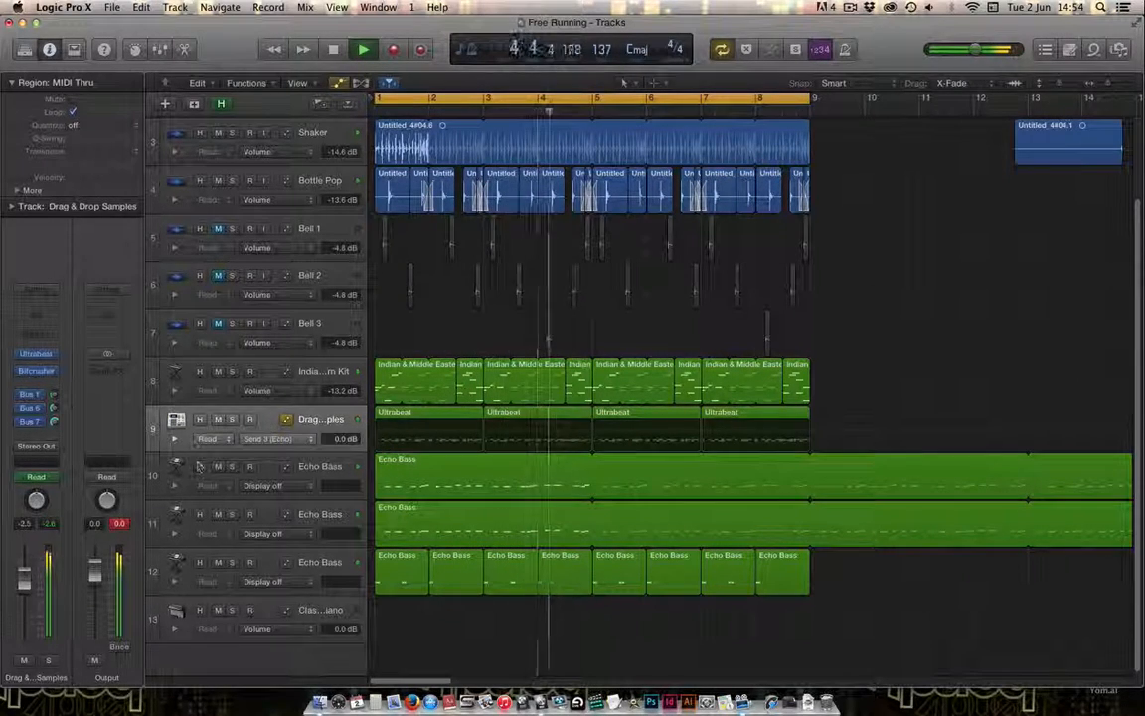
key(space)
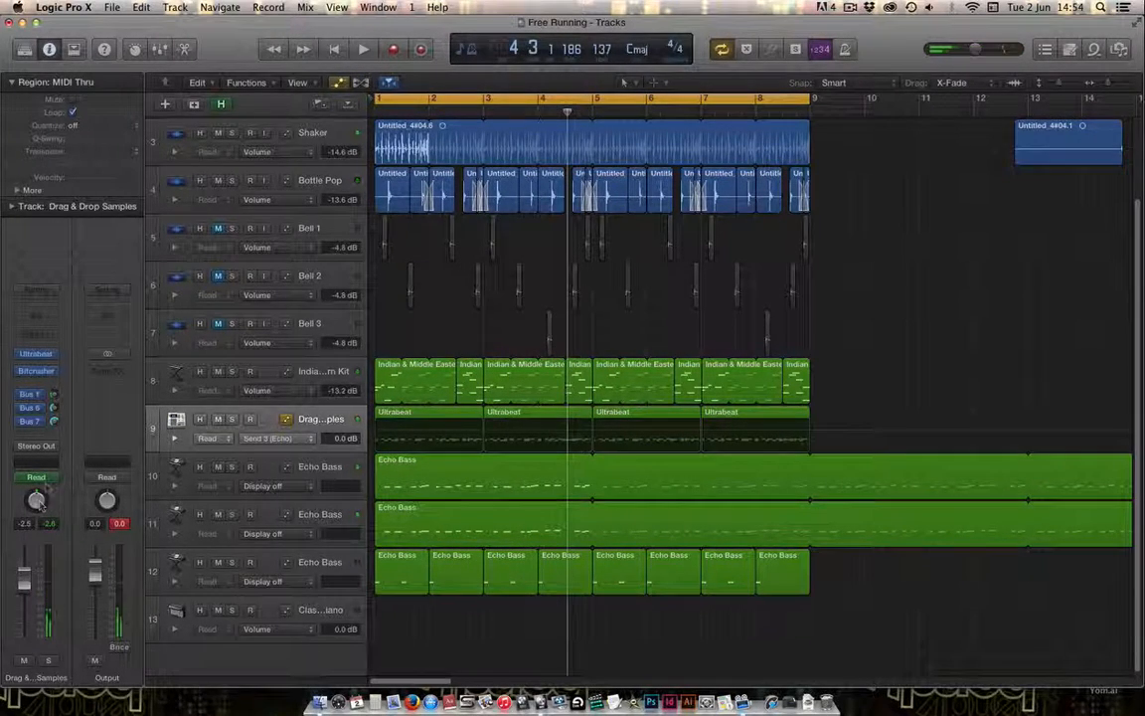
click(36, 477)
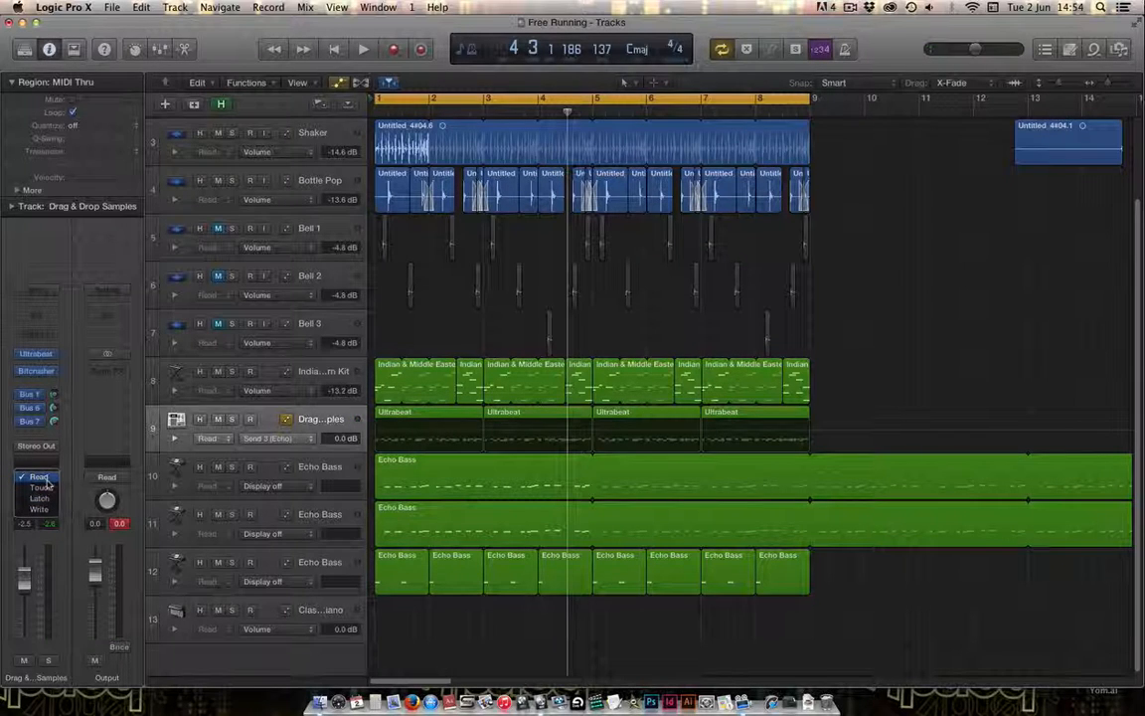
click(43, 480)
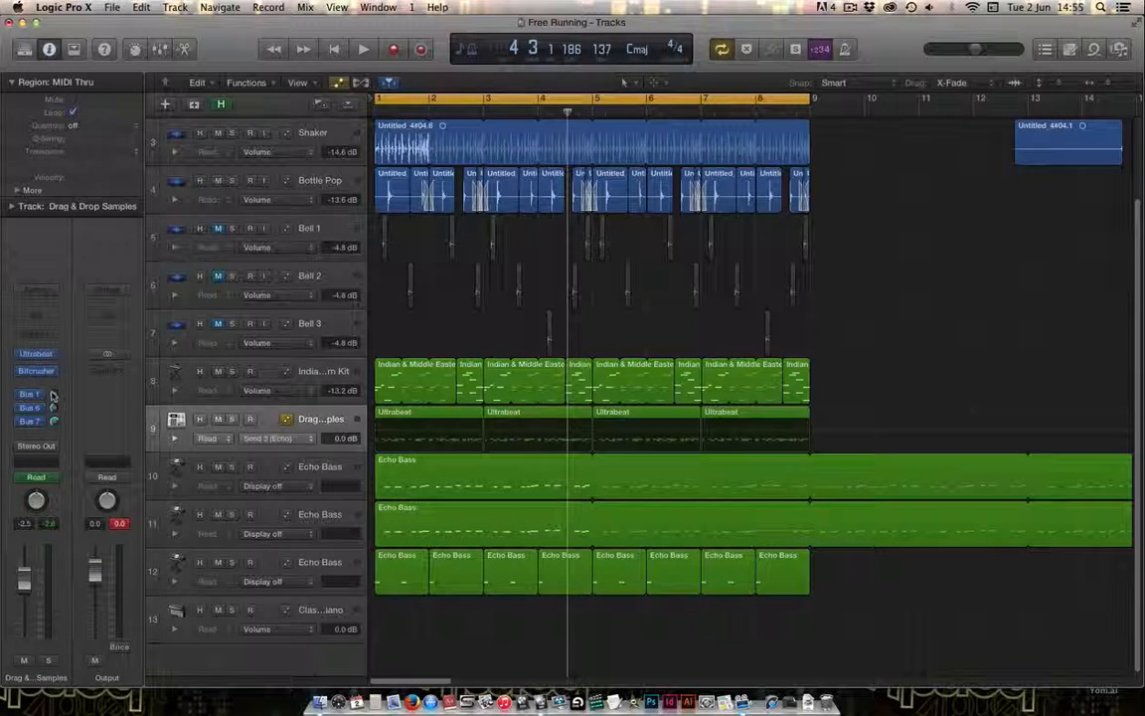
Add Send 3 (Echo) automation points on Drag & Drop Samples, holding -∞ dB from bar 1 and rising to 0.0 dB shortly before bar 3
click(303, 438)
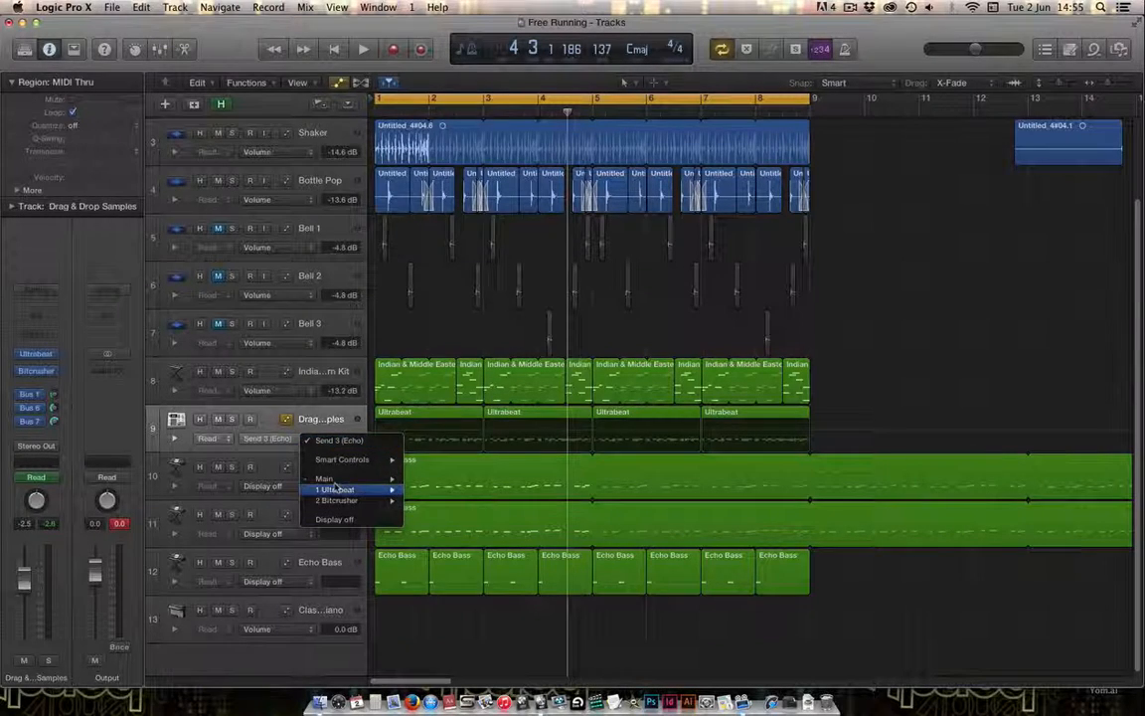
click(436, 454)
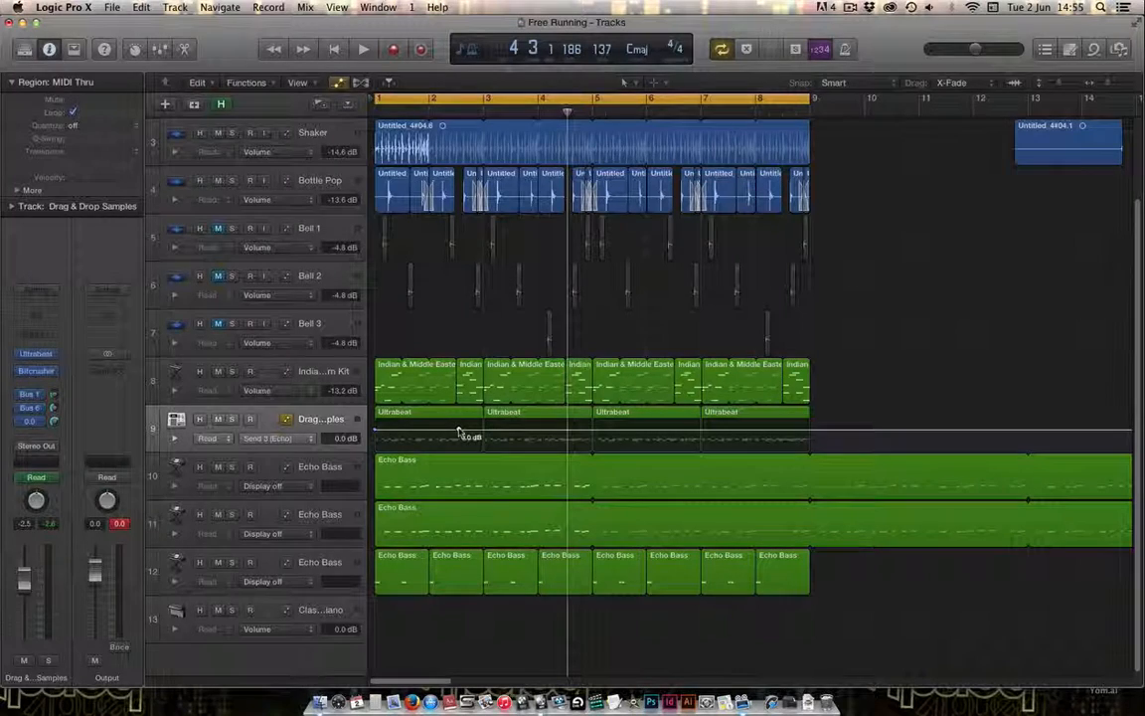
drag(465, 430, 470, 430)
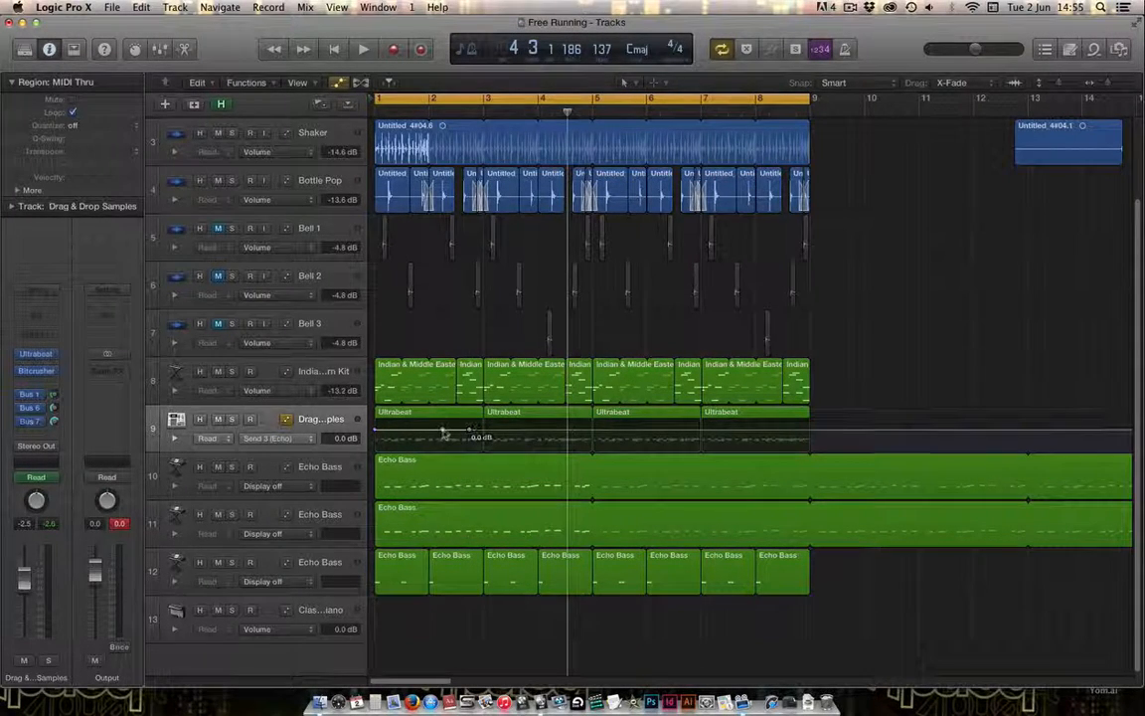
drag(442, 431, 442, 453)
drag(375, 430, 376, 481)
drag(442, 451, 469, 448)
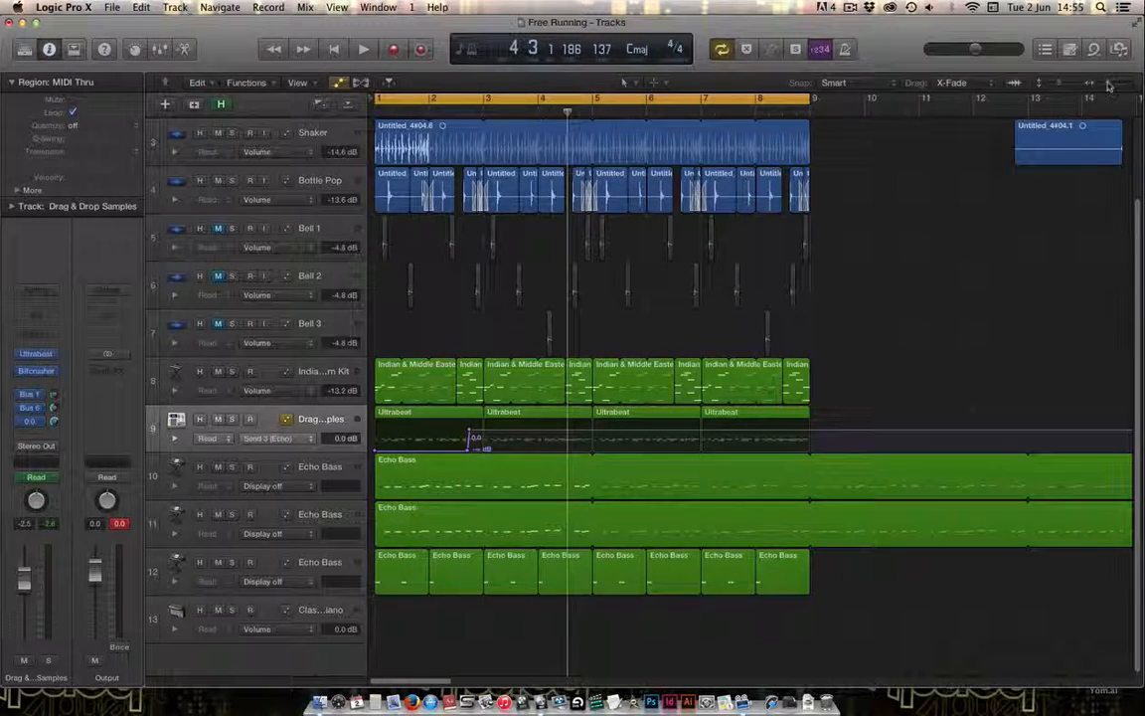
Align the two Echo send automation points shortly before bar 3 so the level rises almost vertically from -∞ to 0.0 dB
drag(1109, 86, 1070, 84)
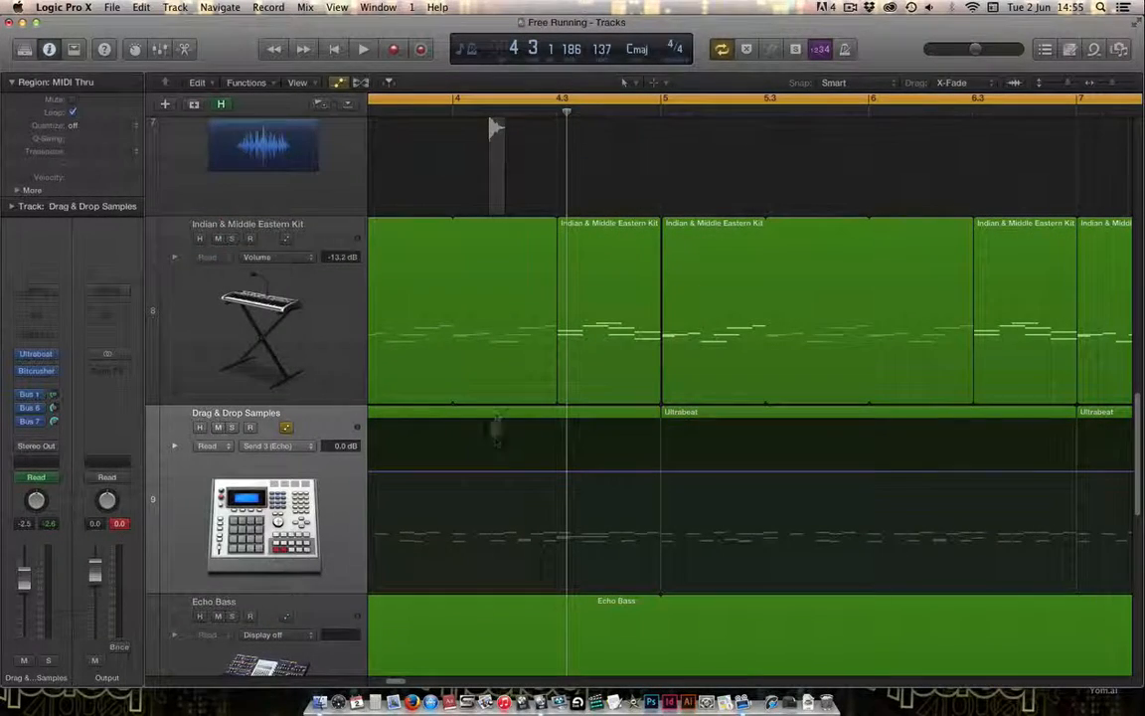
click(496, 413)
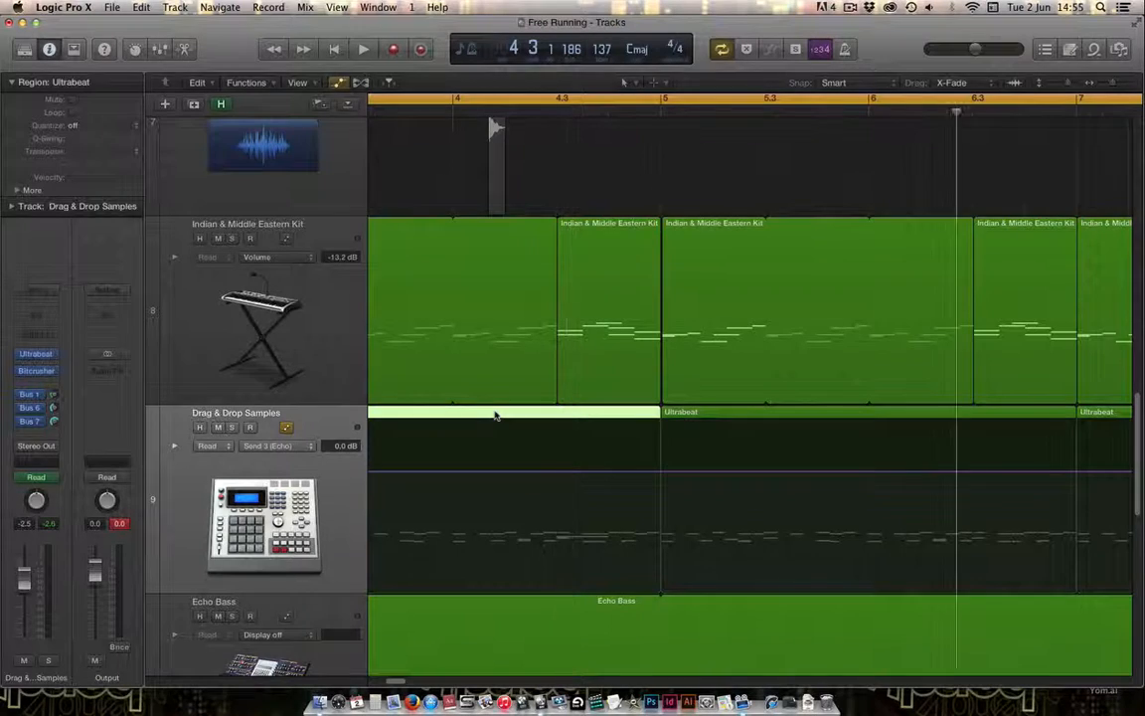
key(z)
key(z)
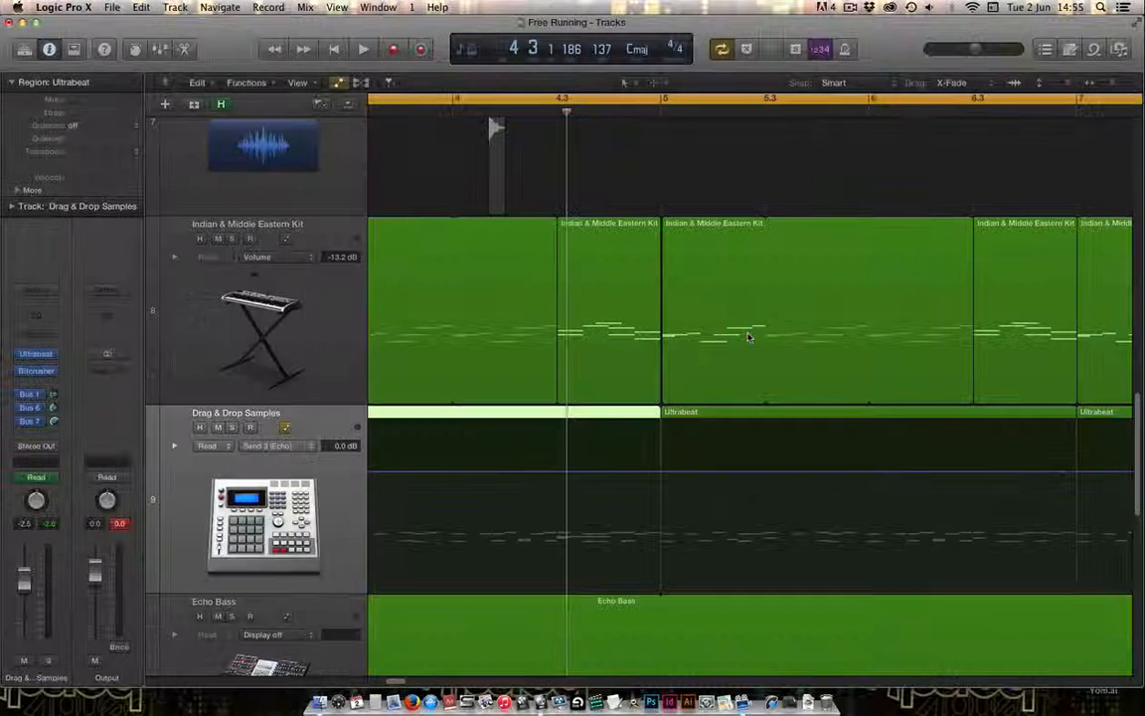
key(a)
key(Return)
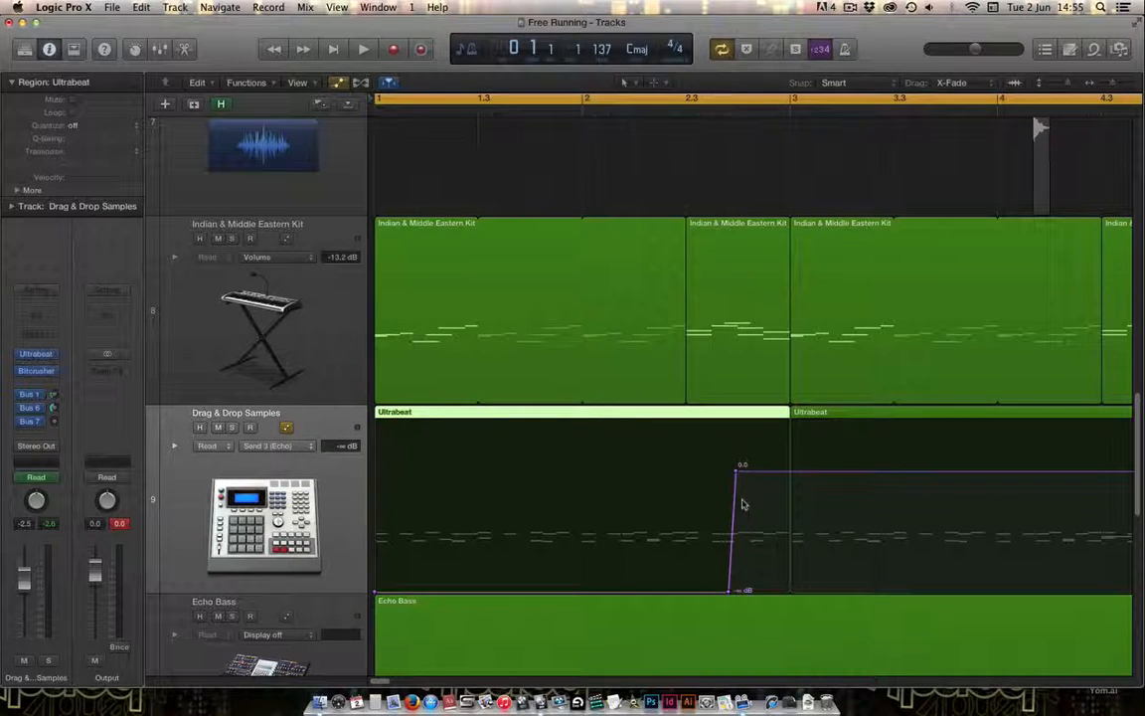
drag(737, 473, 737, 469)
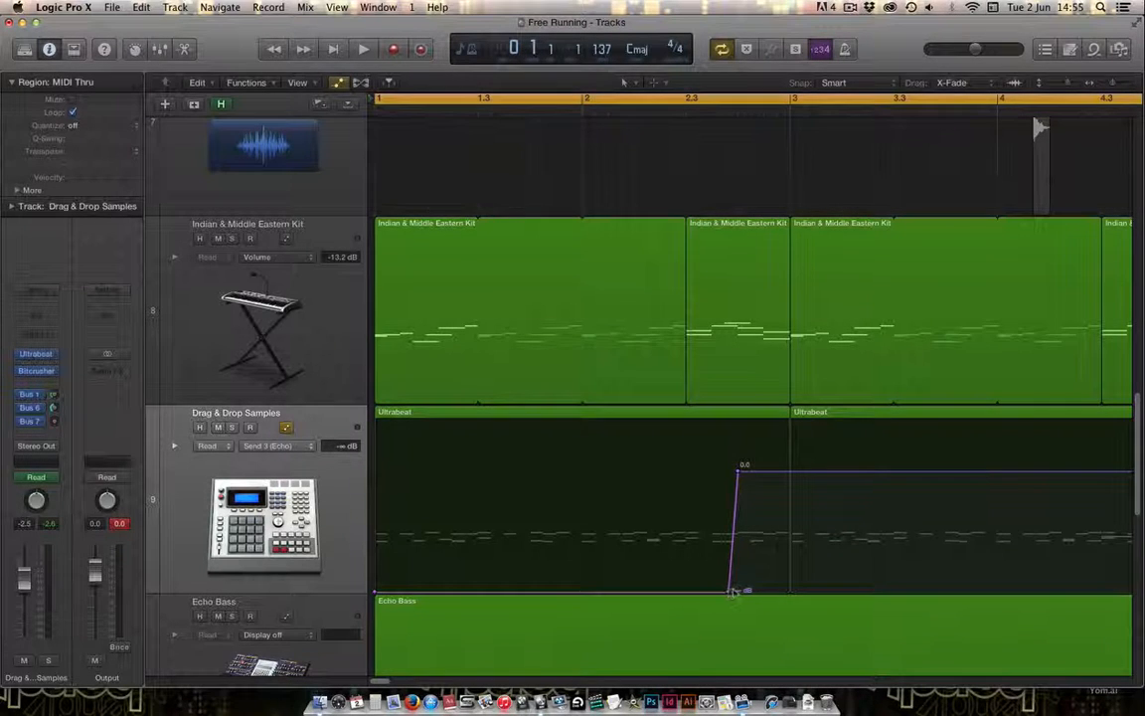
drag(727, 594, 738, 594)
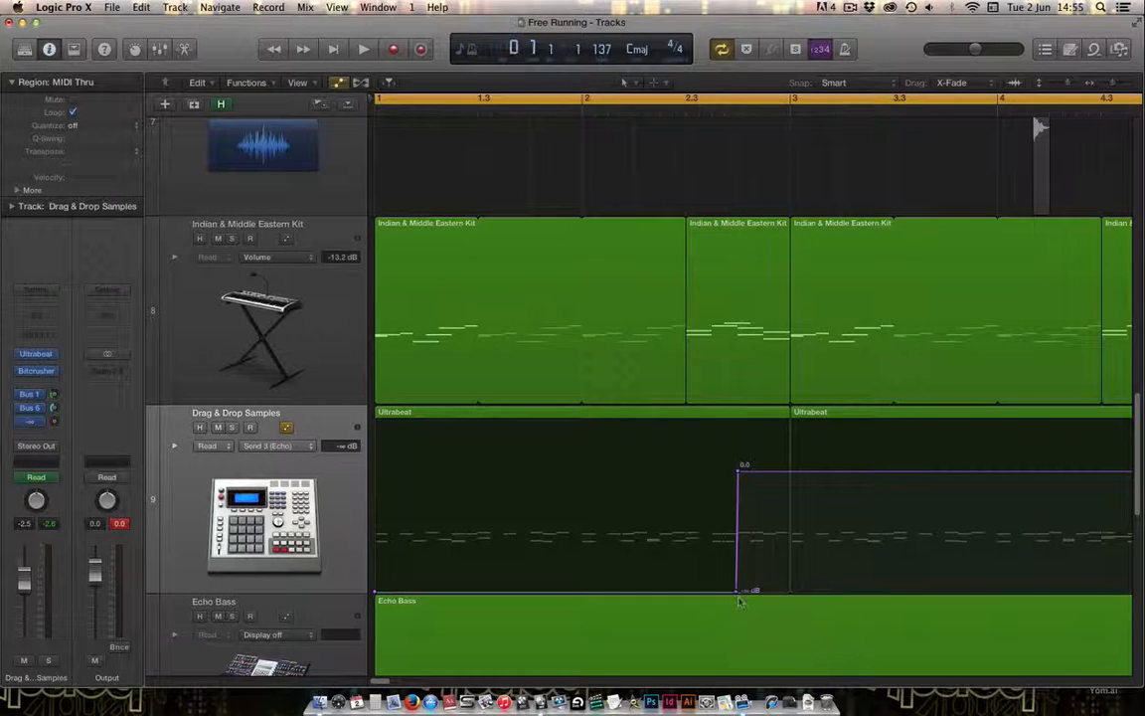
Play the loop through the echo rise and check the automation parameter choices on the Drag & Drop Samples track
key(space)
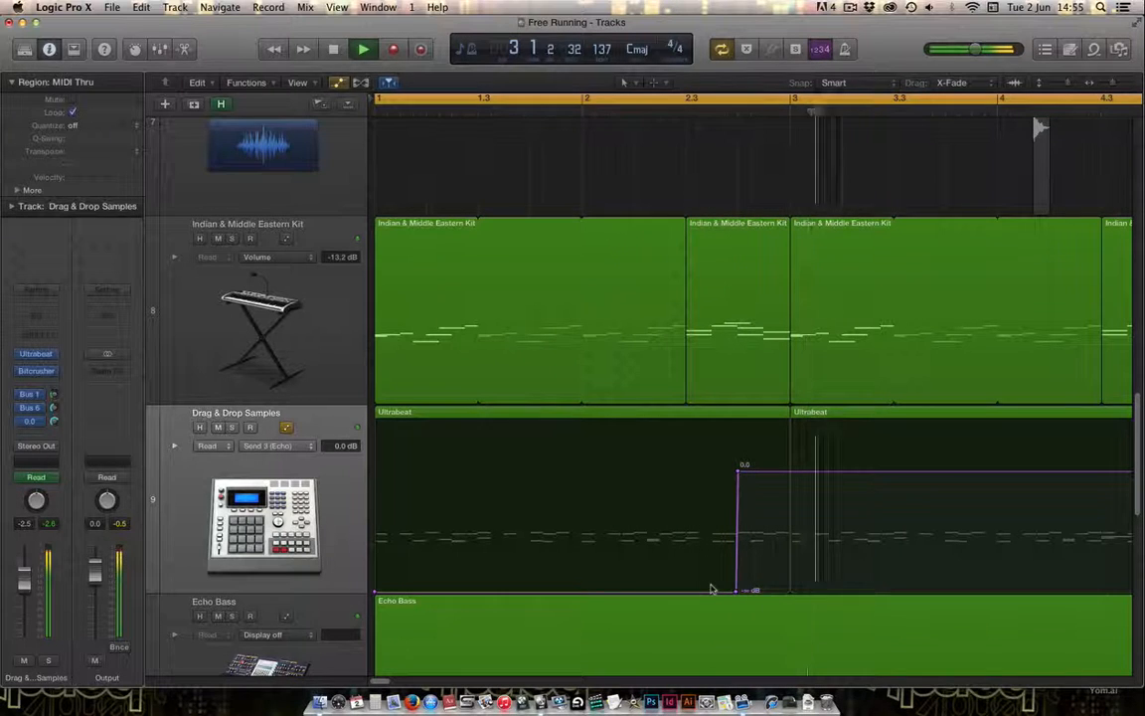
key(space)
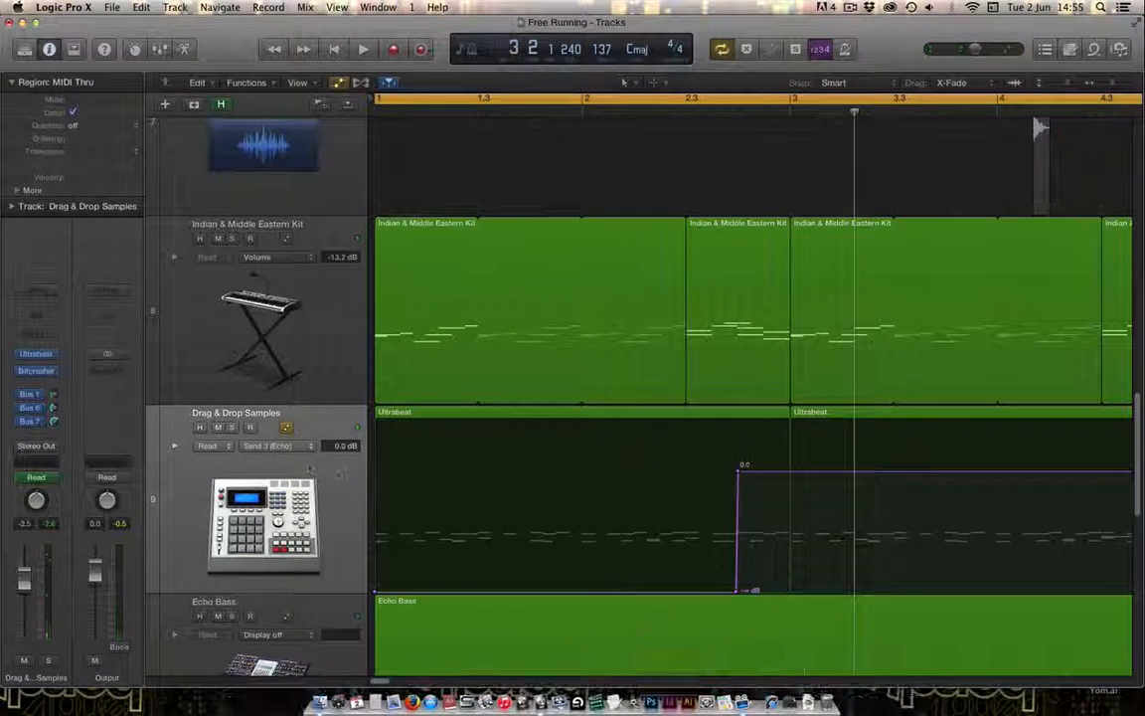
click(266, 445)
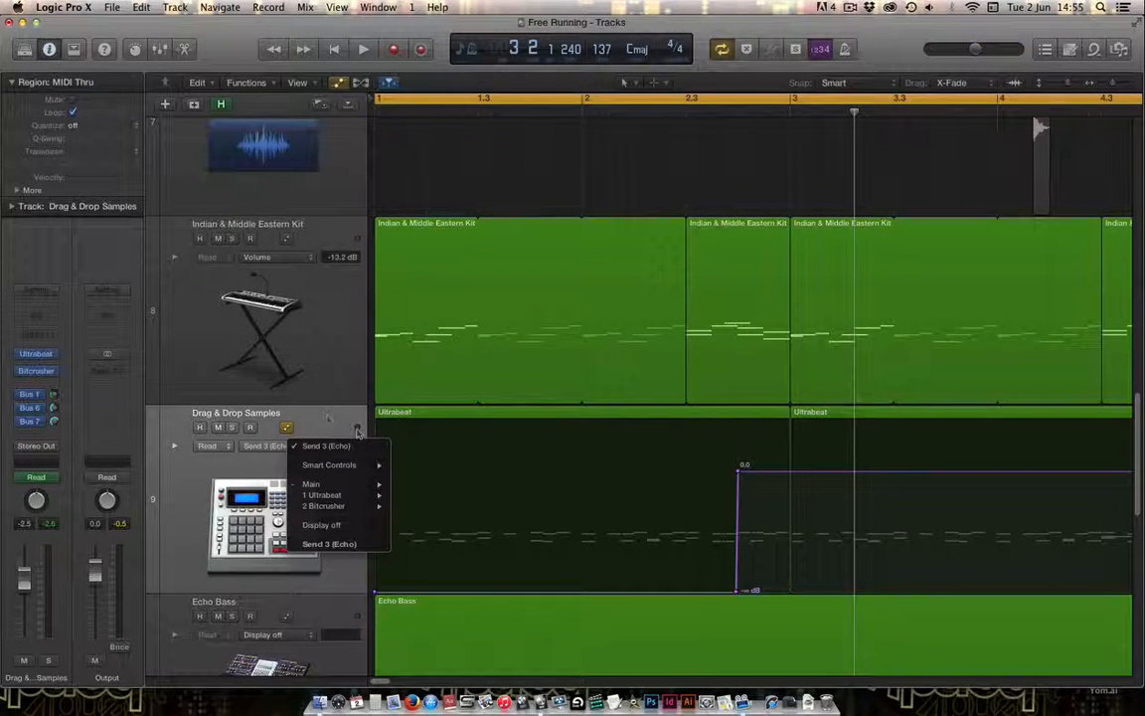
click(358, 432)
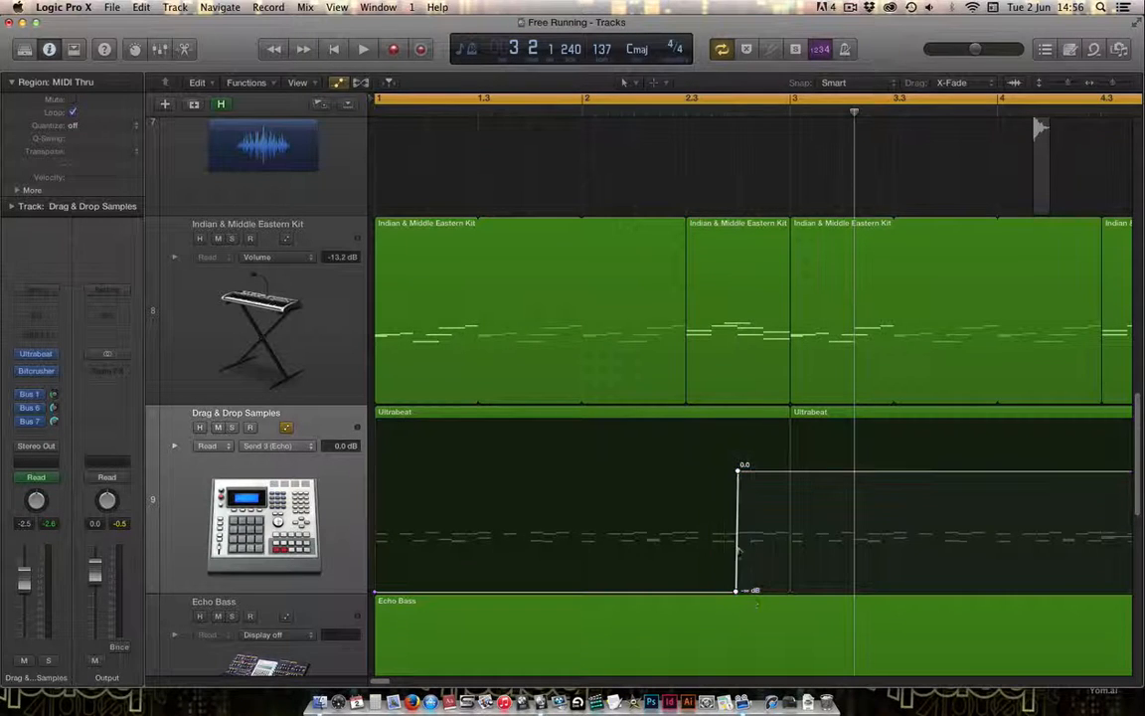
Move the vertical Echo send rise on Drag & Drop Samples earlier to position 2 2 4 162 and play the result
drag(738, 540, 683, 542)
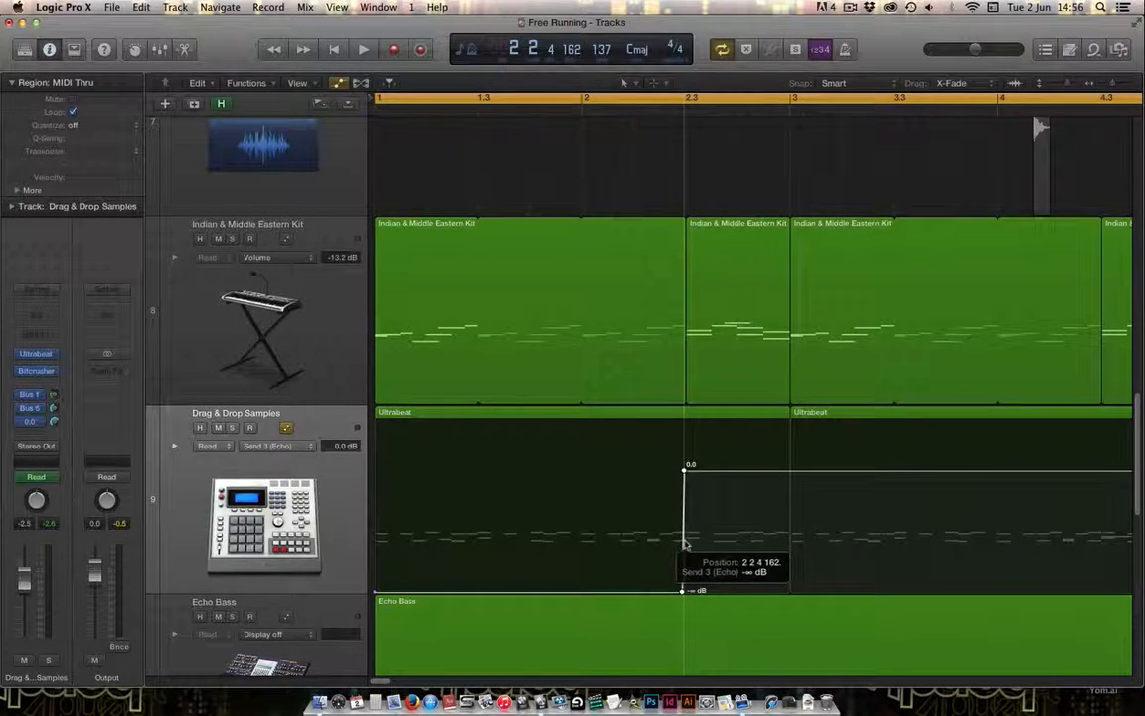
key(space)
key(space)
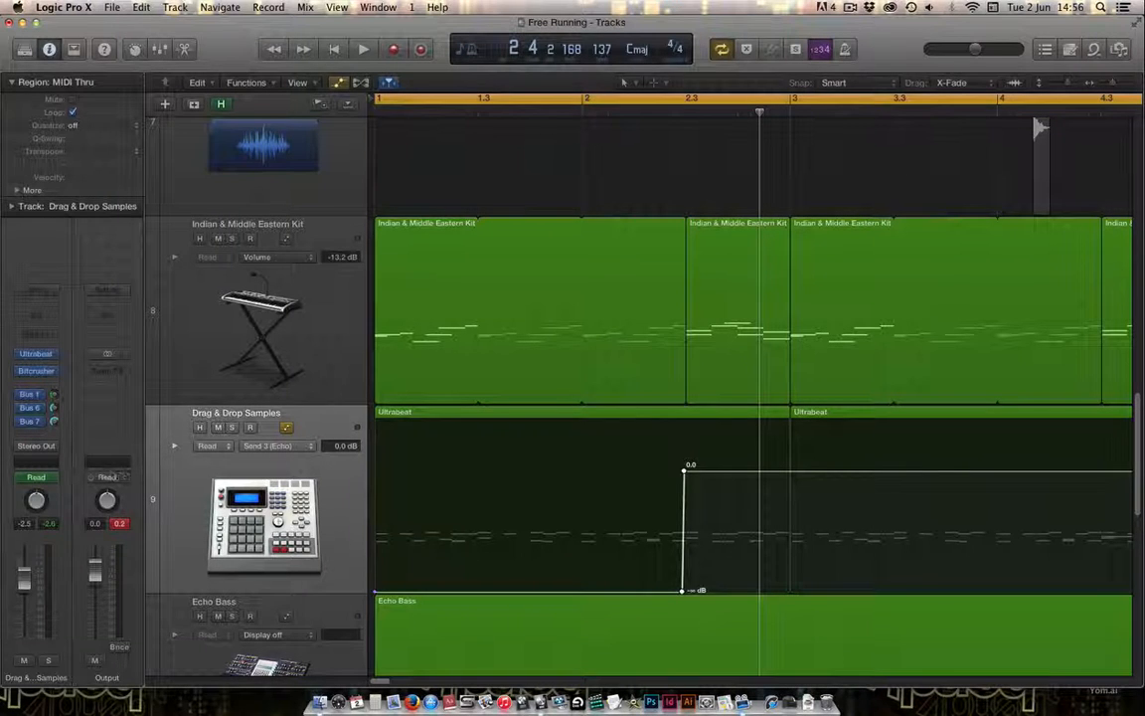
Examine which main parameters can be automated on the Drag & Drop Samples track, including its three sends
click(154, 478)
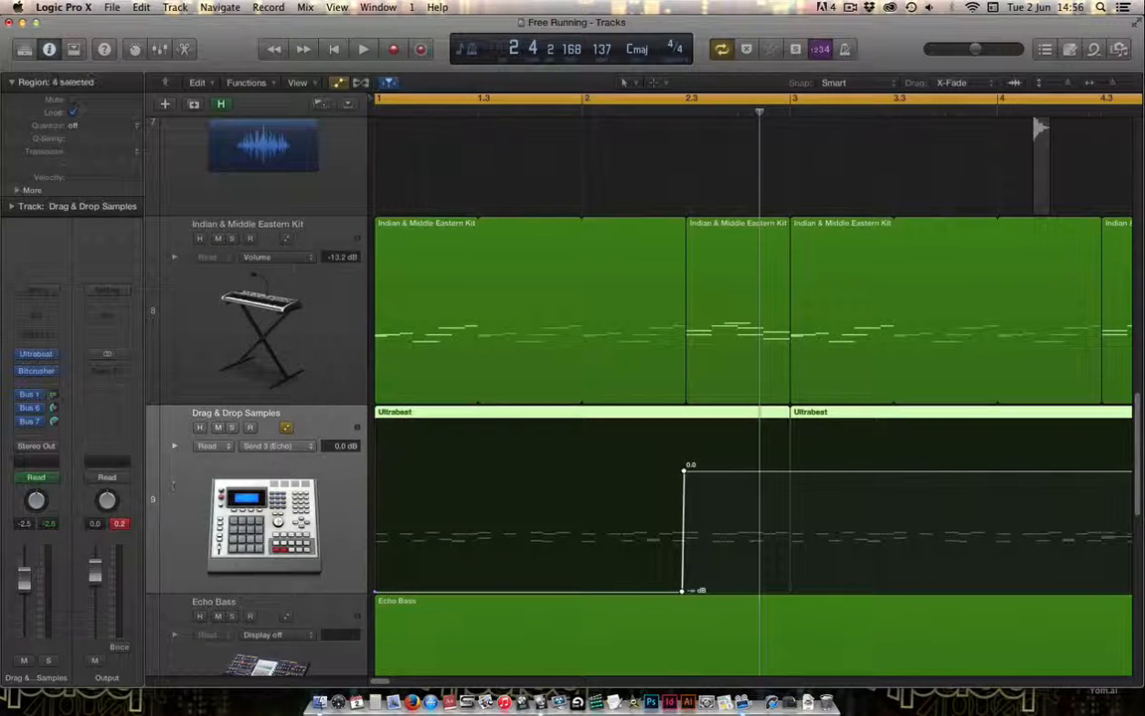
click(268, 449)
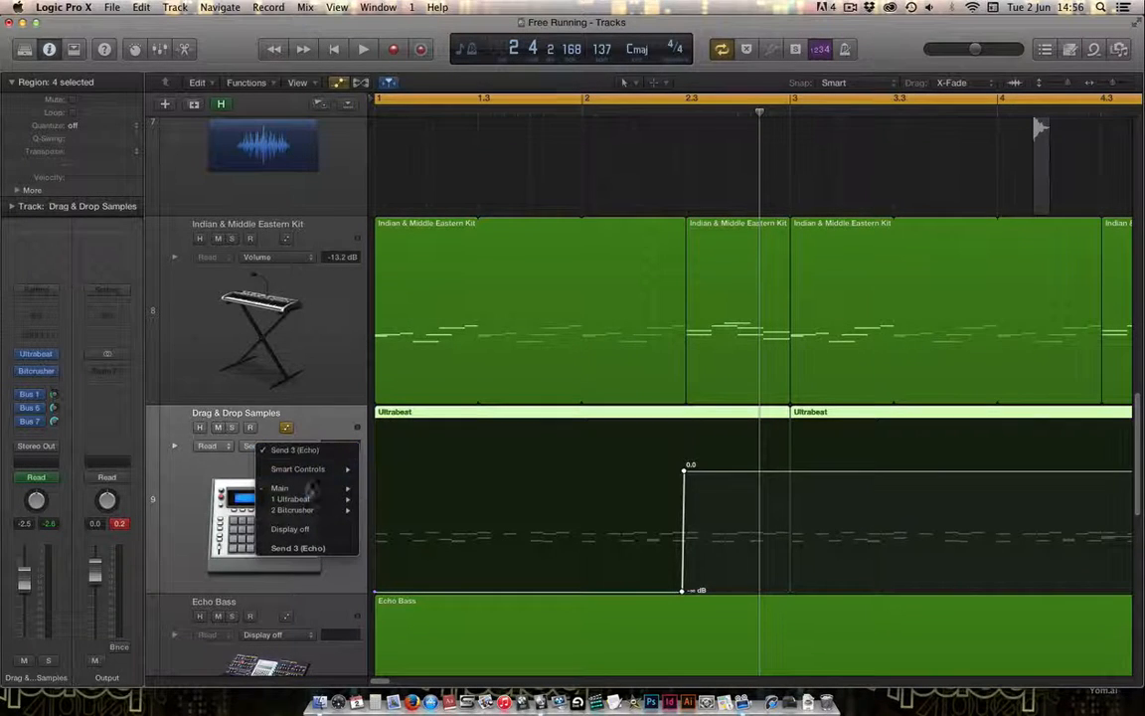
mouse_move(332, 512)
mouse_move(346, 488)
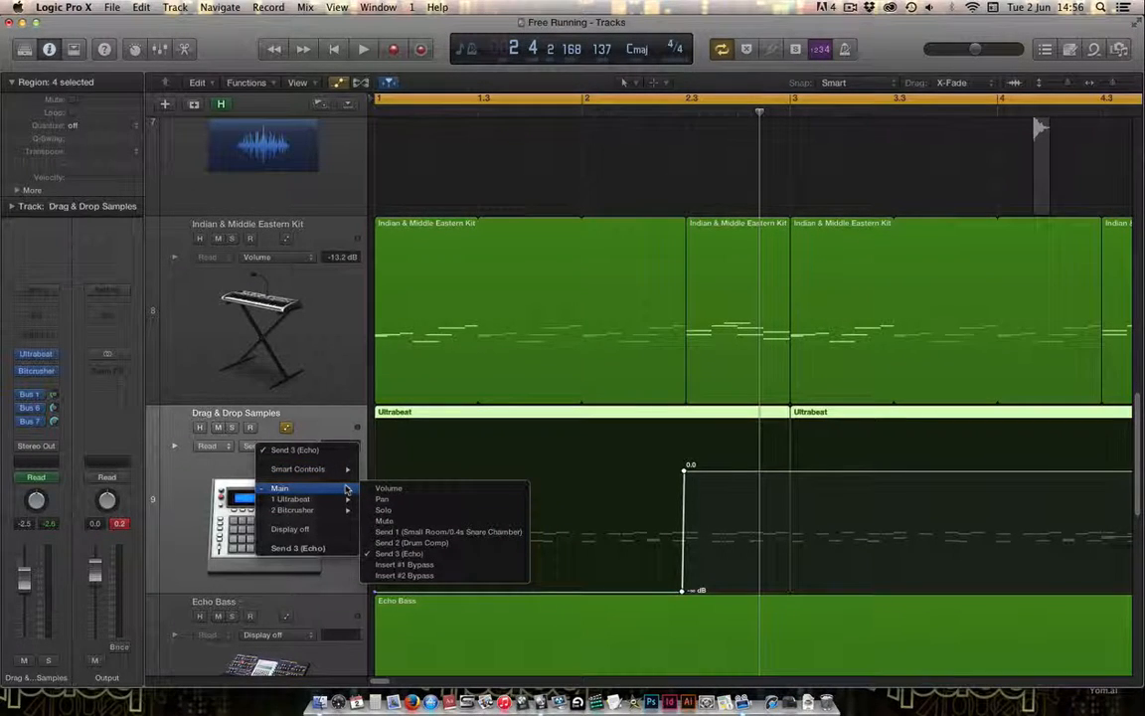
click(317, 333)
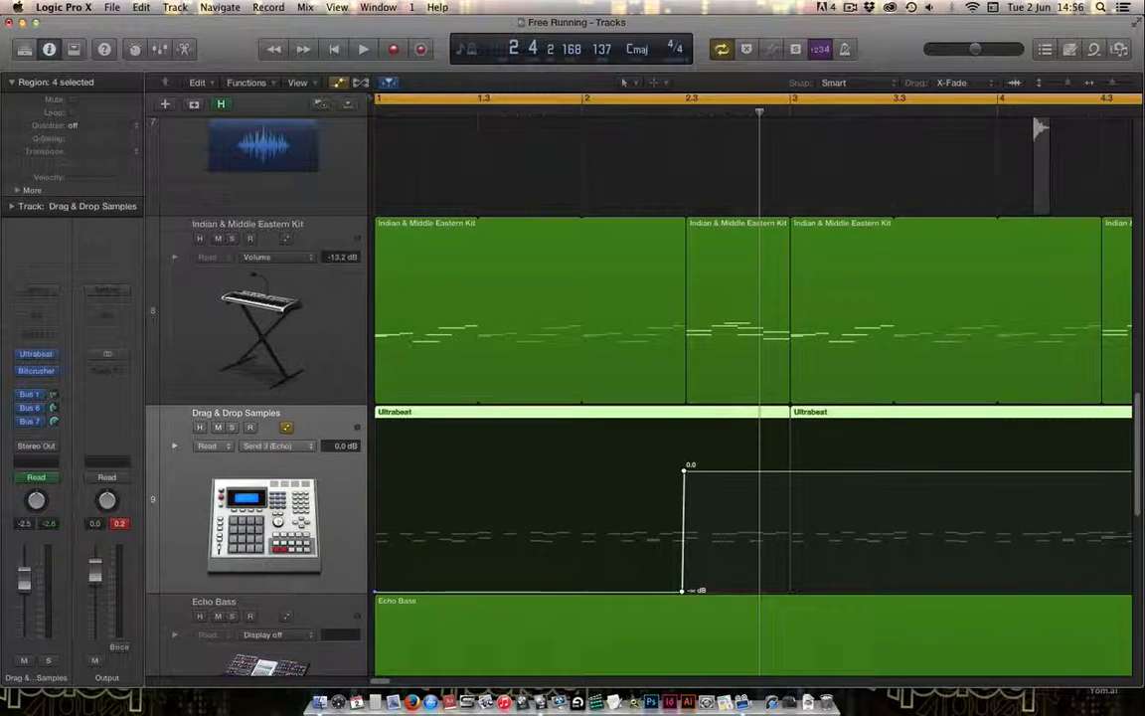
Hide the track automation, fit the whole arrangement in view and play the loop
click(343, 85)
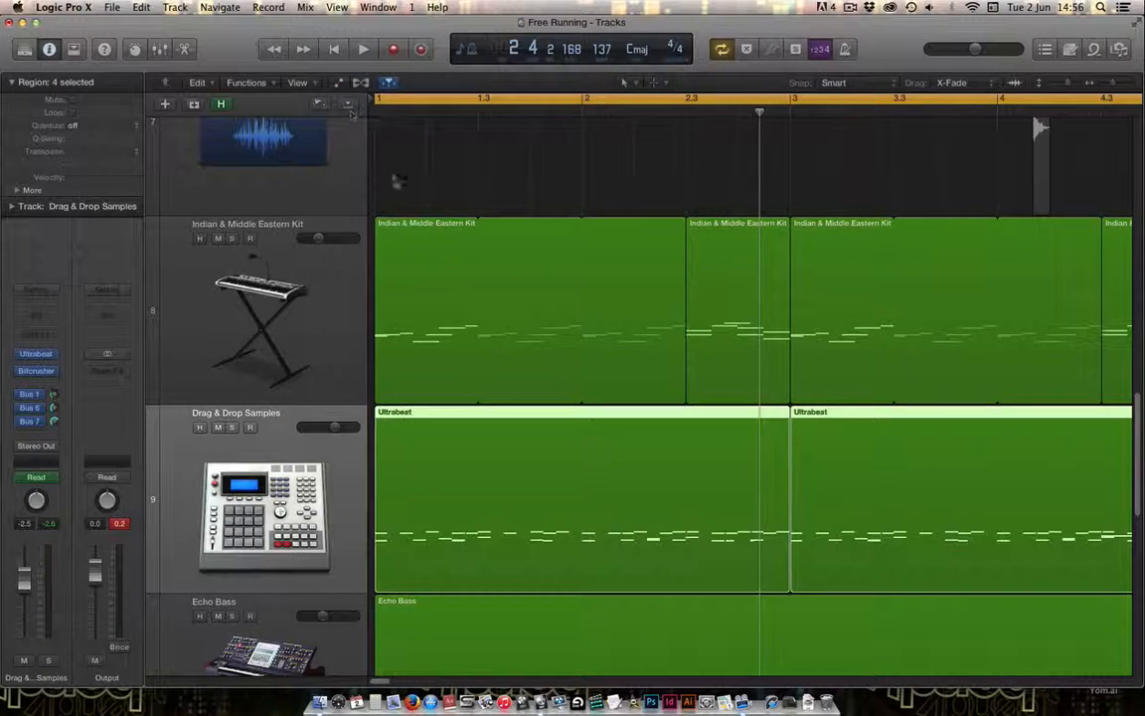
click(402, 179)
key(z)
key(space)
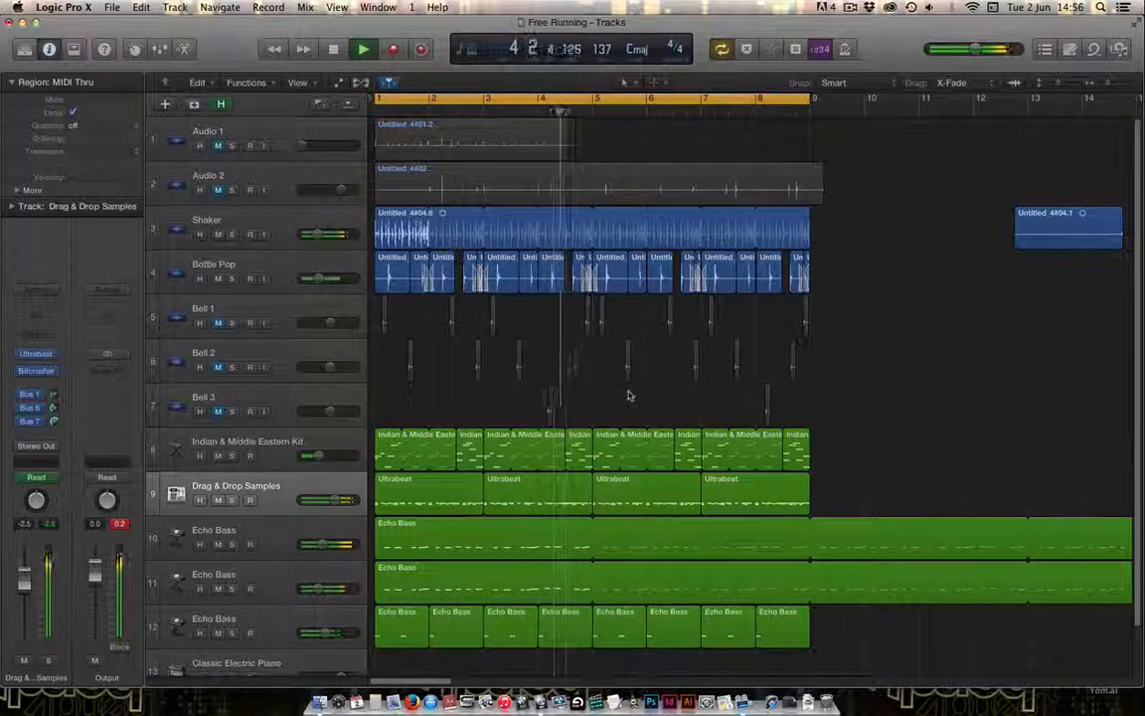
key(space)
Show the automation again and flatten the Send 3 (Echo) curve on Drag & Drop Samples to -∞ dB throughout
key(a)
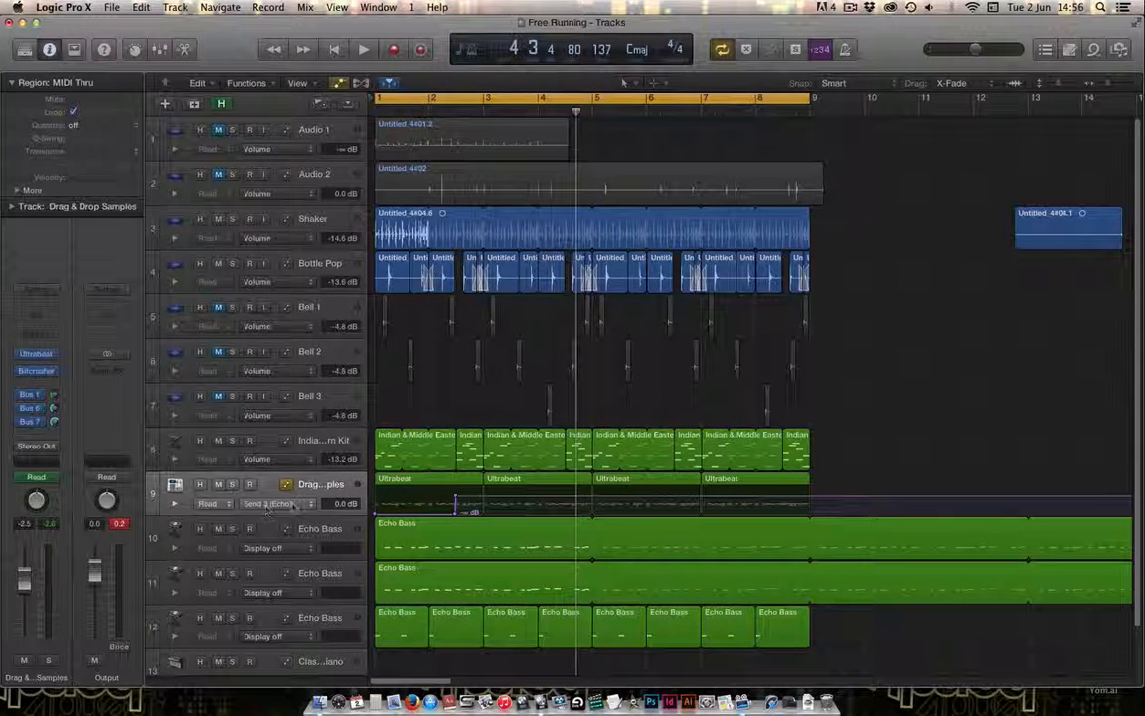
click(306, 504)
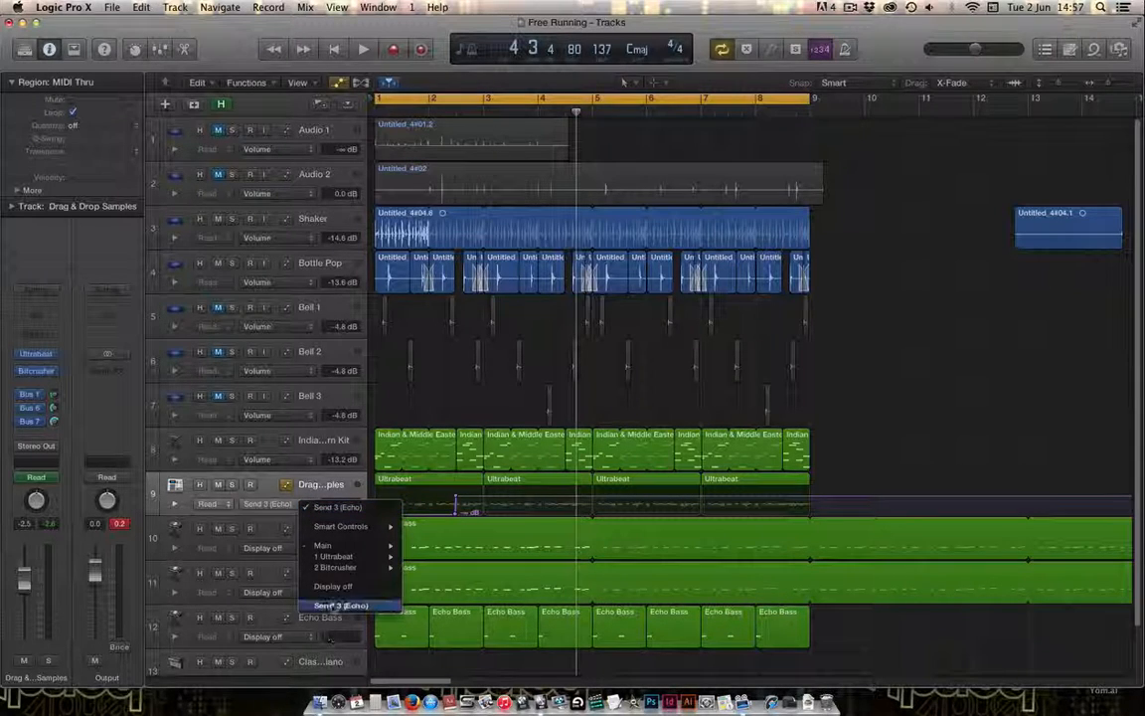
click(337, 605)
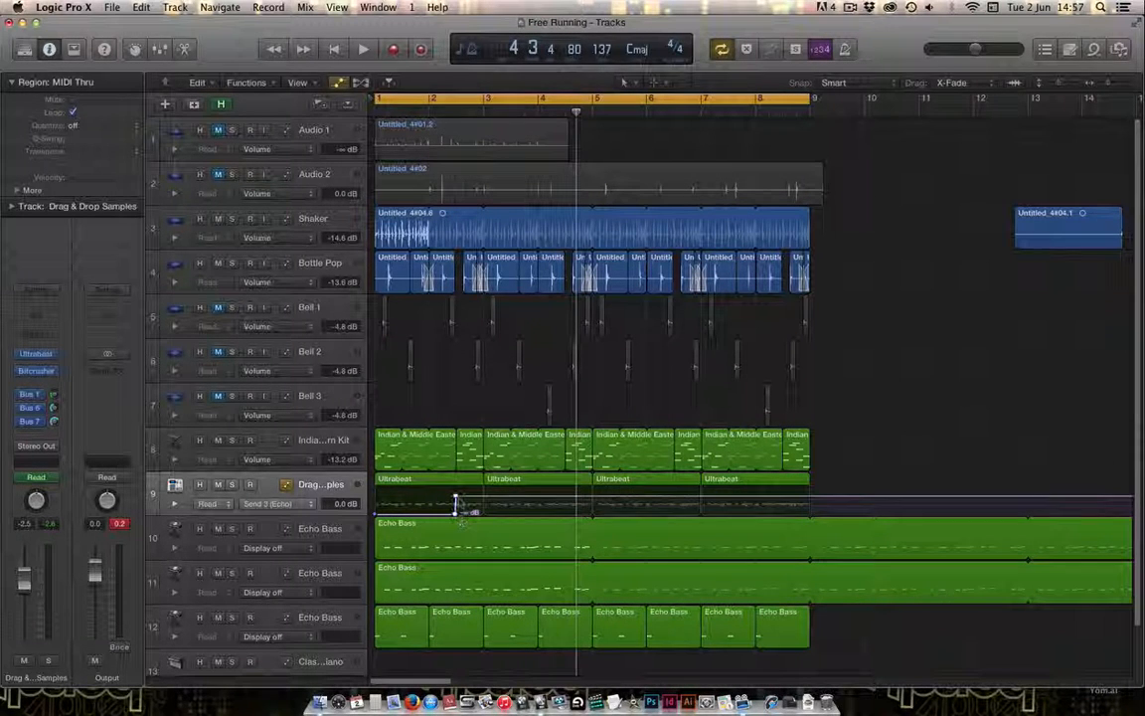
drag(507, 512, 437, 444)
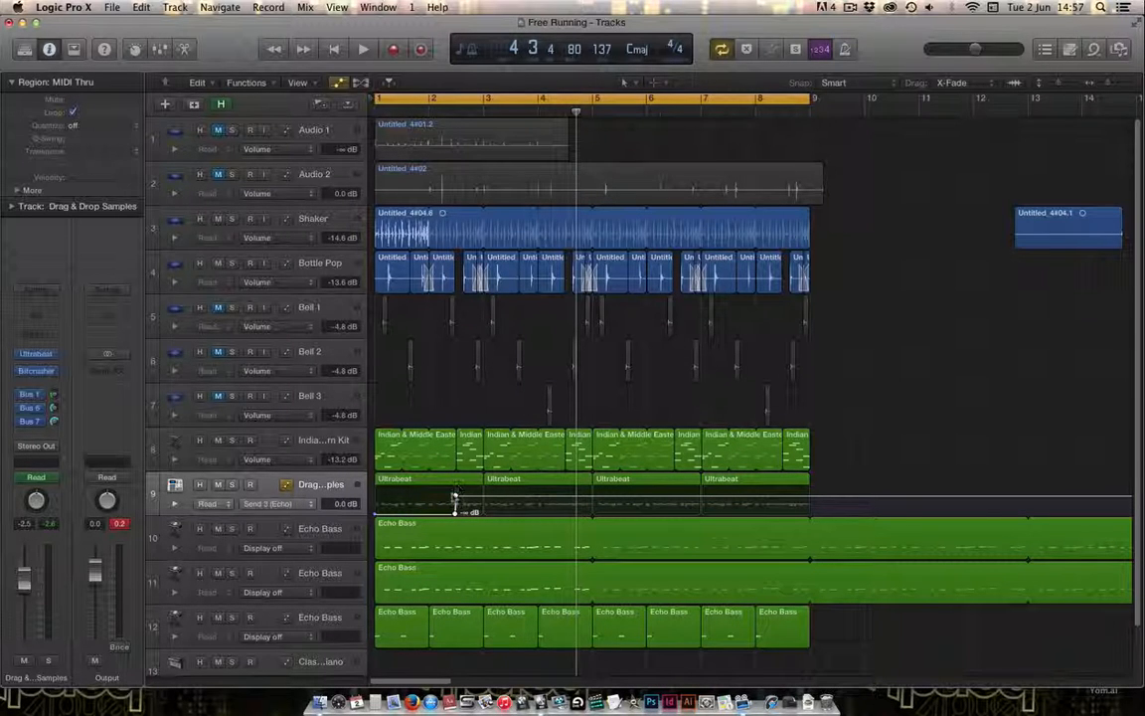
drag(455, 496, 454, 519)
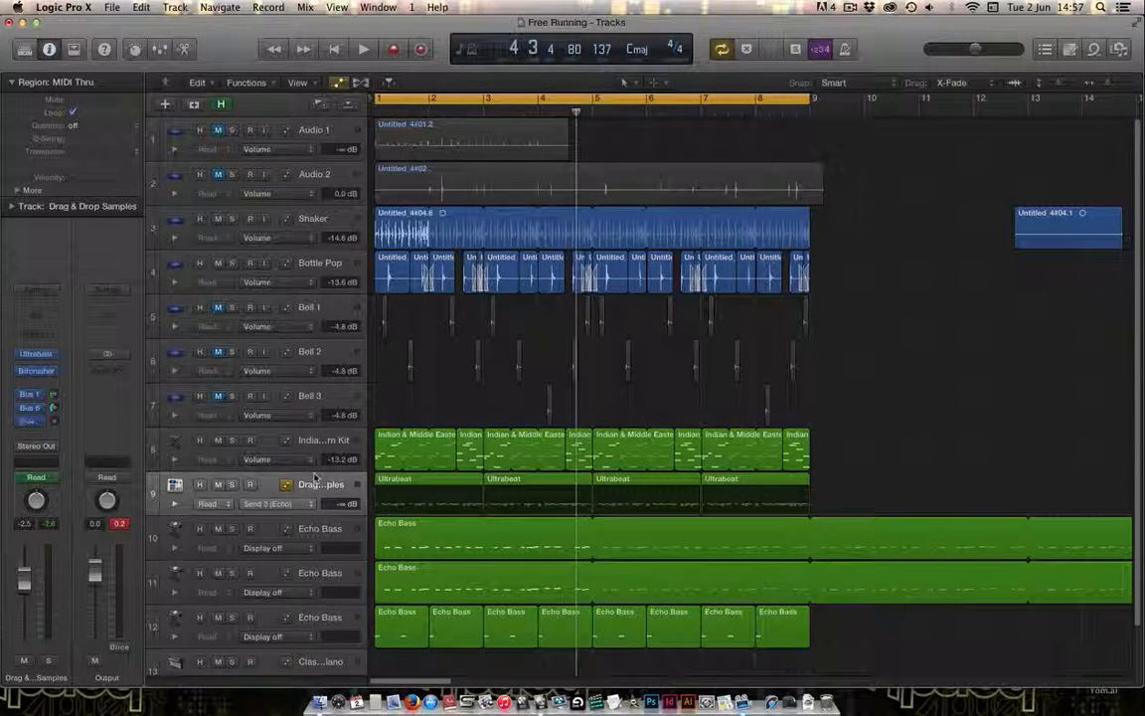
Play the loop from bar 1 and replay the section around bars 4 and 5 to locate where the echo belongs
key(Return)
key(space)
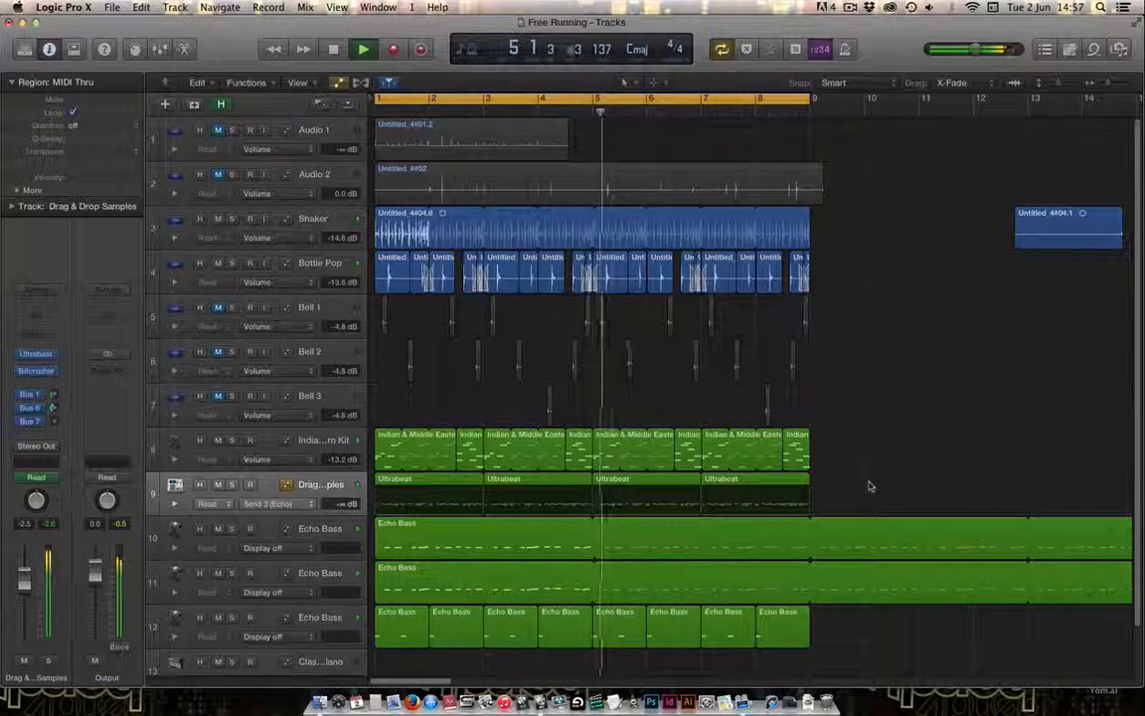
key(space)
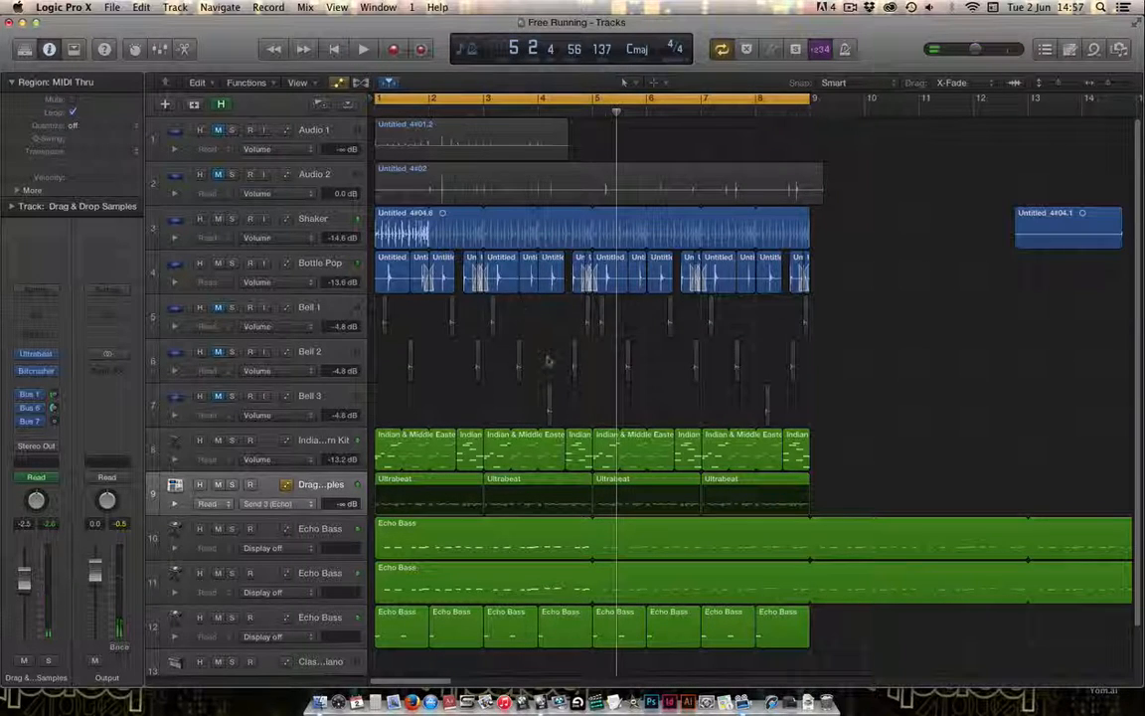
key(space)
click(527, 120)
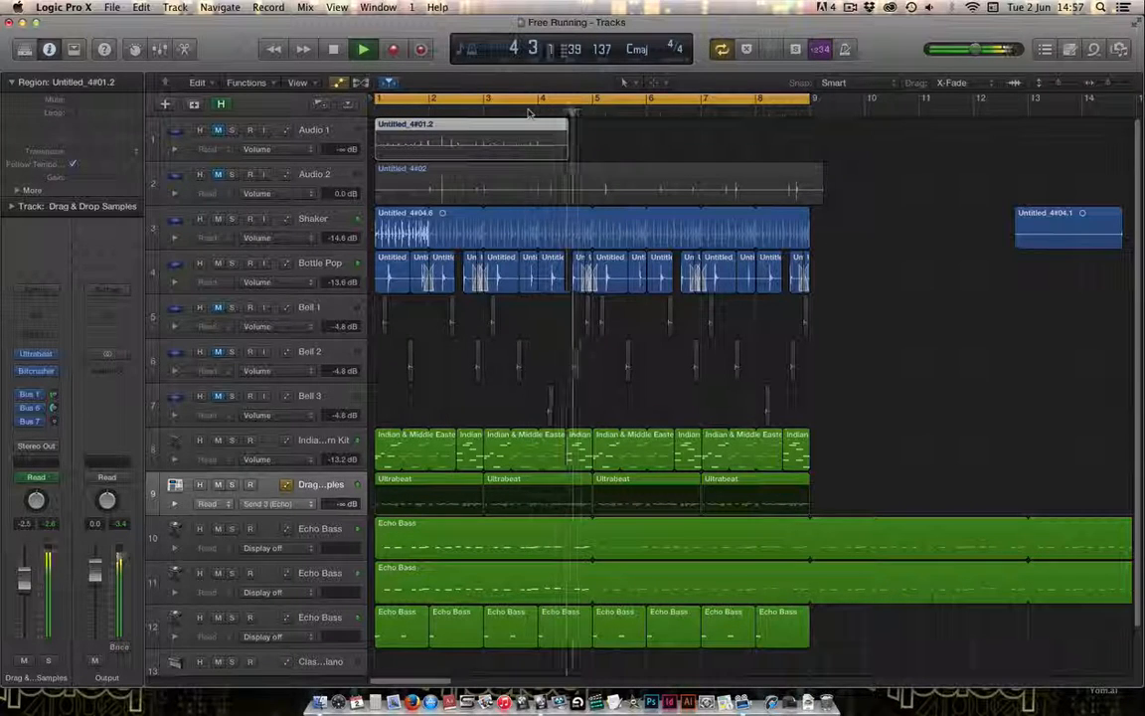
key(space)
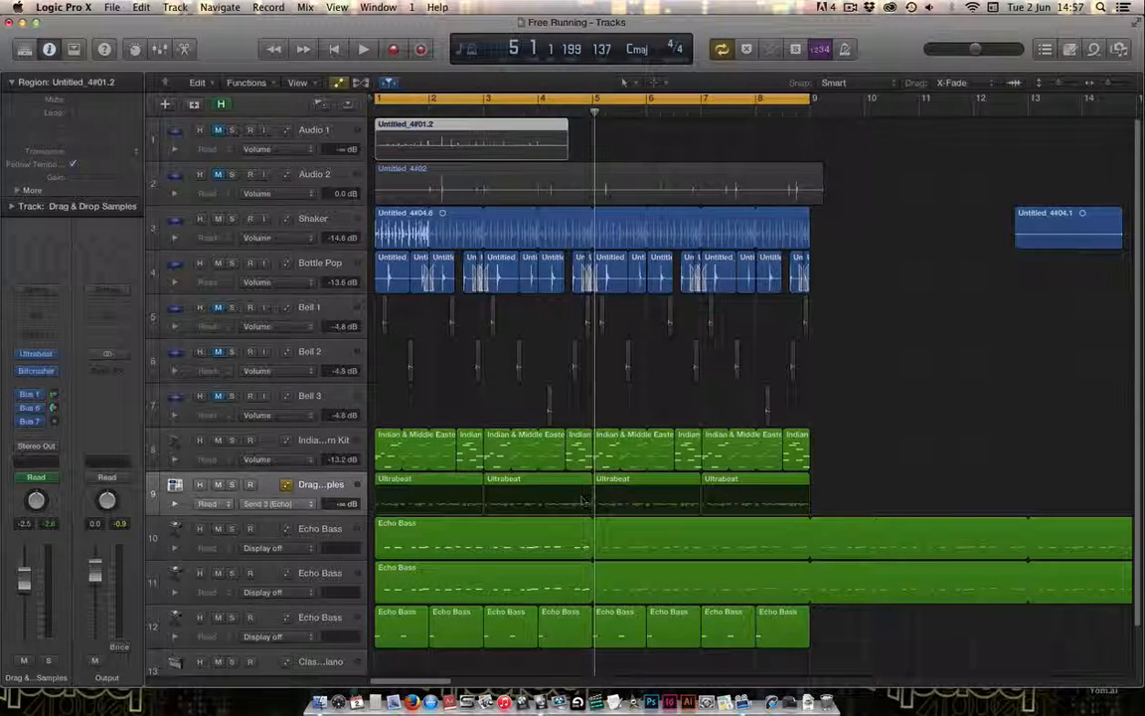
Add Send 3 (Echo) automation rising from -∞ to +6.0 dB around the middle of bar 4, and audition it with cycle mode off
click(554, 518)
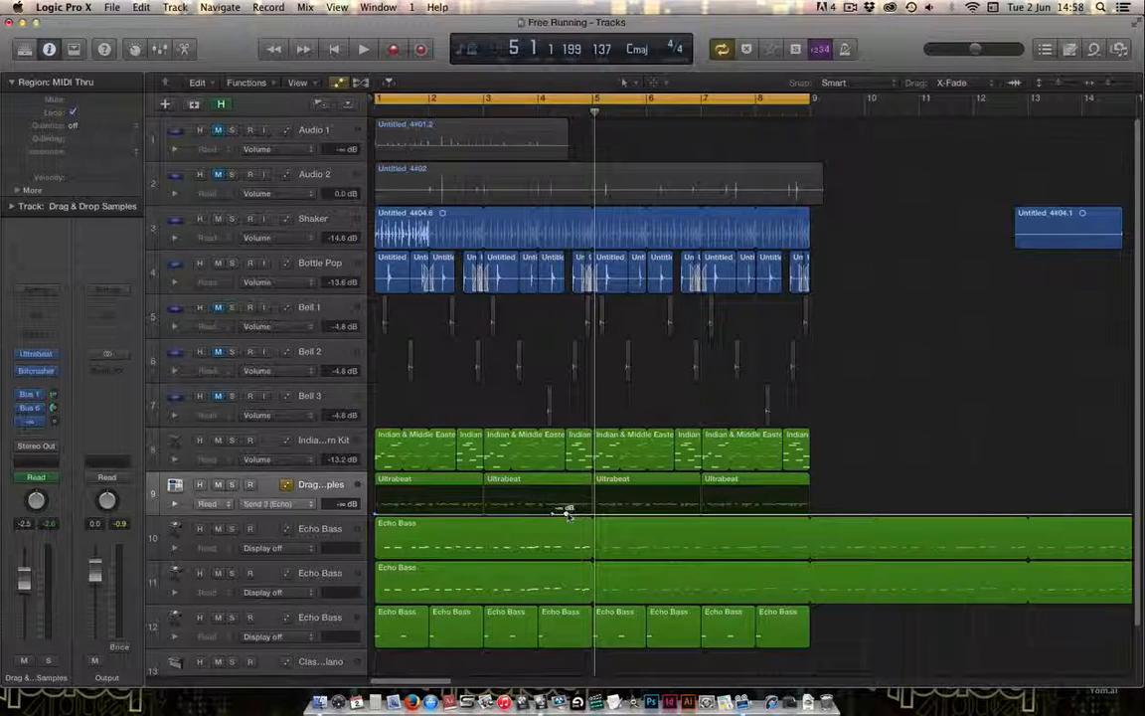
drag(563, 512, 571, 486)
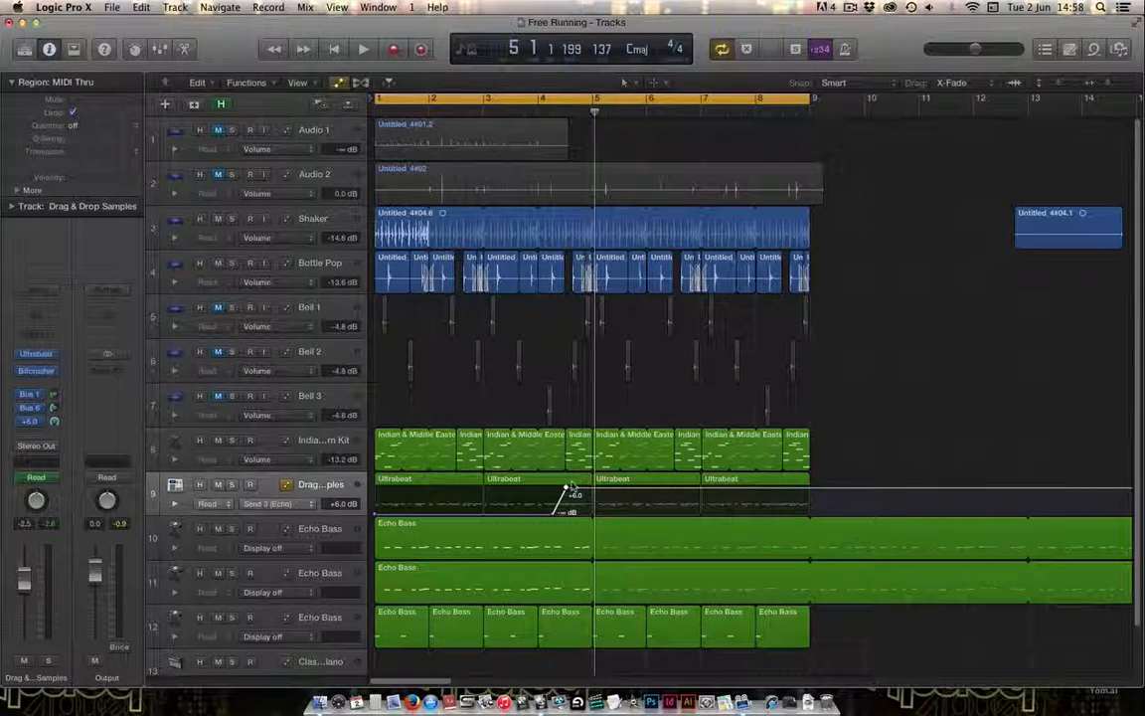
key(c)
key(comma)
key(space)
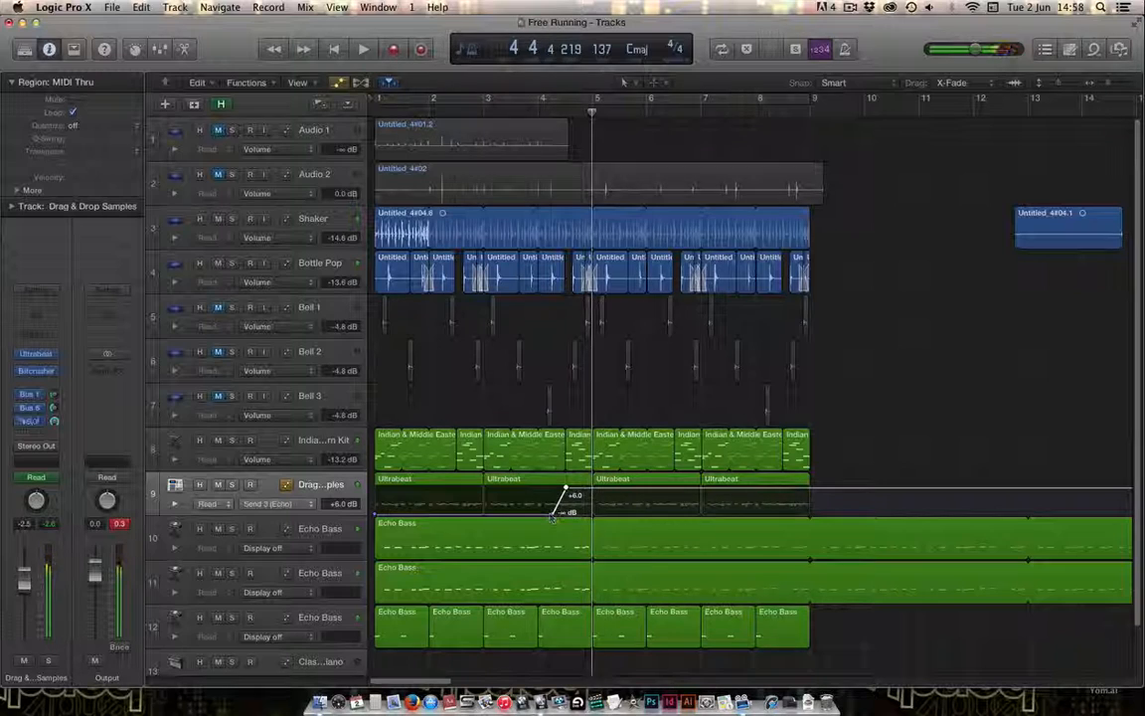
Make the bar 4 Echo send rise near-vertical and ramp it back down to -∞ dB at about position 5 1 4 74
drag(554, 515, 617, 546)
click(632, 523)
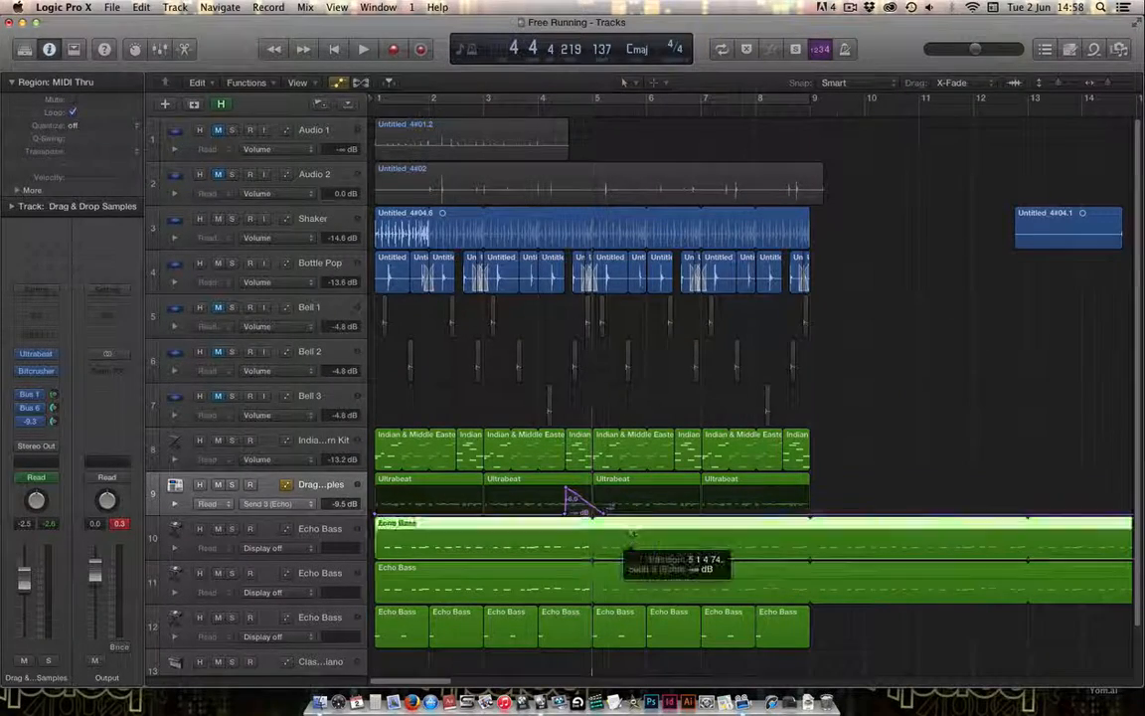
drag(752, 518, 756, 519)
key(super+z)
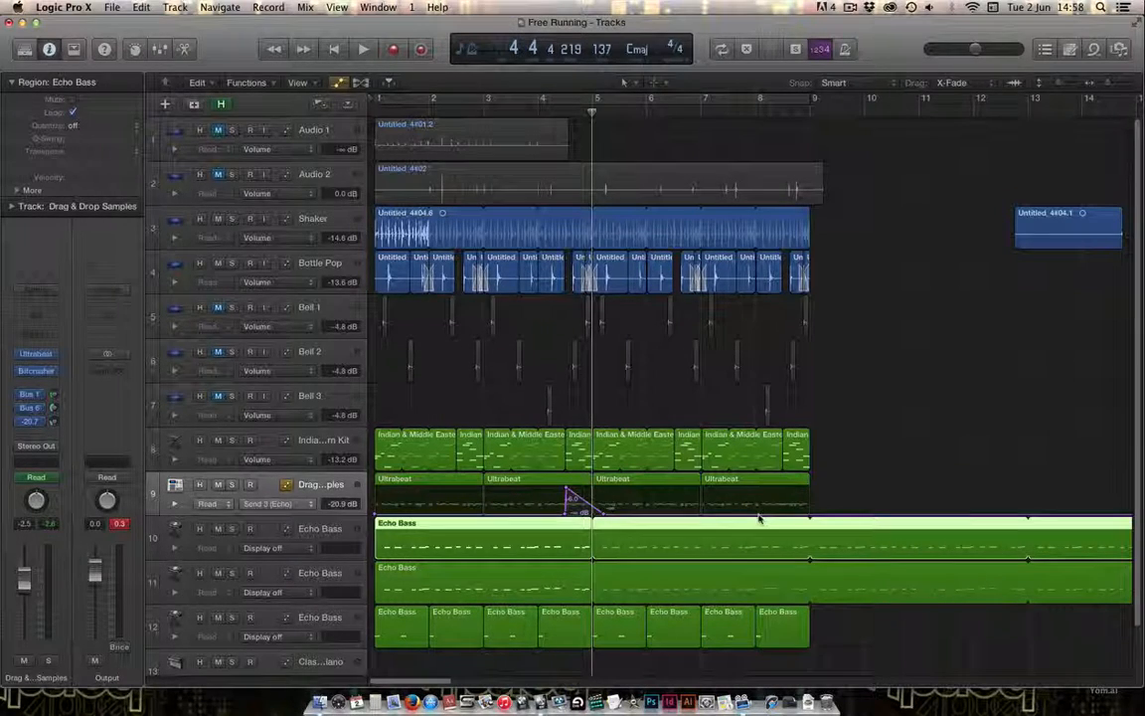
Add a second Echo send spike on Drag & Drop Samples, reaching +5.6 dB at 8 2 4 141 and fading to -∞ dB just after bar 9
click(762, 515)
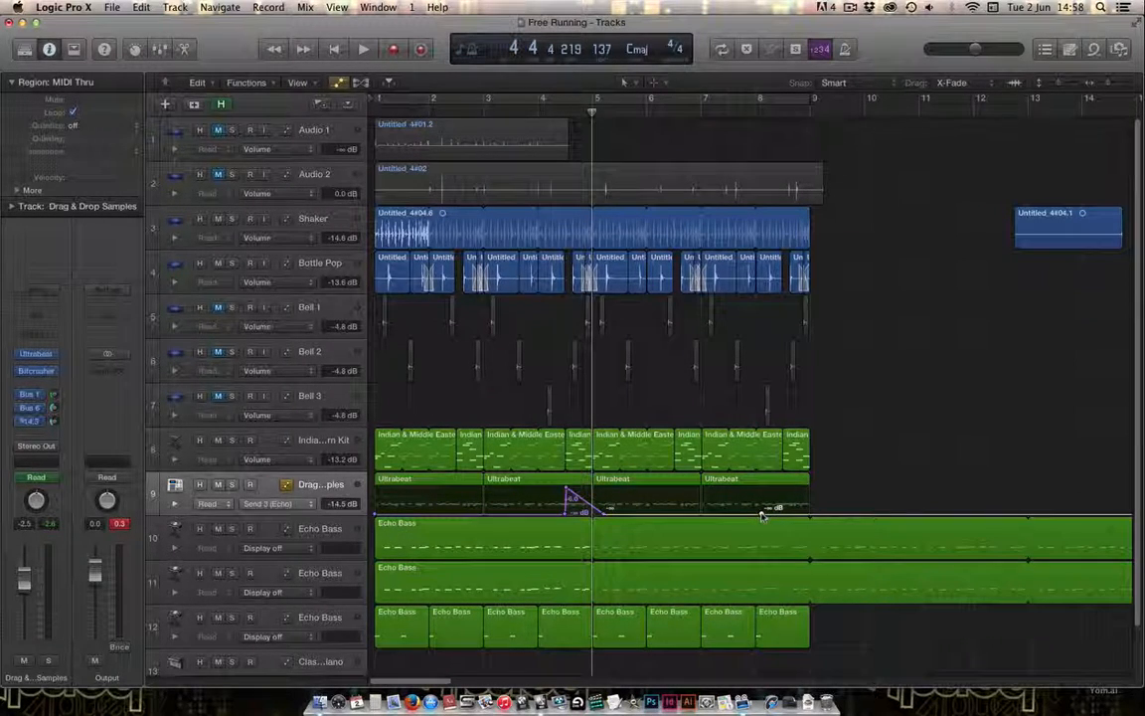
drag(761, 516, 782, 490)
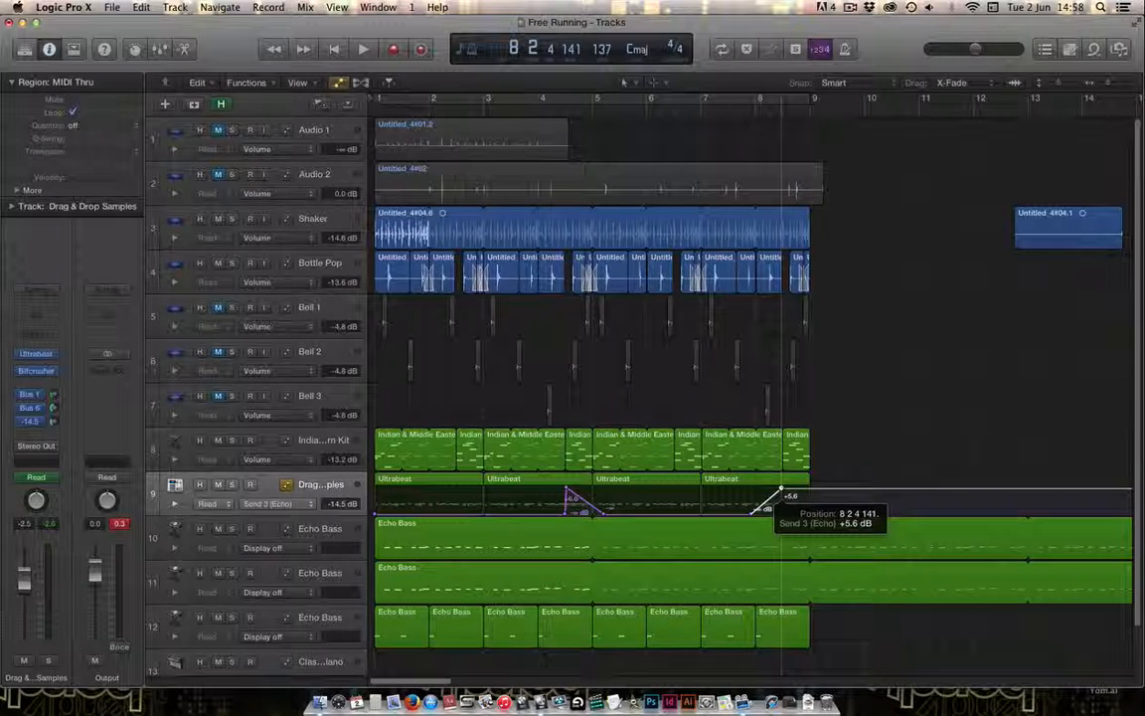
drag(782, 491, 822, 513)
Play the second echo spike, then turn cycle mode back on, hide the automation and restart playback from bar 1
key(space)
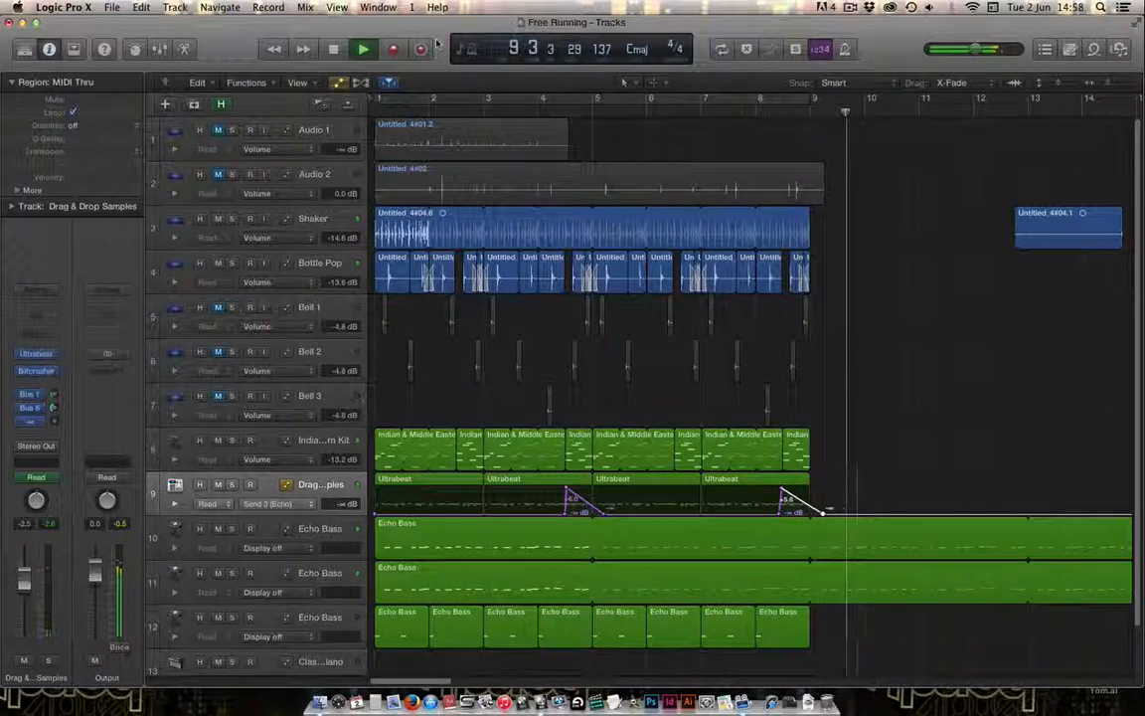
key(c)
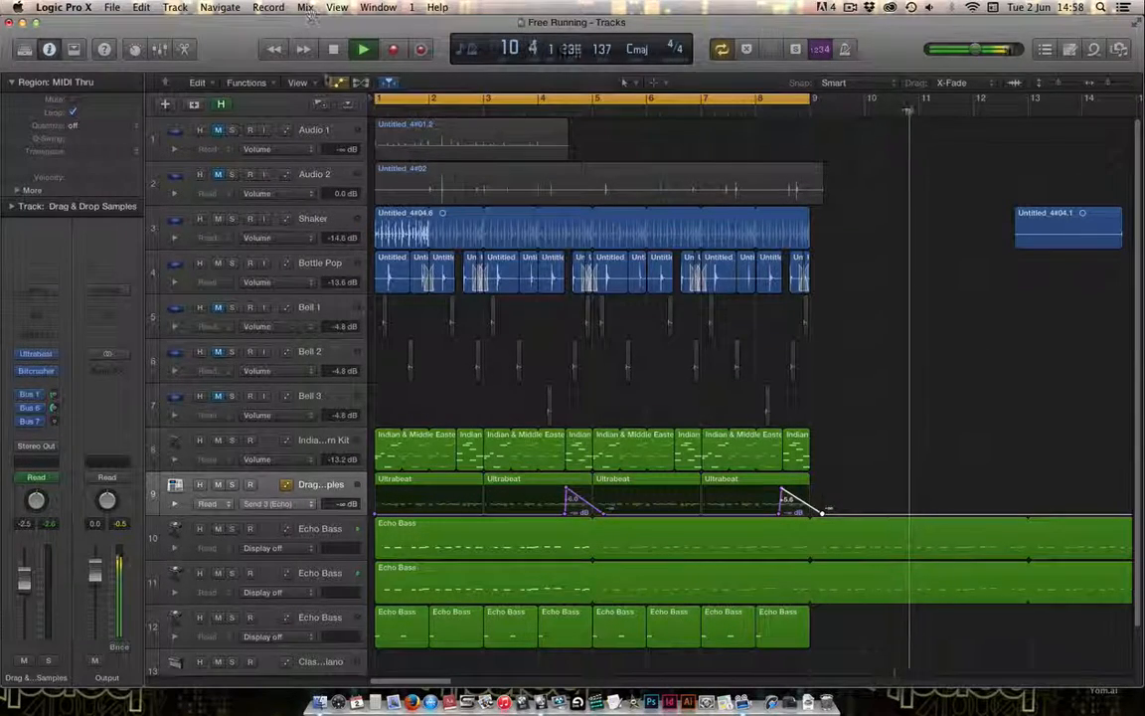
click(338, 83)
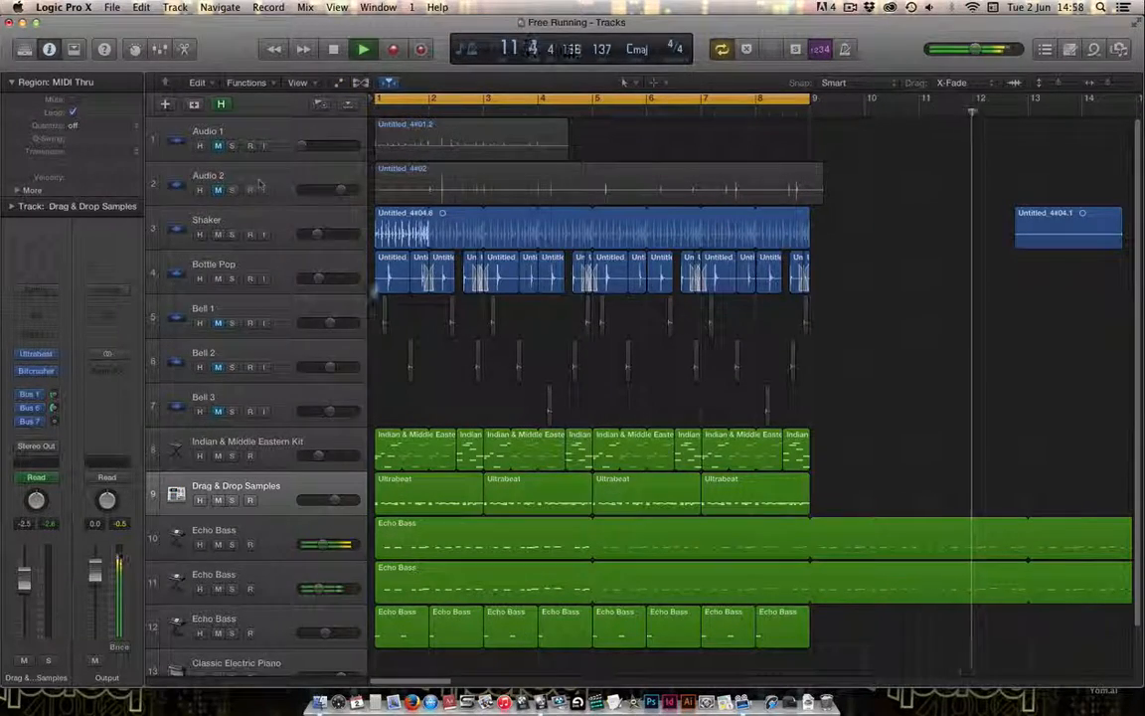
key(Return)
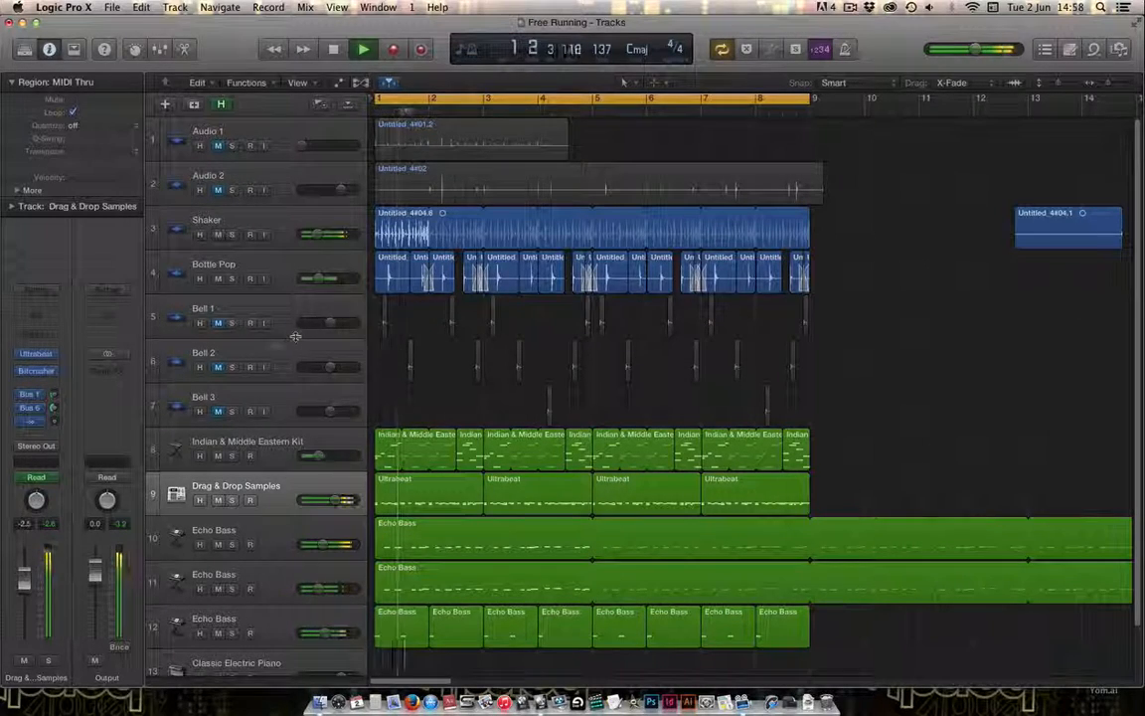
Select the Drag & Drop Samples track during playback and show the channel strip of its Bus 7 Echo send
click(278, 460)
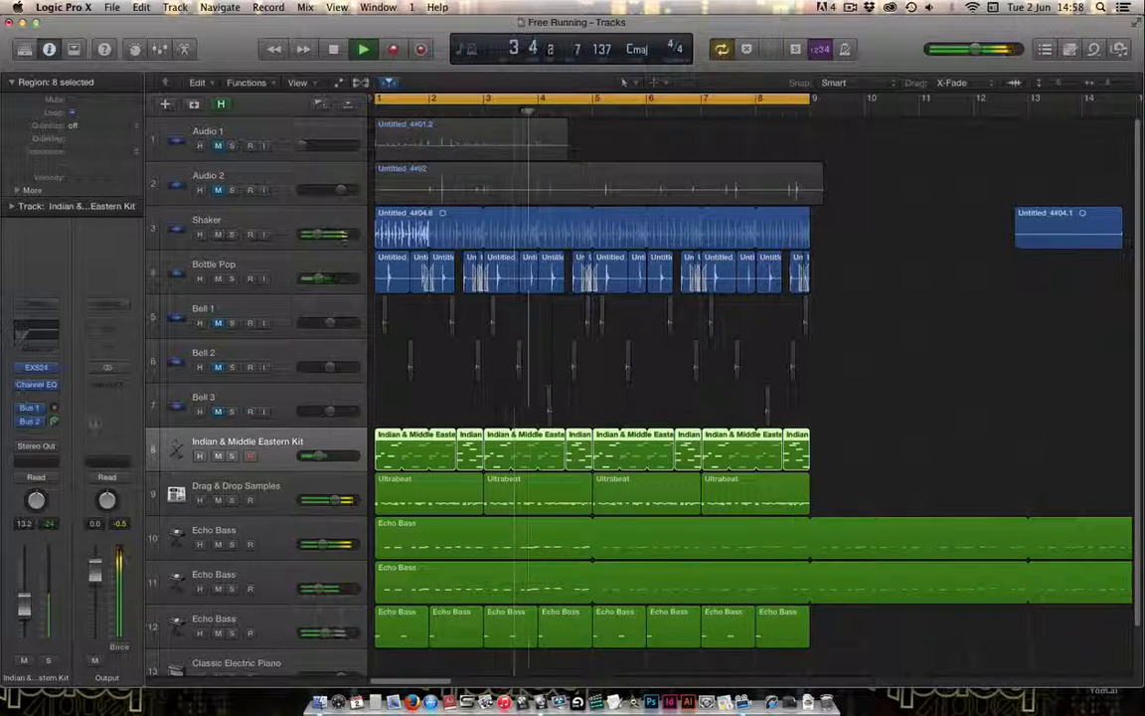
key(Down)
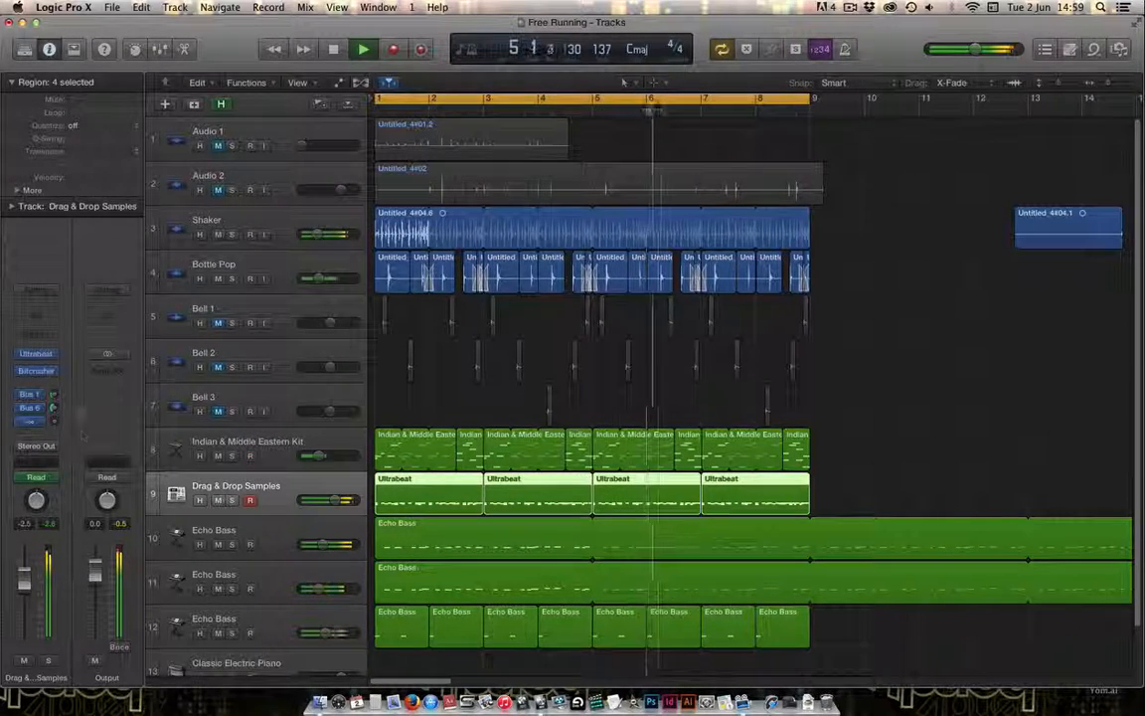
click(34, 422)
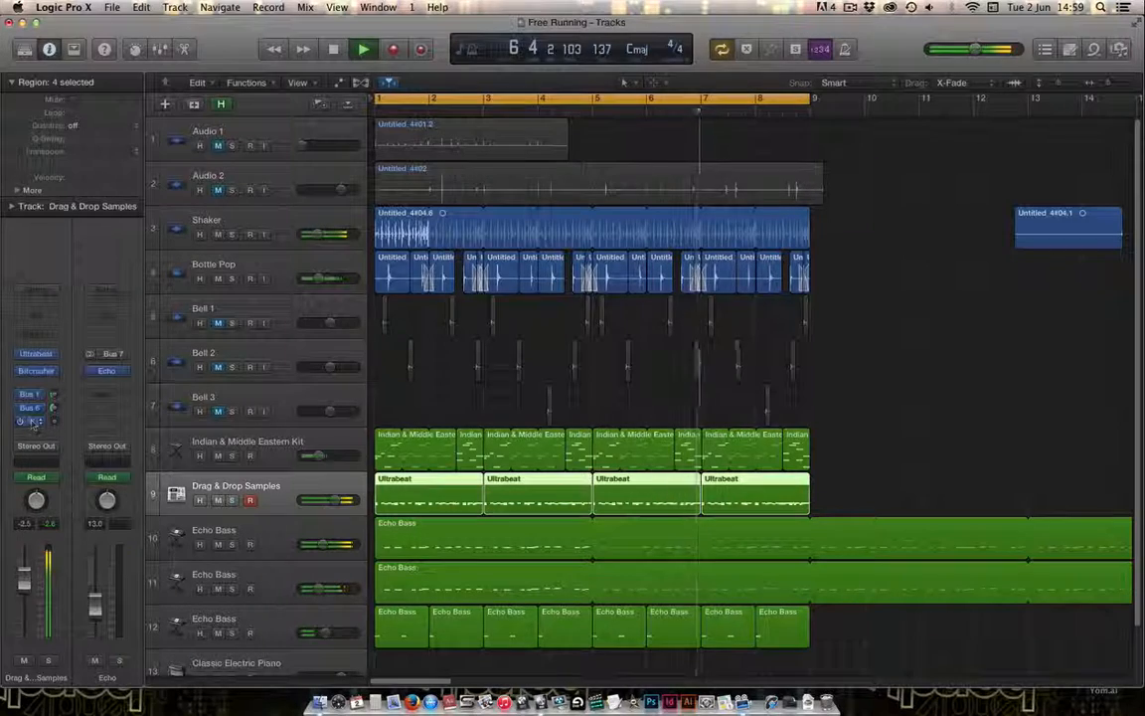
Add a Bus 2 (Large Hall) send to the Echo aux channel and raise its level to about -5.7 dB
click(109, 396)
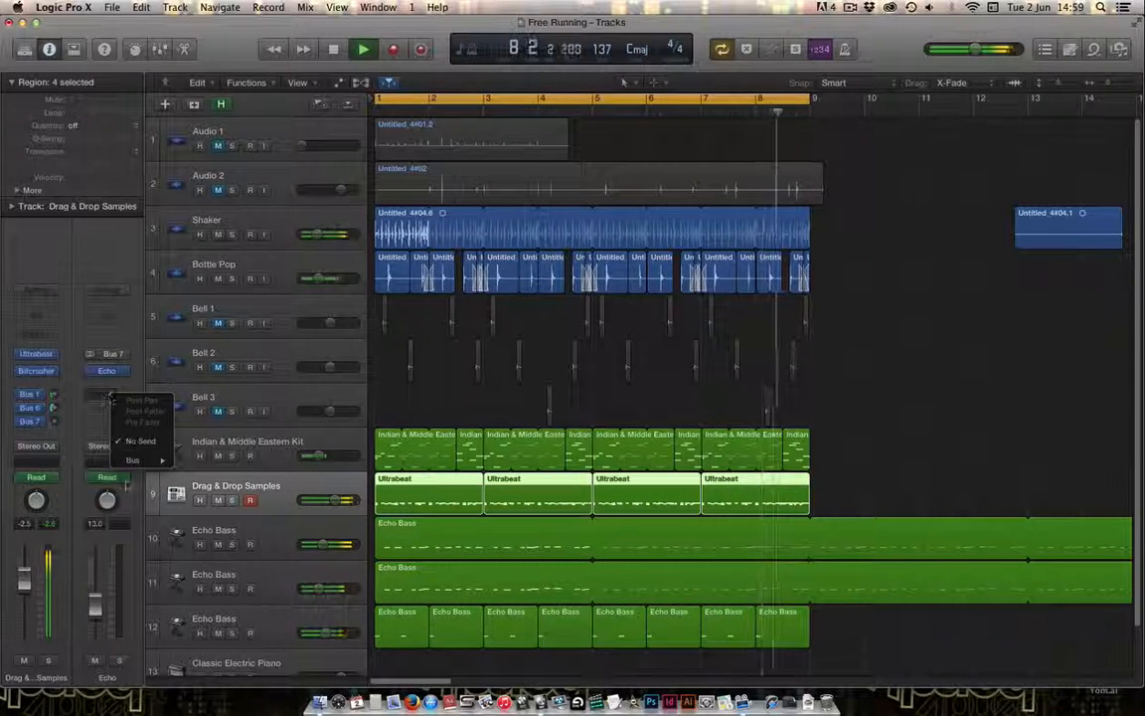
mouse_move(137, 460)
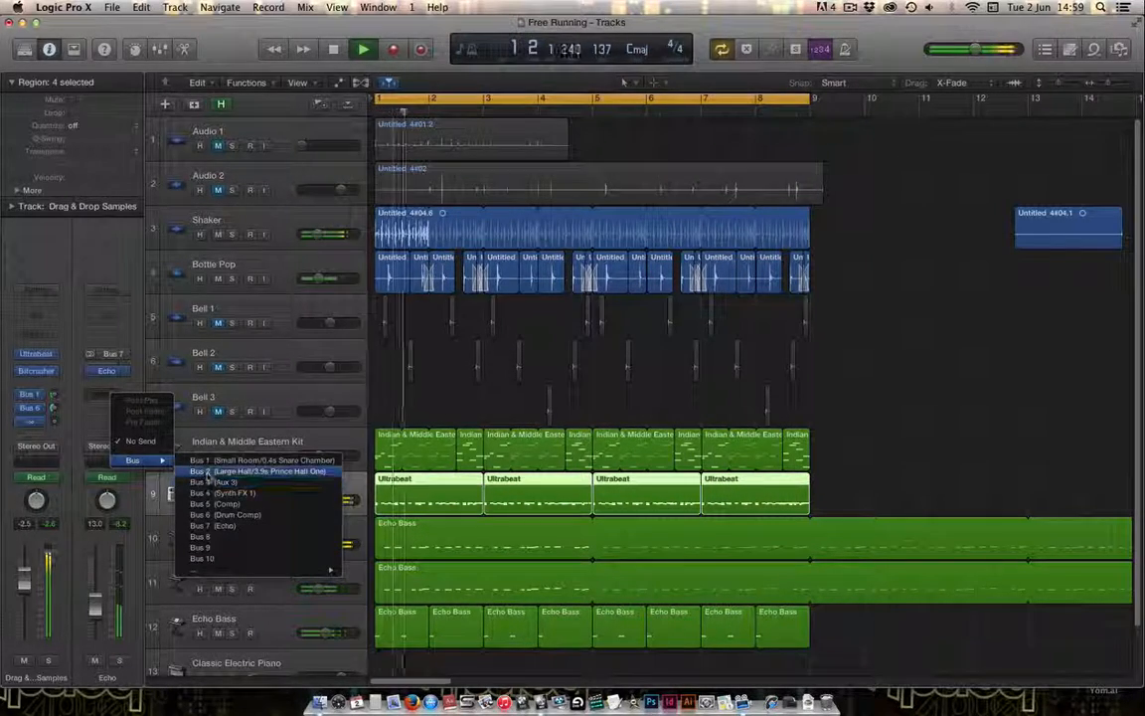
click(204, 471)
drag(126, 396, 140, 338)
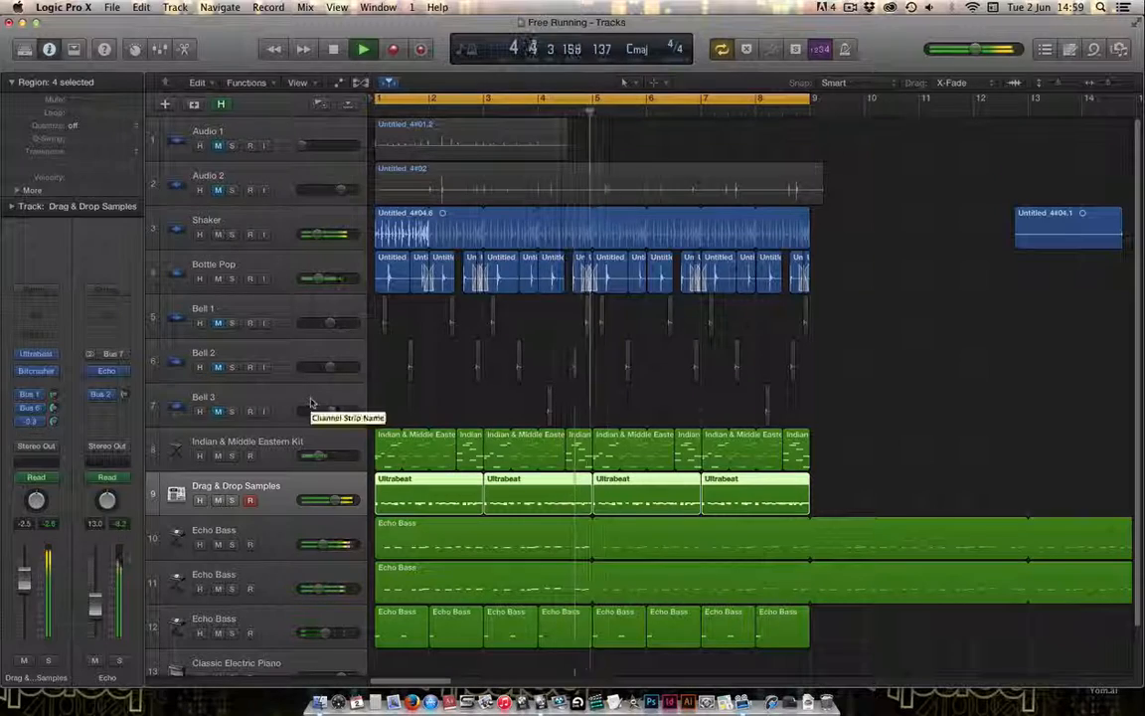
drag(124, 394, 127, 374)
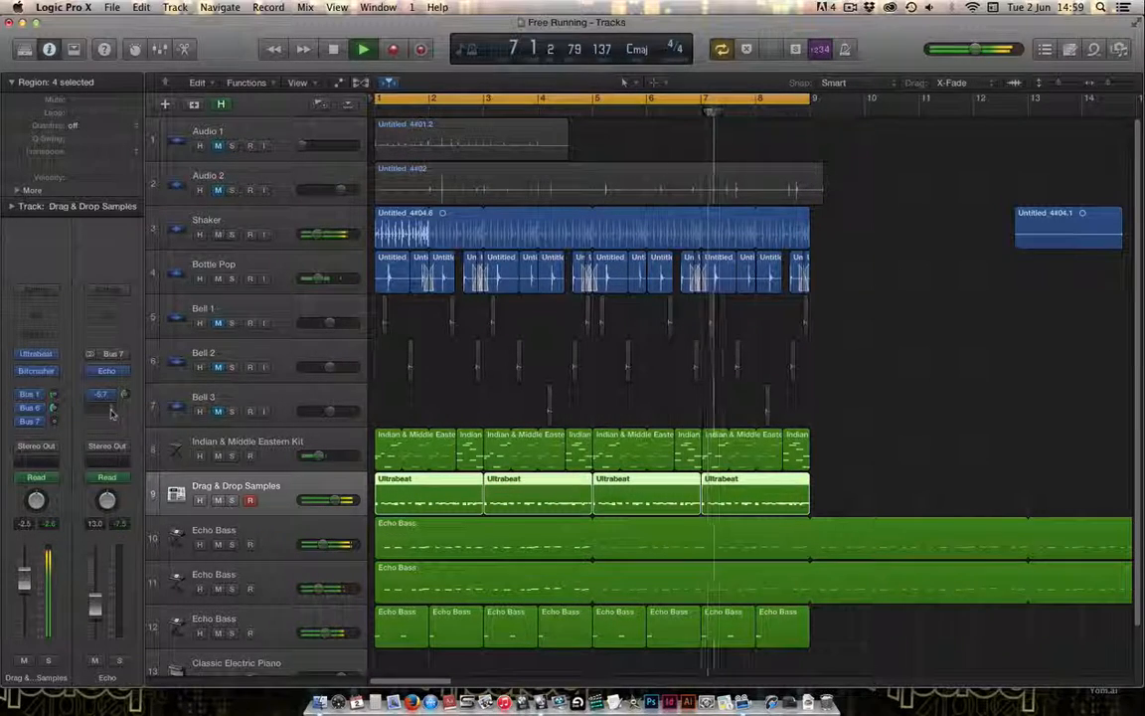
Add a second send on the Echo aux to Bus 1 (Small Room) at about -7.2 dB
click(102, 395)
mouse_move(139, 478)
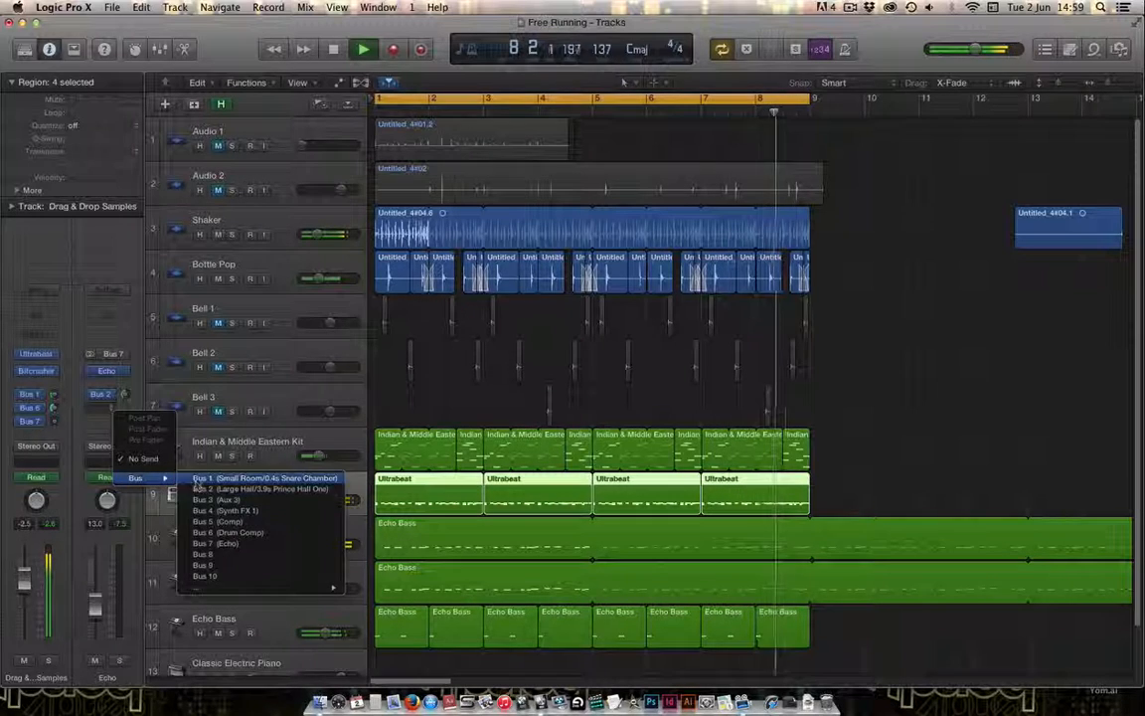
click(219, 478)
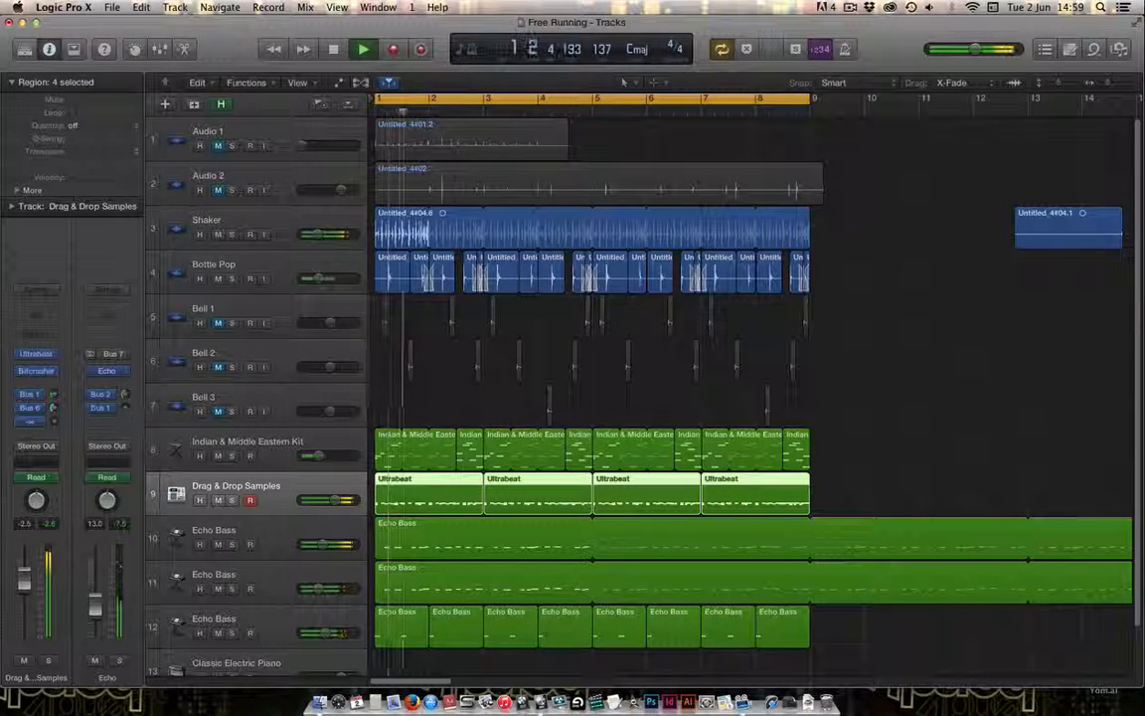
drag(125, 408, 140, 328)
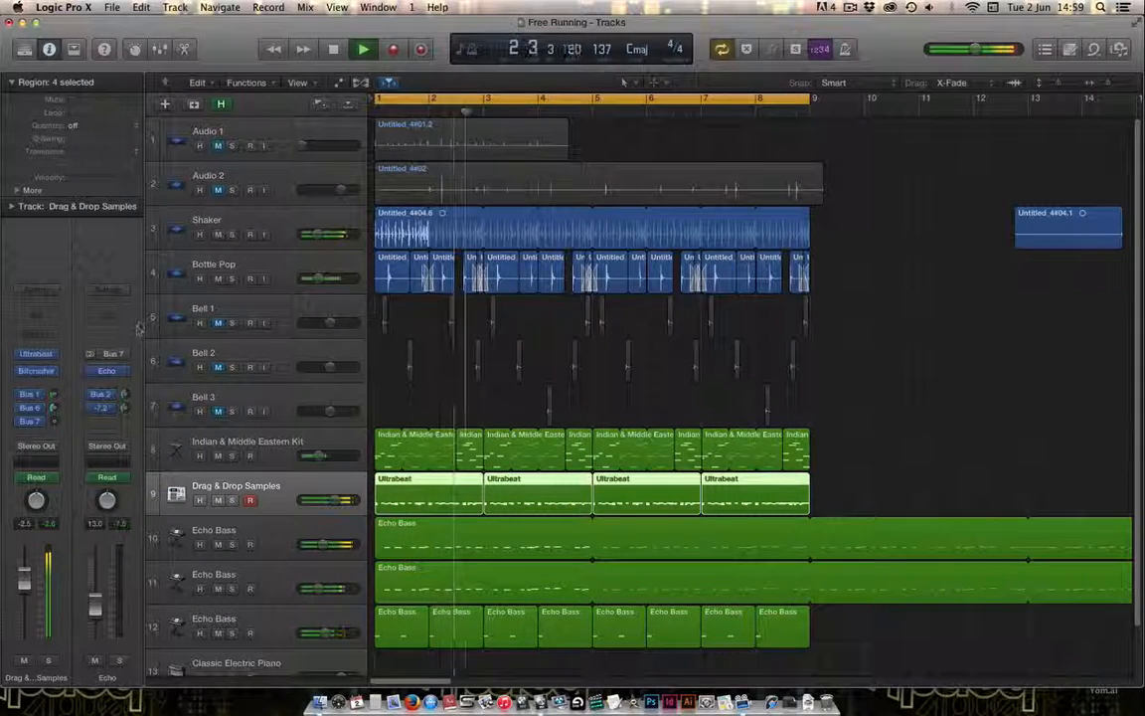
Insert a Channel EQ on the Echo aux with the low cut enabled at 170 Hz, 24 dB/Oct, and close its window
click(88, 289)
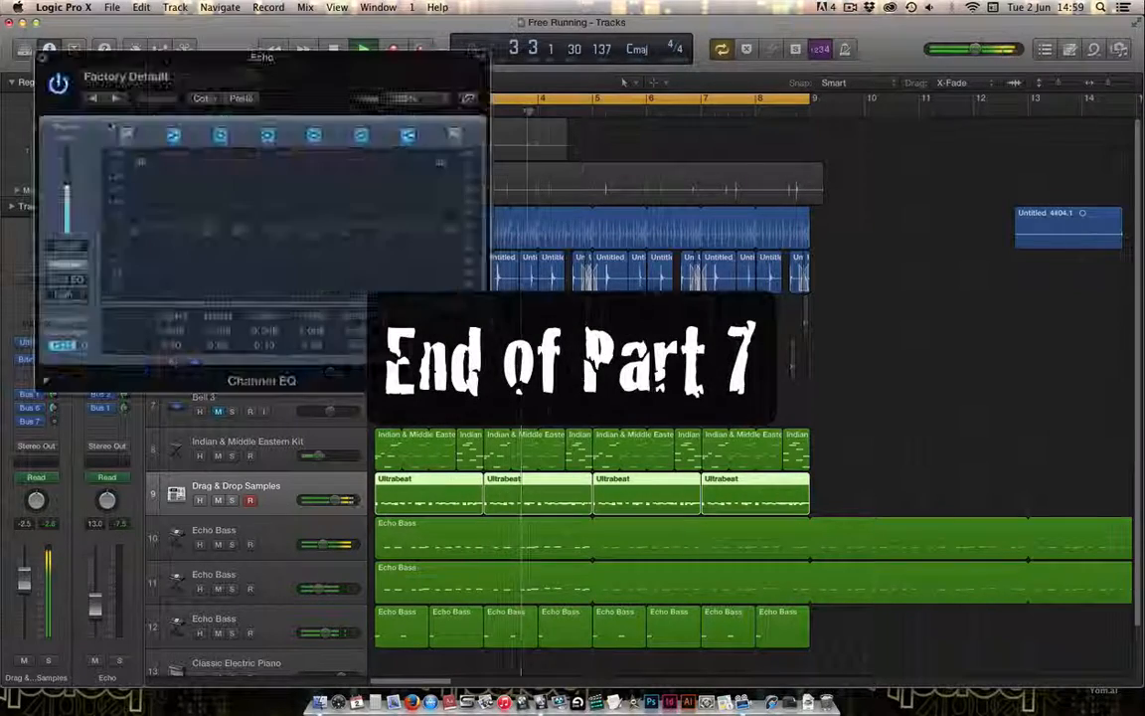
click(126, 136)
drag(147, 299, 250, 319)
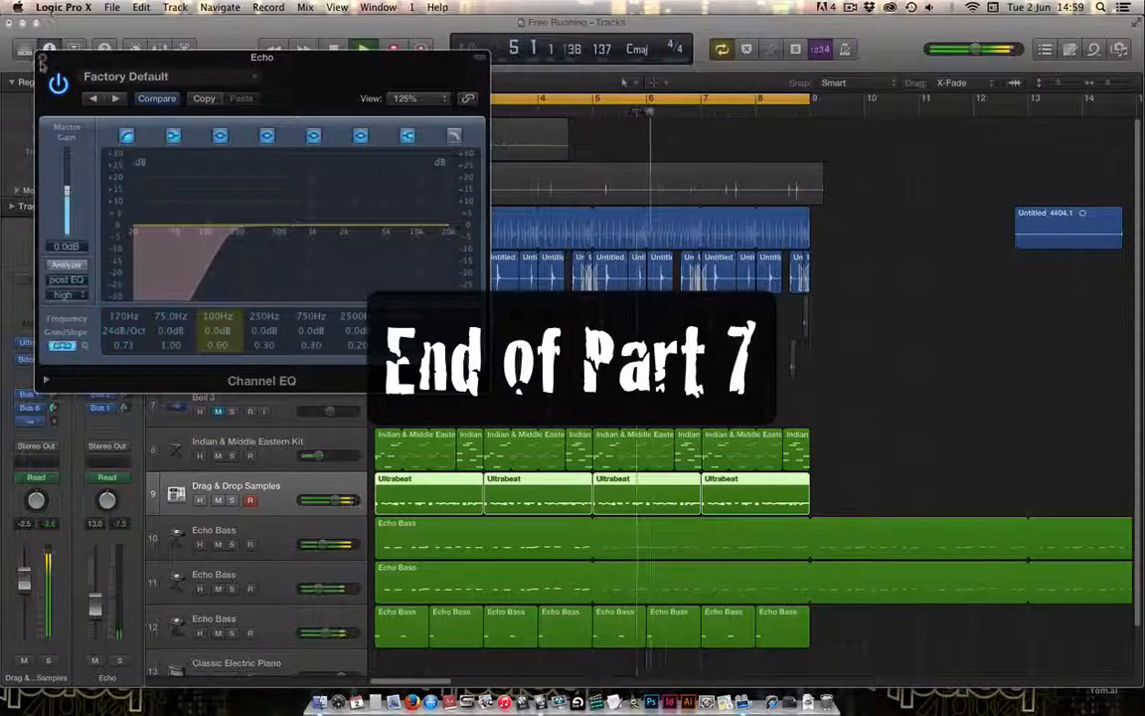
click(42, 58)
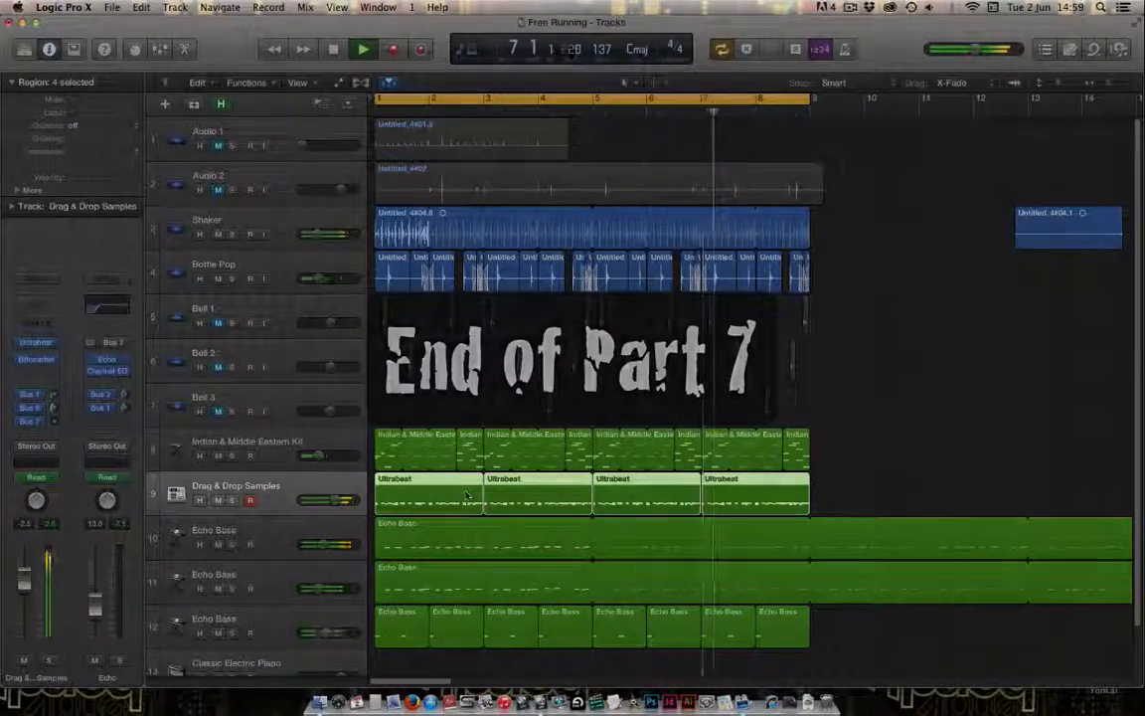